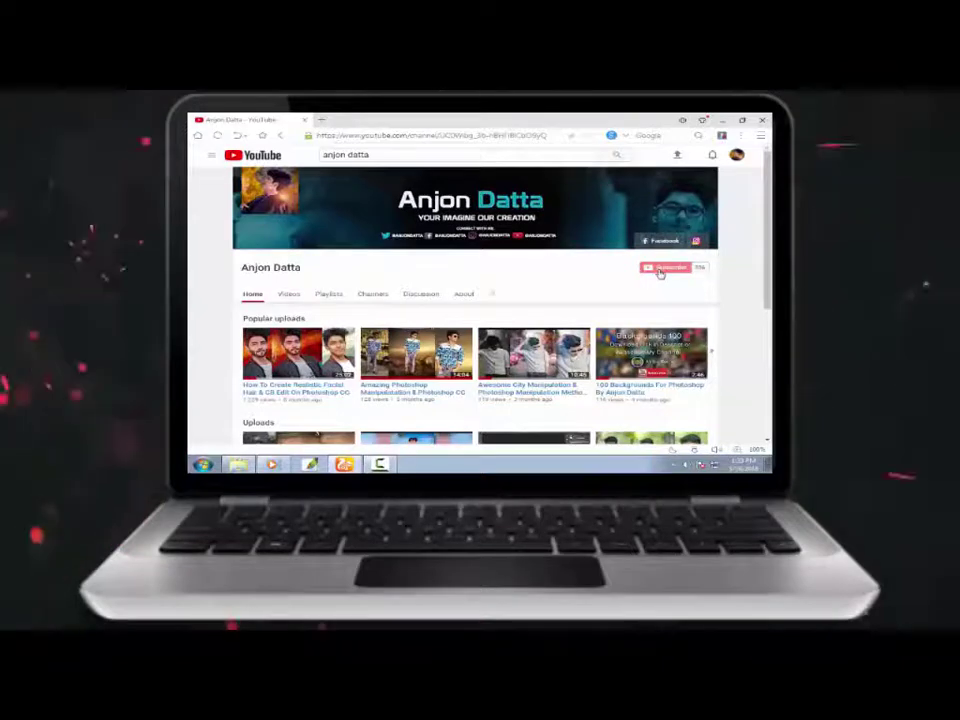
Step: Subscribe to the open YouTube channel and save the option to receive all of its notifications
left_click(664, 270)
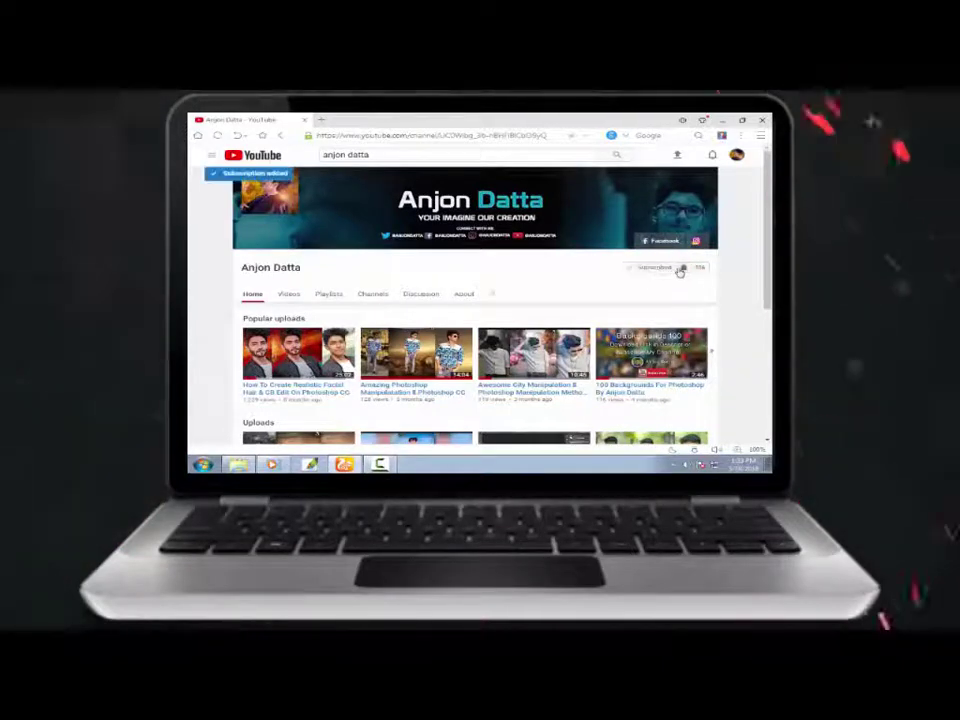
left_click(683, 268)
left_click(392, 273)
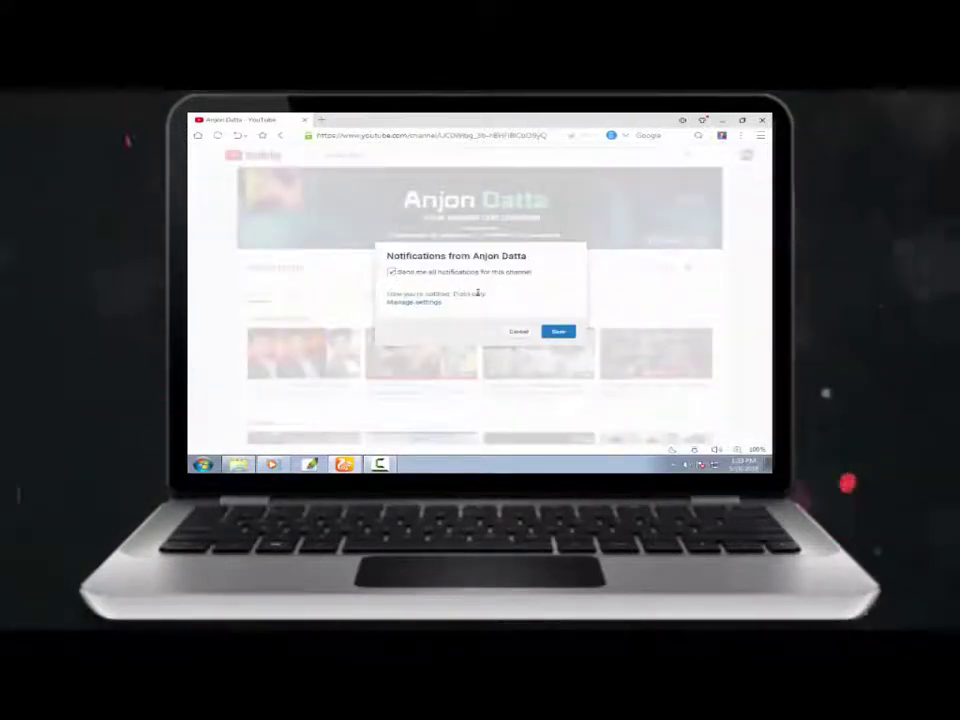
left_click(555, 332)
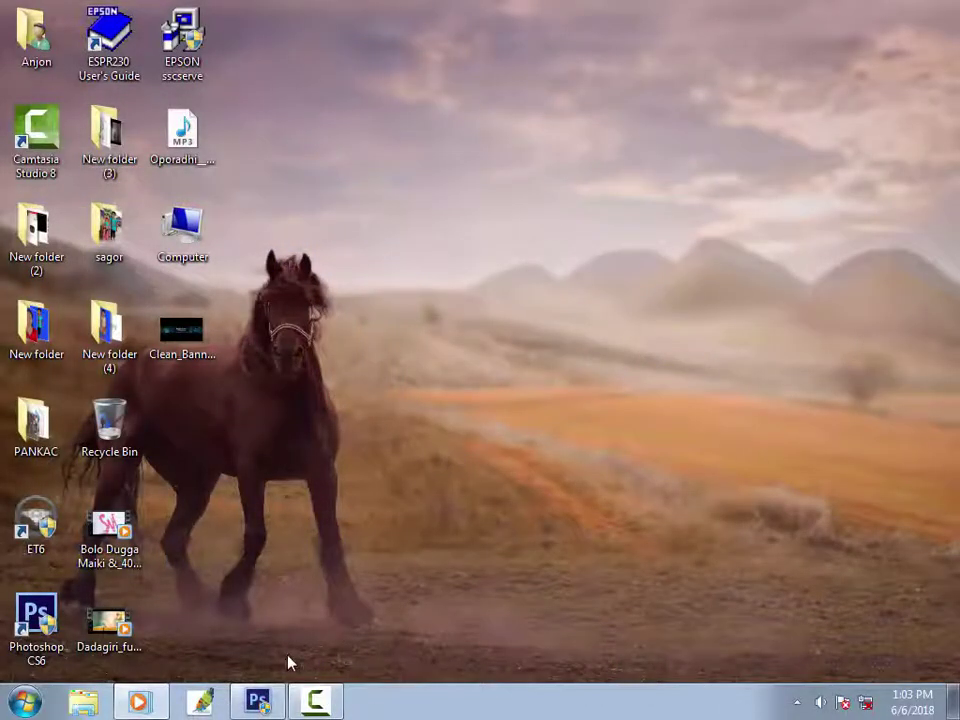
Step: Switch to Photoshop and open the photo IMG_8828.JPG from the Downloads folder in Camera Raw
left_click(256, 692)
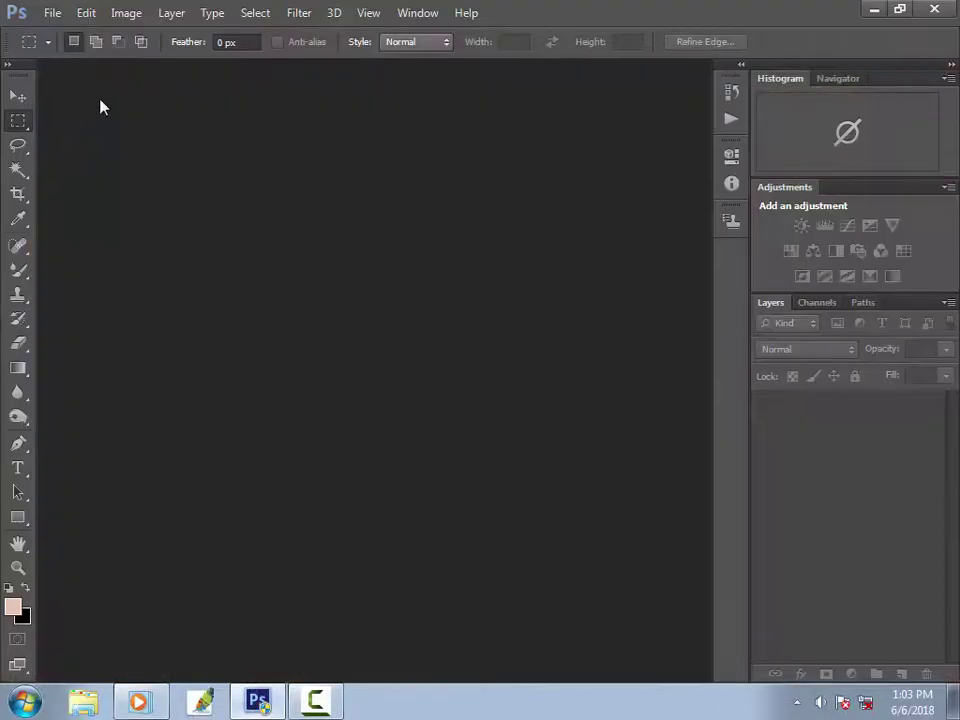
left_click(53, 15)
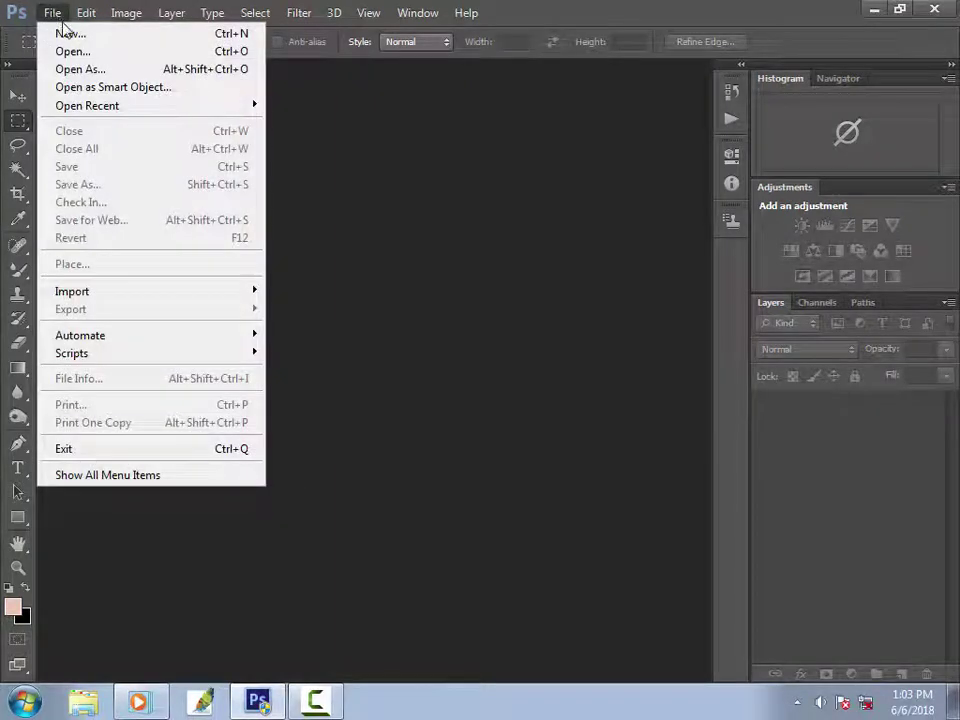
left_click(80, 66)
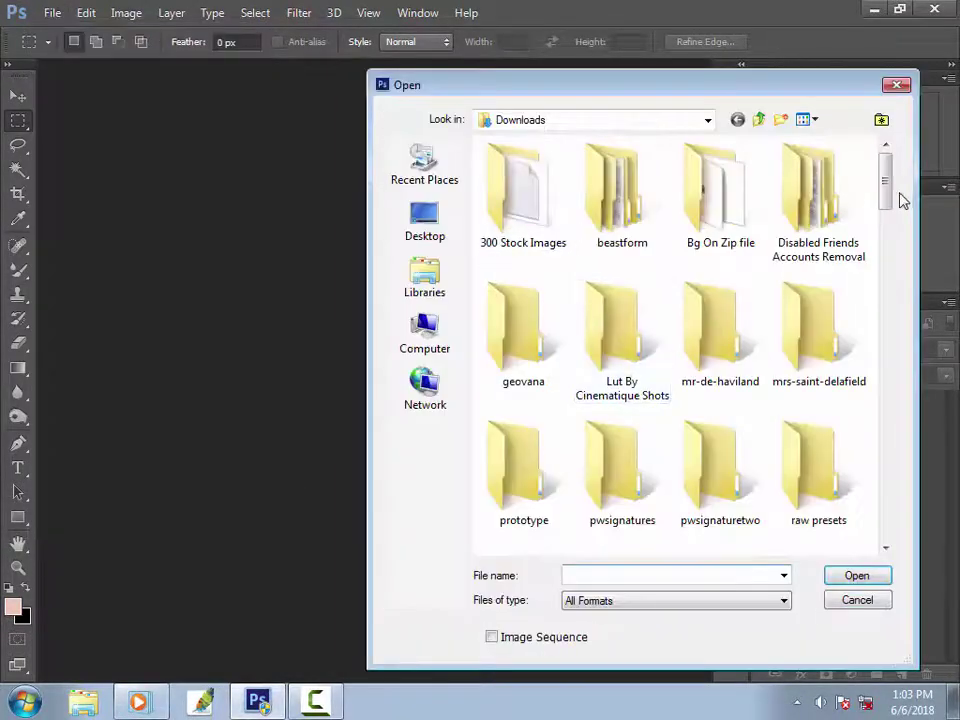
left_click_drag(885, 184, 874, 461)
left_click(614, 343)
left_click(857, 575)
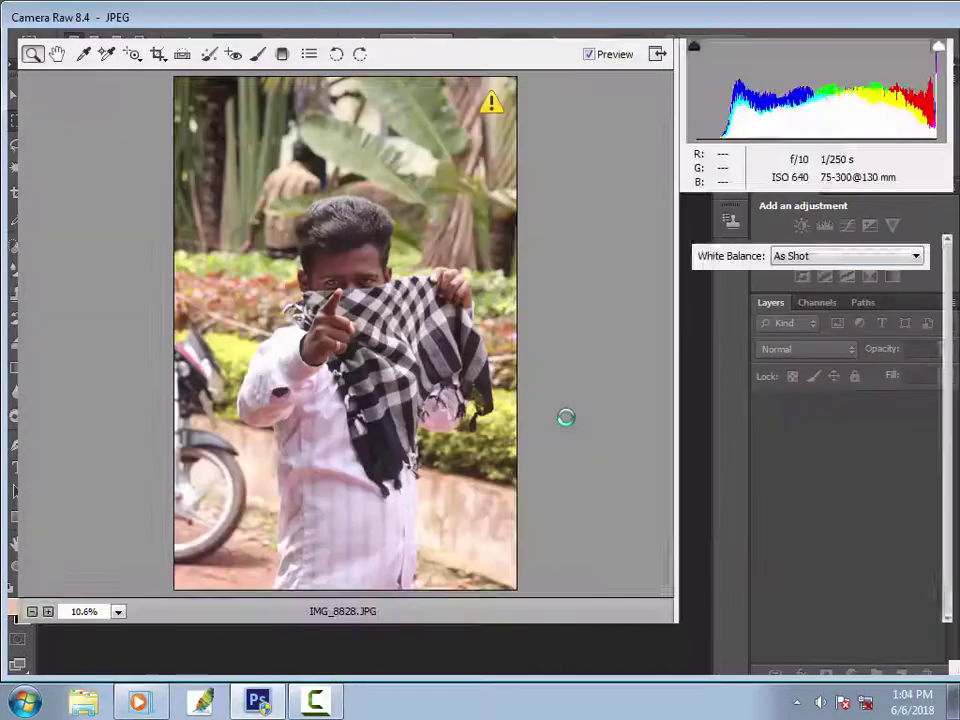
Step: Set the basic adjustments to Exposure +0.25, Contrast +8, Highlights -69, Shadows +88, Whites -39, Blacks -11 and Vibrance +18
left_click_drag(812, 387, 731, 455)
left_click_drag(810, 472, 917, 476)
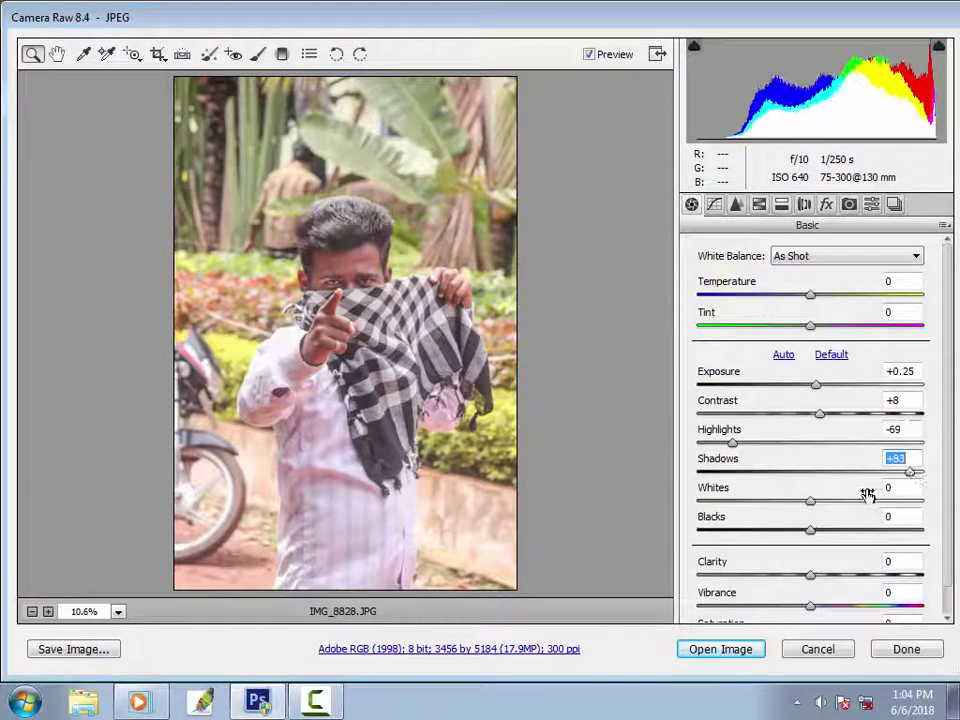
left_click_drag(769, 510, 806, 536)
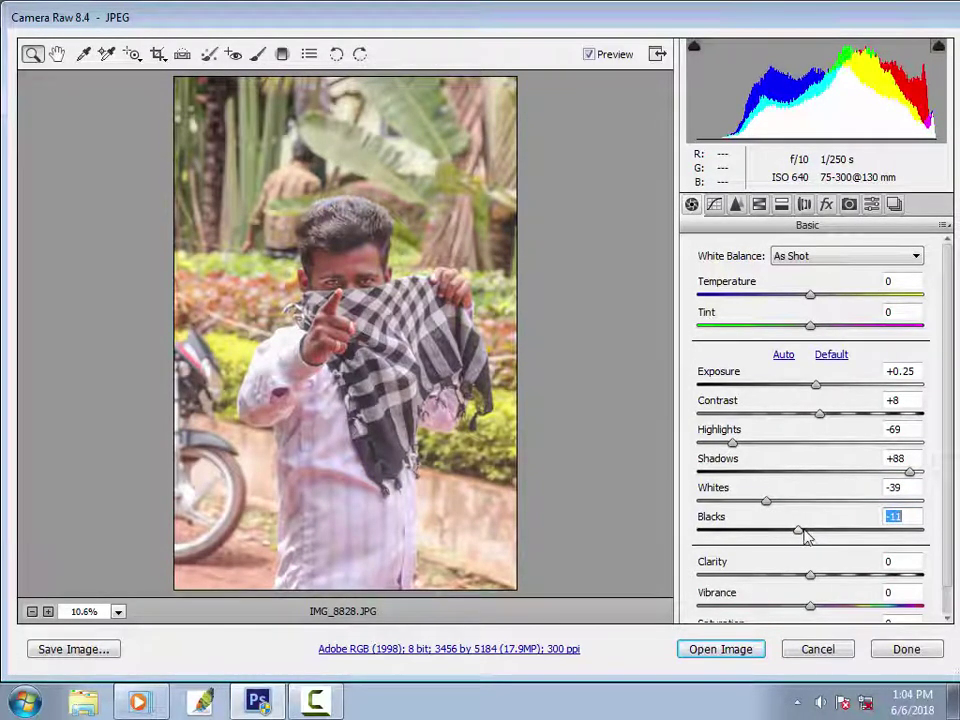
left_click_drag(815, 602, 845, 608)
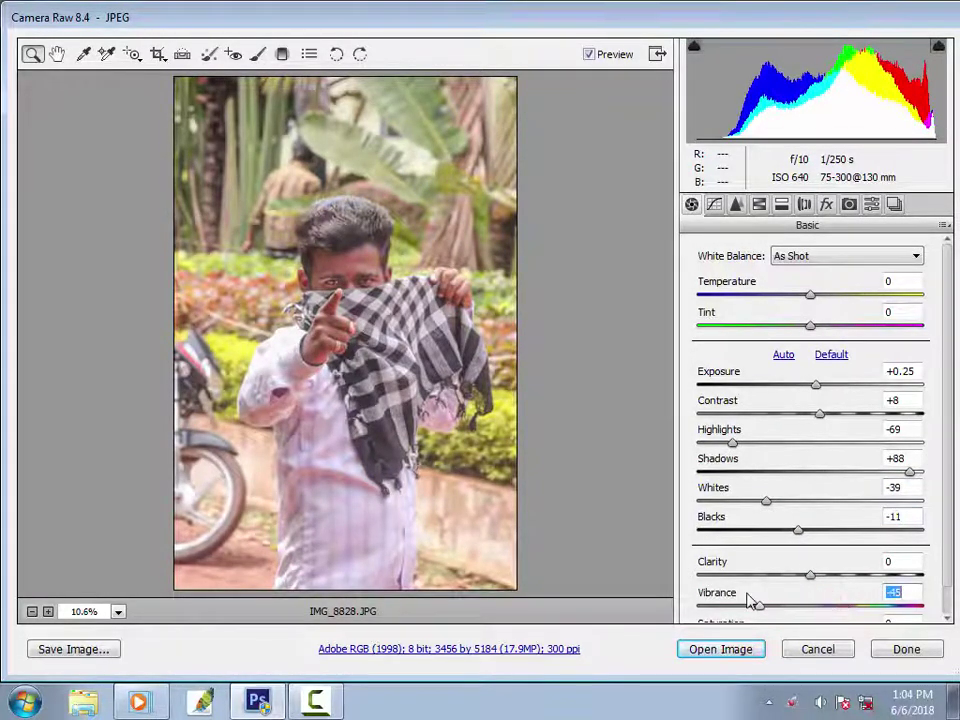
left_click_drag(750, 600, 829, 603)
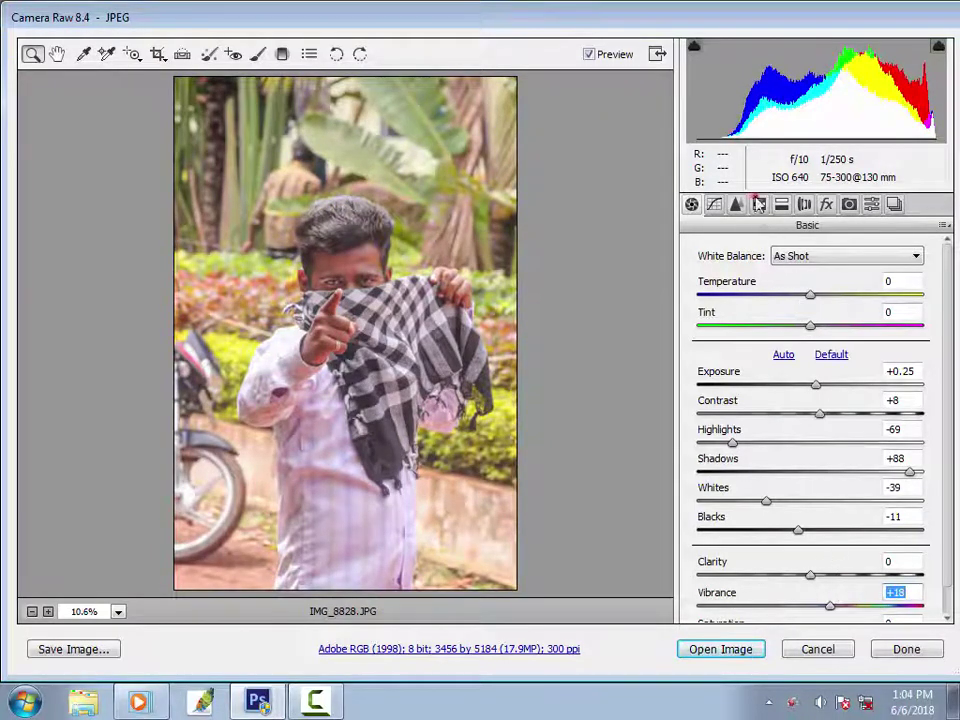
Step: Set the HSL luminance to Reds +38, Oranges +33, Yellows -8, Greens -19, Aquas -12, Blues -18, Purples -6 and Magentas -6
left_click(758, 204)
left_click(812, 278)
left_click_drag(816, 368, 901, 344)
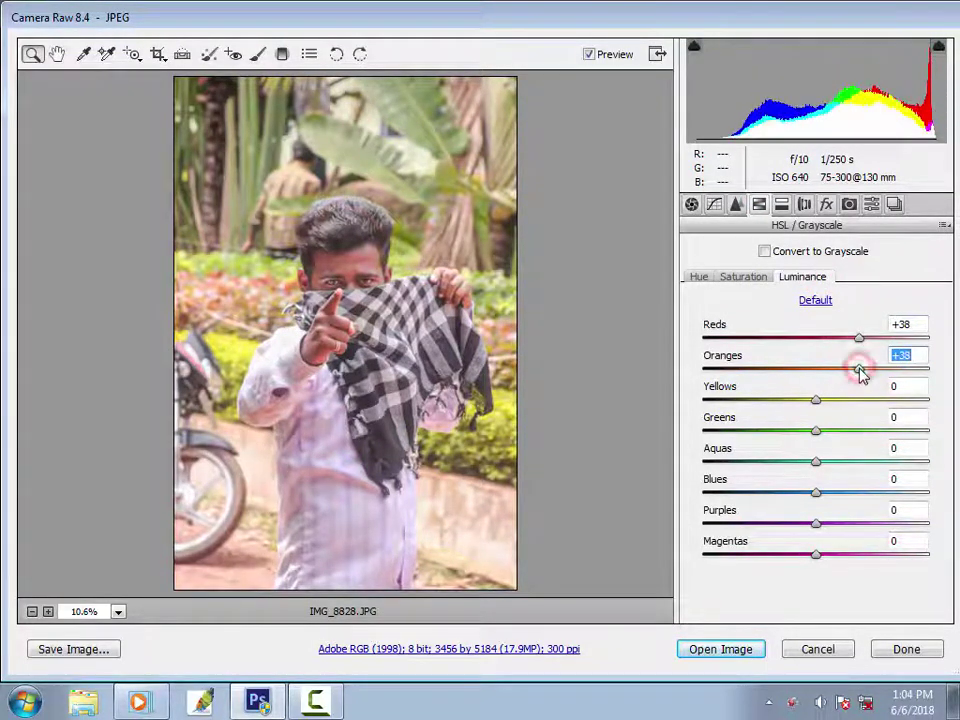
left_click_drag(867, 401, 800, 432)
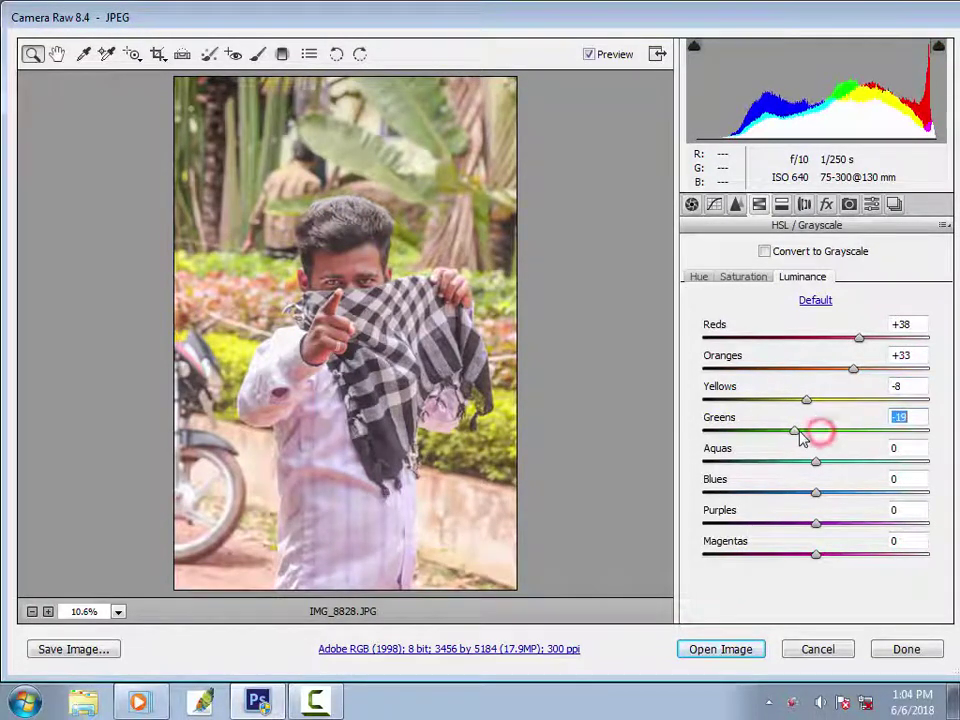
left_click(818, 462)
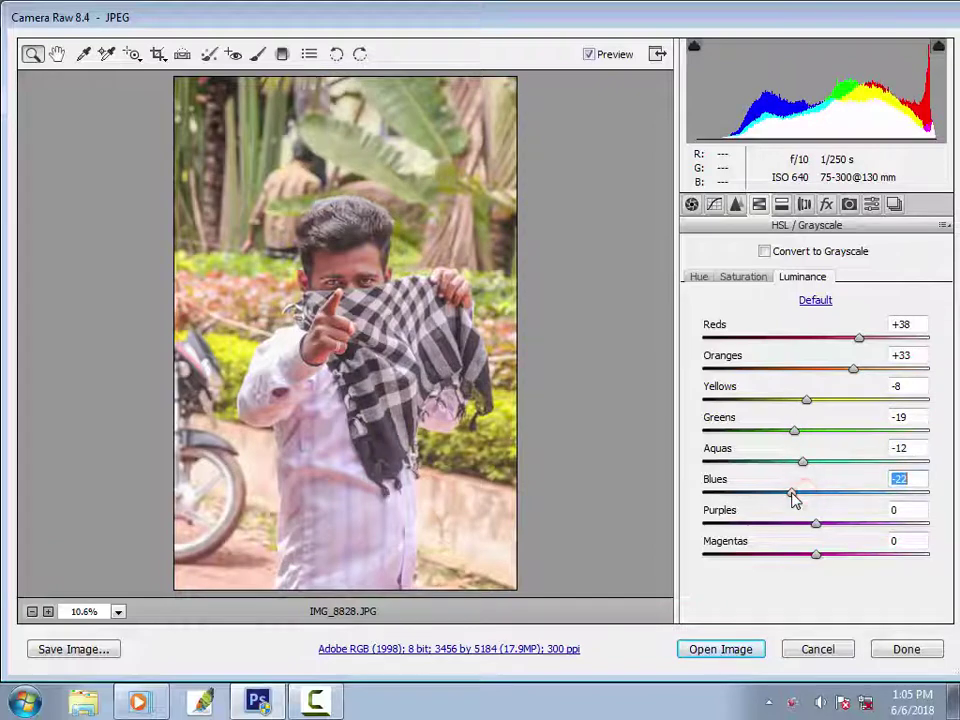
left_click_drag(815, 523, 811, 558)
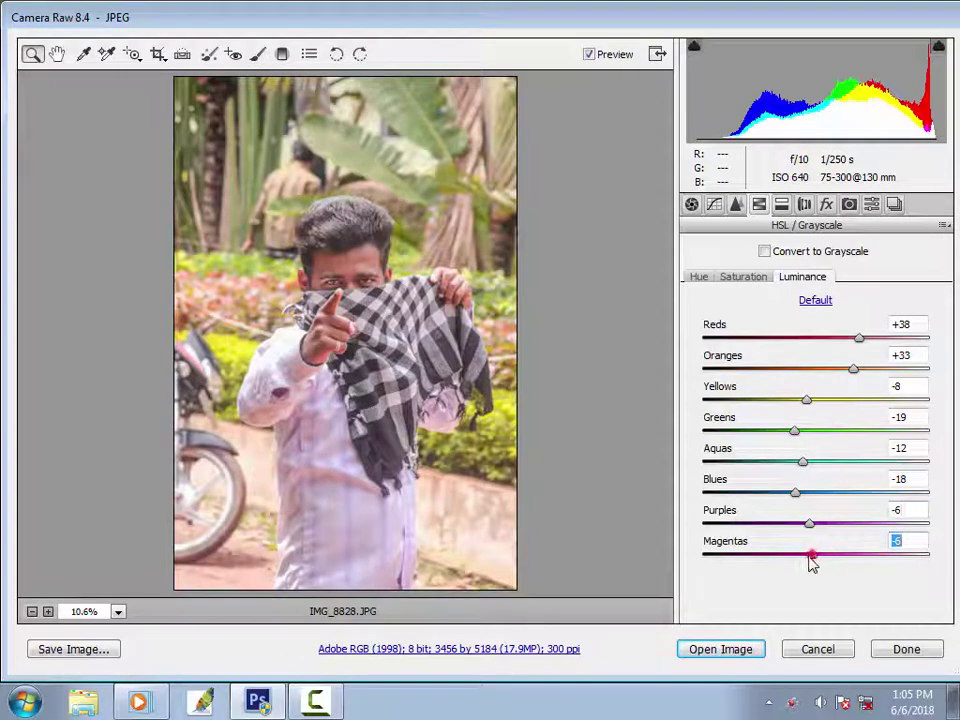
Step: Set the HSL saturation to Blues +38, Purples +27, Magentas +8, Oranges -3 and Reds -3, and open the developed image in Photoshop
left_click(746, 277)
left_click(859, 491)
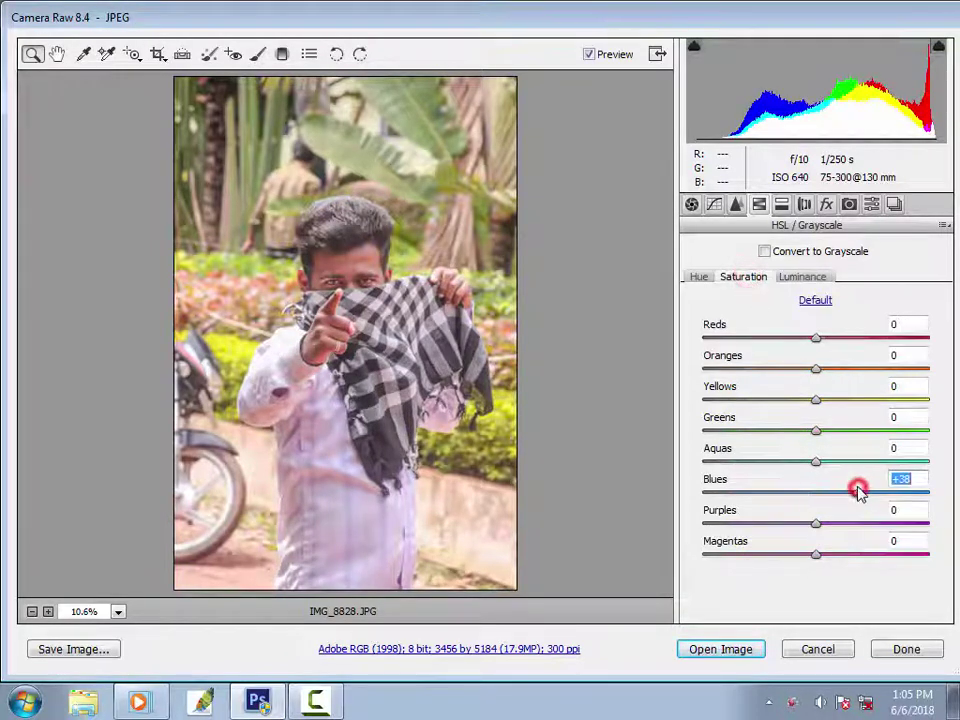
left_click_drag(817, 555, 826, 557)
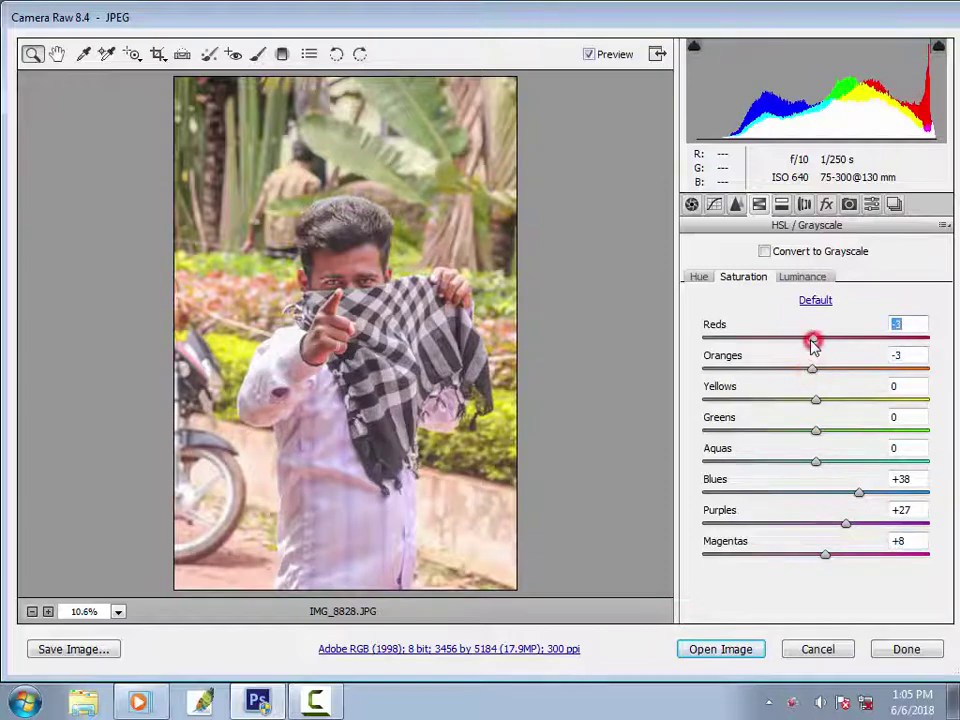
left_click(745, 652)
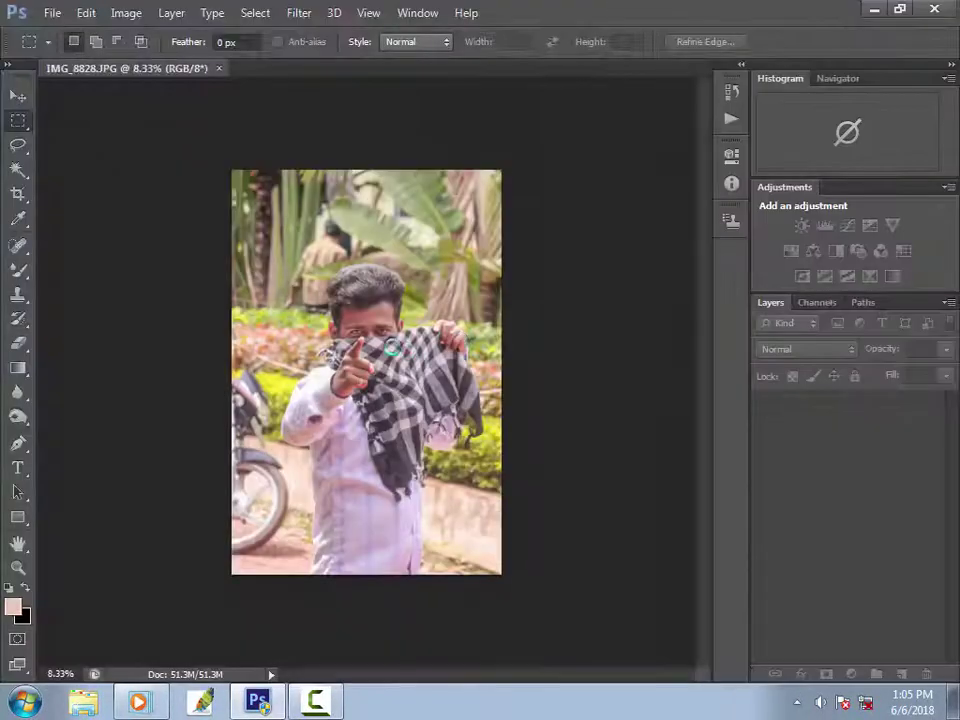
Step: Apply a Shadows/Highlights adjustment to the photo with the shadows amount at 31% and highlights at 0%
left_click(372, 326, "ctrl")
left_click(373, 354, "alt")
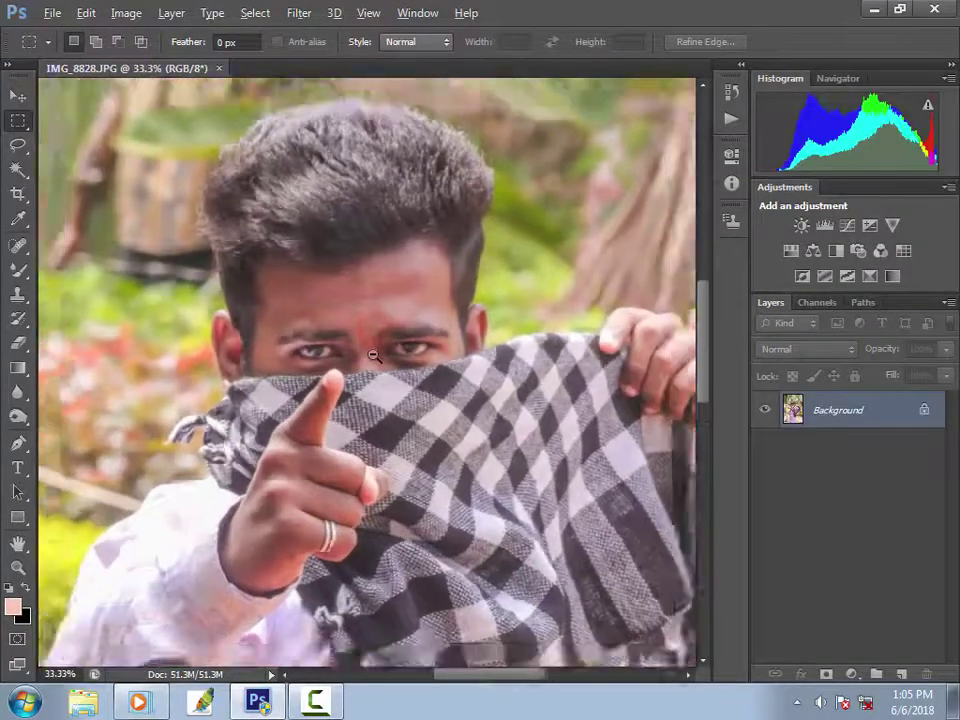
left_click(373, 354, "alt")
left_click(349, 336)
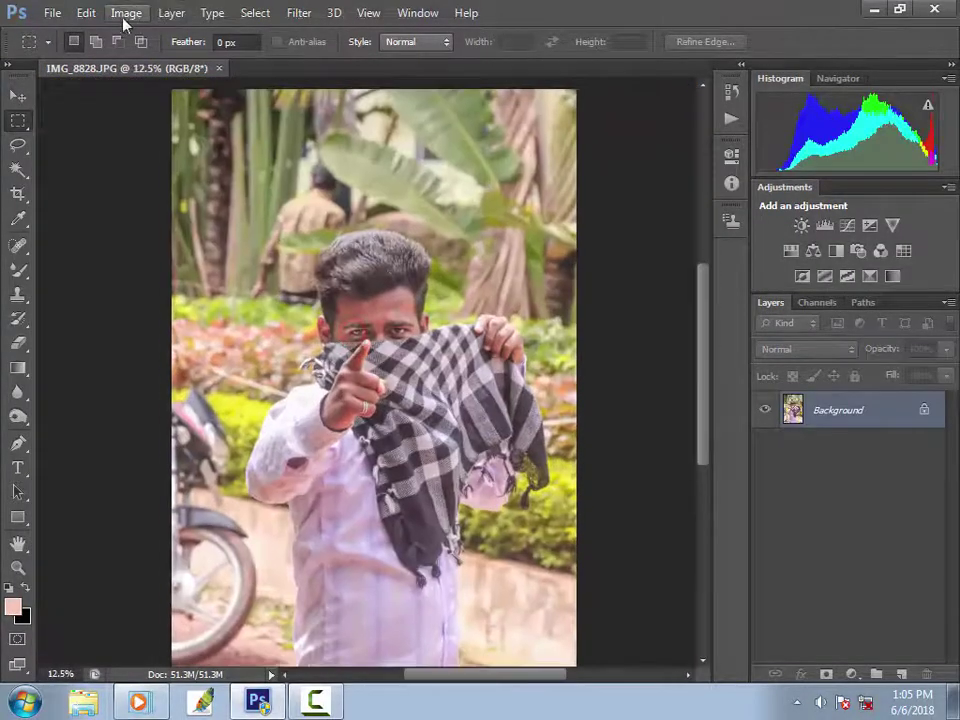
left_click(122, 13)
left_click(135, 60)
left_click(396, 370)
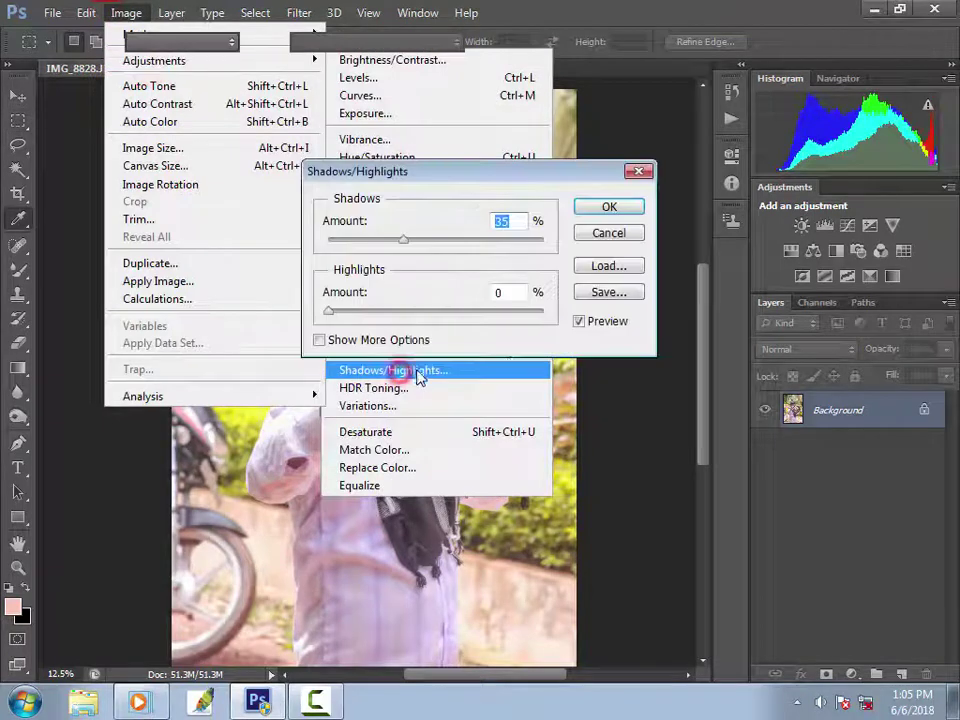
left_click_drag(433, 173, 689, 183)
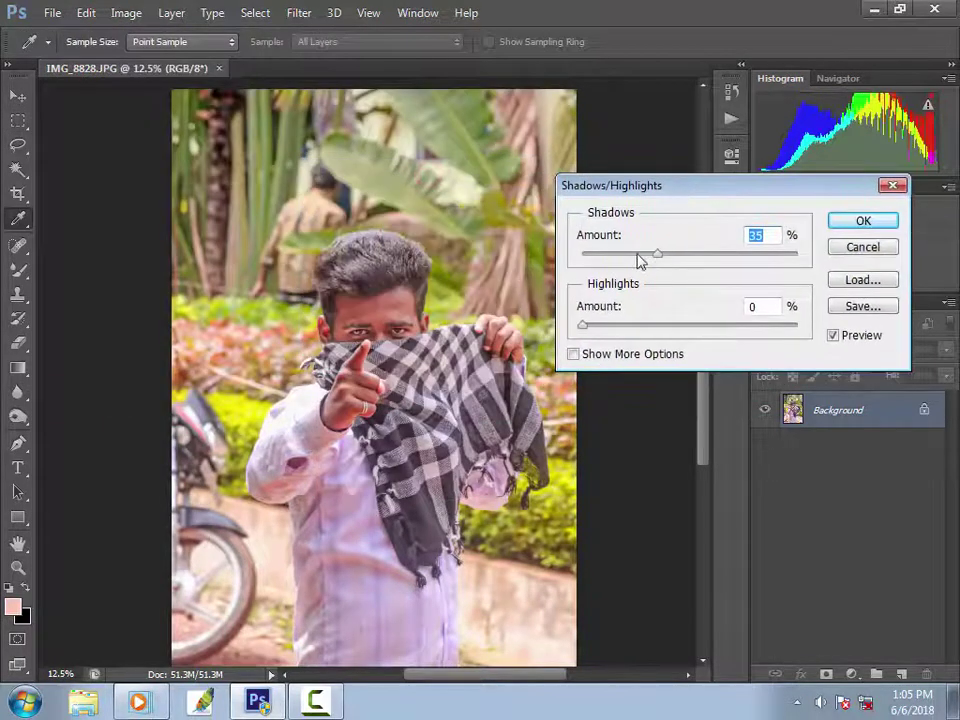
left_click_drag(658, 258, 650, 257)
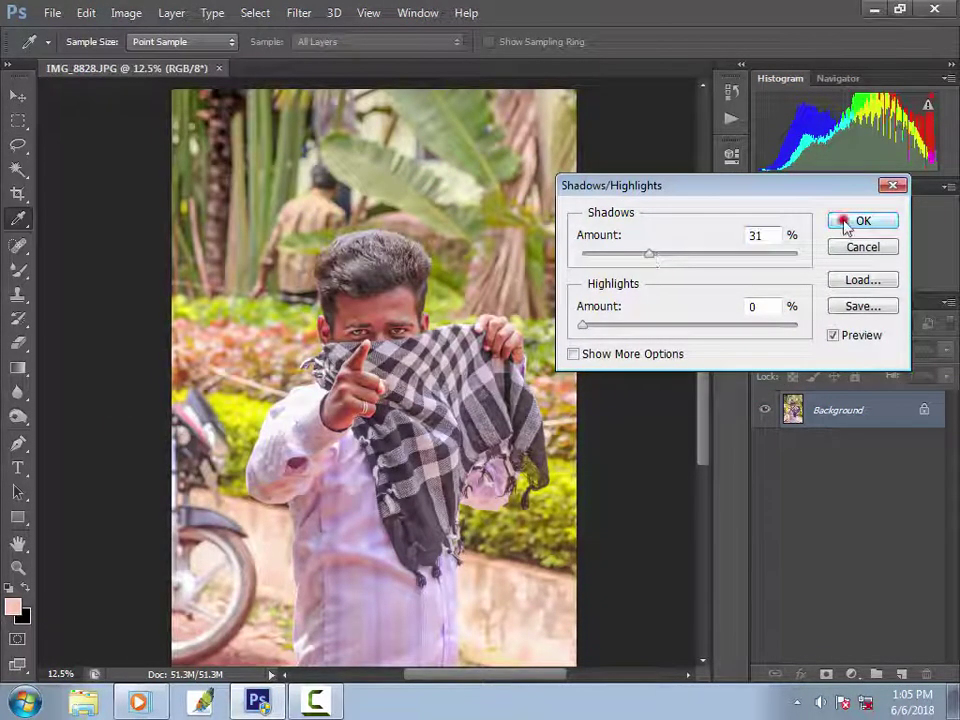
left_click(846, 222)
key("m")
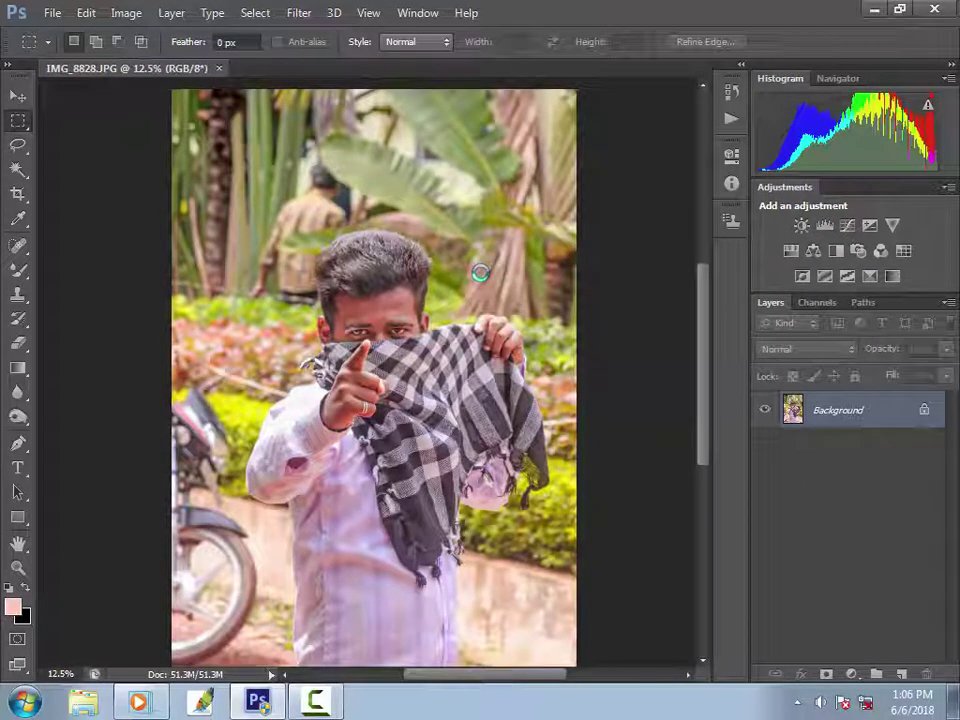
Step: Apply a Selective Color adjustment that lowers Black in the Reds and sets Black to +16% in the Blacks
key("ctrl+minus")
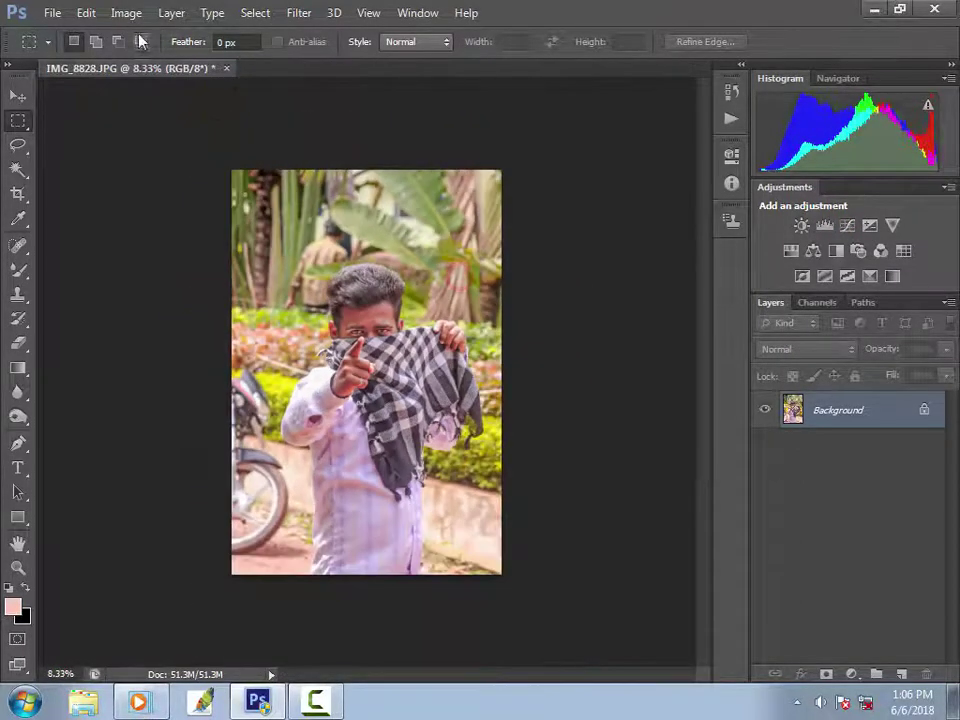
left_click(126, 12)
mouse_move(150, 60)
left_click(420, 344)
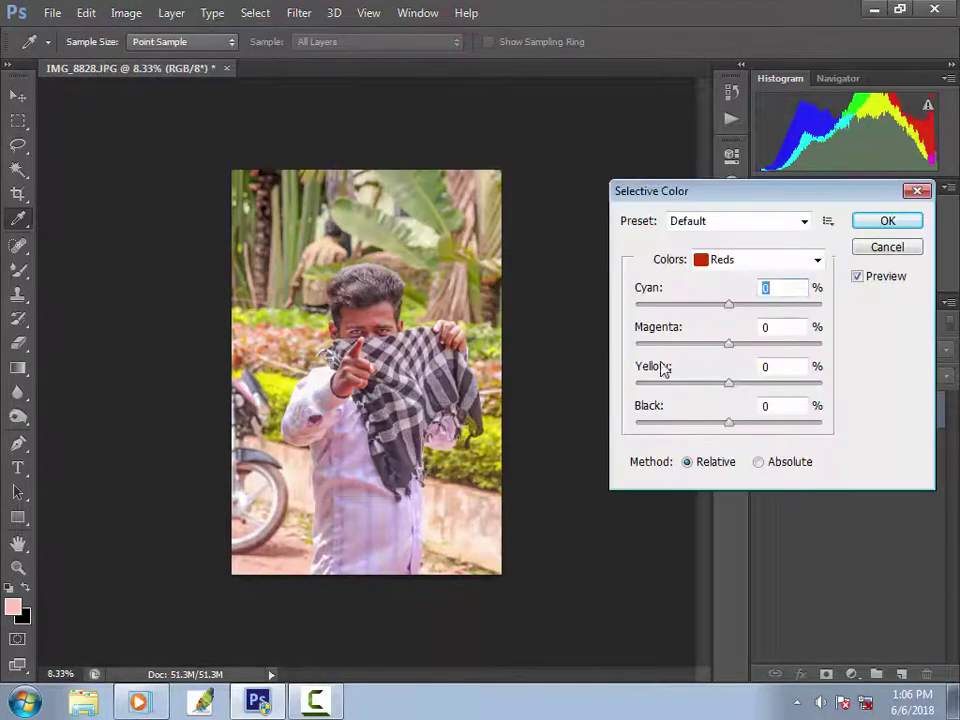
left_click_drag(728, 422, 706, 423)
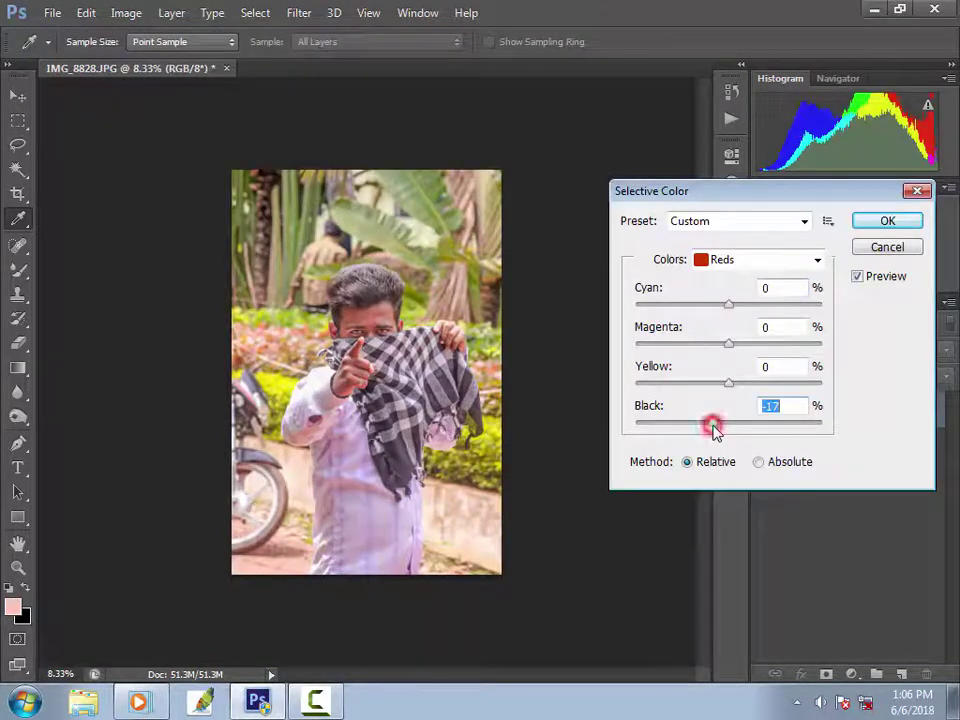
left_click(816, 260)
left_click(745, 424)
left_click(744, 424)
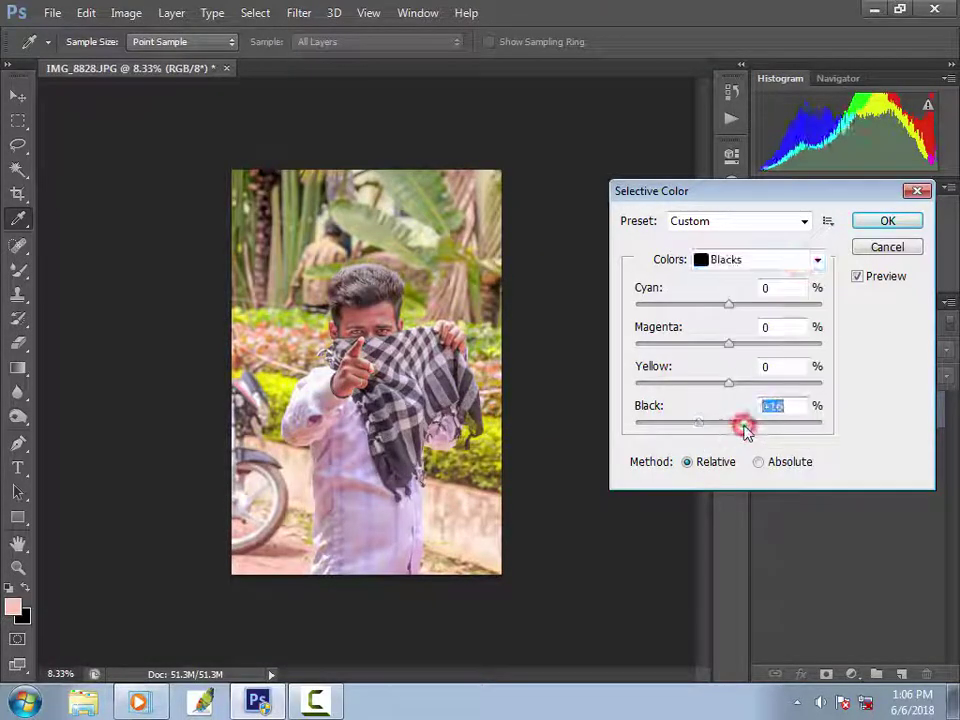
left_click(882, 222)
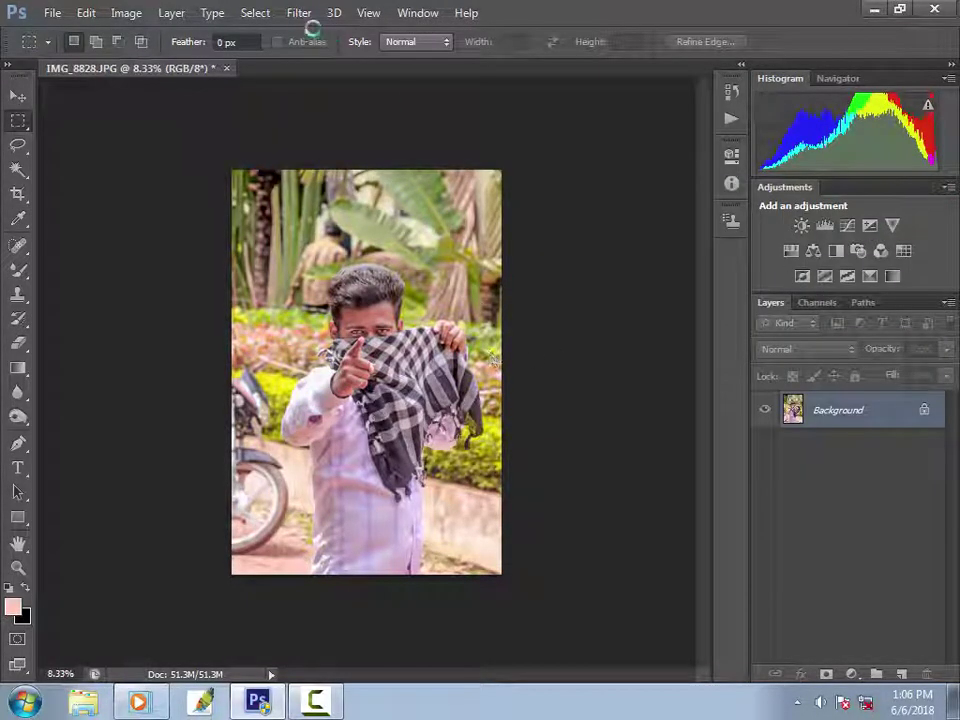
Step: Smooth the skin with the Portraiture filter, shifting the skin tones mask to Saturation 67 and Luminance 60
left_click(299, 13)
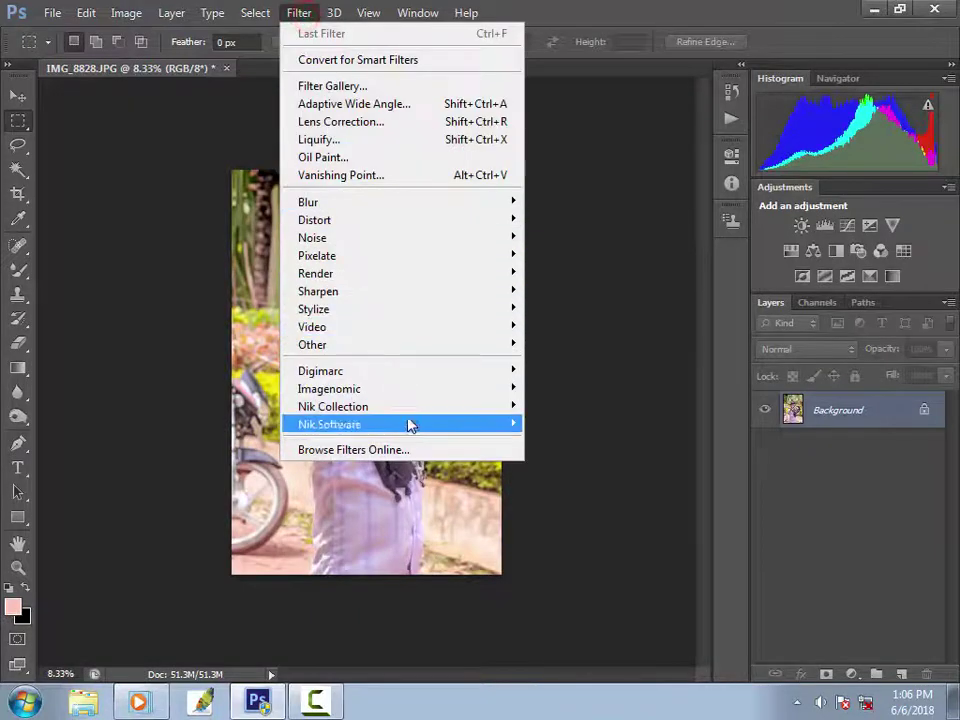
left_click(433, 388)
left_click(563, 406)
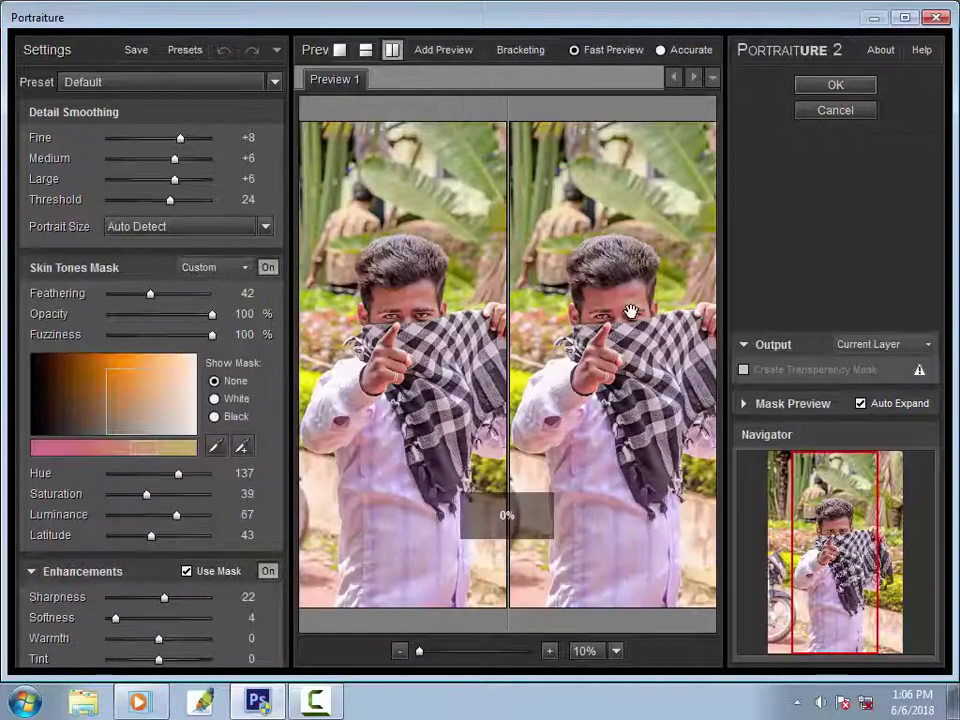
left_click(633, 309)
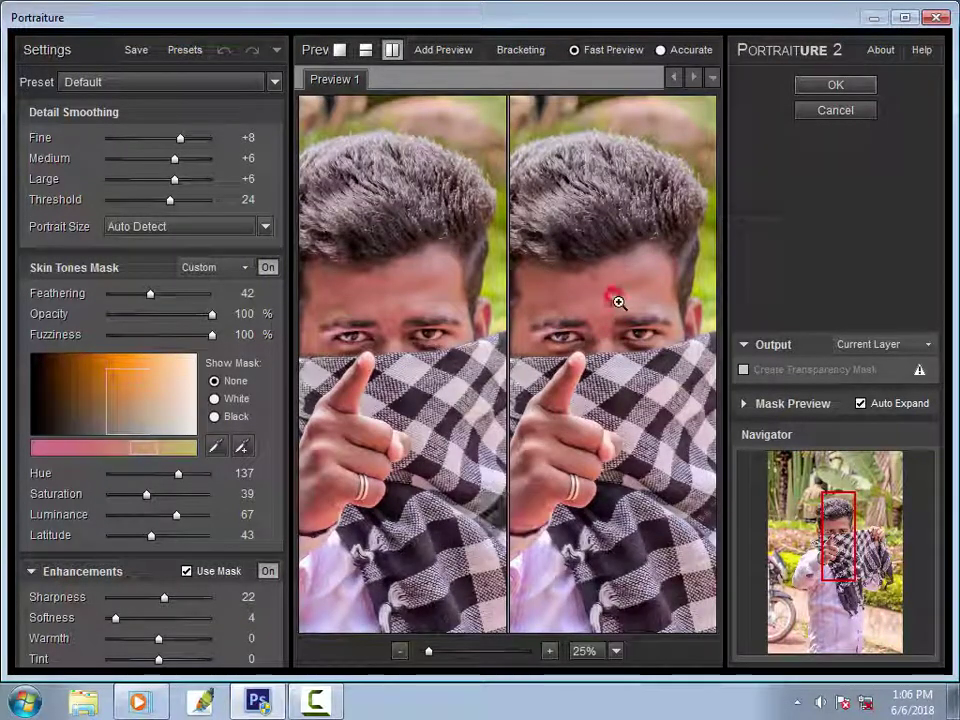
left_click(613, 302)
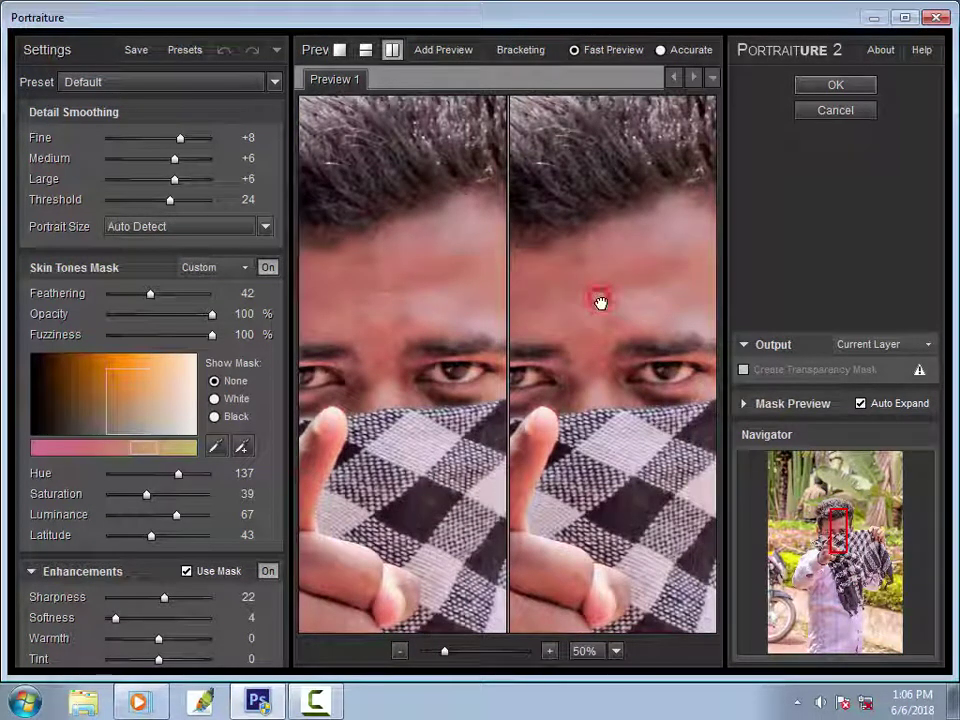
left_click(600, 301)
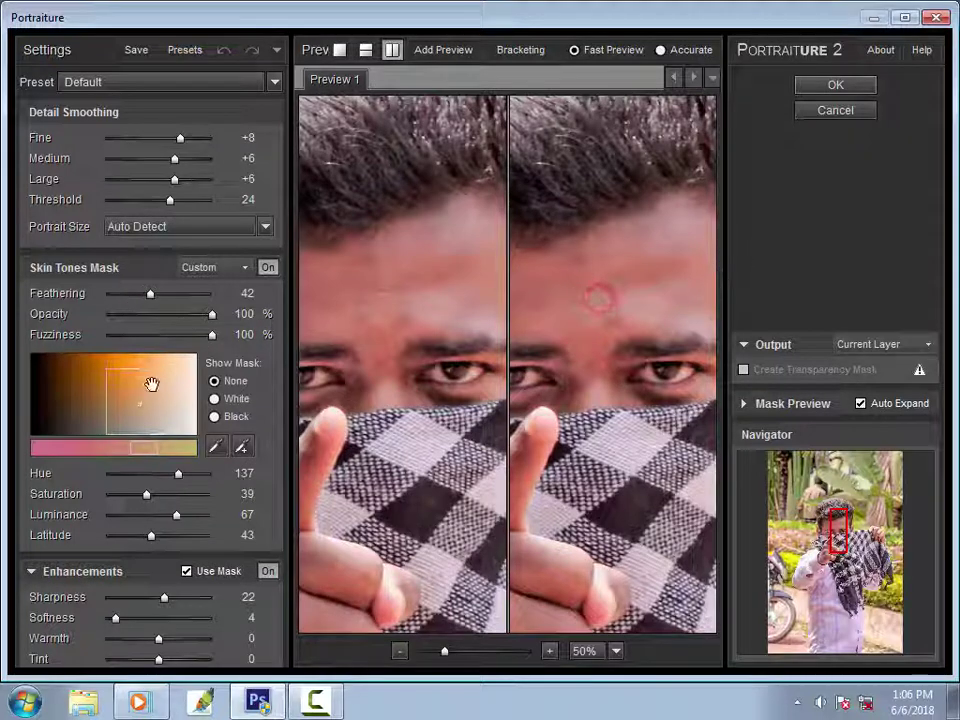
left_click_drag(140, 379, 131, 367)
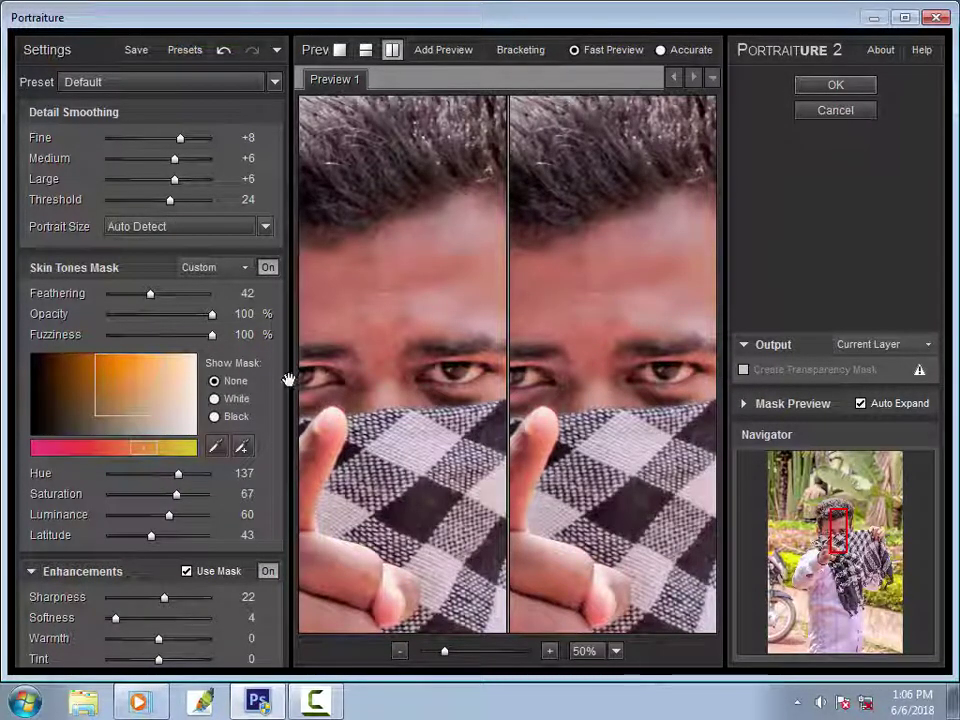
left_click(827, 92)
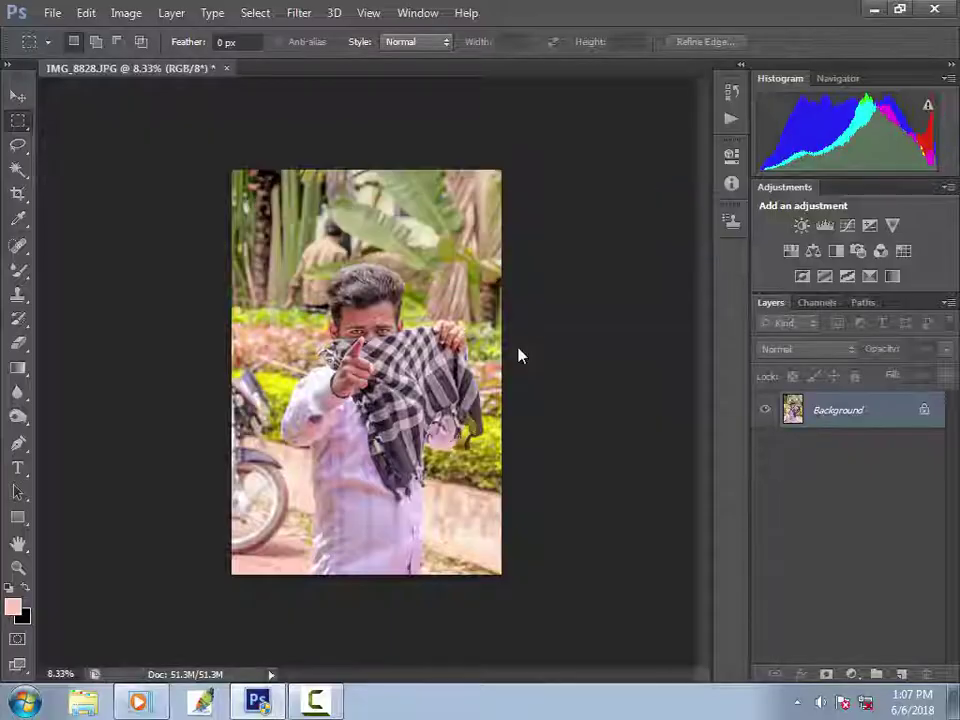
Step: Start a Pen path at the bottom of the shirt's buttoned edge and trace upward to the hanging scarf tassels
left_click(360, 332, "ctrl")
left_click(362, 331, "ctrl")
left_click(362, 331, "ctrl")
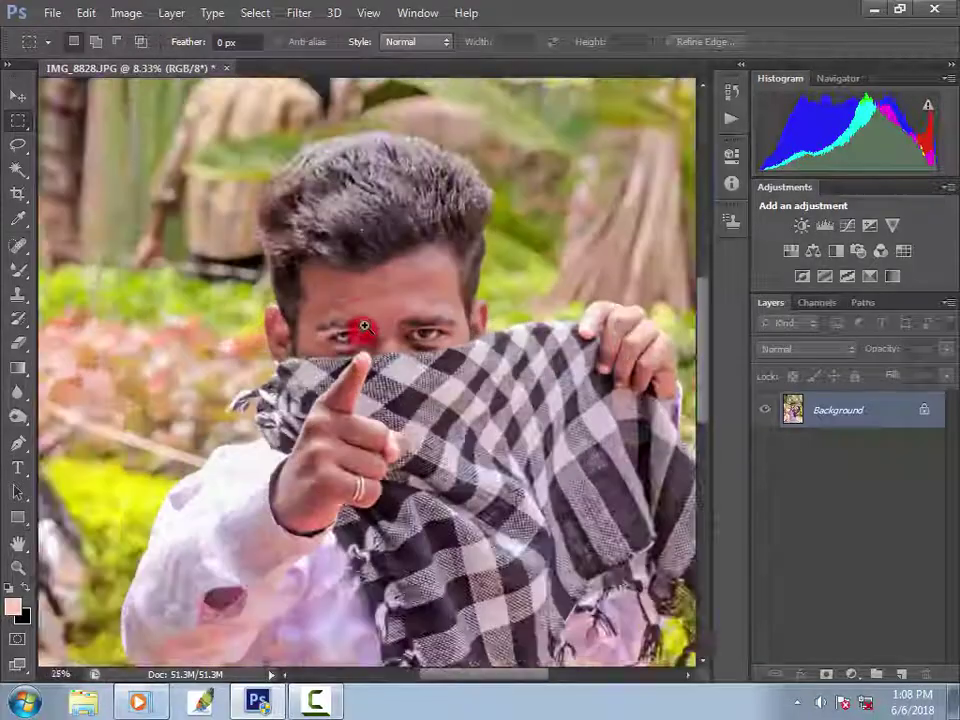
left_click(364, 328, "ctrl")
left_click(369, 325, "ctrl")
left_click_drag(388, 325, 376, 326)
key("l")
left_click(416, 543, "ctrl")
left_click(416, 542, "ctrl")
left_click(416, 536, "ctrl")
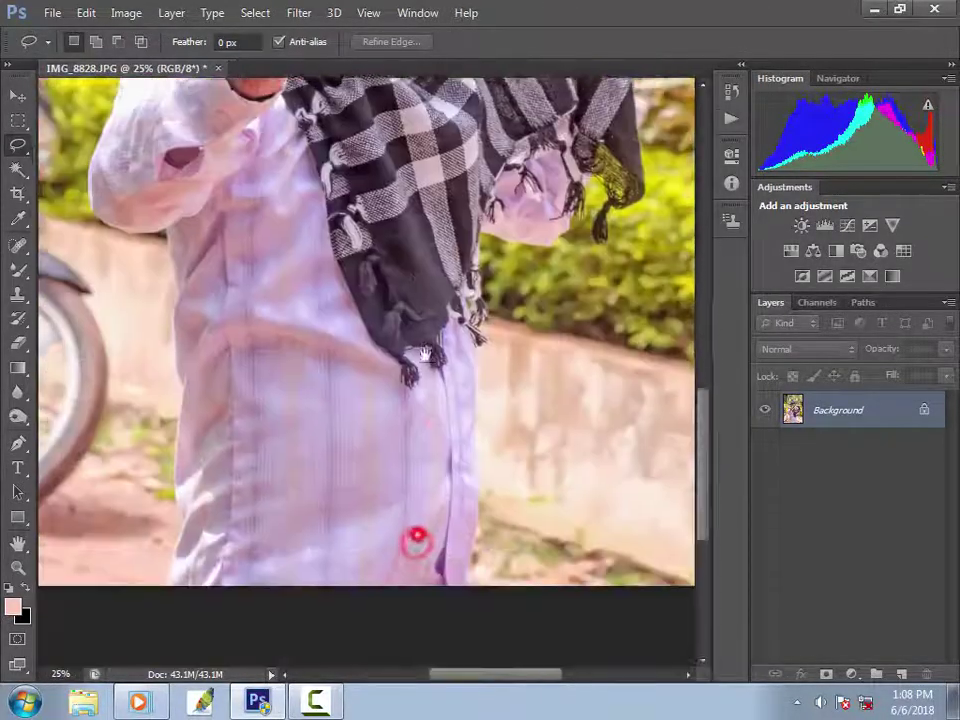
left_click(452, 538, "ctrl")
left_click(501, 563, "ctrl")
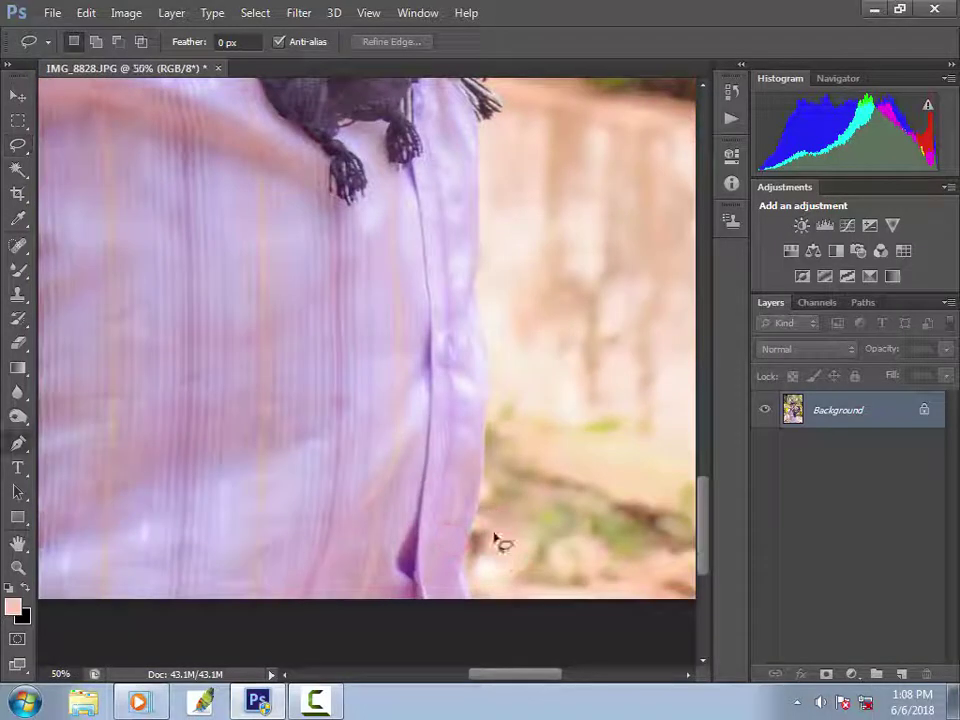
key("p")
left_click_drag(467, 598, 457, 567)
left_click_drag(473, 285, 449, 165)
left_click(473, 285, "alt")
left_click_drag(525, 246, 519, 435)
left_click_drag(470, 299, 464, 242)
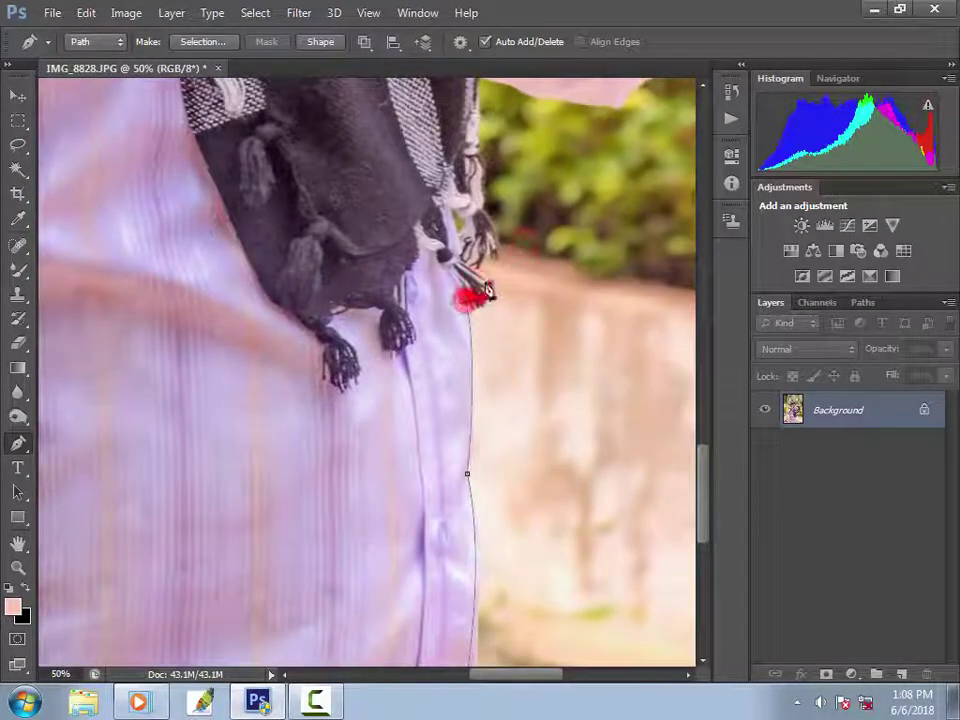
Step: Continue the path around the small scarf tassels and up the scarf edge to the hanging sleeve
left_click(472, 275)
left_click(459, 246)
left_click(453, 215)
left_click(475, 236)
left_click(498, 176, "ctrl")
left_click_drag(498, 184, 510, 340)
left_click(495, 376)
left_click(486, 358)
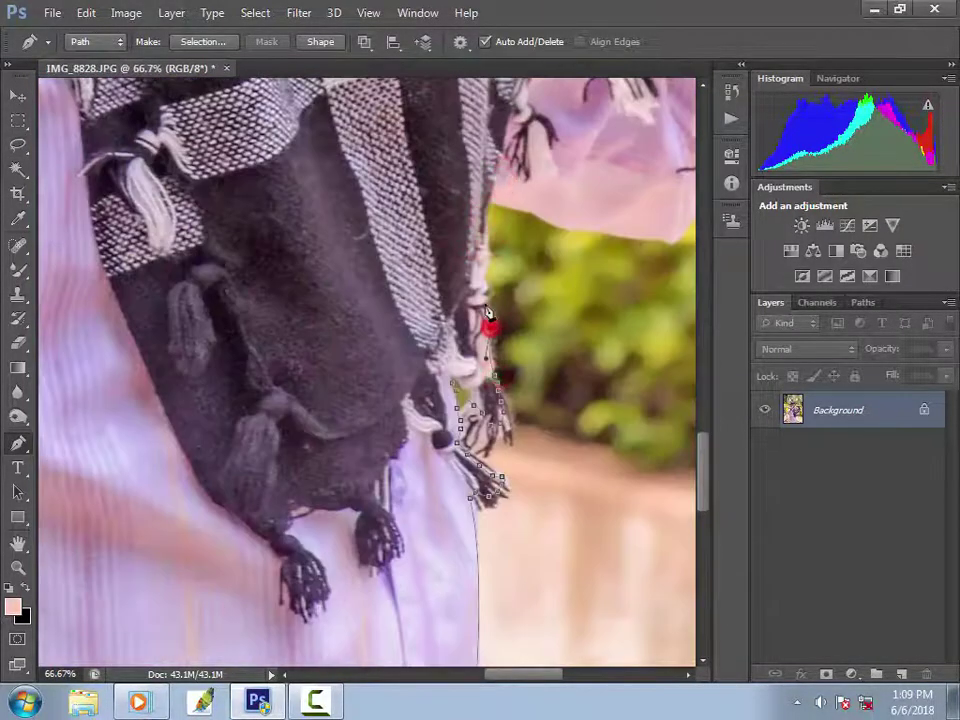
left_click(488, 202)
Step: Trace the path along the lower edge of the sleeve below the scarf and up to the netted scarf corner
left_click_drag(602, 249, 588, 397)
left_click(516, 360)
left_click(542, 373)
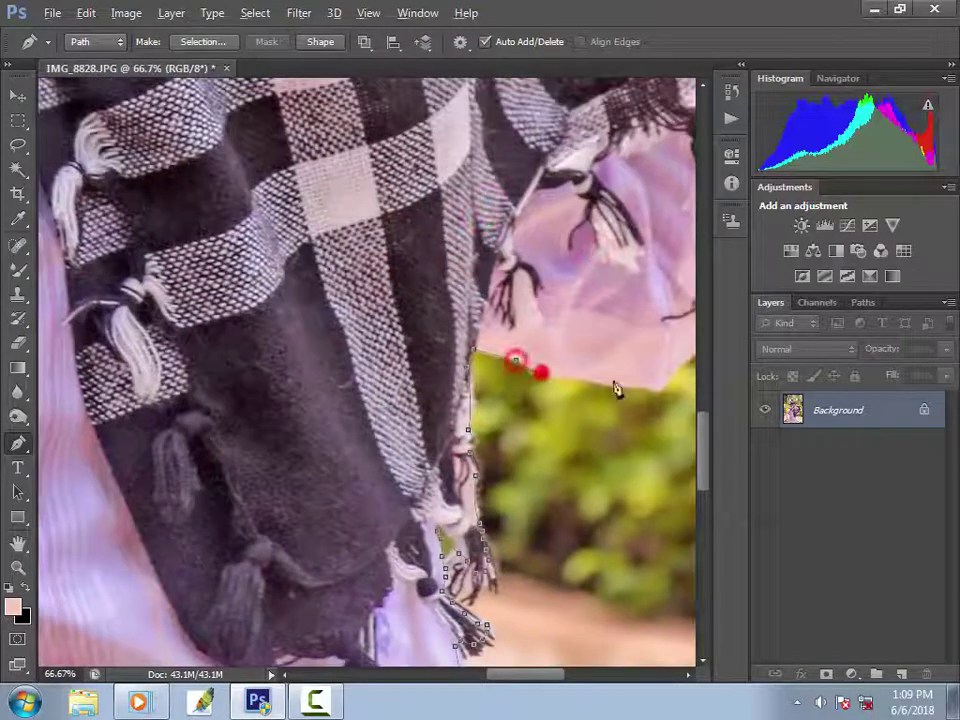
left_click(643, 386)
left_click_drag(674, 389, 540, 462)
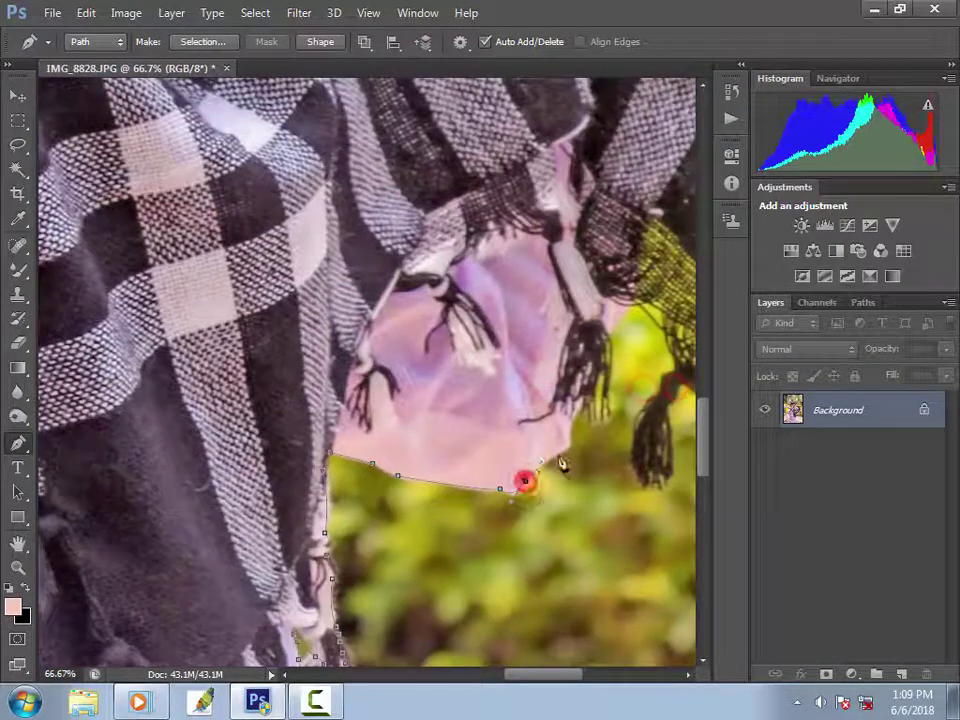
left_click(601, 364)
left_click(606, 342)
left_click(609, 333)
left_click_drag(650, 327, 580, 475)
Step: Extend the path along the inner edge of the netted scarf corner and around its dangling tassel
left_click_drag(561, 426, 556, 388)
left_click(640, 426)
left_click(649, 477)
left_click_drag(648, 521, 512, 581)
left_click(516, 579)
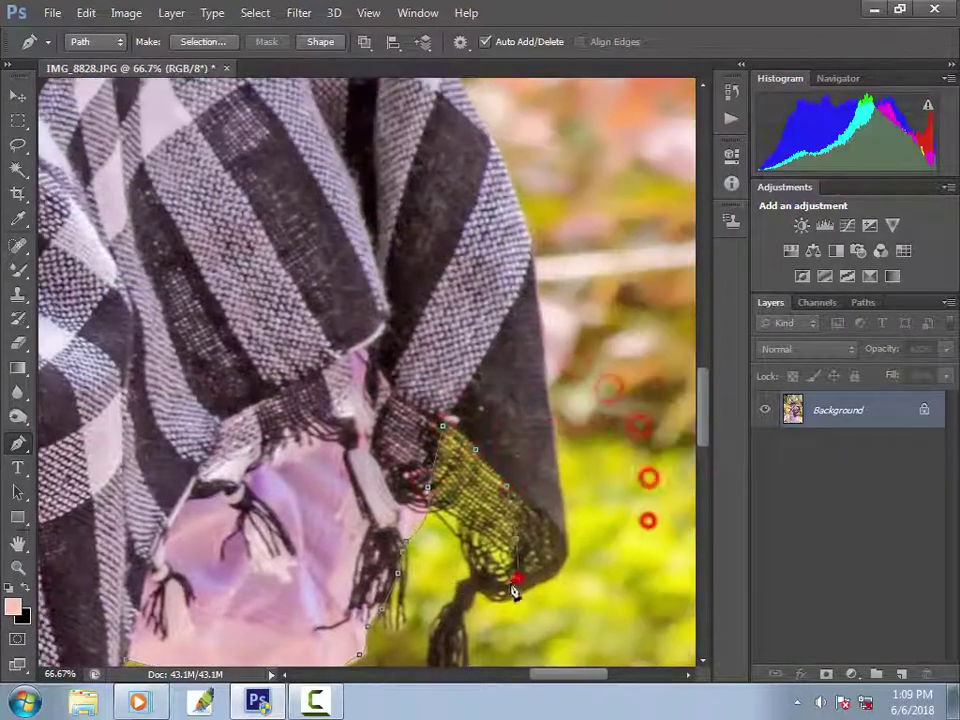
left_click(506, 582)
left_click(467, 581)
left_click(450, 606)
left_click_drag(435, 640, 466, 576)
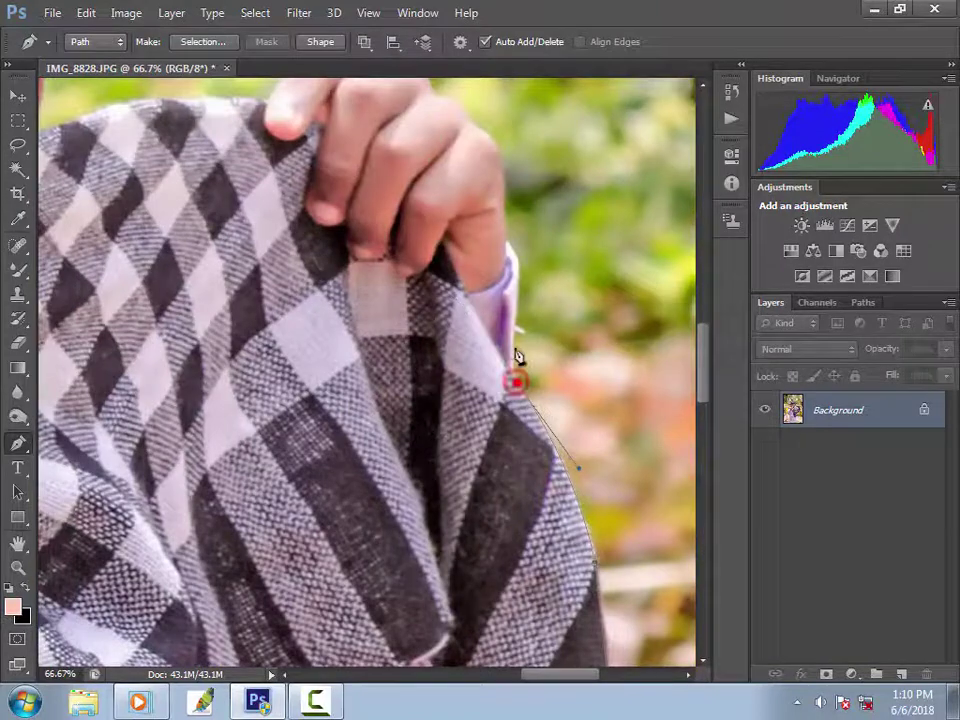
Step: Trace the path along the shirt cuff and around the raised hand holding the scarf
left_click_drag(514, 356, 500, 440)
left_click(498, 441)
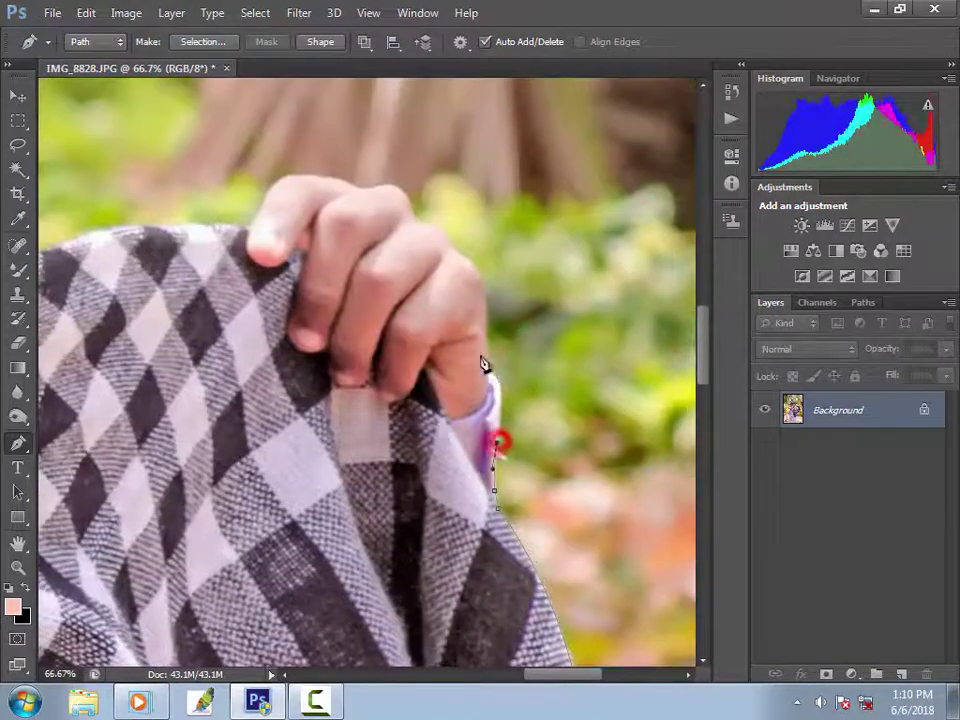
left_click_drag(514, 330, 480, 512)
left_click(509, 419)
left_click(474, 483)
left_click_drag(411, 498, 605, 585)
left_click(410, 498, "alt")
left_click(402, 512)
left_click(390, 530)
Step: Carry the path along the scarf's top edge and around the ear nearest the raised hand
left_click_drag(379, 595, 309, 623)
left_click(379, 595, "alt")
left_click(326, 613)
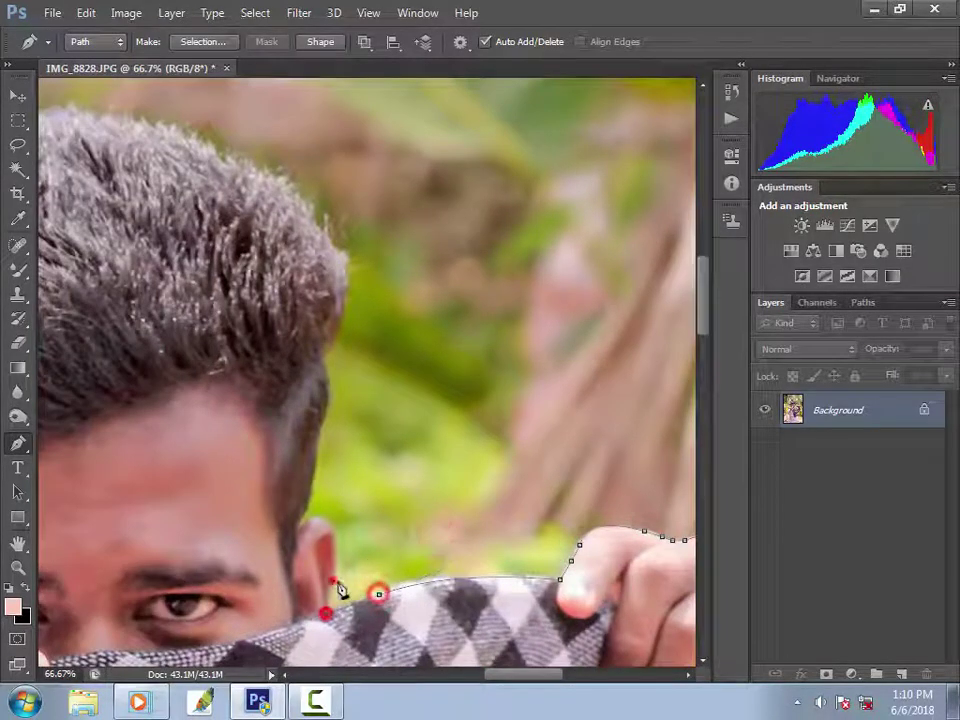
left_click(333, 580)
left_click_drag(319, 519, 291, 544)
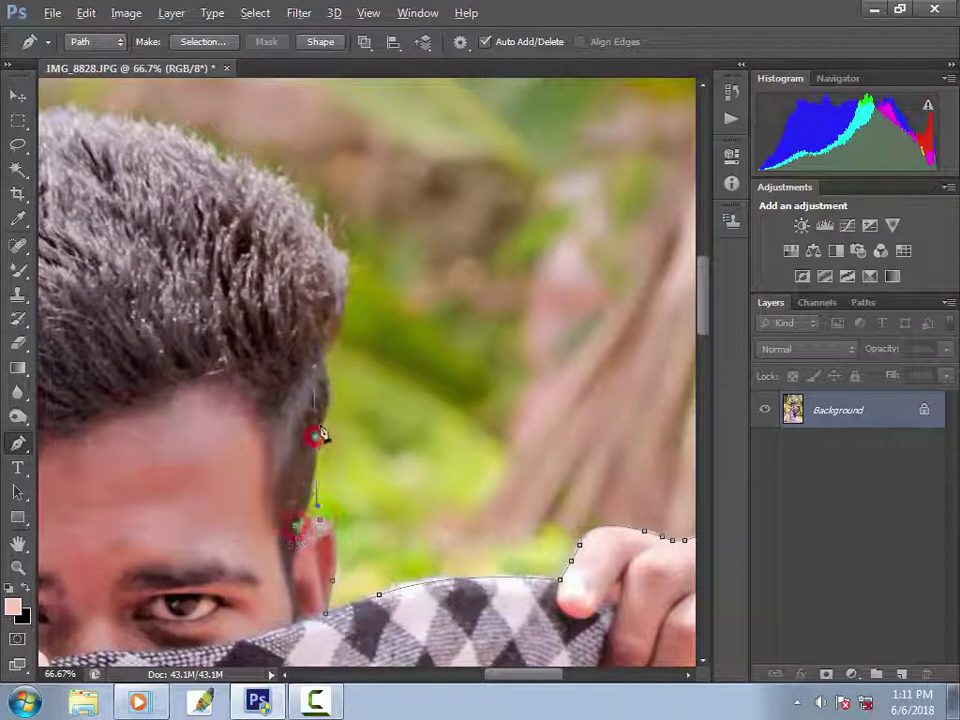
Step: Trace the outline of the hair over the top of the head and down its far side
left_click_drag(536, 360, 576, 365)
left_click_drag(430, 213, 288, 194)
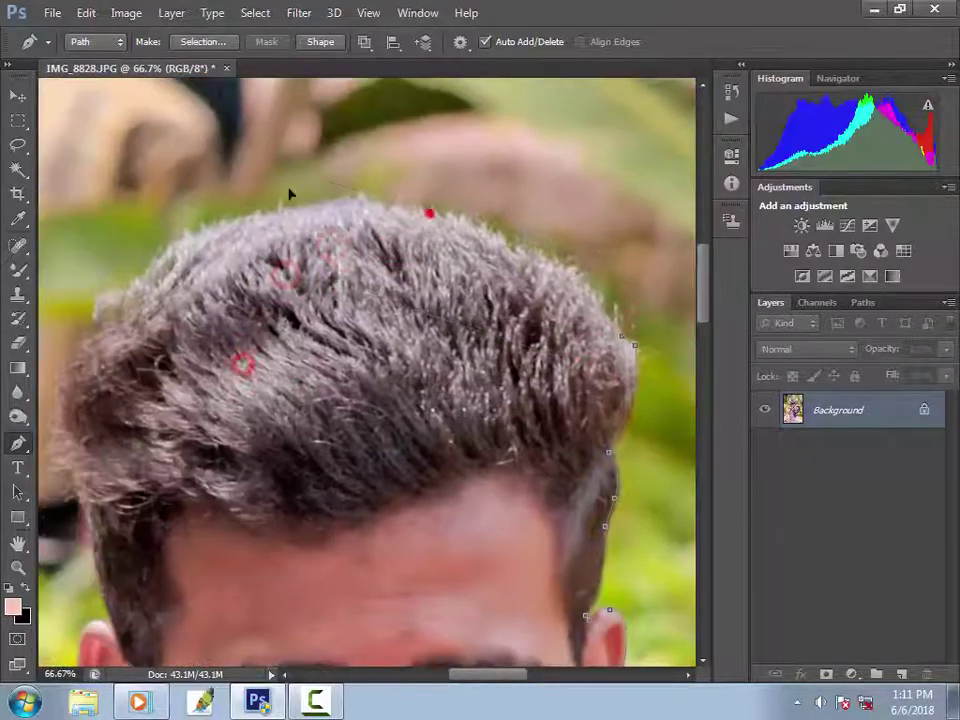
left_click_drag(314, 305, 531, 273)
left_click_drag(292, 332, 219, 530)
left_click(292, 332, "alt")
Step: Continue the path down the sideburn and around the ear above the scarf knot
left_click_drag(298, 470, 355, 332)
left_click(317, 417)
left_click_drag(316, 416, 348, 279)
left_click_drag(316, 326, 347, 441)
left_click(316, 326, "alt")
left_click(334, 398)
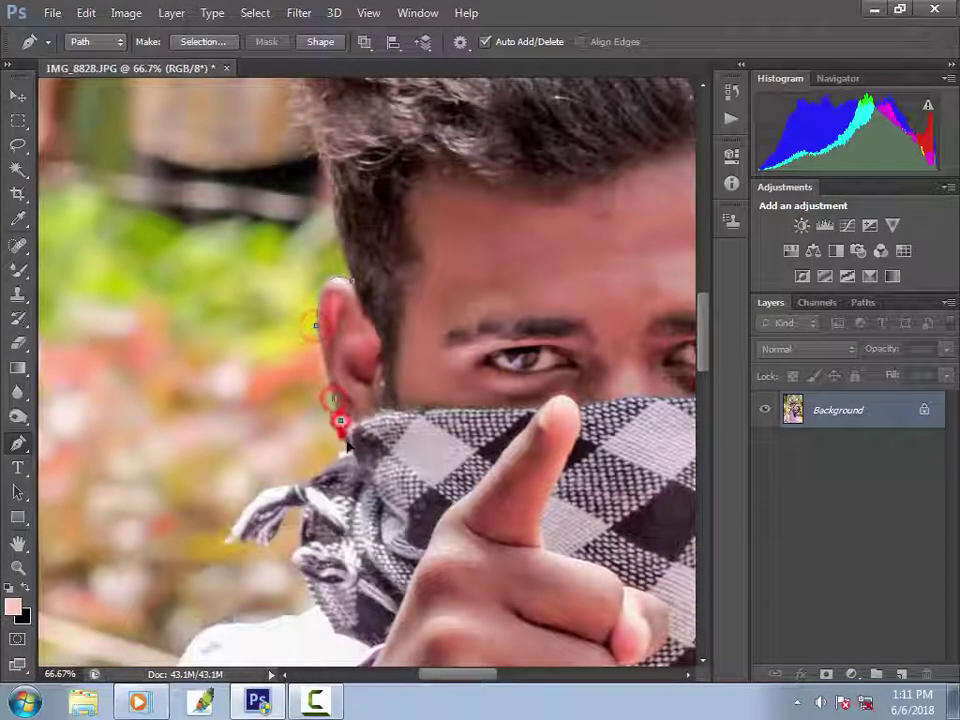
Step: Trace the path around the loose scarf fringe below the ear and down to the shirt shoulder
left_click(333, 464)
left_click(305, 483)
left_click_drag(323, 489, 340, 502)
left_click(400, 452)
left_click(384, 455)
left_click(352, 505)
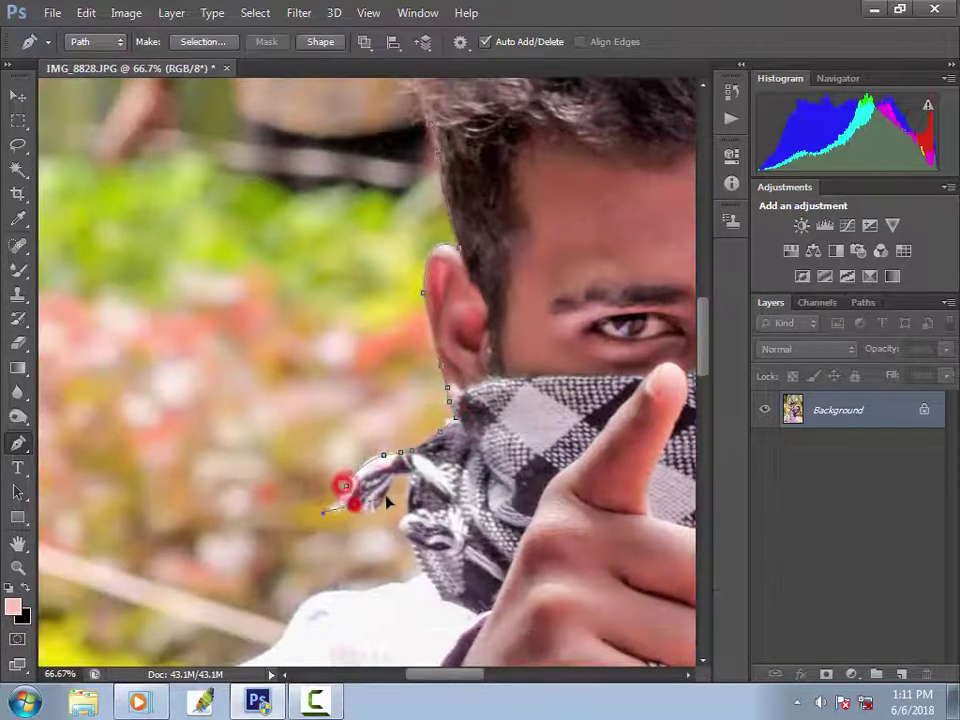
left_click(372, 499)
left_click(397, 471)
left_click(410, 471)
left_click(408, 513)
left_click(407, 536)
left_click(423, 573)
left_click_drag(439, 582, 490, 444)
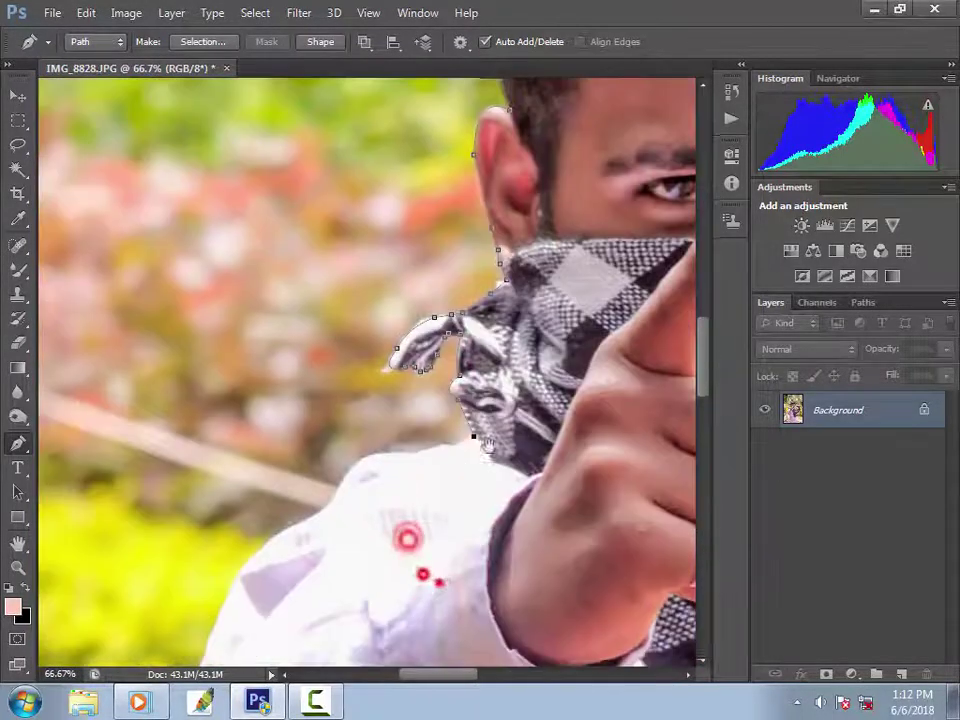
Step: Extend the path along the white shirt shoulder and down the upper sleeve of the pointing arm
left_click(452, 448)
left_click(412, 454)
left_click(343, 488, "alt")
left_click_drag(343, 488, 471, 382)
left_click(326, 512)
left_click_drag(323, 532, 287, 658)
left_click(323, 532, "alt")
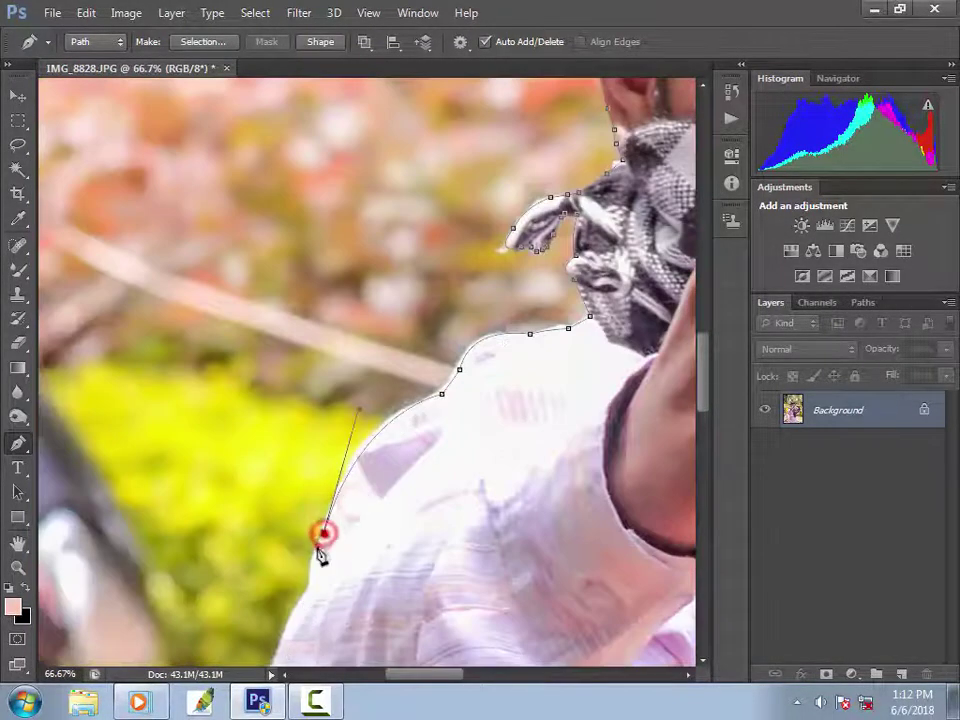
left_click(317, 544)
Step: Trace the path around the elbow and along the sleeve's underside to the side of the shirt
left_click_drag(385, 518, 457, 320)
left_click(382, 385)
left_click_drag(426, 423, 495, 256)
left_click(475, 283)
left_click_drag(557, 291, 476, 253)
left_click_drag(389, 416, 408, 439)
left_click(466, 460)
left_click(579, 451, "alt")
left_click(587, 482)
left_click_drag(641, 478, 604, 325)
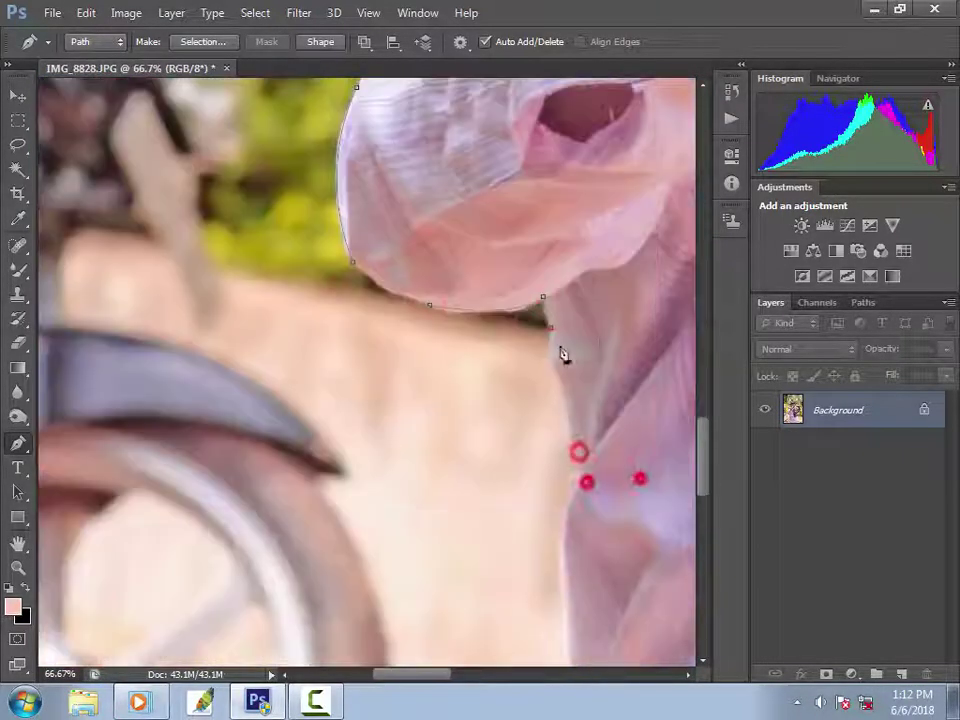
Step: Trace the side of the shirt down to the photo's bottom edge and close the path below the image
left_click(551, 343)
left_click(559, 377)
left_click(580, 476)
left_click_drag(634, 446, 634, 217)
left_click_drag(566, 393, 605, 519)
left_click_drag(638, 491, 557, 188)
left_click_drag(506, 536, 530, 653)
left_click(511, 559)
left_click_drag(555, 512, 578, 257)
left_click_drag(519, 528, 554, 612)
left_click(521, 534, "alt")
key("ctrl+minus")
key("ctrl+minus")
key("ctrl+minus")
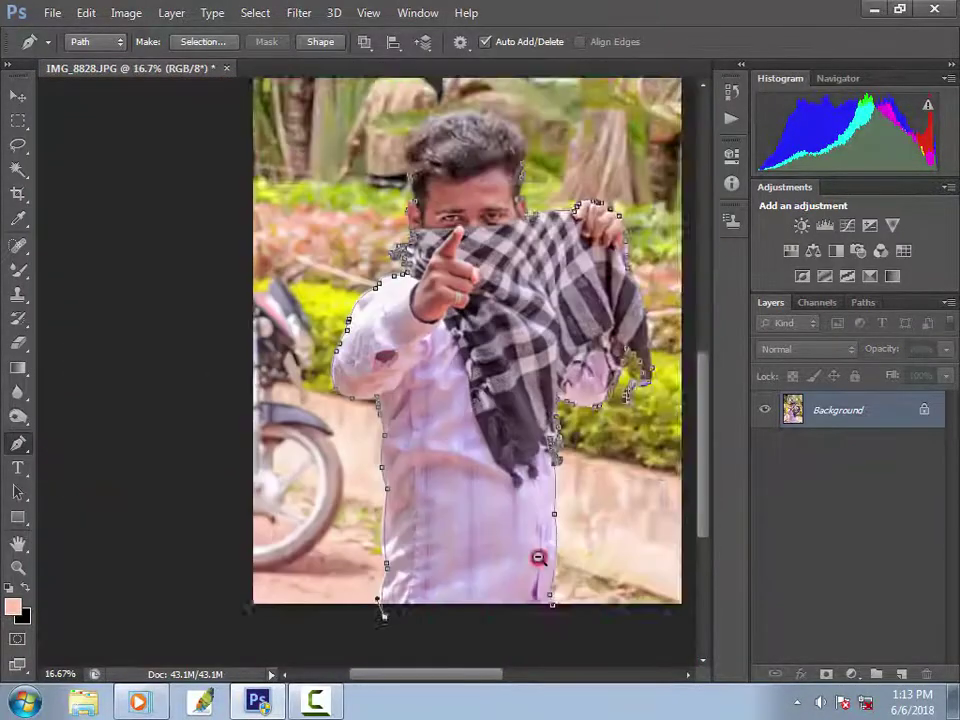
left_click(443, 657)
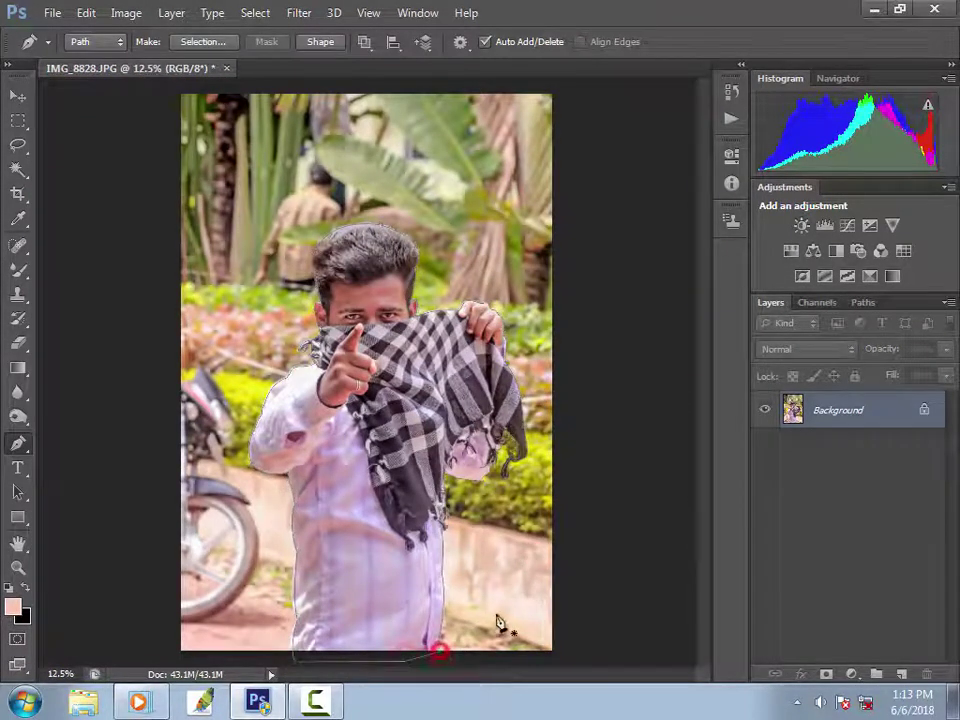
Step: Convert the closed path to a new anti-aliased selection with a 0-pixel feather and mask out the background with it
right_click(410, 495)
left_click(508, 152)
left_click(570, 197)
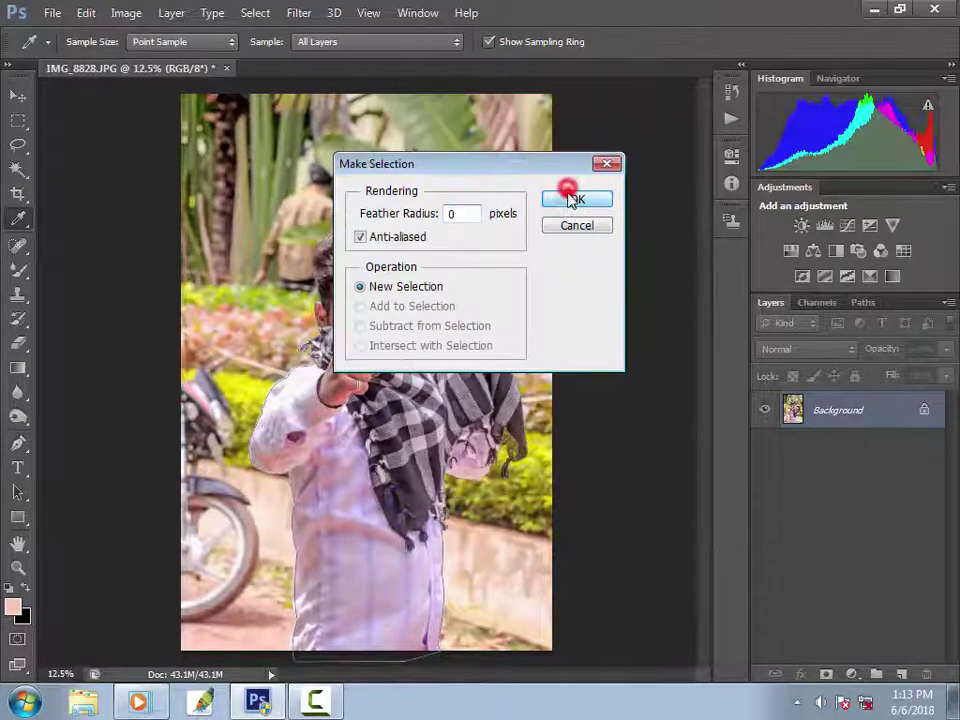
scroll(516, 440, "up", 3)
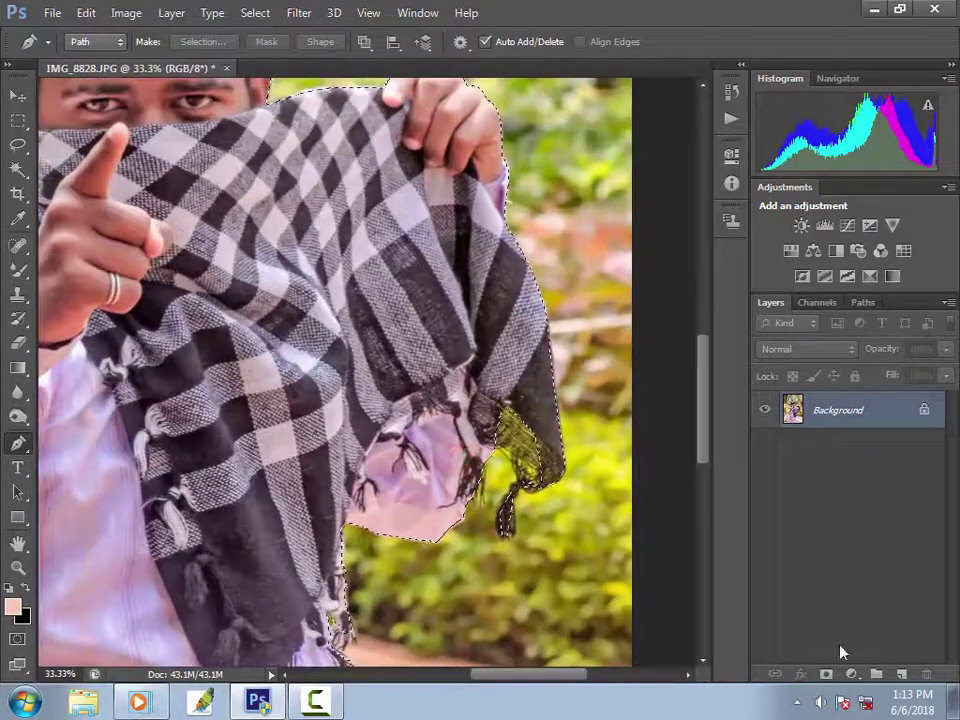
left_click(826, 674)
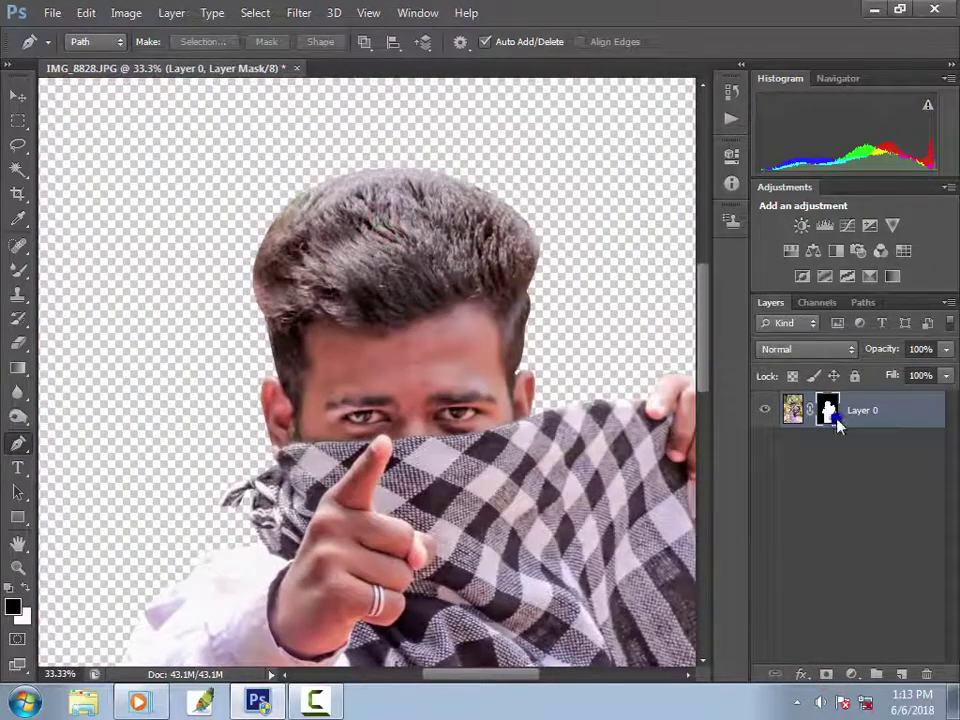
Step: Start refining Layer 0's mask and brush the hair edge above the ear on the head's right side with a size 16 refine brush
right_click(834, 418)
left_click(789, 579)
left_click(540, 360)
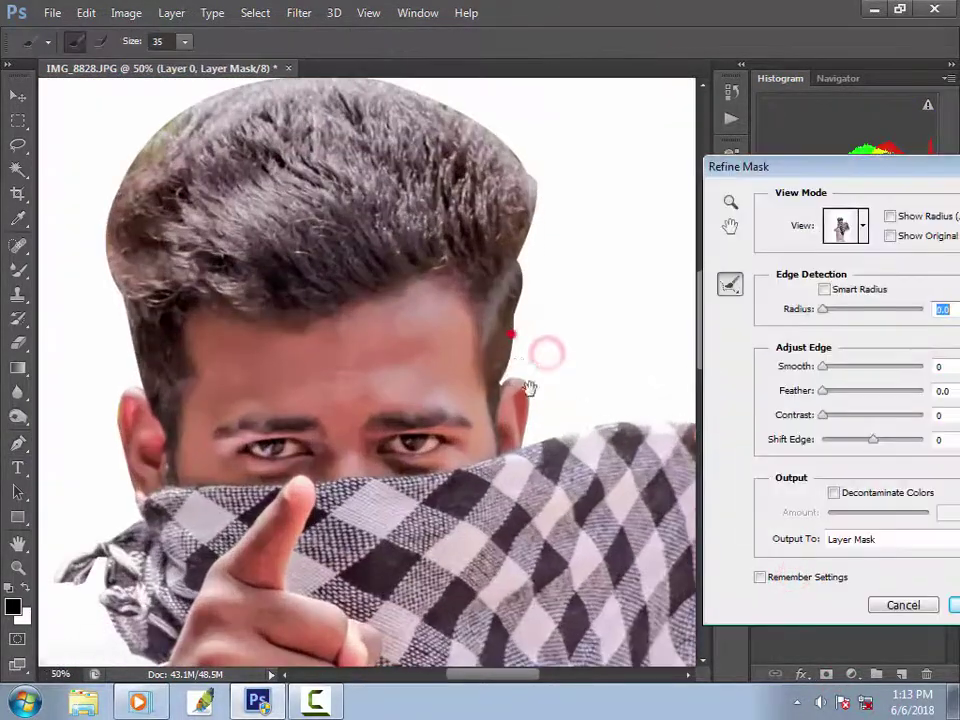
left_click(184, 41)
left_click_drag(176, 62, 169, 62)
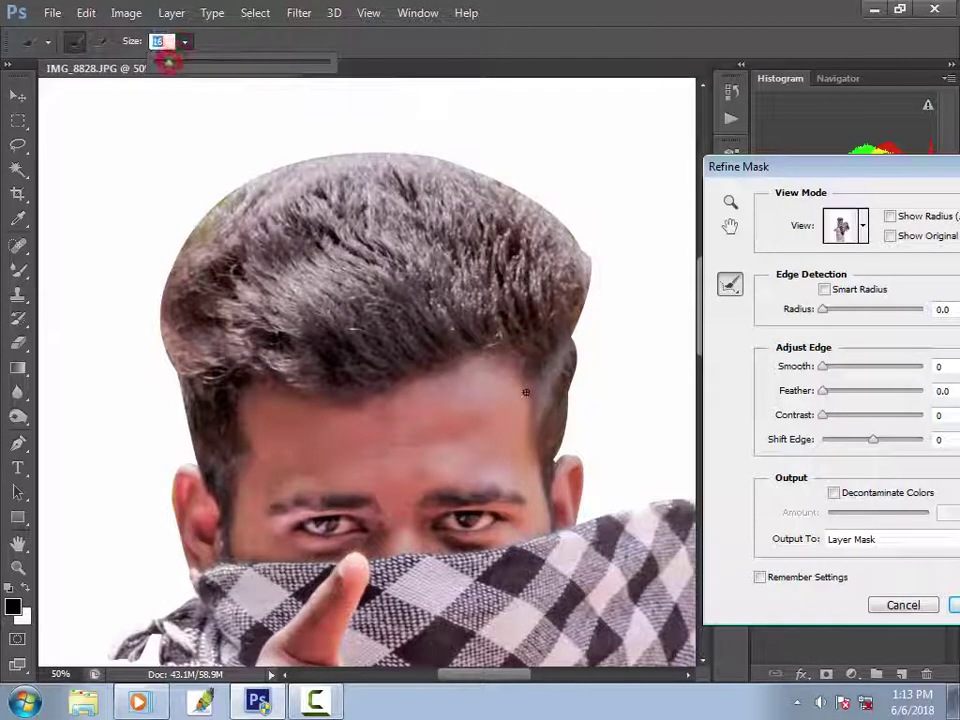
left_click_drag(556, 459, 565, 430)
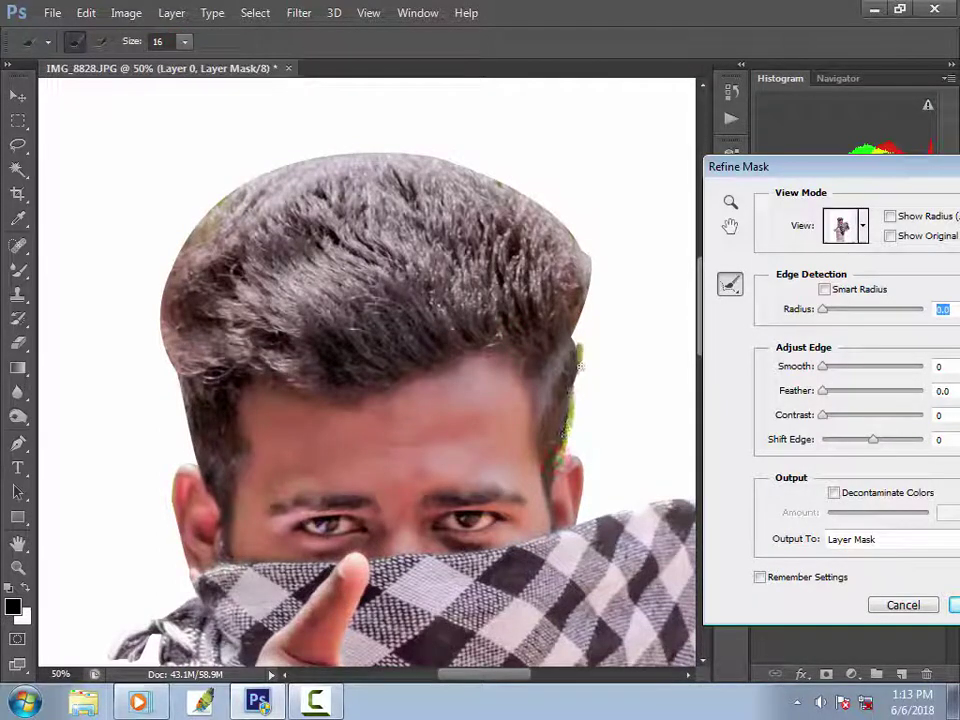
left_click_drag(578, 367, 576, 382)
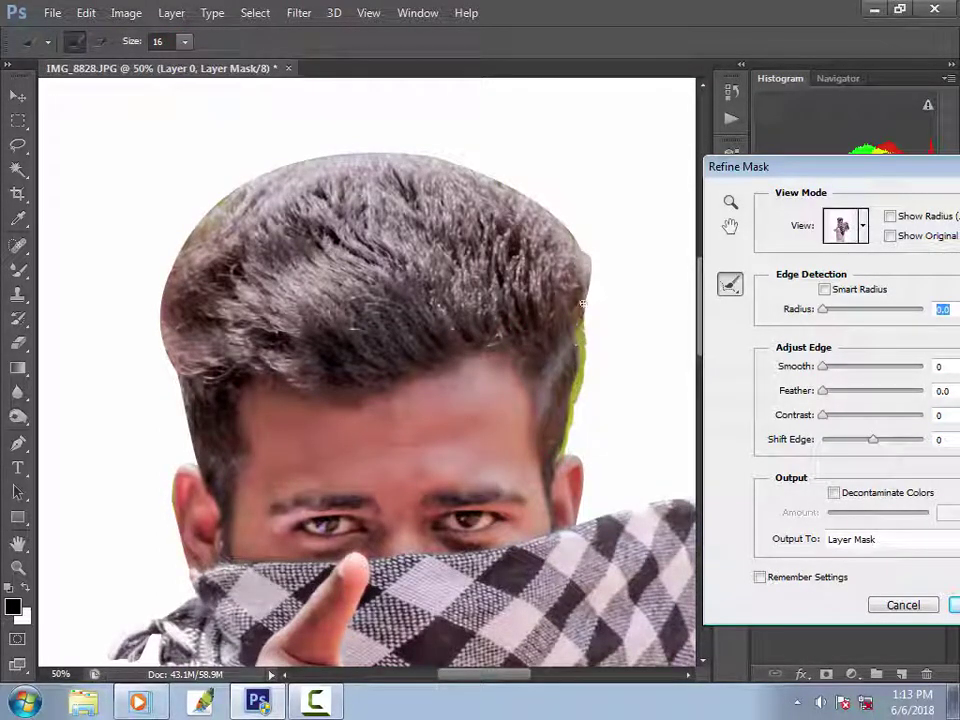
left_click_drag(590, 311, 592, 303)
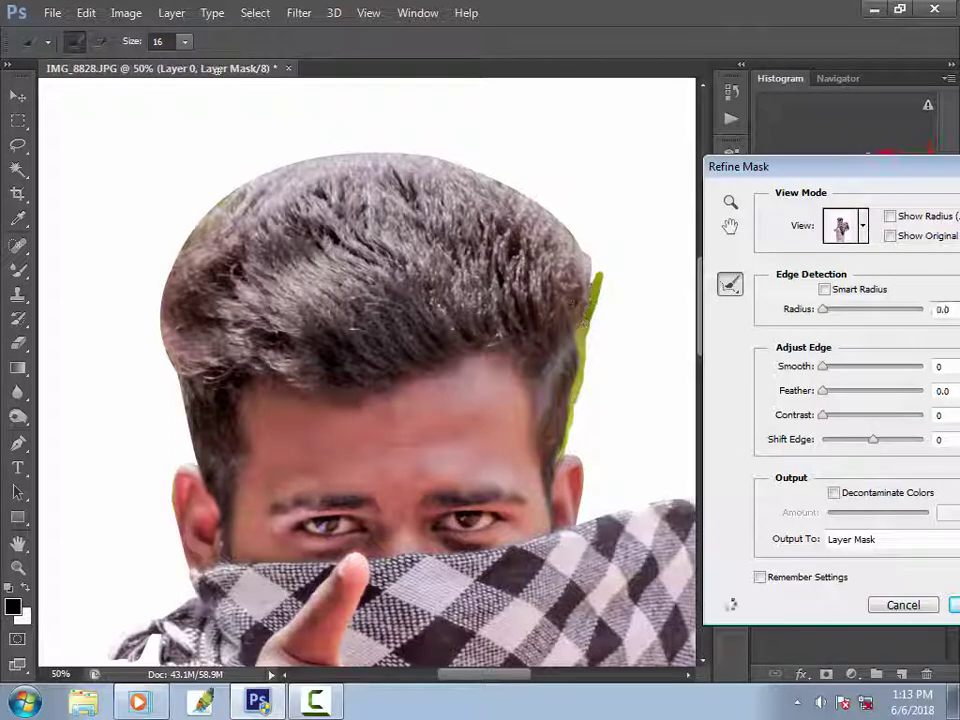
Step: Enlarge the refine brush to 26 and brush the mask edge over the upper right and top of the hair
left_click(184, 41)
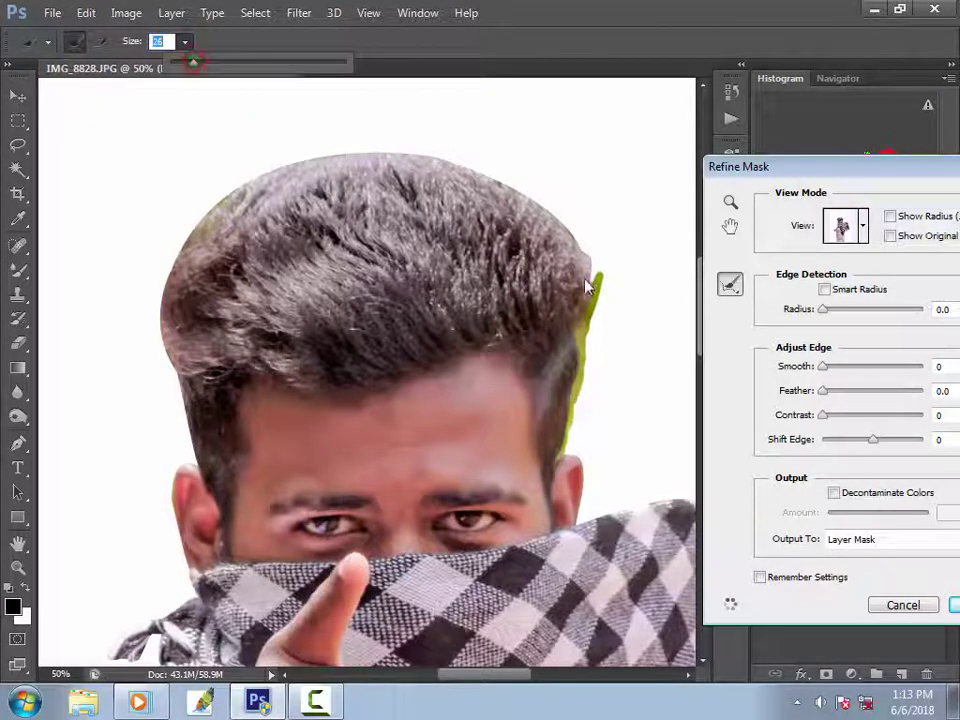
left_click_drag(590, 280, 589, 257)
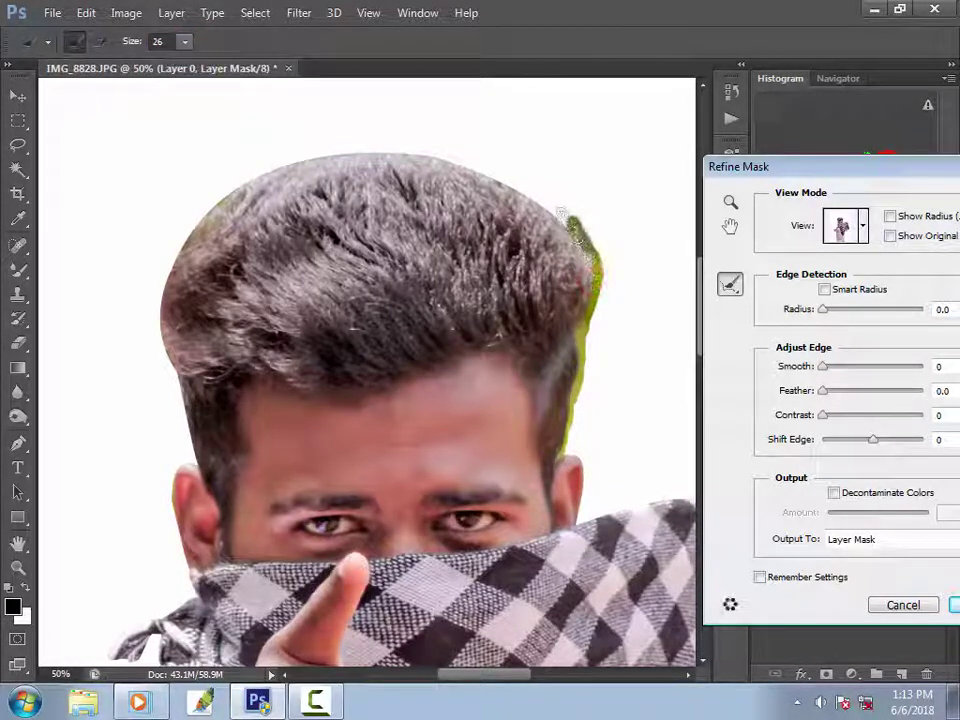
mouse_move(560, 213)
left_mouse_down()
mouse_move(566, 225)
mouse_move(468, 160)
left_mouse_up()
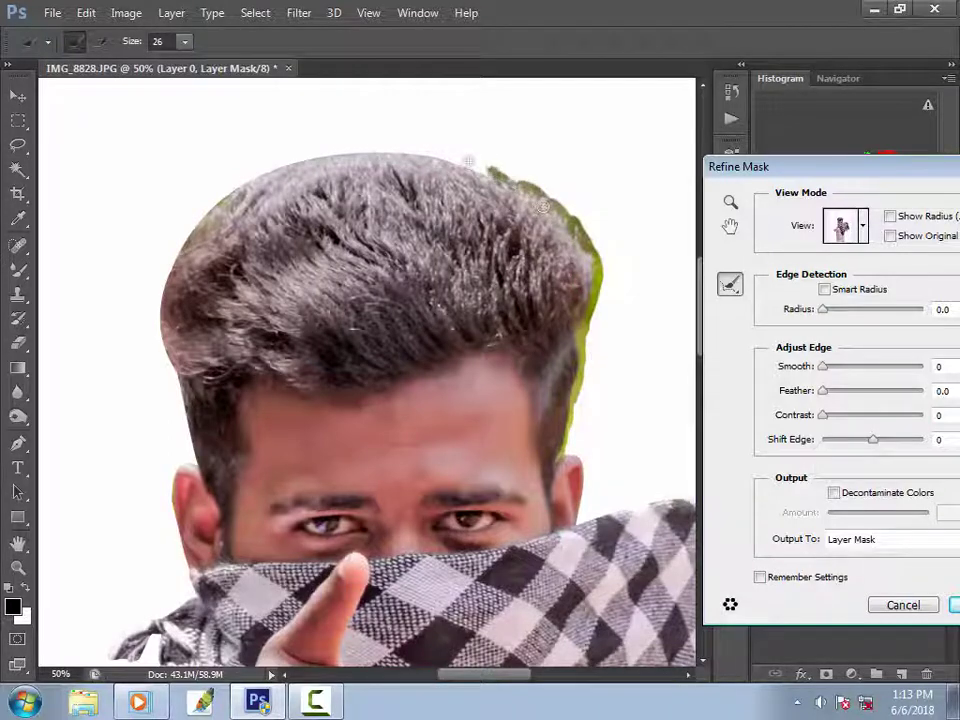
mouse_move(522, 190)
left_mouse_down()
mouse_move(474, 158)
mouse_move(373, 142)
mouse_move(228, 182)
left_mouse_up()
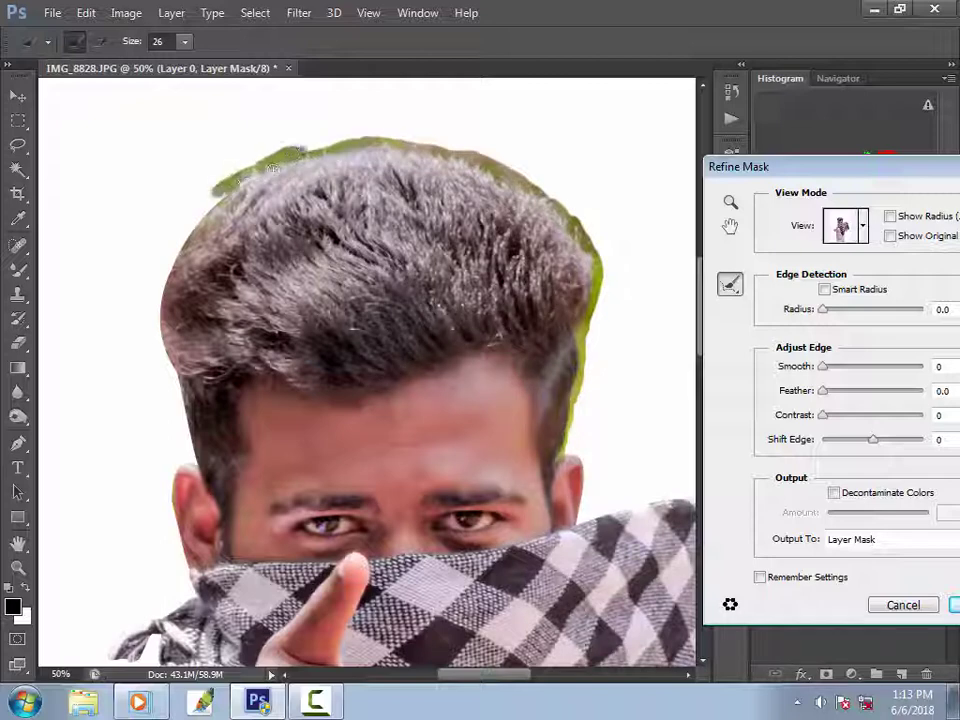
Step: Refine the mask edge down the left side of the hair to just above the ear
left_click_drag(182, 242, 186, 204)
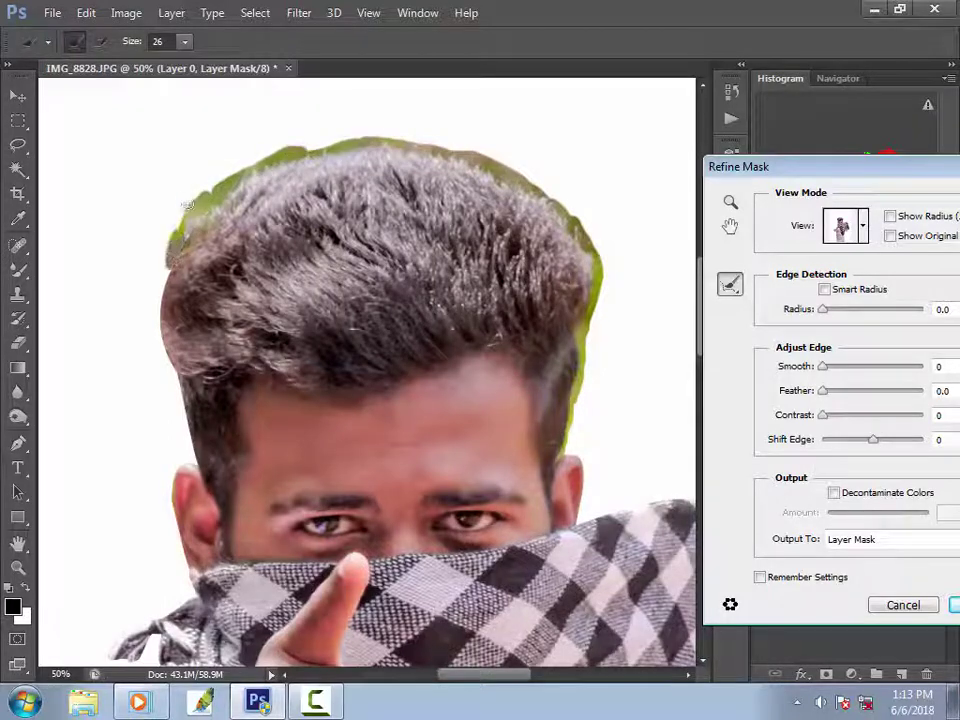
left_click_drag(160, 281, 165, 277)
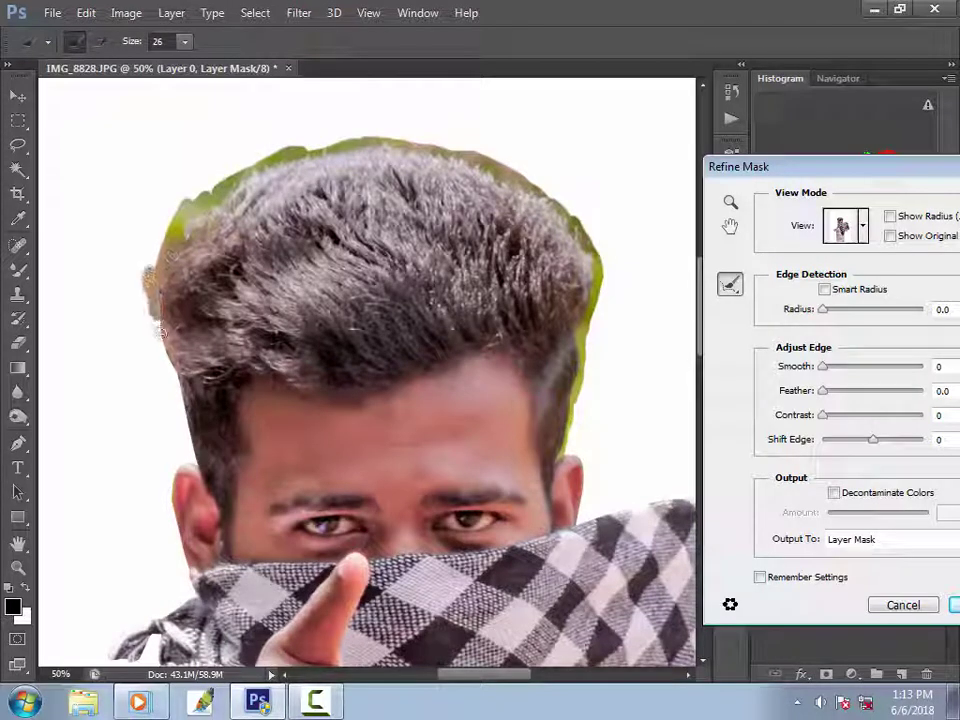
mouse_move(160, 331)
left_mouse_down()
mouse_move(140, 306)
mouse_move(155, 355)
mouse_move(165, 357)
left_mouse_up()
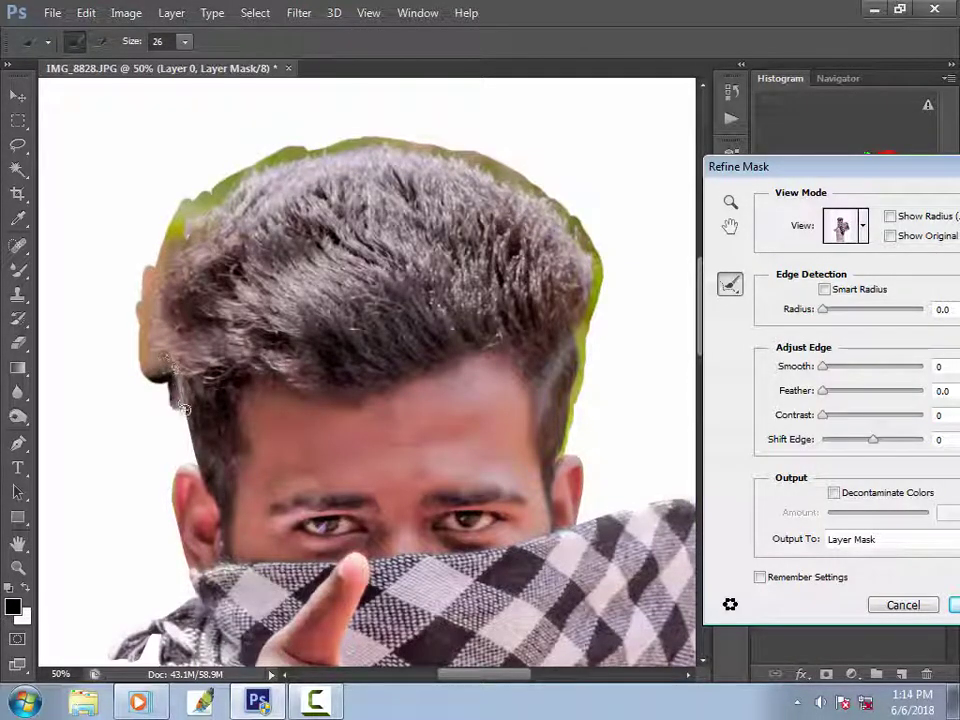
left_click_drag(183, 408, 192, 450)
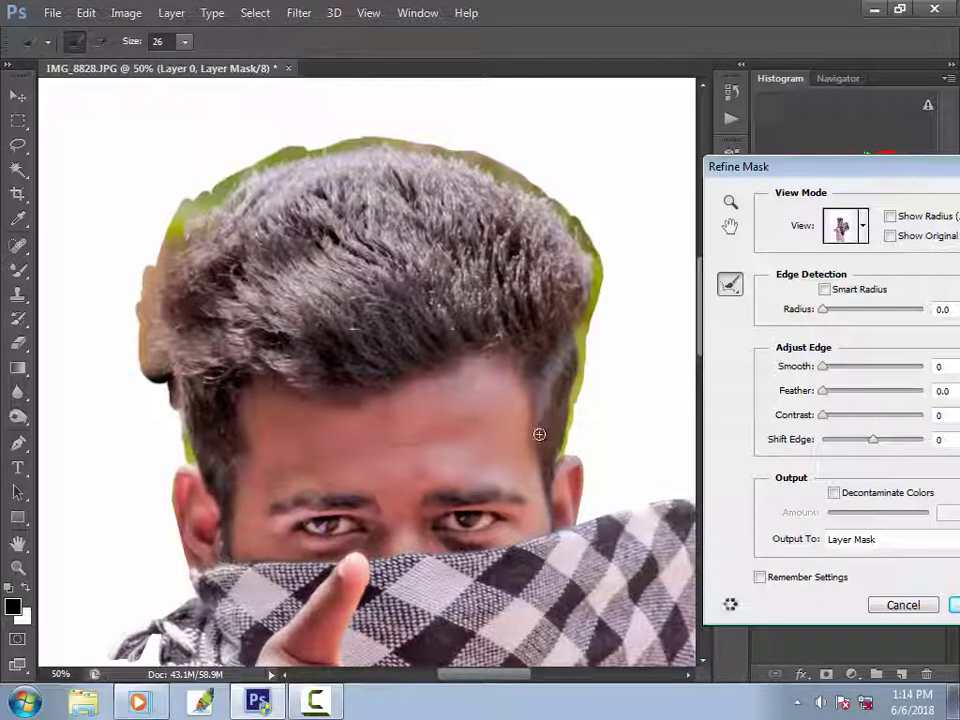
Step: Refine the mask edge around the scarf's loosely woven hanging corner and the tassel below it
key("space")
left_click_drag(596, 501, 499, 253)
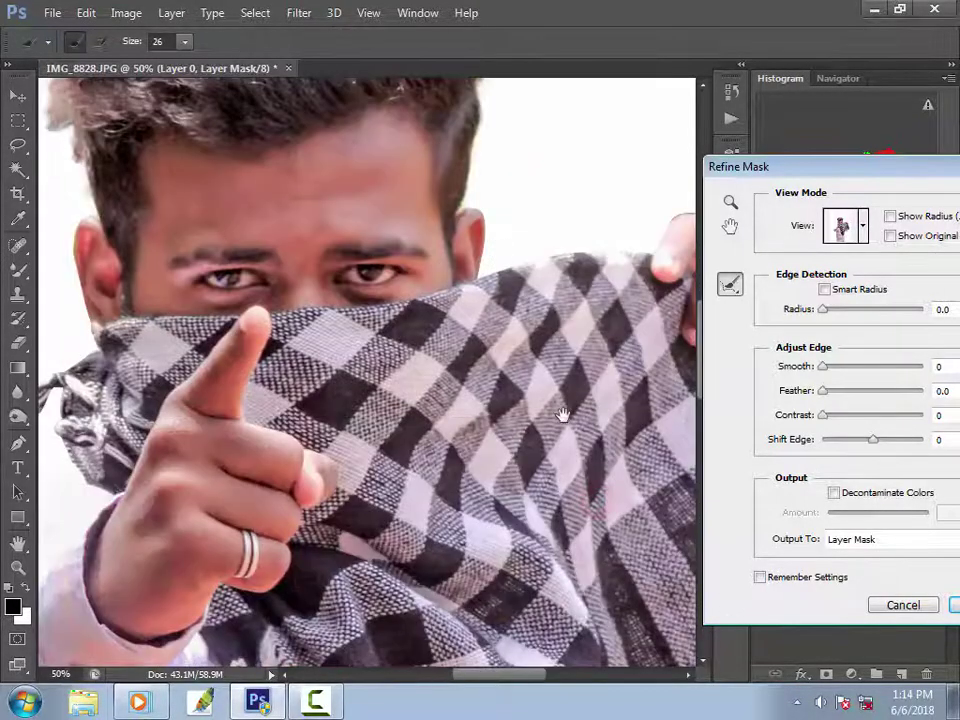
left_click_drag(618, 497, 458, 274)
left_click_drag(486, 313, 524, 385)
mouse_move(632, 388)
left_mouse_down()
mouse_move(628, 400)
mouse_move(628, 358)
left_mouse_up()
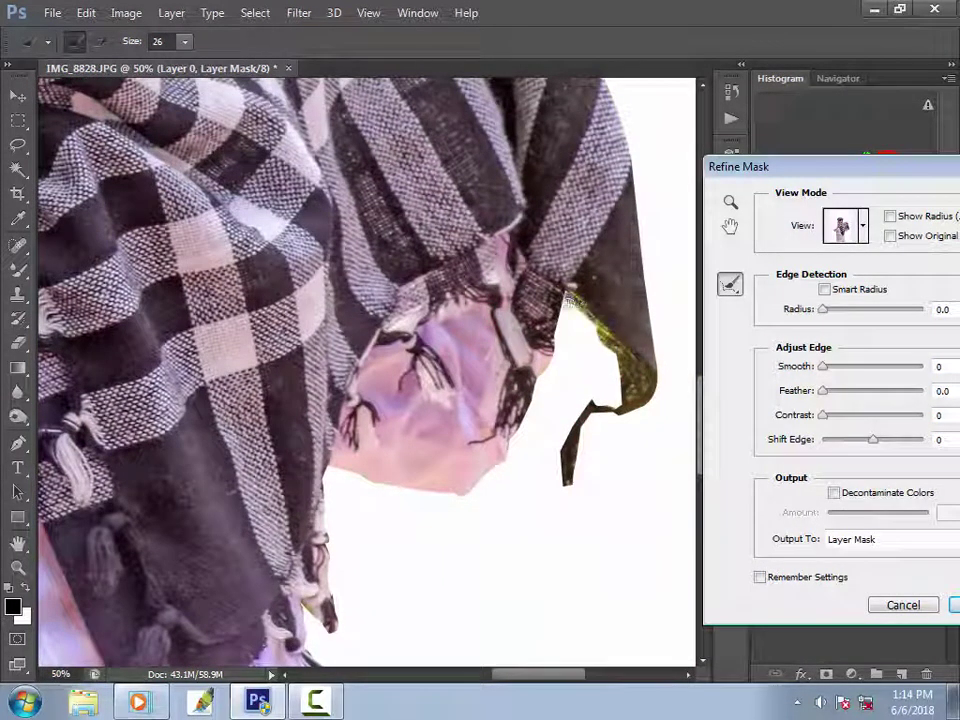
mouse_move(568, 306)
left_mouse_down()
mouse_move(557, 344)
mouse_move(566, 311)
mouse_move(575, 345)
mouse_move(585, 316)
mouse_move(619, 355)
mouse_move(601, 344)
mouse_move(622, 384)
mouse_move(618, 401)
mouse_move(580, 398)
mouse_move(603, 381)
mouse_move(583, 386)
mouse_move(559, 344)
mouse_move(574, 363)
mouse_move(555, 364)
mouse_move(576, 354)
mouse_move(590, 372)
mouse_move(569, 346)
mouse_move(590, 382)
mouse_move(589, 340)
mouse_move(630, 393)
left_mouse_up()
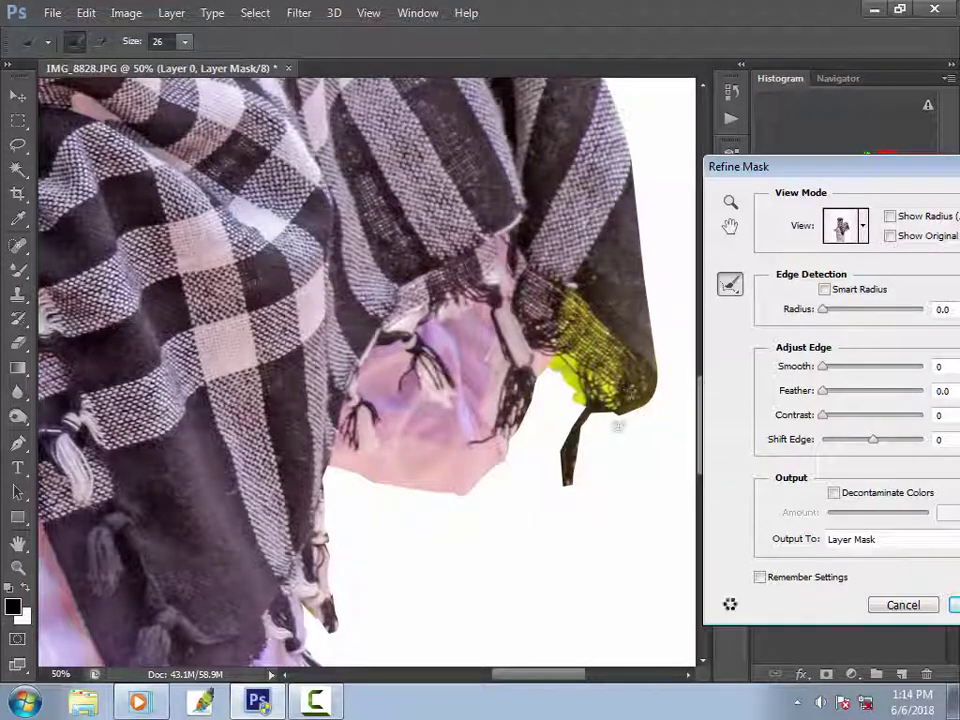
left_click_drag(614, 421, 591, 421)
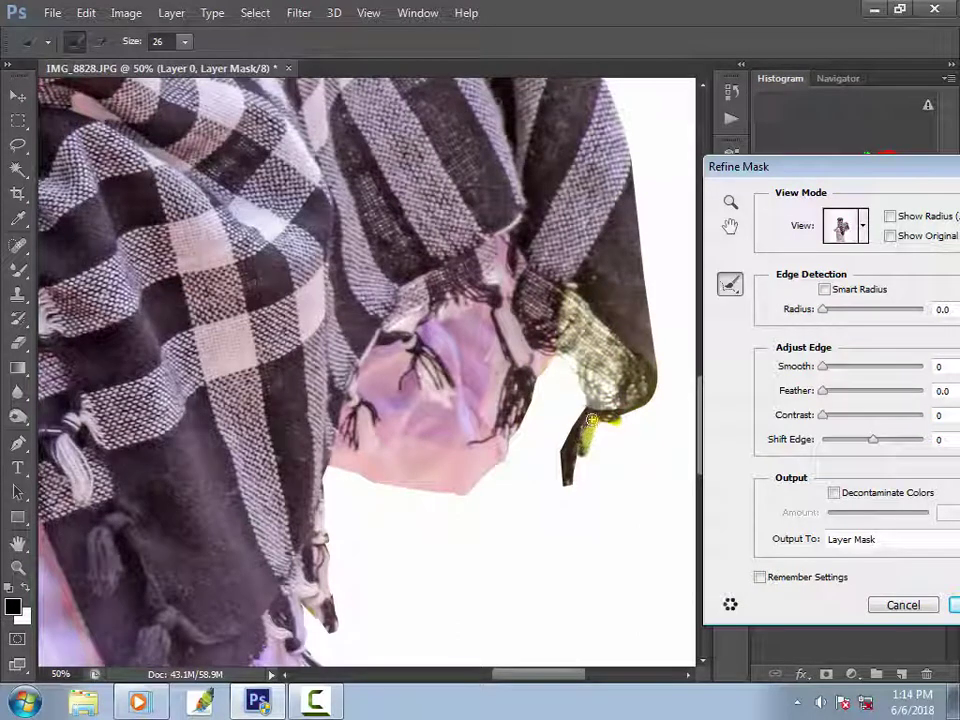
mouse_move(578, 473)
left_mouse_down()
mouse_move(615, 419)
mouse_move(631, 420)
mouse_move(598, 457)
mouse_move(652, 401)
left_mouse_up()
mouse_move(595, 461)
left_mouse_down()
mouse_move(570, 502)
mouse_move(549, 456)
left_mouse_up()
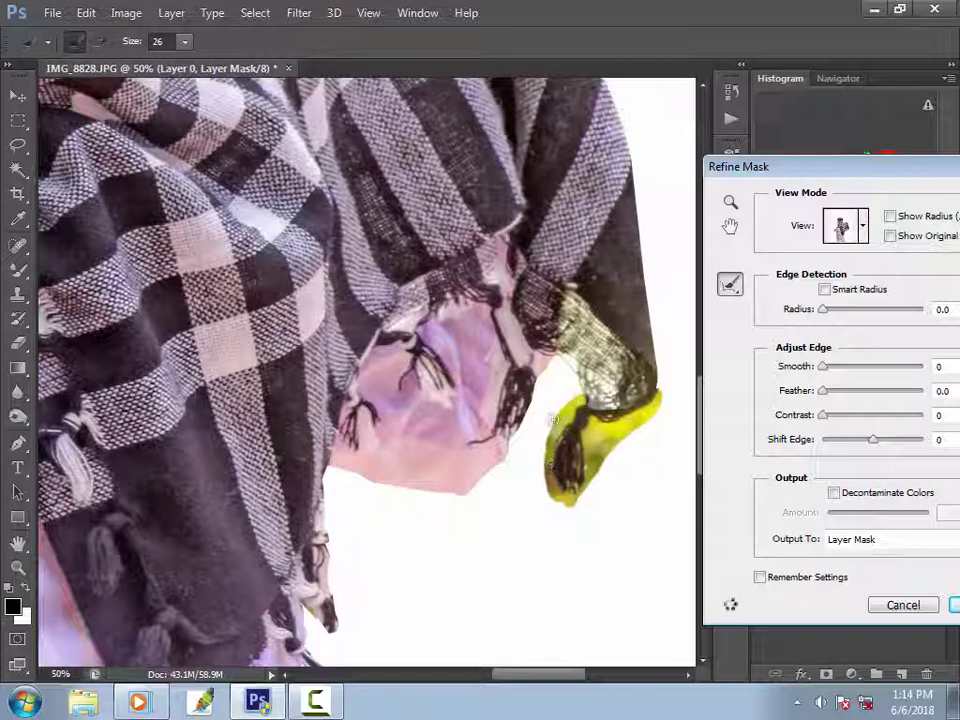
Step: Refine the mask edge along the scarf's remaining tassels beside the sleeve and lower shirt, and apply the refined mask
mouse_move(553, 420)
left_mouse_down()
mouse_move(550, 376)
mouse_move(517, 450)
mouse_move(544, 377)
left_mouse_up()
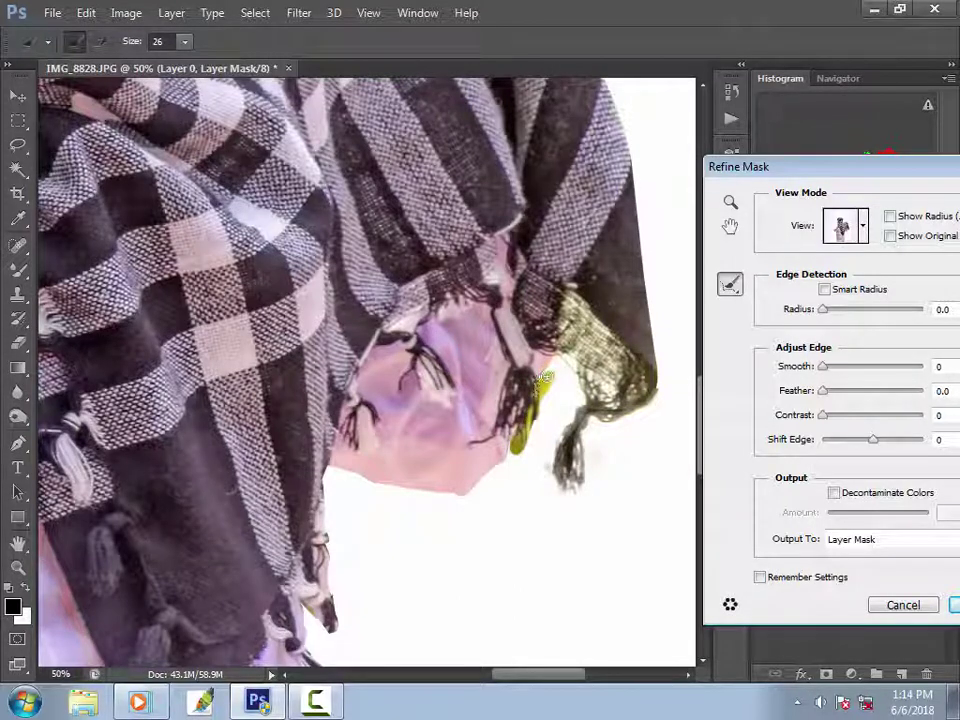
left_click_drag(534, 438, 543, 417)
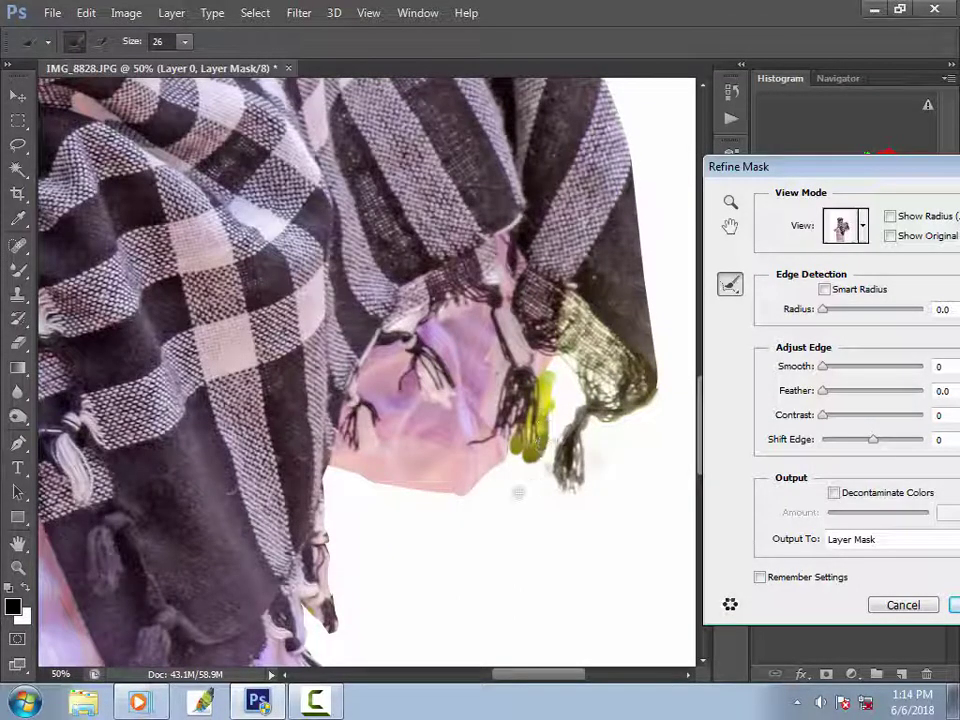
left_click_drag(441, 476, 492, 428)
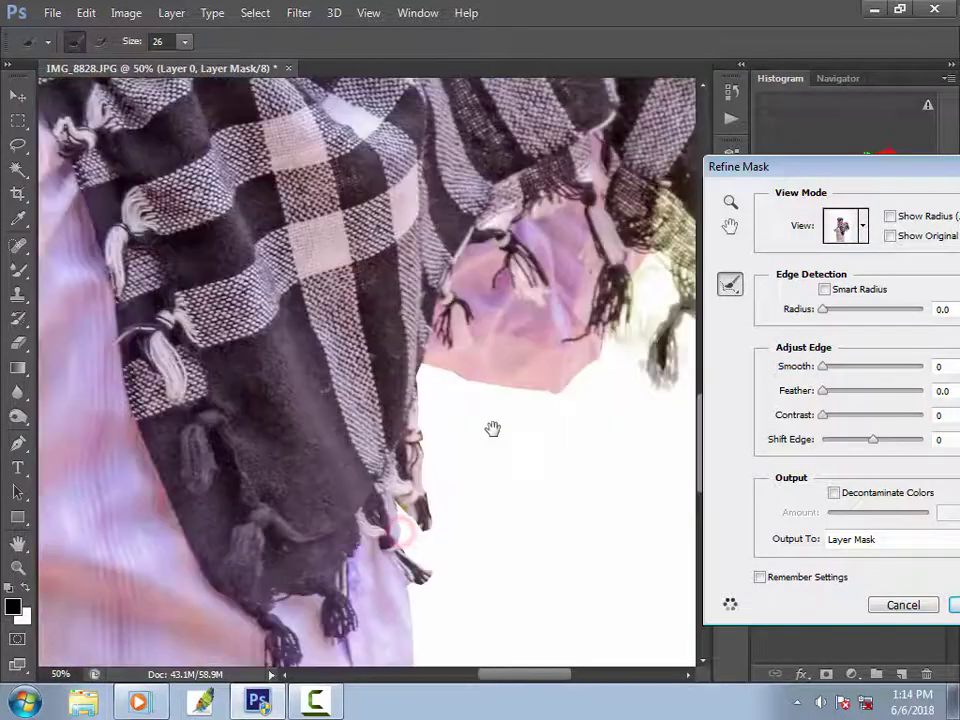
left_click_drag(419, 385, 426, 427)
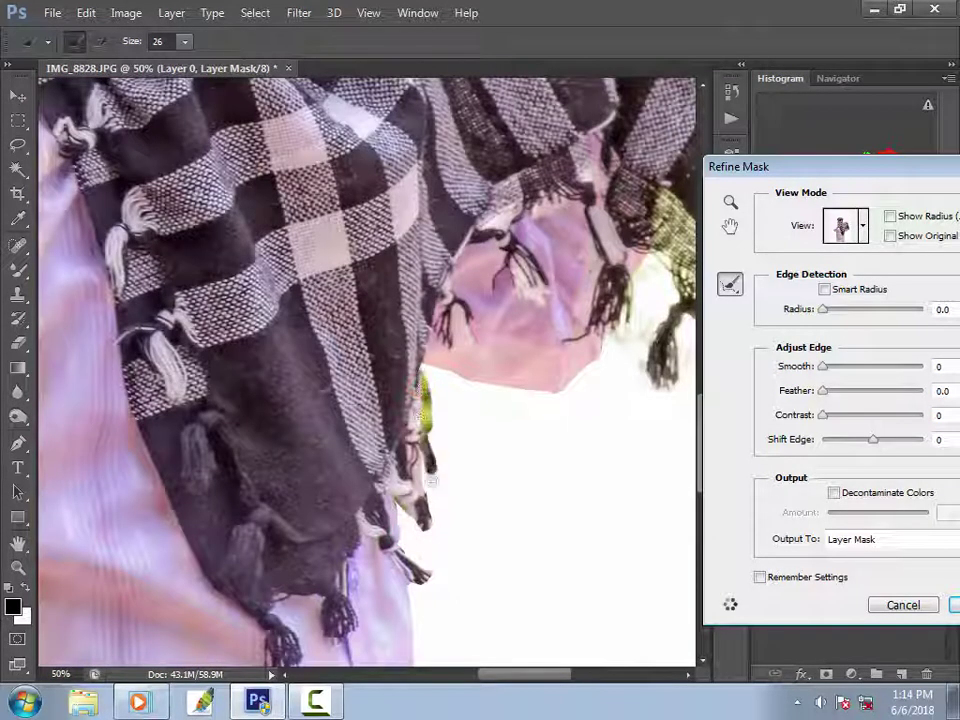
mouse_move(431, 481)
left_mouse_down()
mouse_move(424, 442)
mouse_move(440, 482)
mouse_move(434, 442)
mouse_move(438, 524)
left_mouse_up()
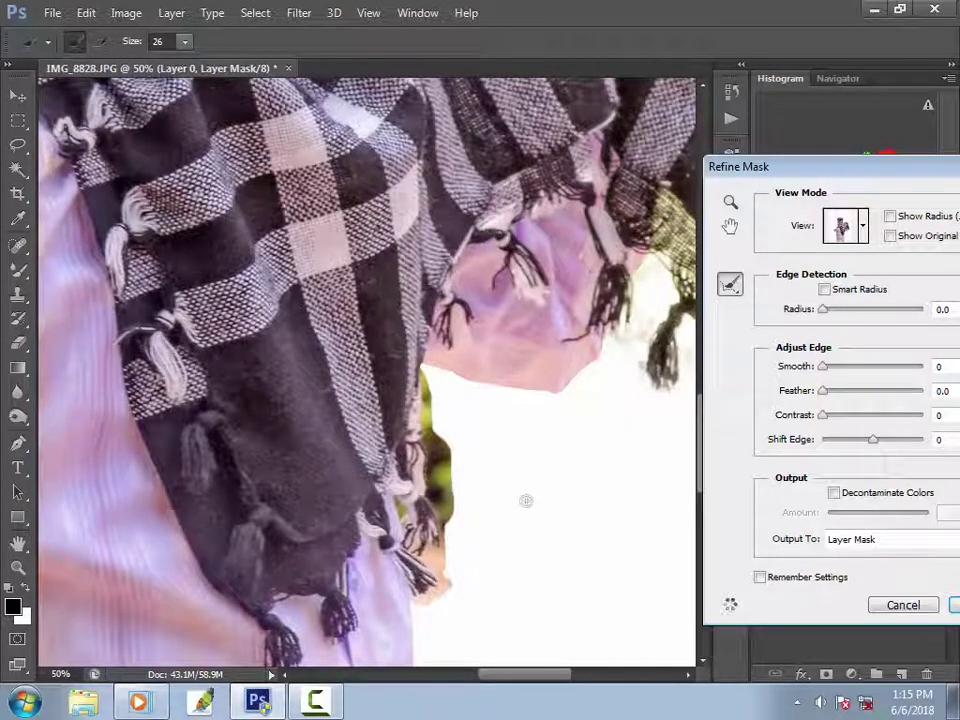
key("Return")
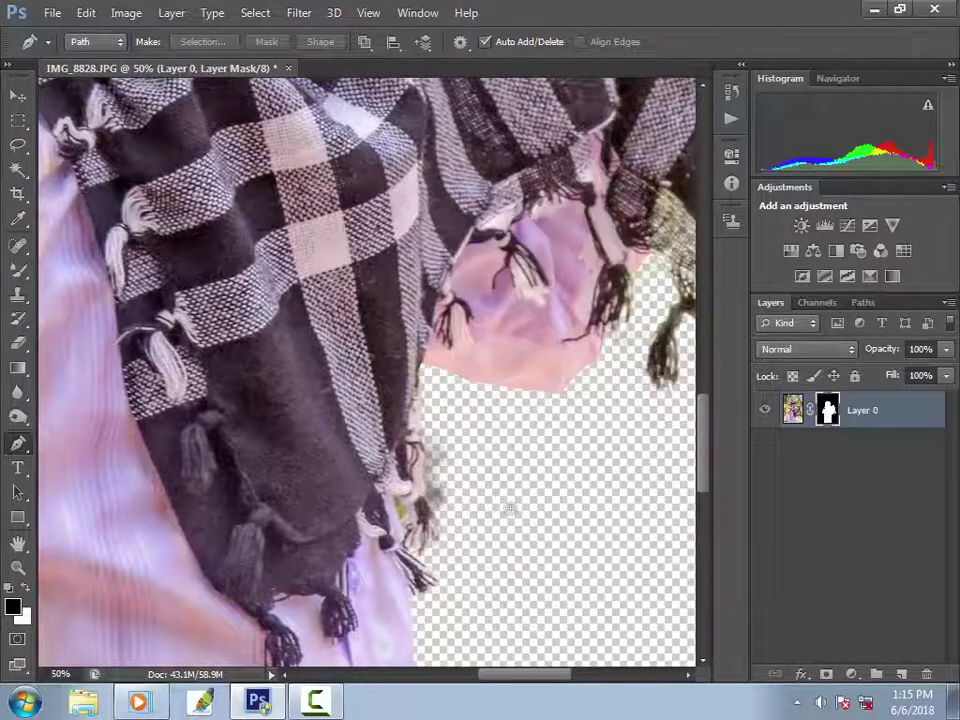
Step: Copy the mosque picture from BG (53).jpg into the IMG_8828.JPG portrait document as a new layer
left_click(510, 508, "alt")
left_click(510, 508, "alt")
left_click(510, 508, "alt")
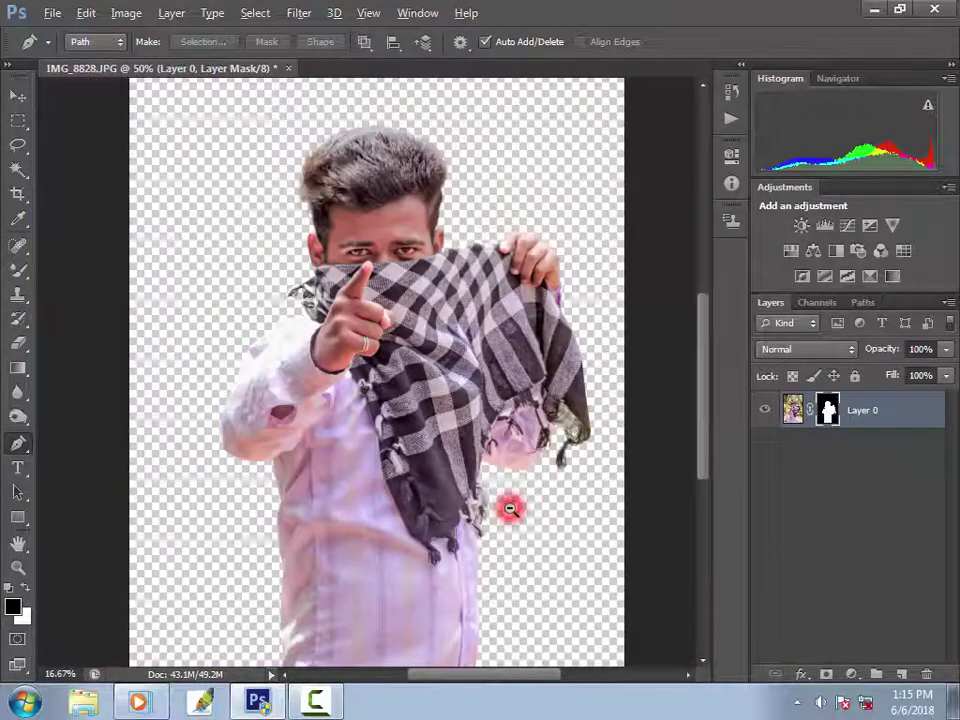
left_click(510, 508, "alt")
left_click(510, 508, "alt")
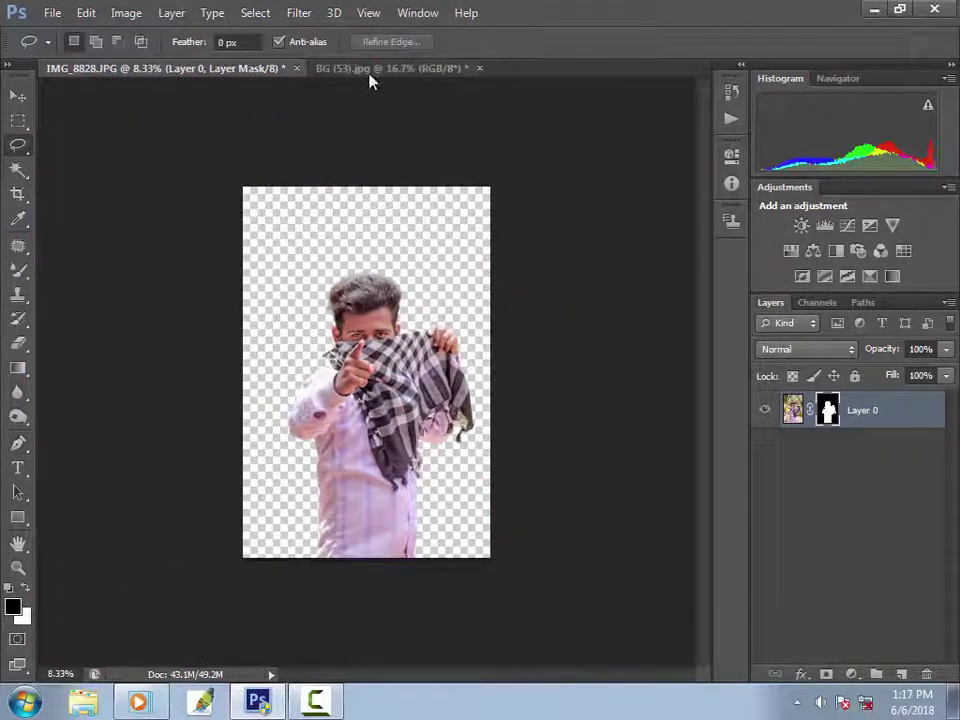
left_click(369, 72)
key("v")
left_click_drag(360, 353, 430, 343)
key("ctrl+minus")
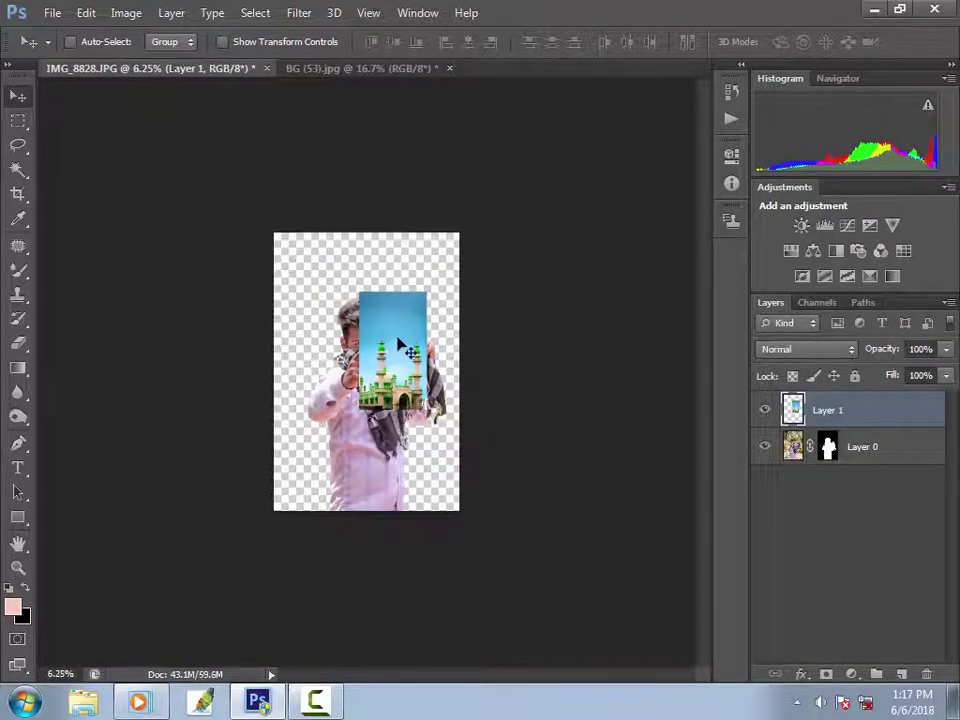
Step: Scale the mosque picture to about 297.5% so it covers the canvas, and place its layer beneath the cut-out man
key("ctrl+t")
left_click_drag(427, 411, 448, 477)
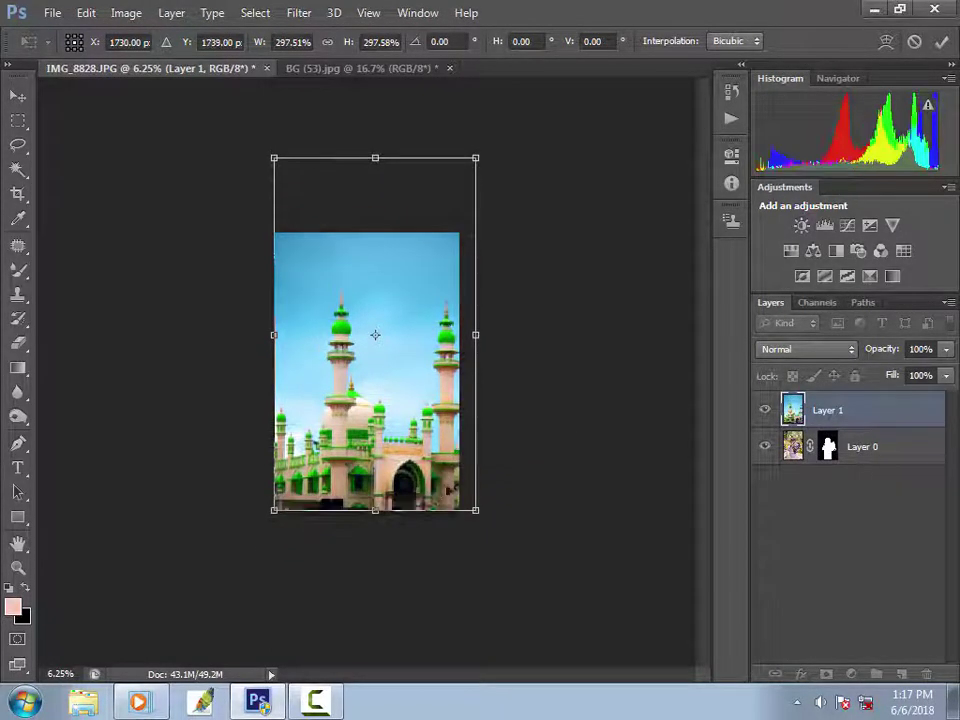
key("Return")
left_click_drag(874, 443, 740, 463)
Step: Extend the canvas upward and slightly wider with the Crop tool to include more of the sky background
key("c")
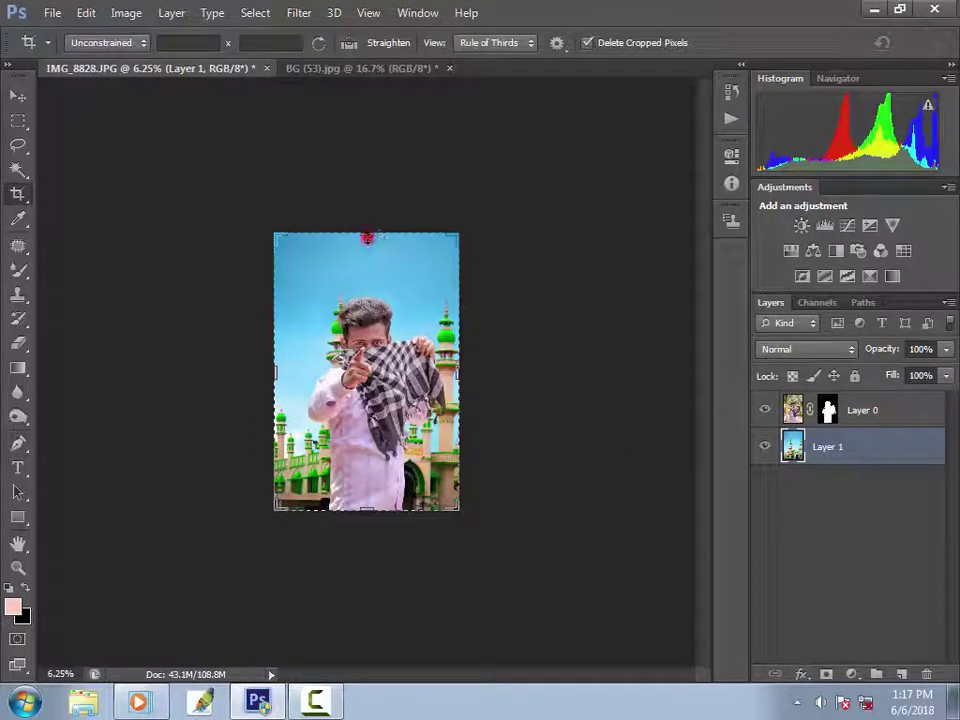
left_click_drag(368, 236, 368, 221)
mouse_move(459, 370)
left_mouse_down()
mouse_move(472, 369)
mouse_move(463, 370)
left_mouse_up()
key("Return")
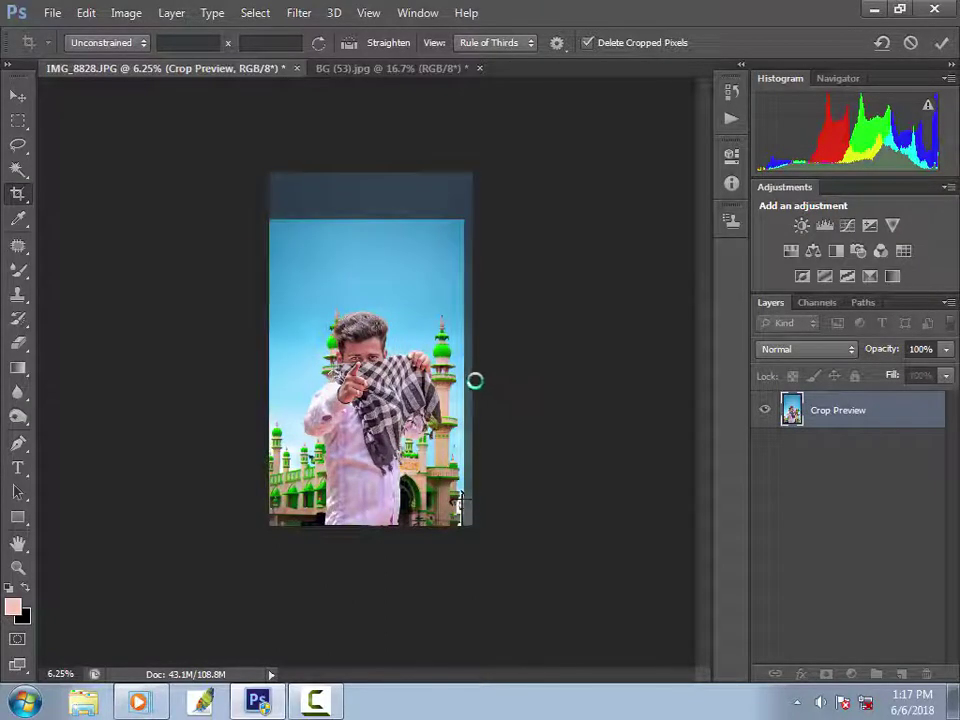
Step: Apply a Gaussian Blur with a radius of 20.9 pixels to the mosque background layer
key("l")
left_click(299, 12)
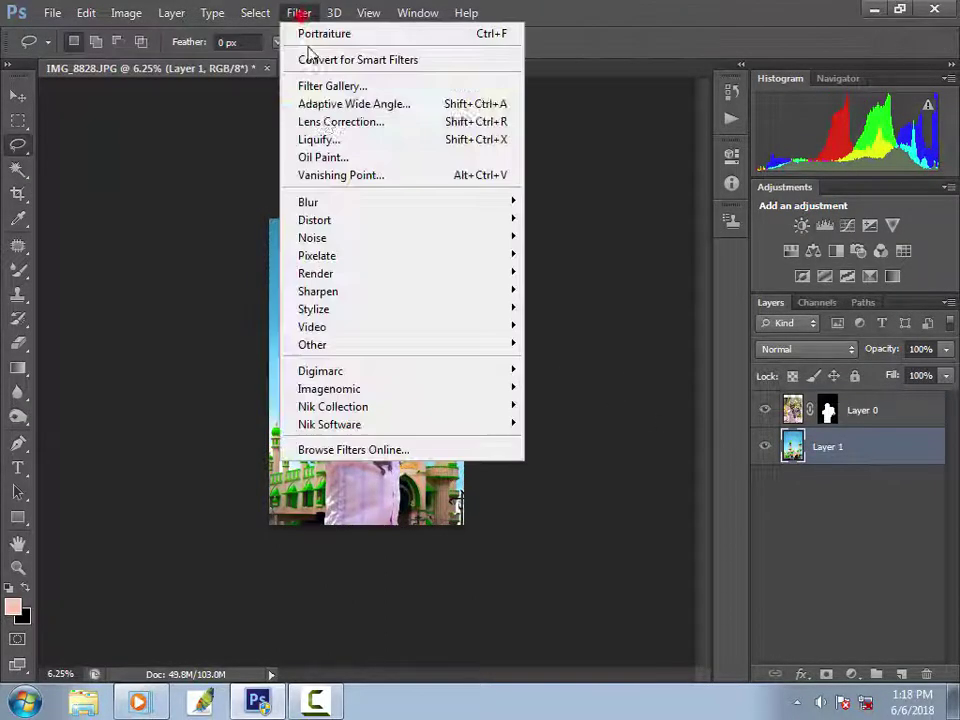
mouse_move(336, 206)
left_click(580, 334)
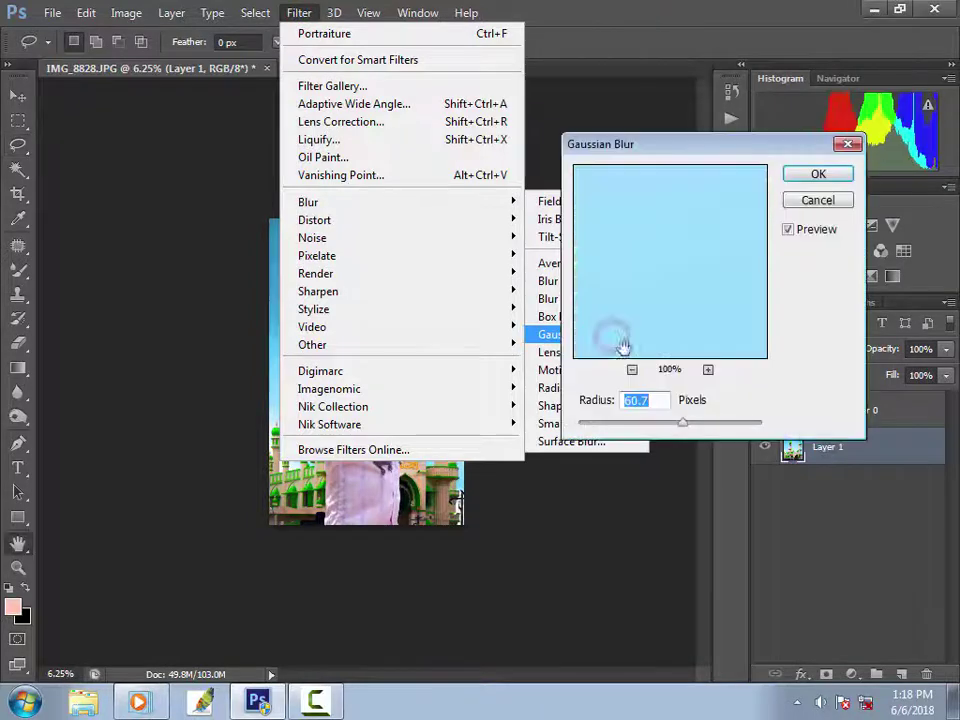
mouse_move(666, 422)
left_mouse_down()
mouse_move(636, 426)
mouse_move(658, 426)
left_mouse_up()
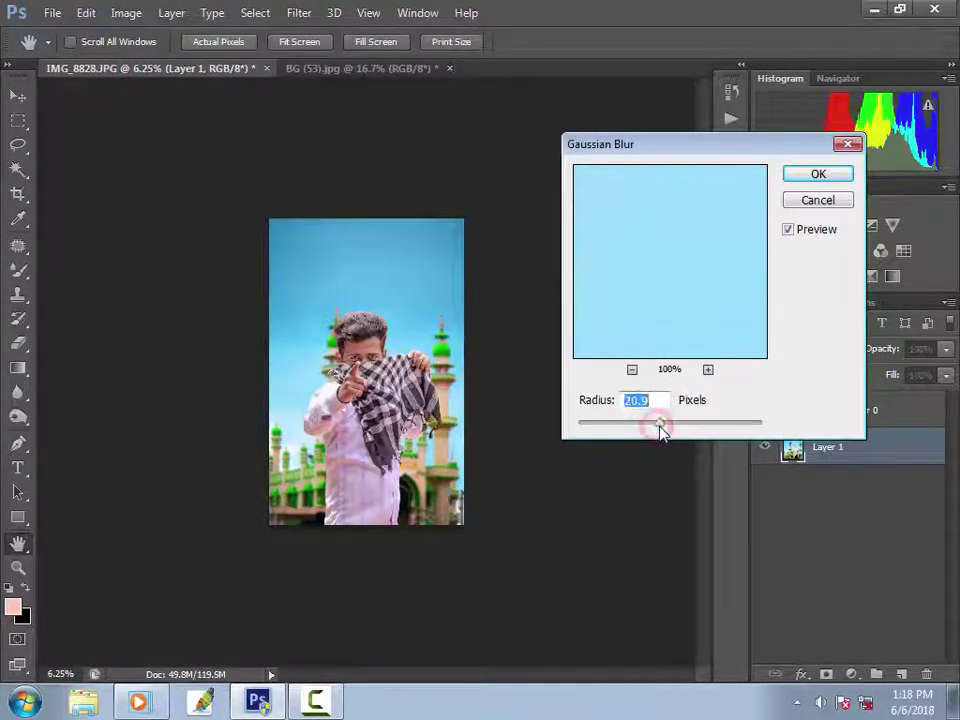
key("Return")
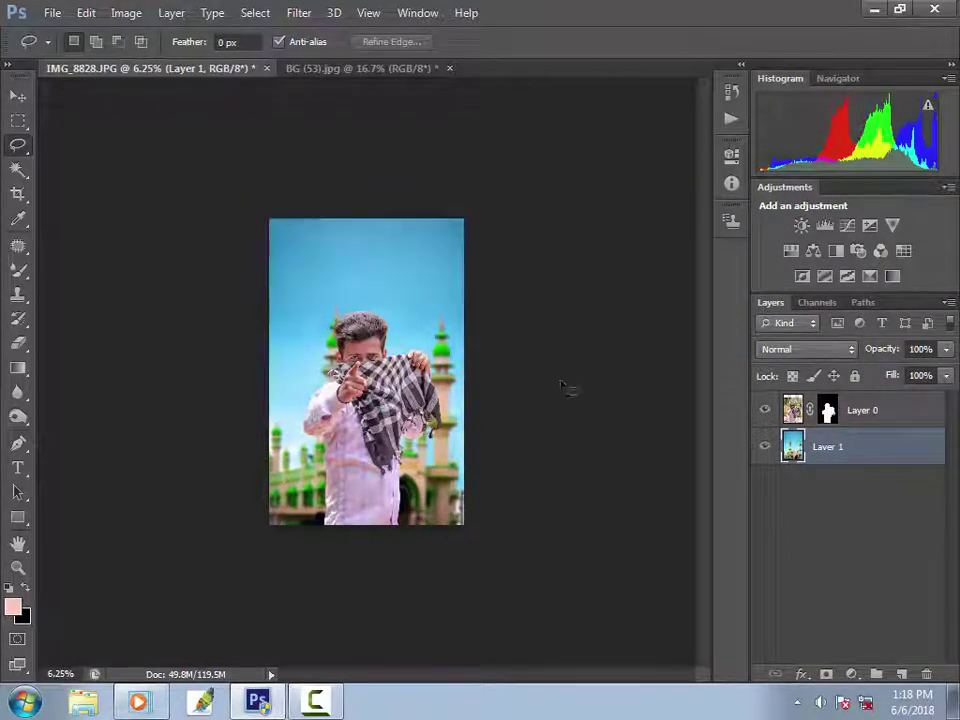
Step: Convert the man's masked layer, Layer 0, to a smart object
right_click(862, 405)
left_click(538, 192)
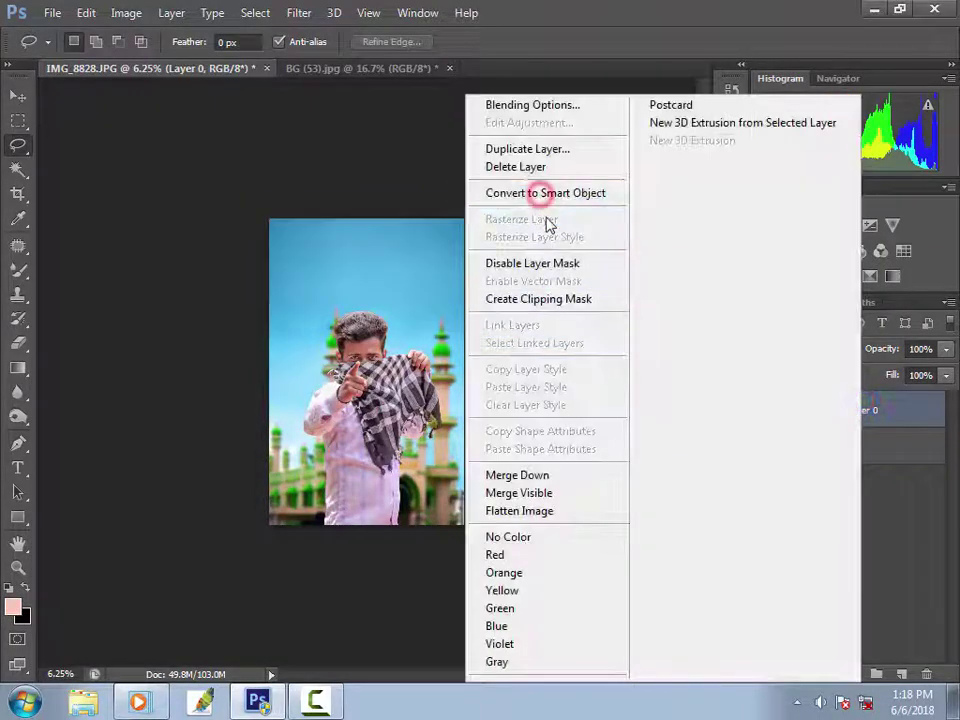
Step: Rasterize the smart object Layer 0 so its pixels can be painted on directly
key("b")
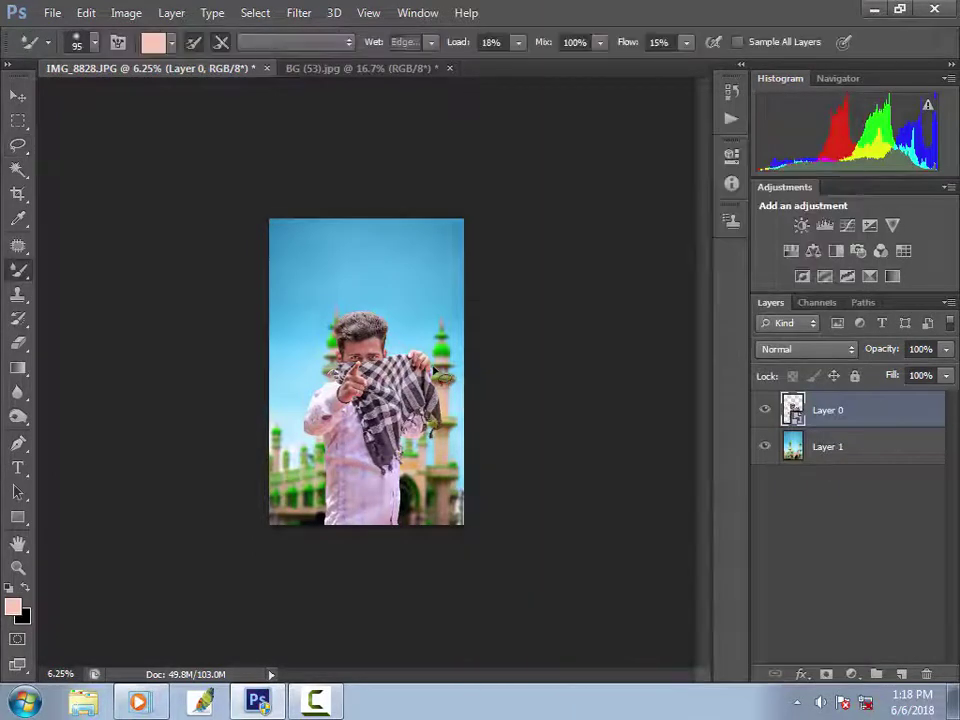
left_click(326, 278)
left_click(441, 283)
Step: Choose the Smudge tool for retouching the man's hair and set its brush size to 147 px
scroll(436, 281, "up", 4)
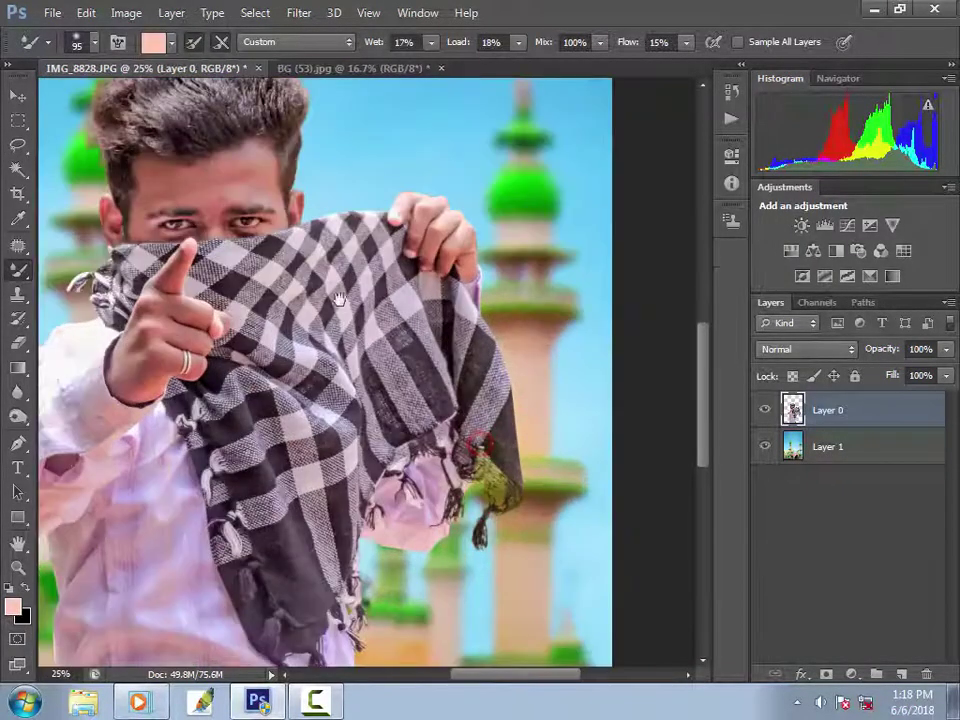
mouse_move(339, 300)
left_mouse_down()
mouse_move(407, 412)
mouse_move(535, 476)
left_mouse_up()
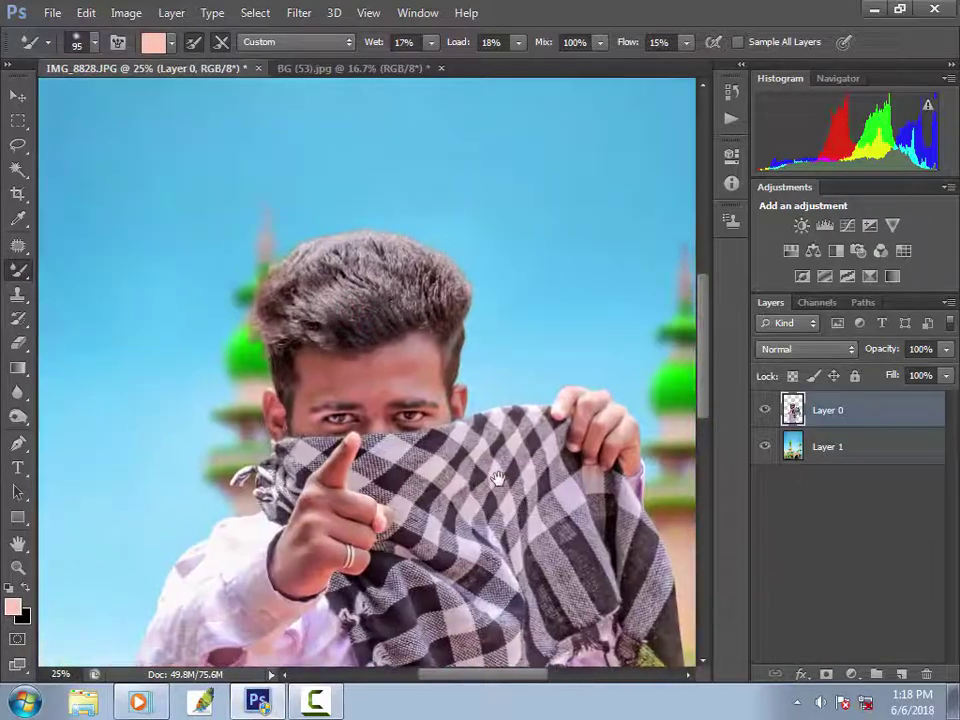
mouse_move(430, 346)
left_mouse_down()
mouse_move(452, 421)
mouse_move(509, 440)
left_mouse_up()
scroll(507, 420, "up", 1)
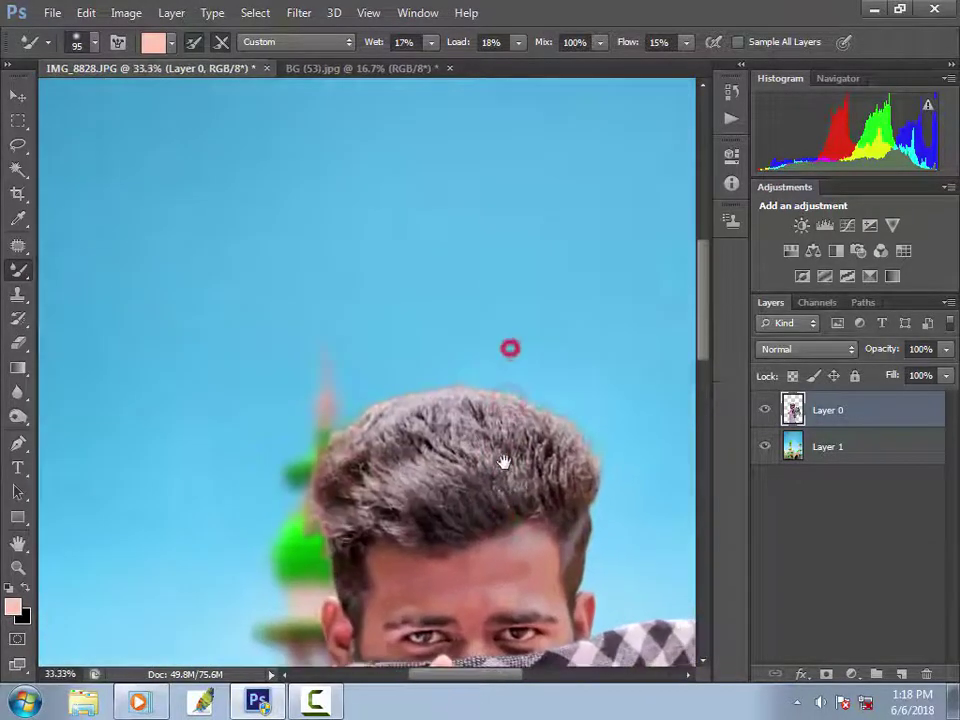
right_click(19, 416)
right_click(19, 392)
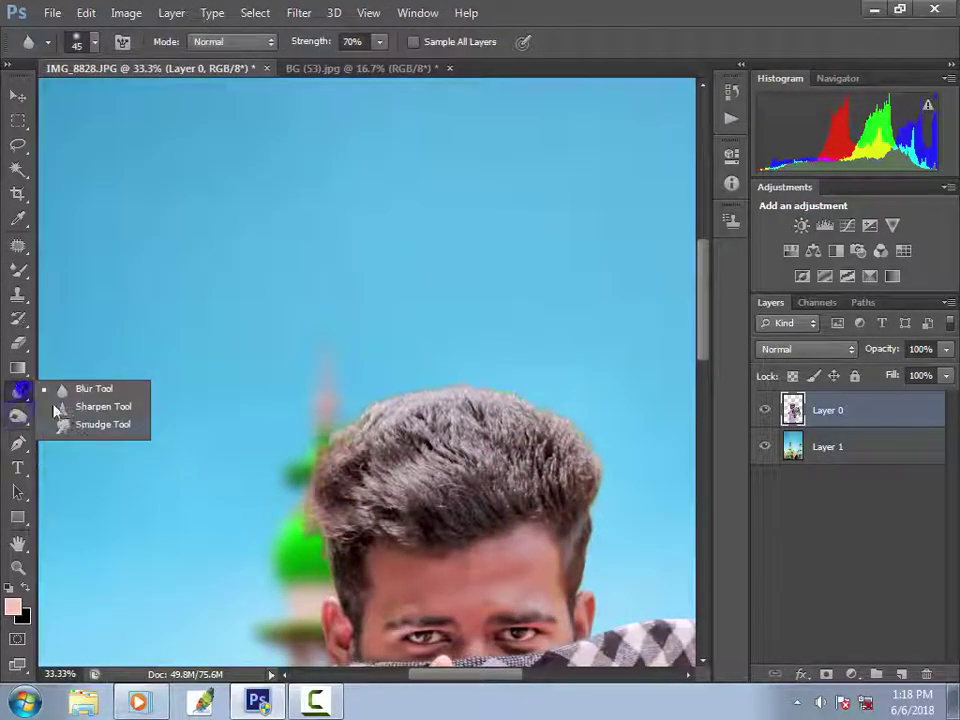
left_click(72, 426)
mouse_move(545, 419)
left_mouse_down()
mouse_move(478, 329)
mouse_move(474, 305)
left_mouse_up()
right_click(477, 328)
left_click(563, 371)
left_click(440, 314)
right_click(536, 360)
left_click(630, 397)
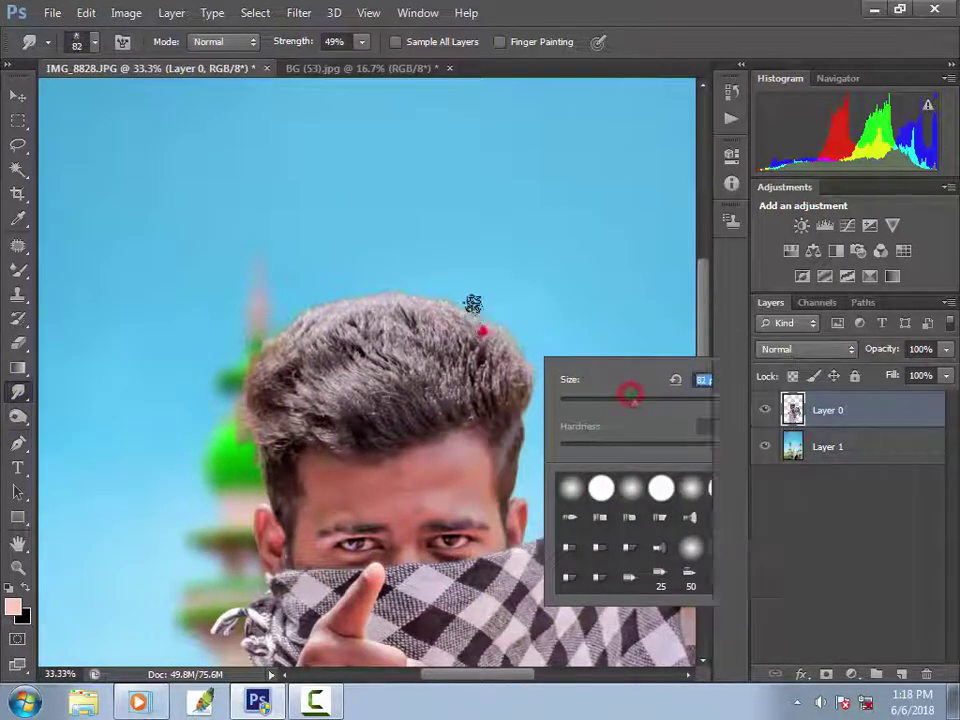
right_click(505, 369)
left_click_drag(550, 393, 640, 410)
Step: Try to smudge the upper-right edge of the man's hair outward with the 147 px brush
left_click(476, 354)
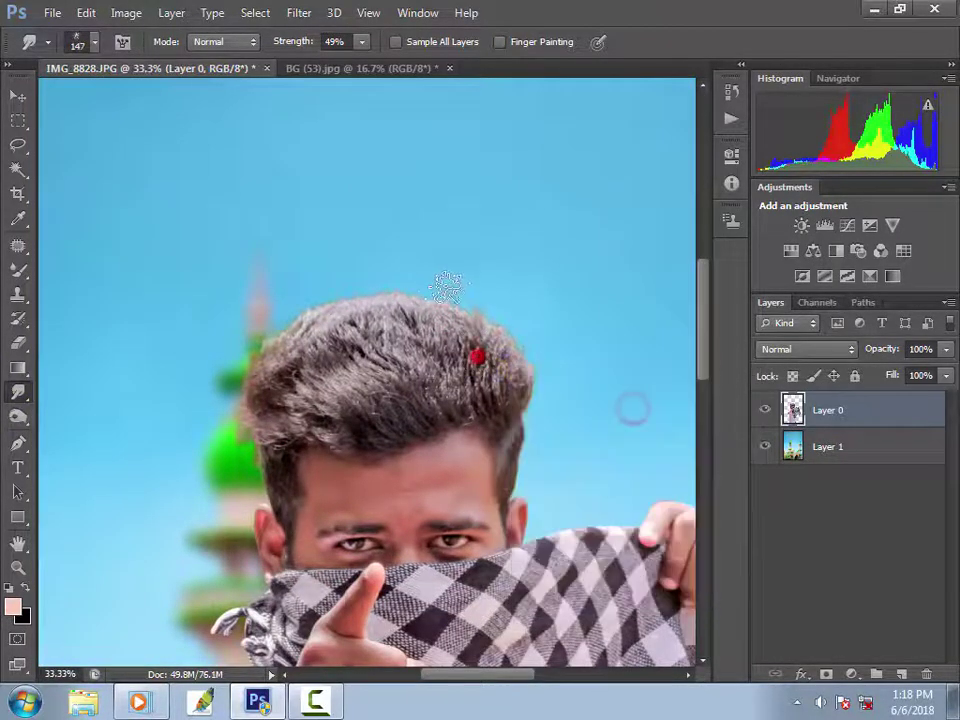
left_click_drag(504, 356, 486, 291)
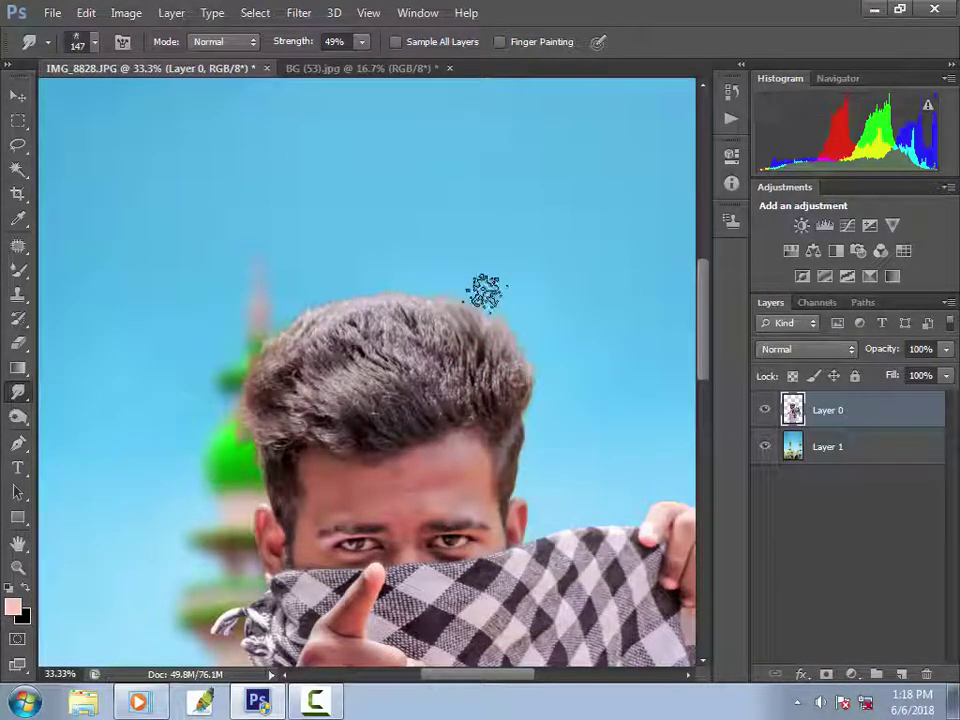
left_click(484, 304, "ctrl+alt")
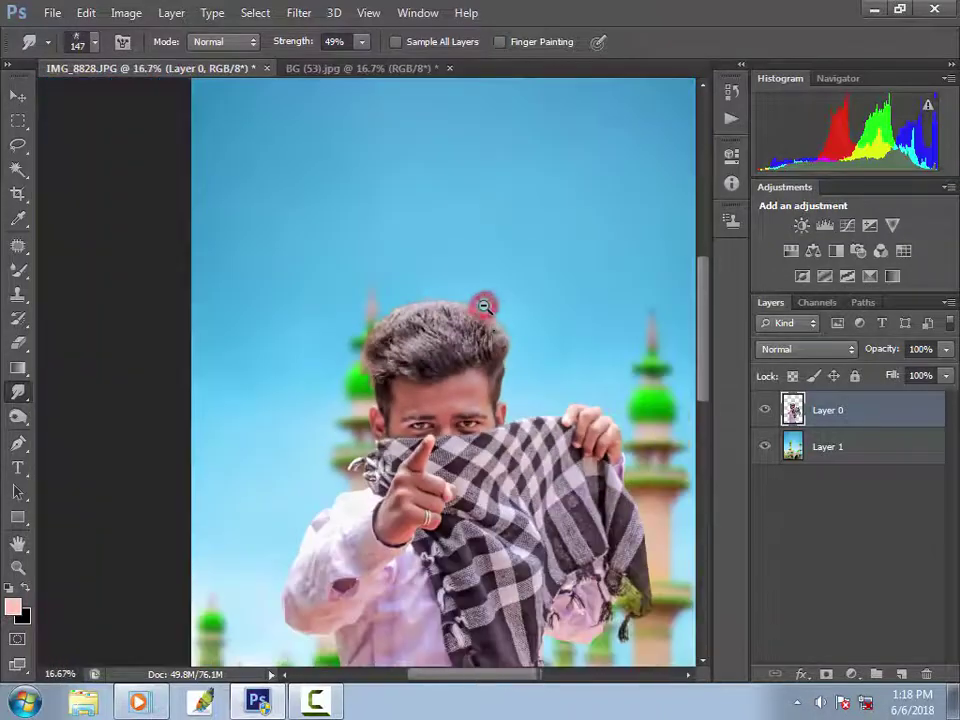
left_click(506, 336, "ctrl+alt")
left_click(392, 349, "ctrl")
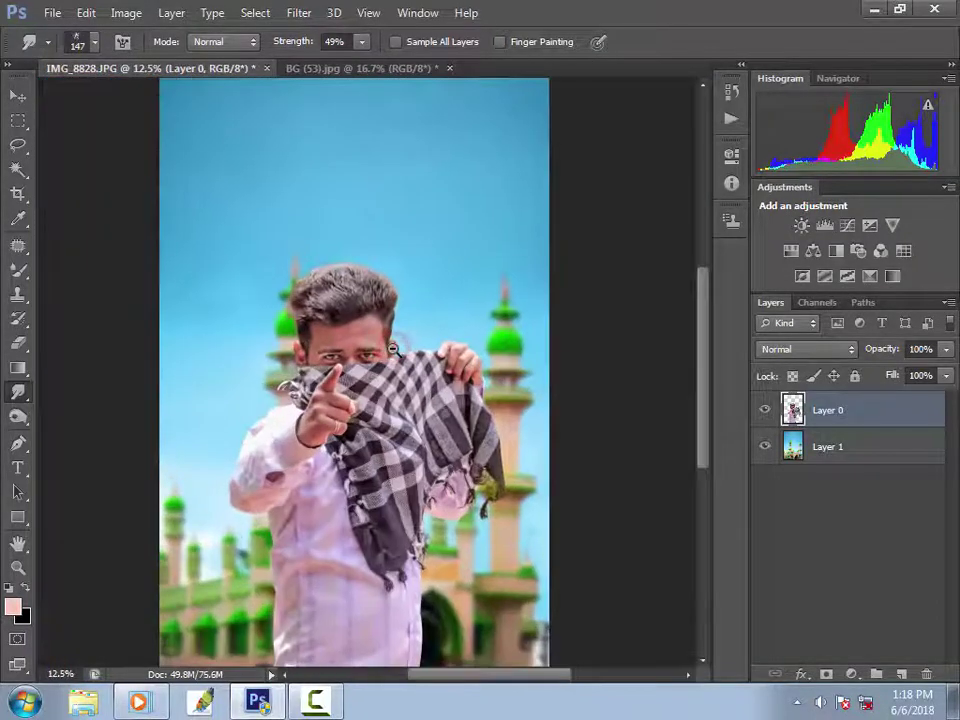
scroll(393, 347, "down", 1)
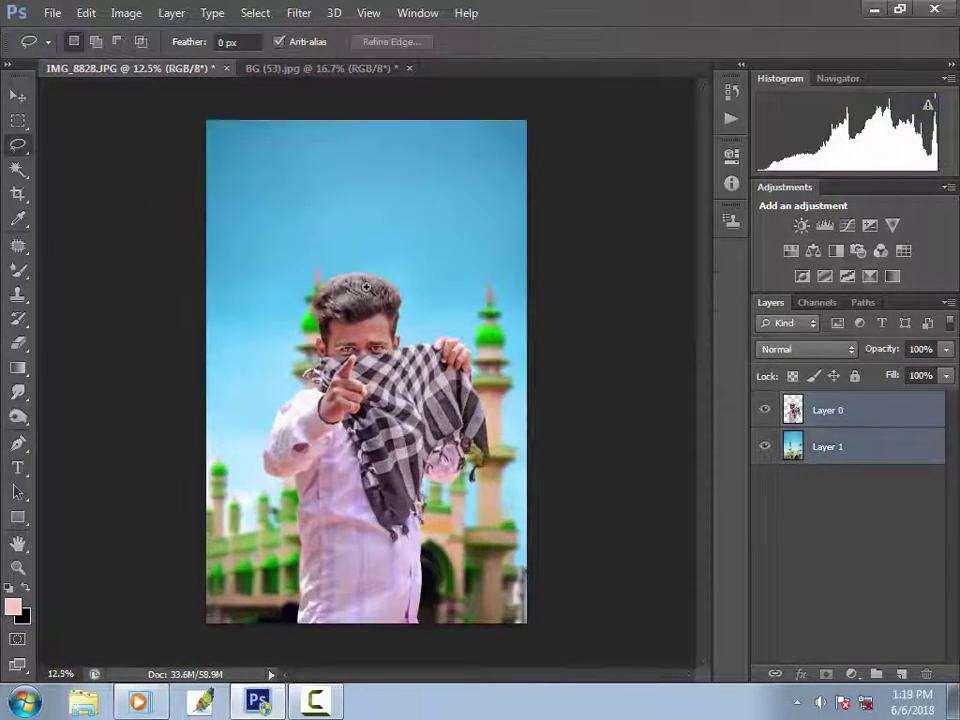
Step: Make Layer 0 the only active layer and set the Smudge brush size to 101 px for the hair
scroll(366, 288, "up", 3)
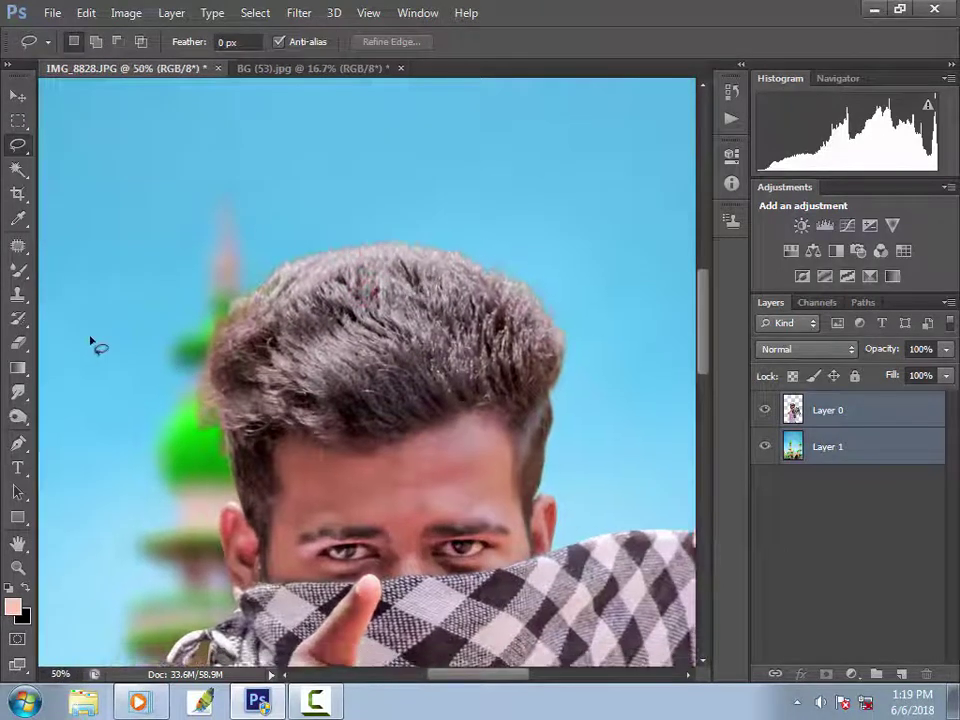
key("r")
left_click(827, 410)
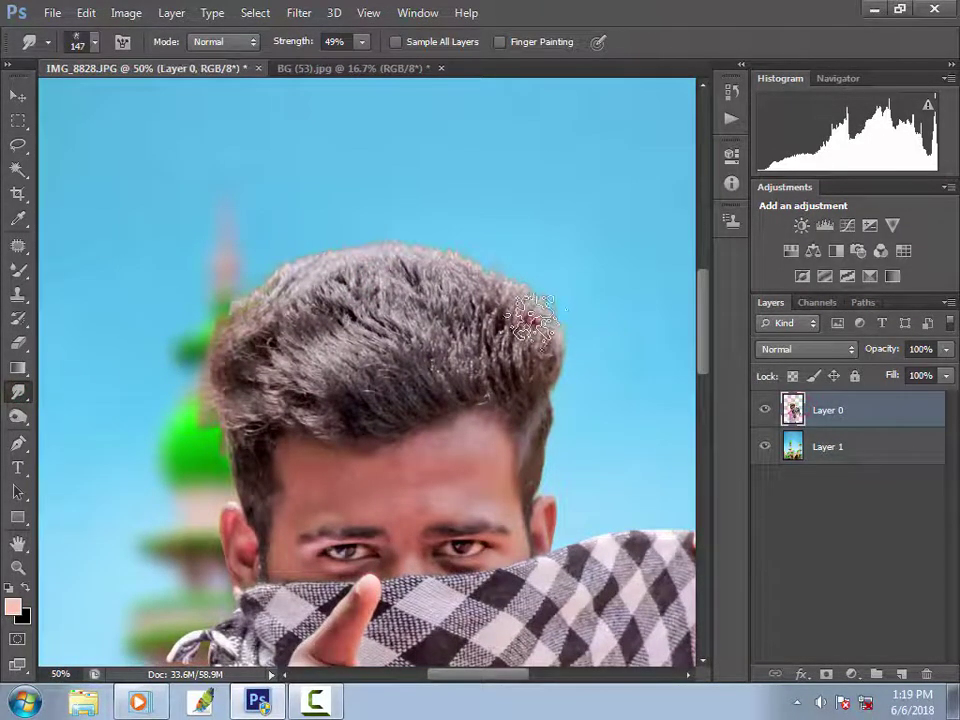
right_click(510, 255)
mouse_move(604, 313)
left_mouse_down()
mouse_move(543, 320)
mouse_move(432, 234)
left_mouse_up()
left_click(399, 266)
right_click(431, 271)
left_click(476, 240)
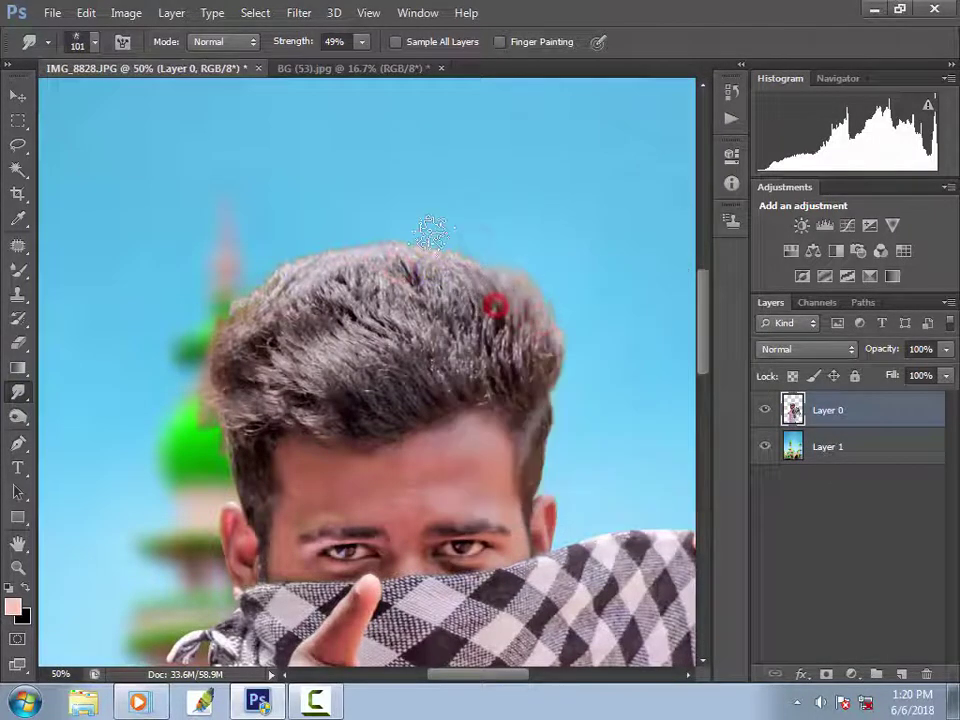
Step: Smudge the man's hair into soft upward strands, working from its right side across to the left temple
left_click_drag(497, 292, 486, 251)
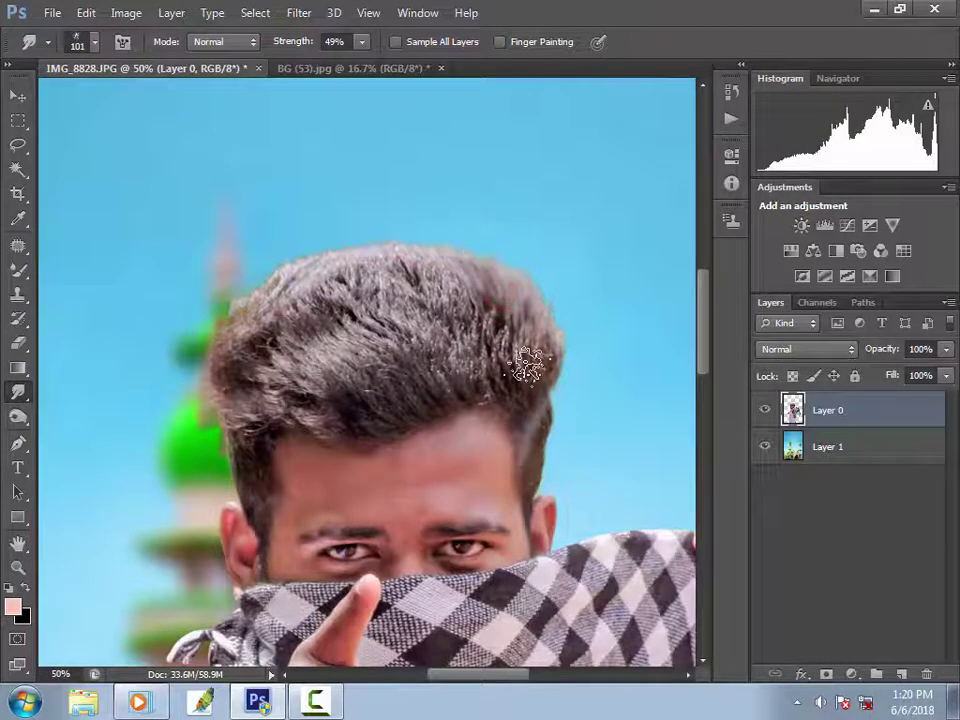
mouse_move(527, 367)
left_mouse_down()
mouse_move(522, 309)
mouse_move(545, 368)
mouse_move(559, 277)
mouse_move(544, 349)
mouse_move(535, 276)
mouse_move(522, 361)
mouse_move(505, 379)
mouse_move(497, 303)
mouse_move(468, 397)
mouse_move(454, 298)
mouse_move(469, 337)
mouse_move(432, 396)
mouse_move(427, 287)
left_mouse_up()
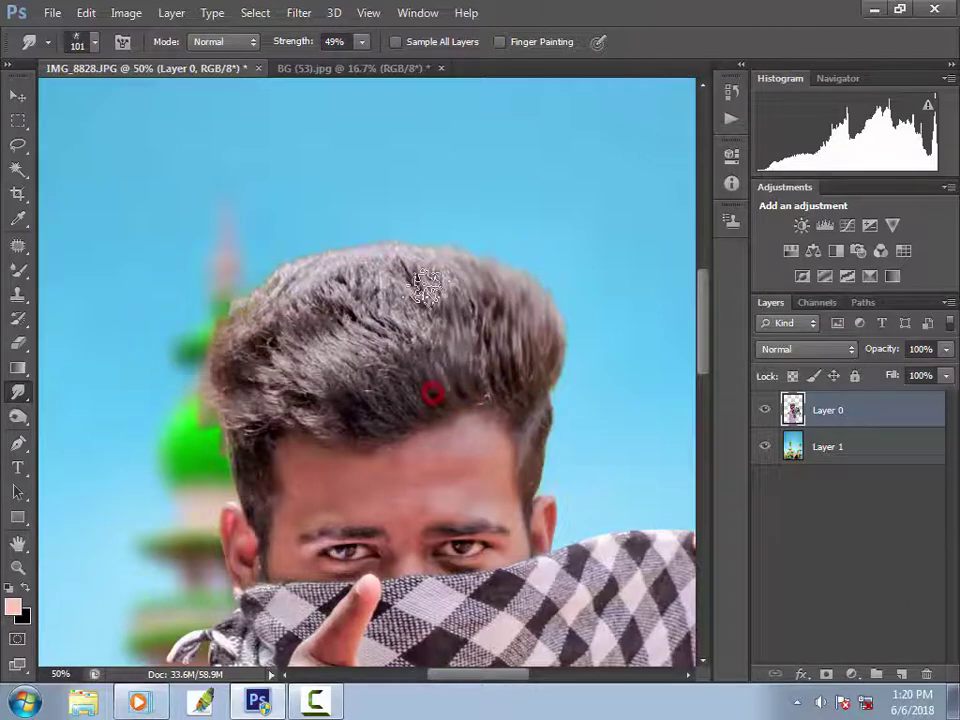
left_click_drag(404, 403, 400, 300)
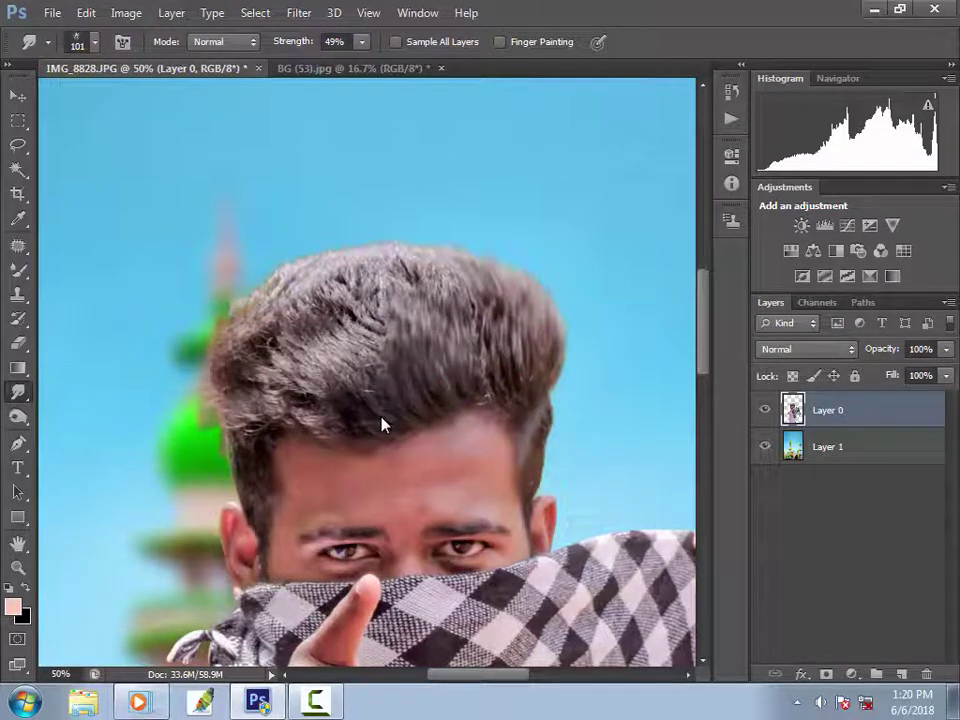
left_click_drag(377, 414, 364, 317)
mouse_move(352, 418)
left_mouse_down()
mouse_move(306, 308)
mouse_move(349, 392)
mouse_move(326, 306)
mouse_move(320, 427)
mouse_move(200, 260)
mouse_move(212, 300)
mouse_move(256, 337)
mouse_move(242, 396)
mouse_move(225, 381)
mouse_move(221, 321)
mouse_move(222, 410)
mouse_move(208, 343)
mouse_move(222, 460)
left_mouse_up()
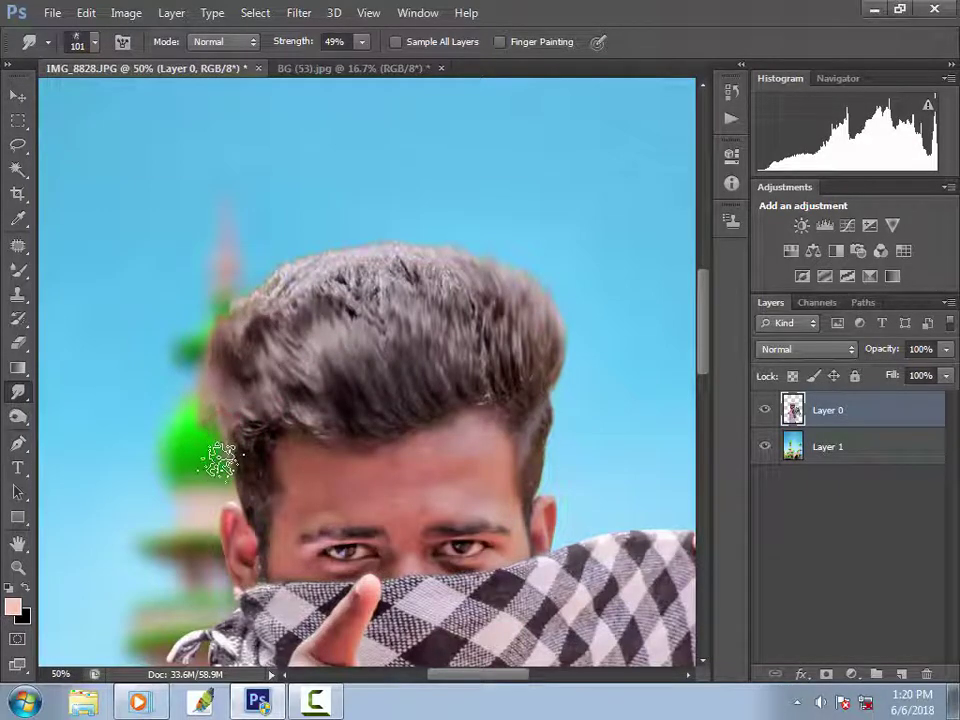
Step: Erase the stray smudged hair along the left edge of the head above the ear
key("e")
mouse_move(207, 414)
left_mouse_down()
mouse_move(208, 424)
mouse_move(201, 401)
mouse_move(221, 461)
left_mouse_up()
mouse_move(212, 404)
left_mouse_down()
mouse_move(191, 375)
mouse_move(215, 432)
left_mouse_up()
Step: Smudge the left side and top outline of the hair and the sideburns into smooth strands
left_click(17, 392)
mouse_move(229, 365)
left_mouse_down()
mouse_move(236, 306)
mouse_move(257, 325)
mouse_move(238, 292)
mouse_move(294, 264)
mouse_move(280, 288)
mouse_move(350, 266)
mouse_move(343, 256)
mouse_move(326, 276)
mouse_move(383, 278)
mouse_move(378, 300)
mouse_move(372, 262)
mouse_move(418, 277)
left_mouse_up()
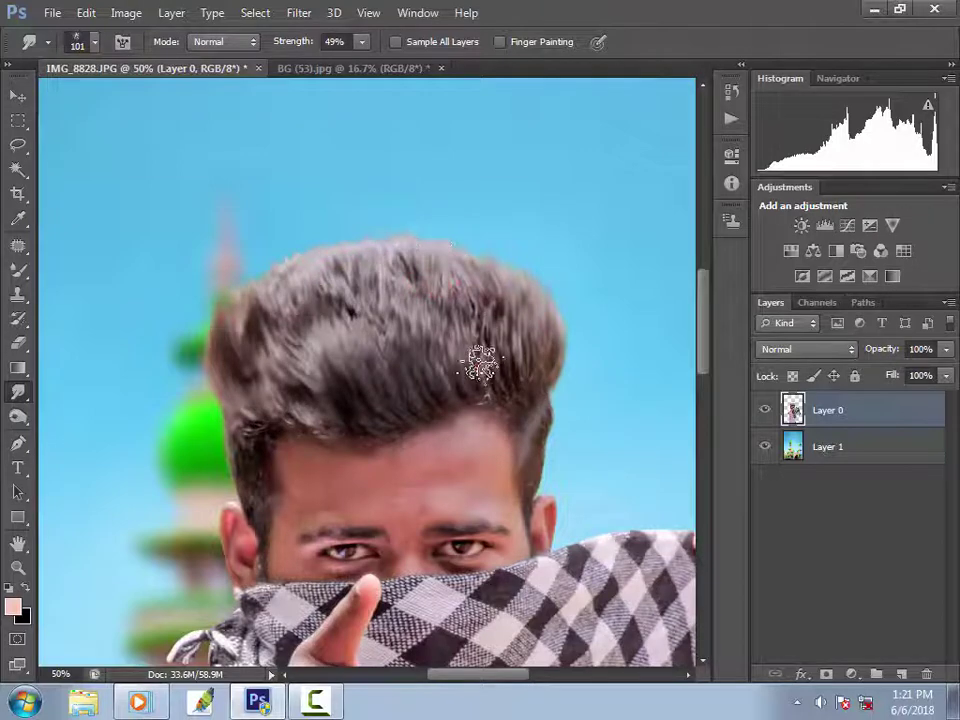
left_click_drag(477, 265, 464, 240)
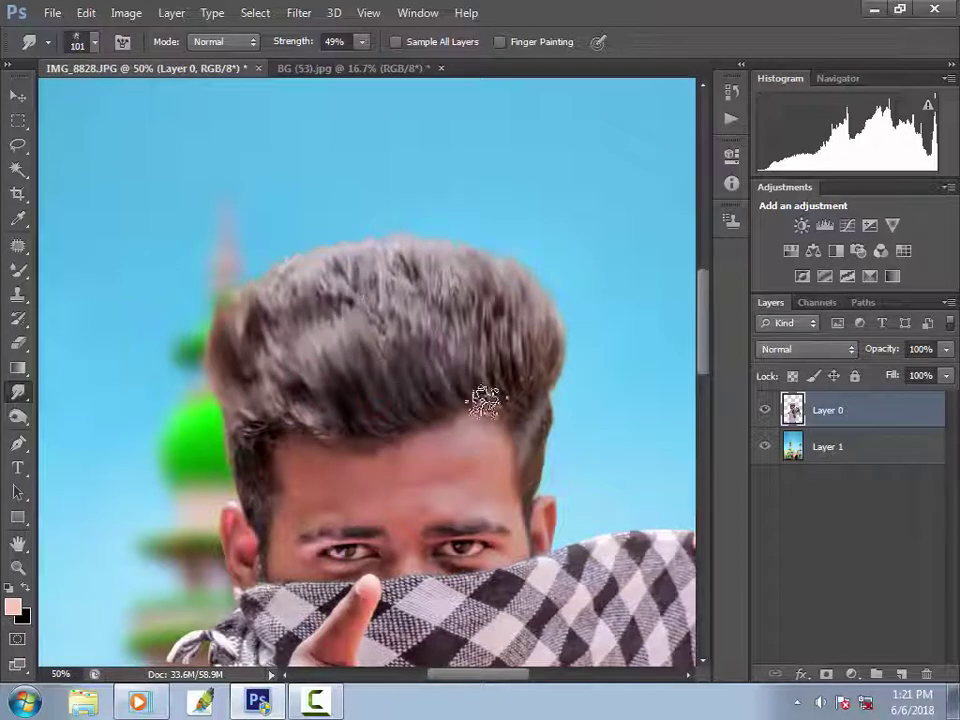
left_click_drag(540, 419, 537, 429)
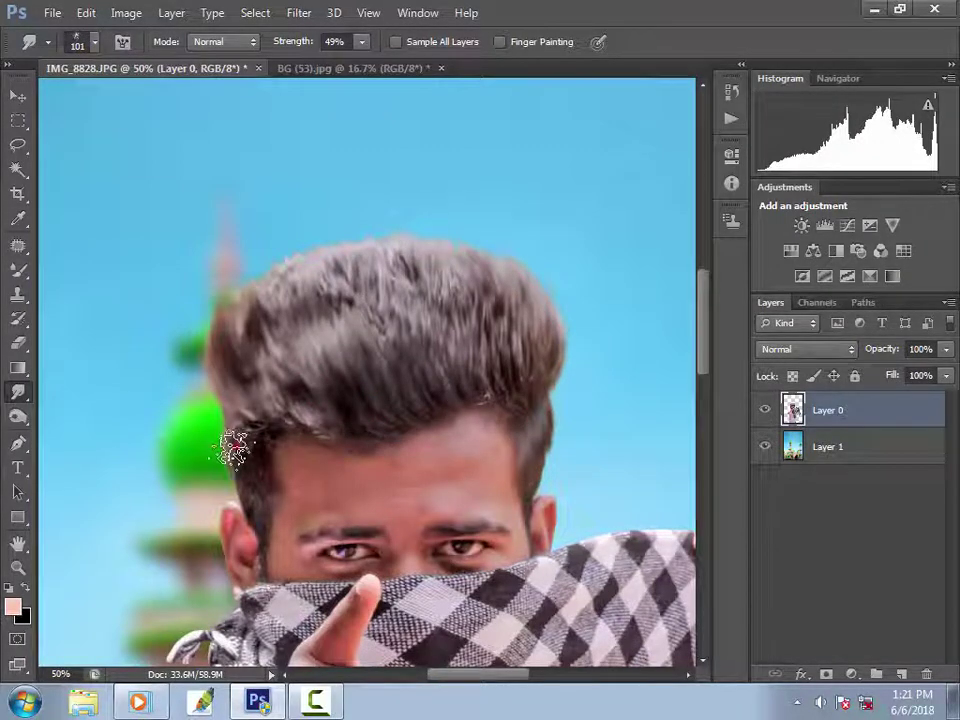
left_click_drag(253, 548, 325, 460)
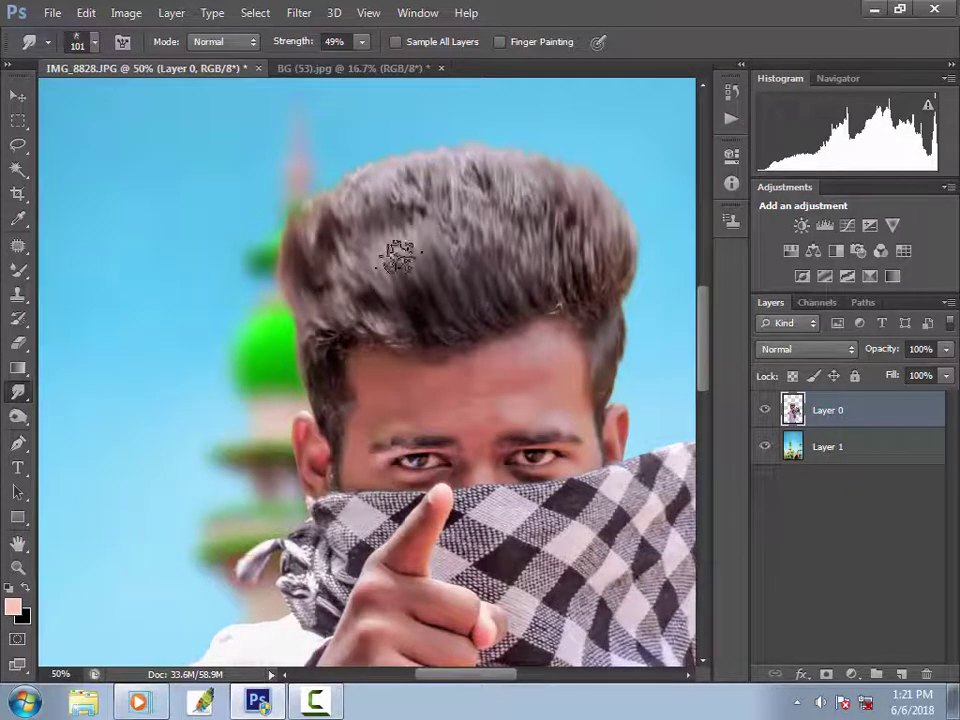
scroll(349, 279, "down", 1)
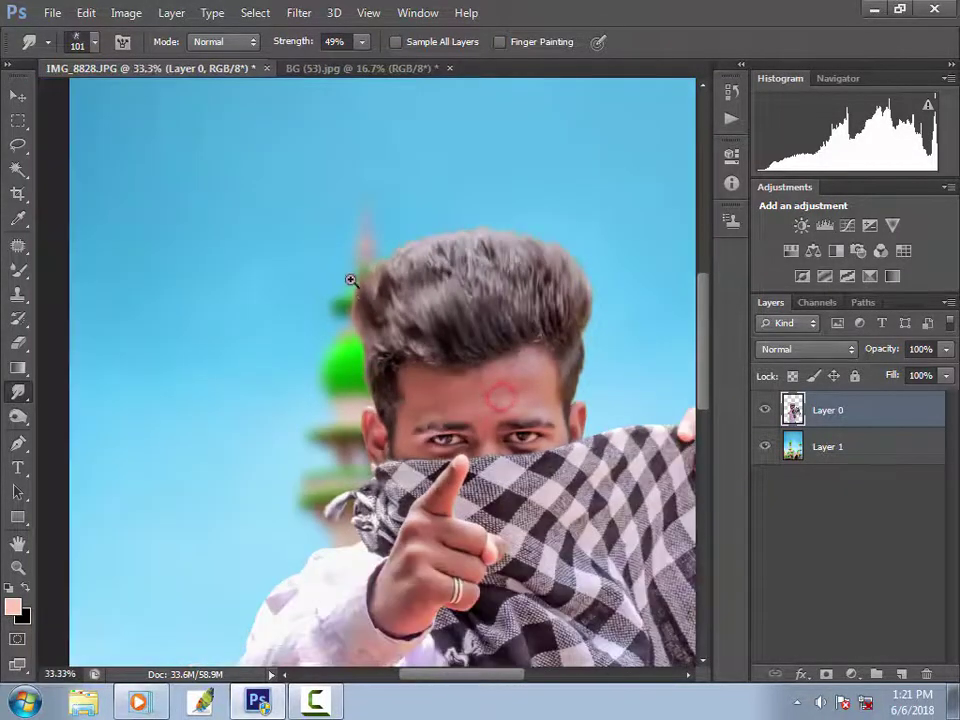
scroll(389, 303, "up", 1)
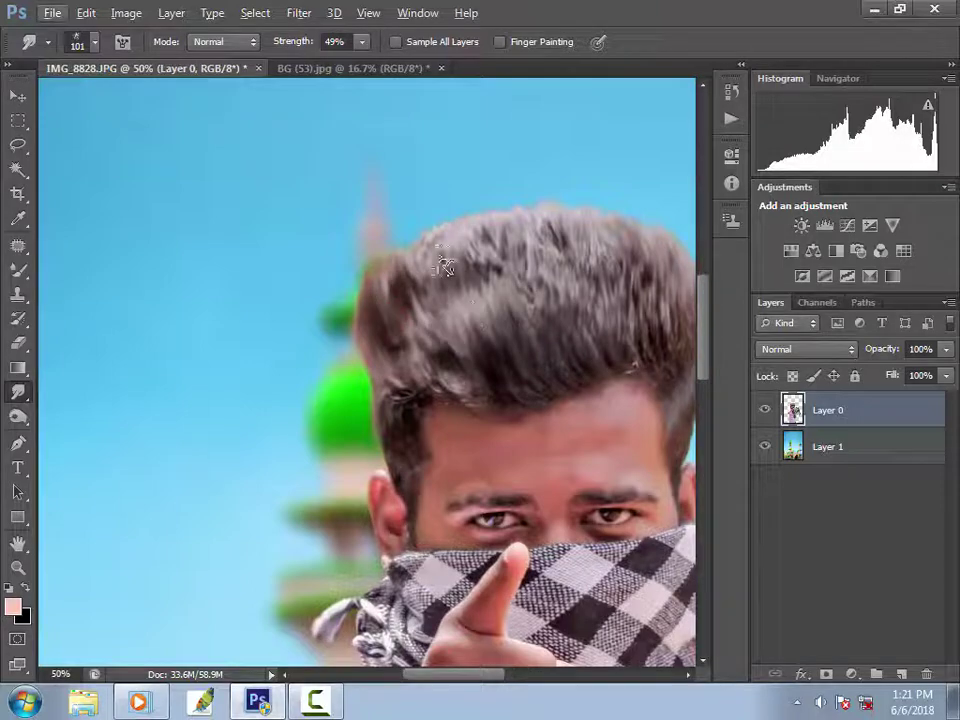
Step: Try to smooth the forehead skin with the Mixer Brush on a new layer above the man
scroll(559, 310, "down", 4)
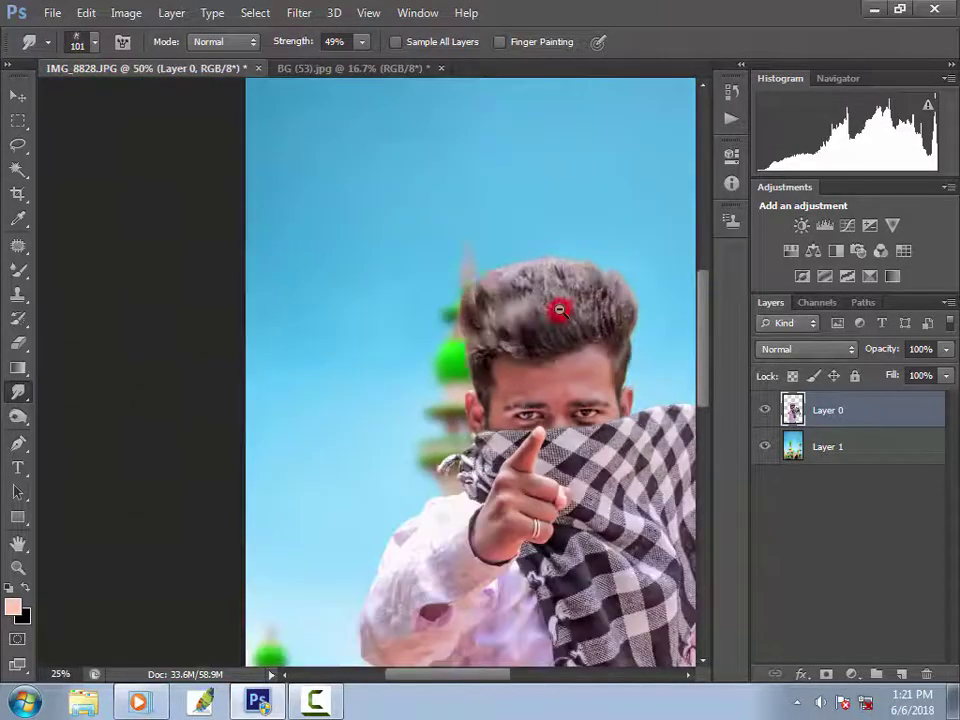
left_click(902, 674)
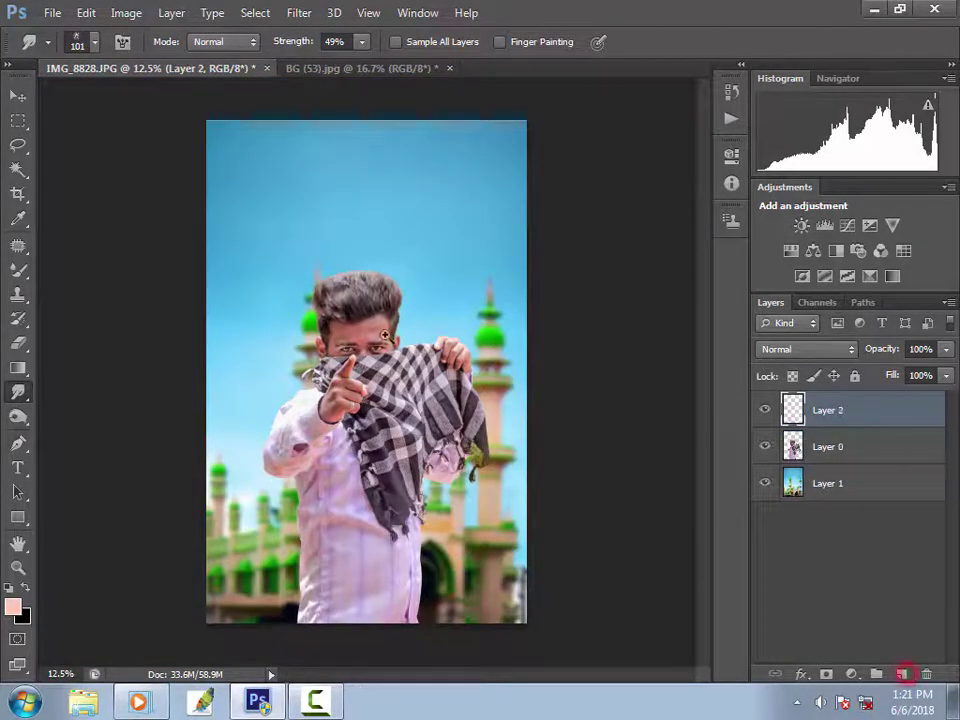
scroll(369, 325, "up", 5)
key("b")
key("shift+b")
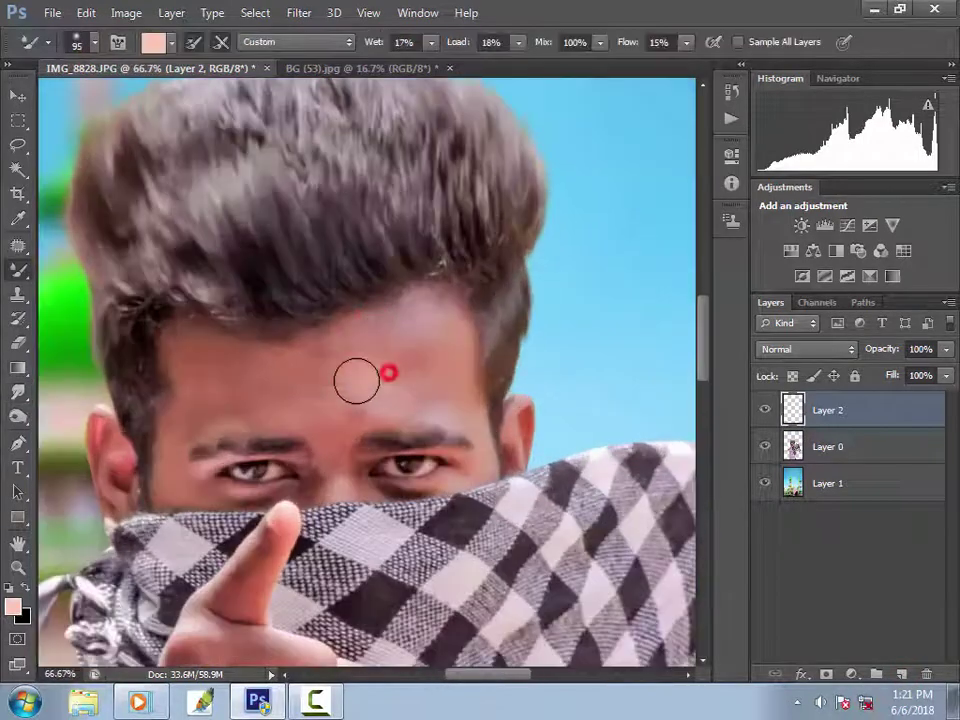
mouse_move(430, 392)
left_mouse_down()
mouse_move(223, 377)
mouse_move(223, 351)
mouse_move(401, 332)
mouse_move(459, 400)
mouse_move(285, 416)
mouse_move(185, 410)
left_mouse_up()
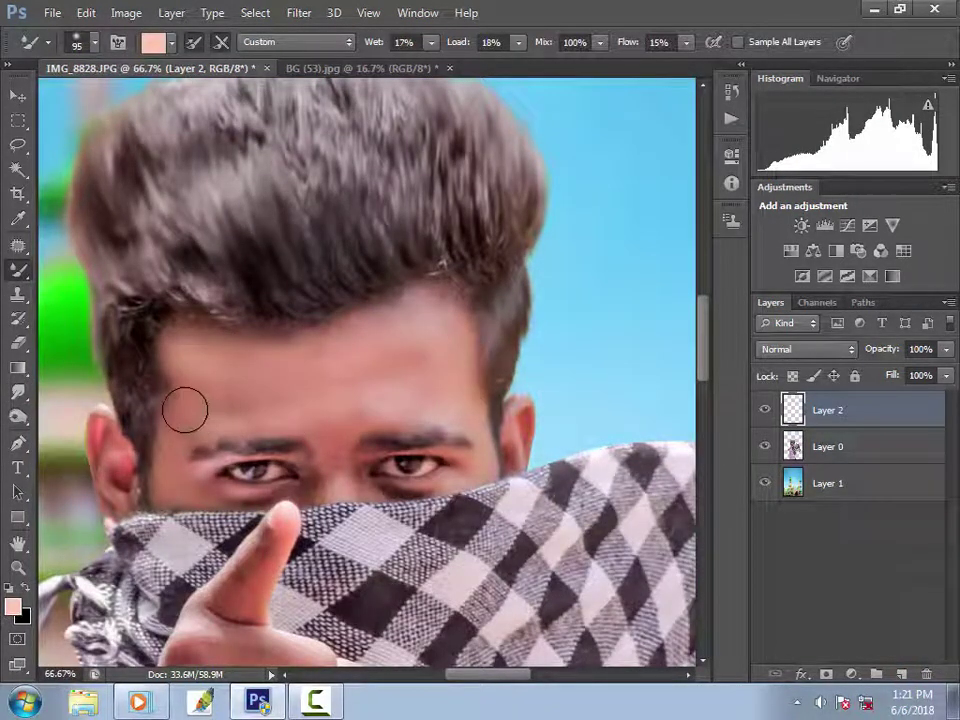
Step: Replace Layer 2 with a fresh empty layer and paint light pink over the facial skin around the eyes and brows with the 72 px Brush tool
left_click_drag(818, 420, 910, 676)
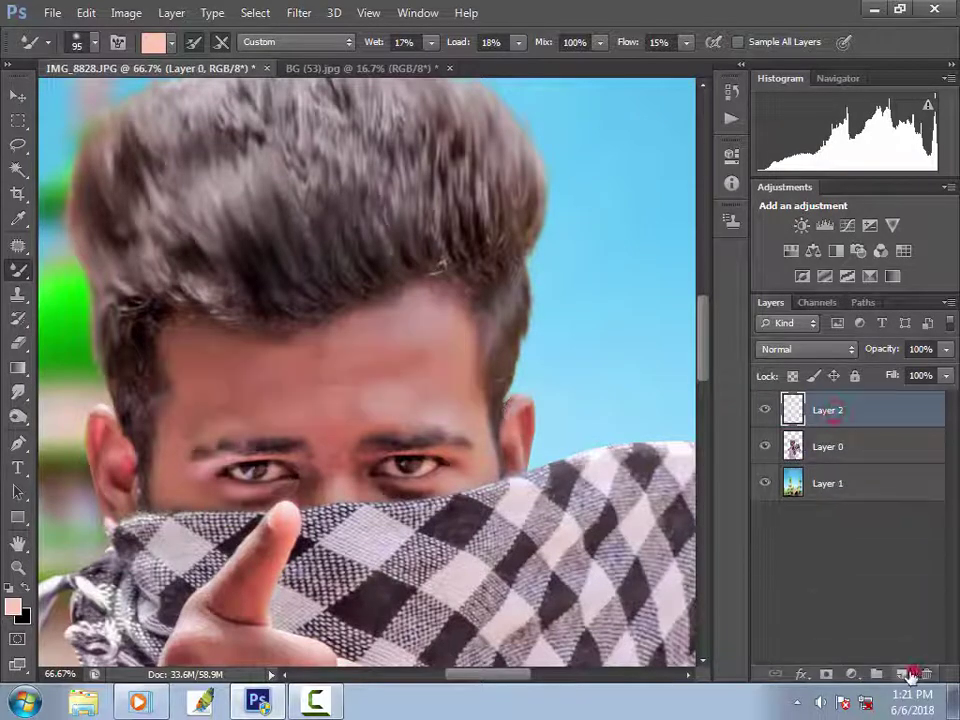
right_click(18, 268)
left_click(96, 265)
left_click(396, 365)
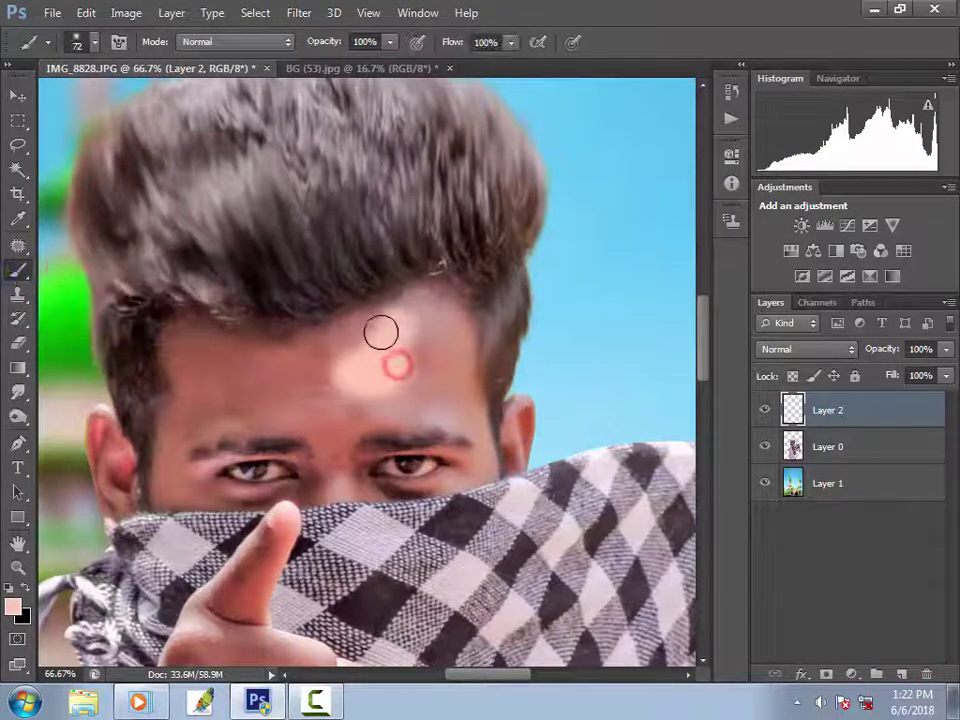
mouse_move(381, 331)
left_mouse_down()
mouse_move(306, 354)
mouse_move(171, 349)
mouse_move(193, 414)
mouse_move(172, 456)
mouse_move(177, 488)
mouse_move(199, 497)
mouse_move(250, 409)
mouse_move(230, 395)
mouse_move(253, 380)
mouse_move(297, 398)
mouse_move(313, 428)
mouse_move(220, 395)
left_mouse_up()
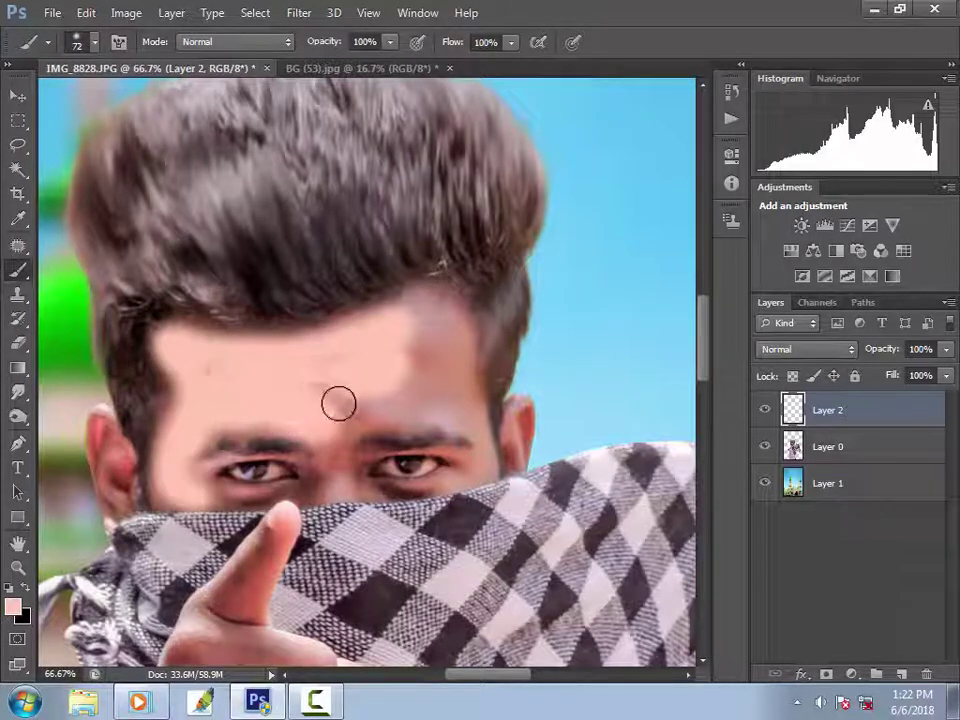
mouse_move(338, 403)
left_mouse_down()
mouse_move(346, 464)
mouse_move(293, 498)
mouse_move(226, 498)
mouse_move(450, 482)
mouse_move(480, 462)
mouse_move(447, 319)
mouse_move(463, 343)
mouse_move(421, 389)
mouse_move(404, 391)
mouse_move(386, 413)
mouse_move(334, 398)
mouse_move(339, 466)
left_mouse_up()
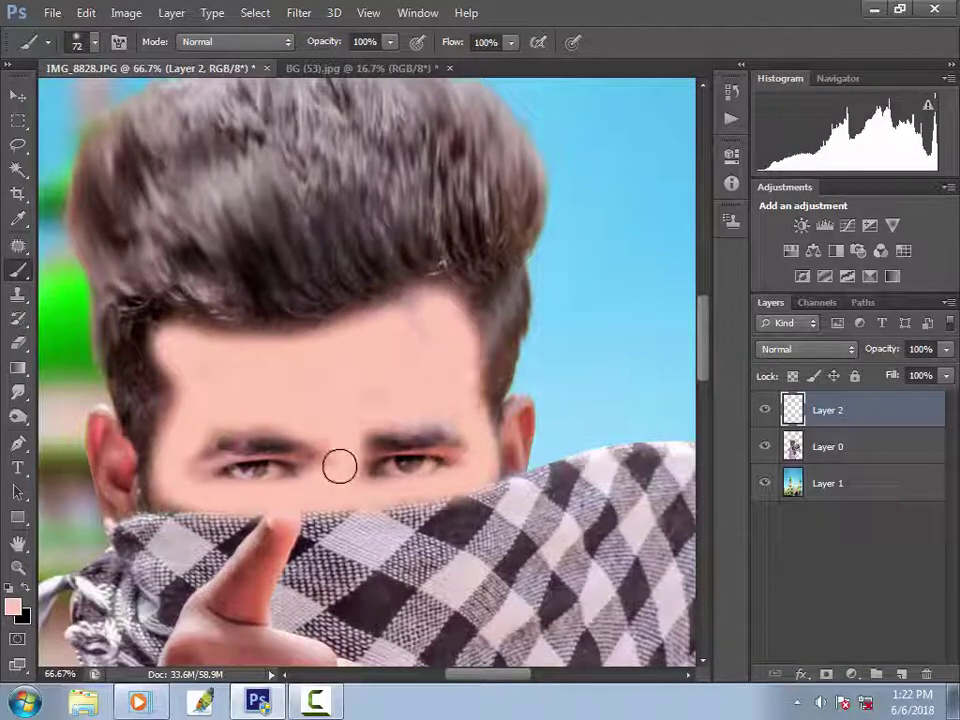
Step: Load Layer 0's outline as a selection and paint light pink over the ears and both hands on Layer 2
left_click(793, 447, "ctrl")
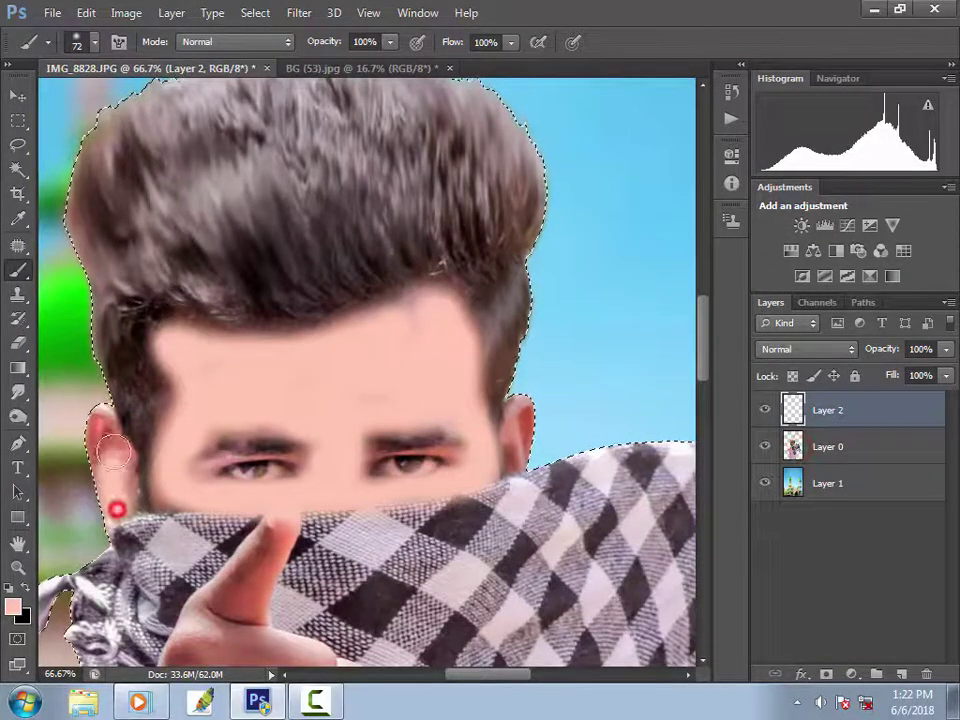
scroll(520, 428, "down", 5)
scroll(514, 401, "left", 3)
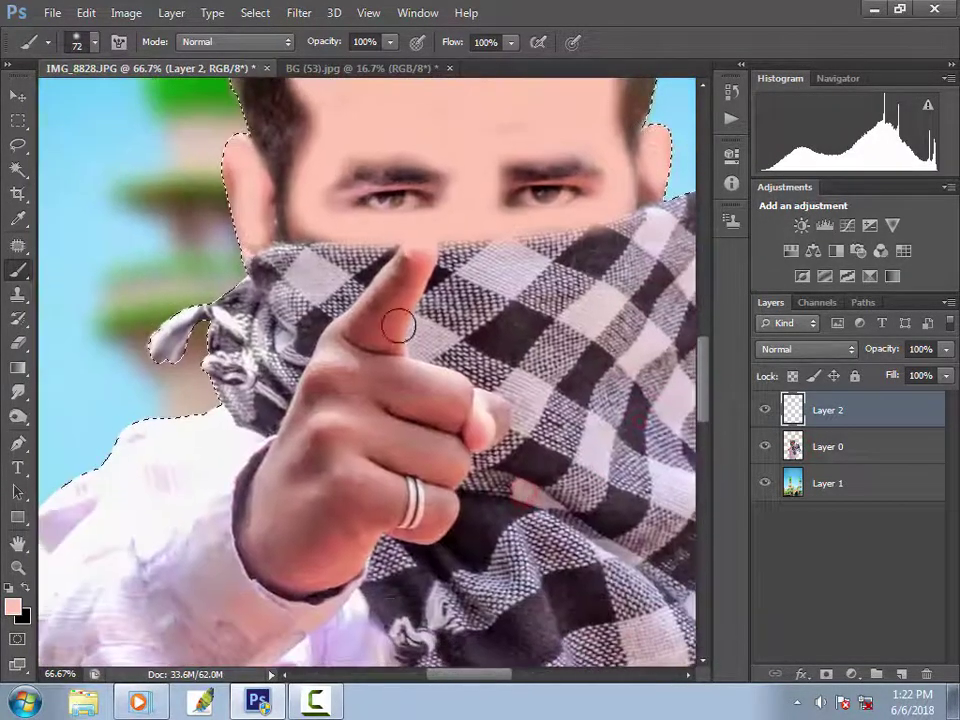
mouse_move(302, 486)
left_mouse_down()
mouse_move(267, 527)
mouse_move(290, 554)
mouse_move(323, 476)
mouse_move(301, 546)
mouse_move(374, 496)
mouse_move(346, 543)
mouse_move(282, 558)
mouse_move(341, 436)
mouse_move(393, 385)
mouse_move(453, 409)
mouse_move(380, 437)
mouse_move(446, 458)
mouse_move(366, 484)
mouse_move(425, 527)
mouse_move(401, 387)
left_mouse_up()
left_click(394, 373)
key("ctrl+minus")
left_click_drag(461, 461, 294, 351)
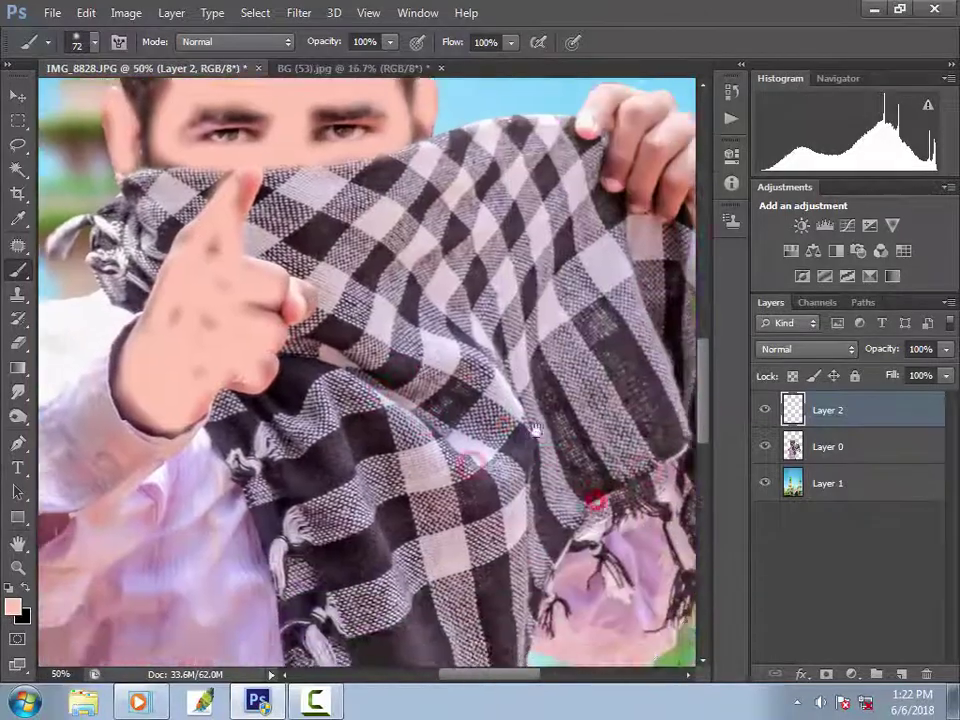
left_click_drag(534, 429, 444, 510)
mouse_move(589, 212)
left_mouse_down()
mouse_move(561, 266)
mouse_move(602, 239)
mouse_move(617, 284)
left_mouse_up()
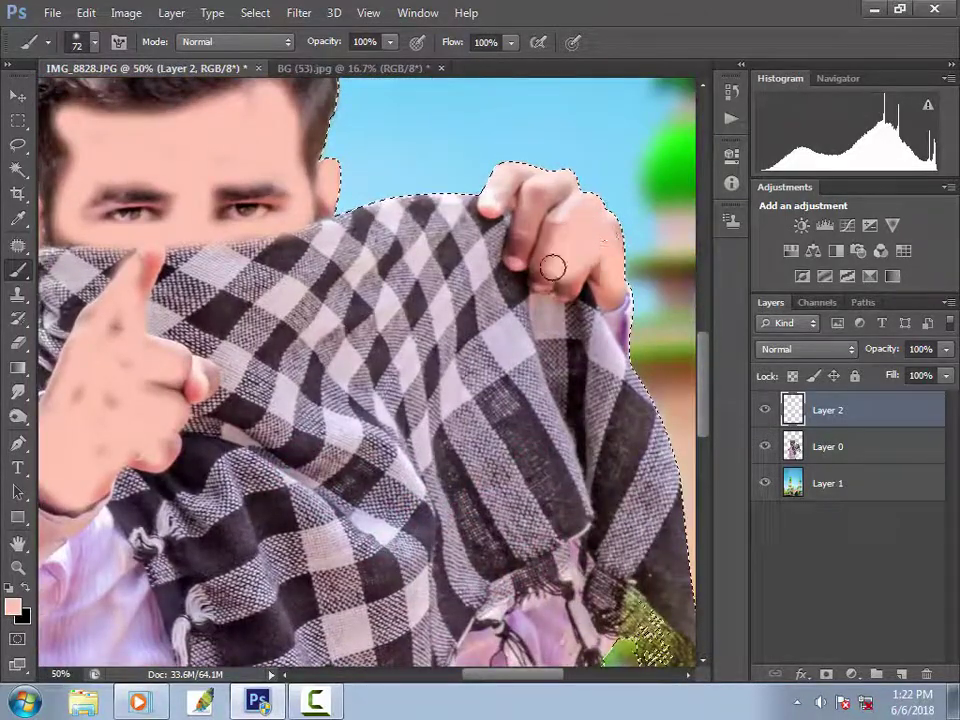
scroll(499, 323, "down", 1)
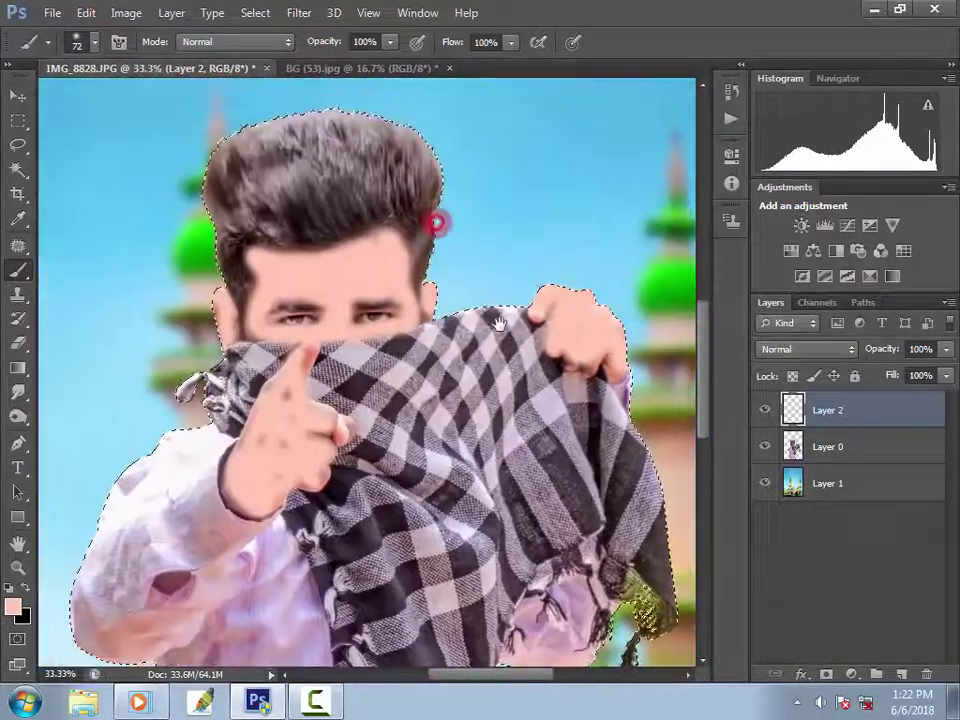
Step: Set Layer 2's blend mode to Soft Light with 44% opacity and hide the layer
left_click(836, 349)
left_click(812, 248)
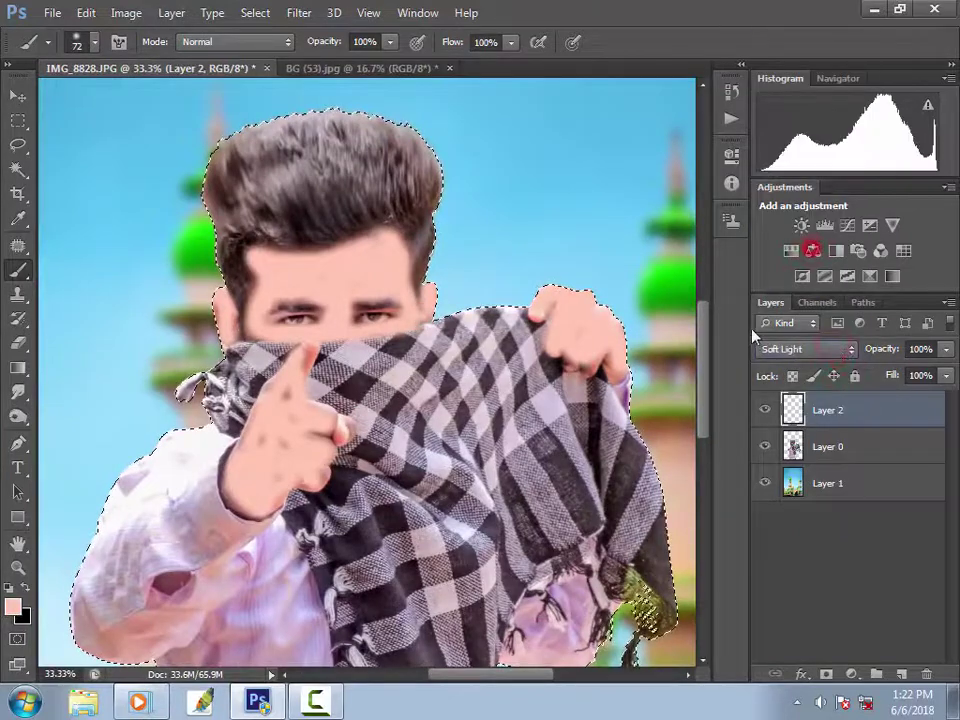
left_click(945, 349)
left_click_drag(940, 373, 893, 378)
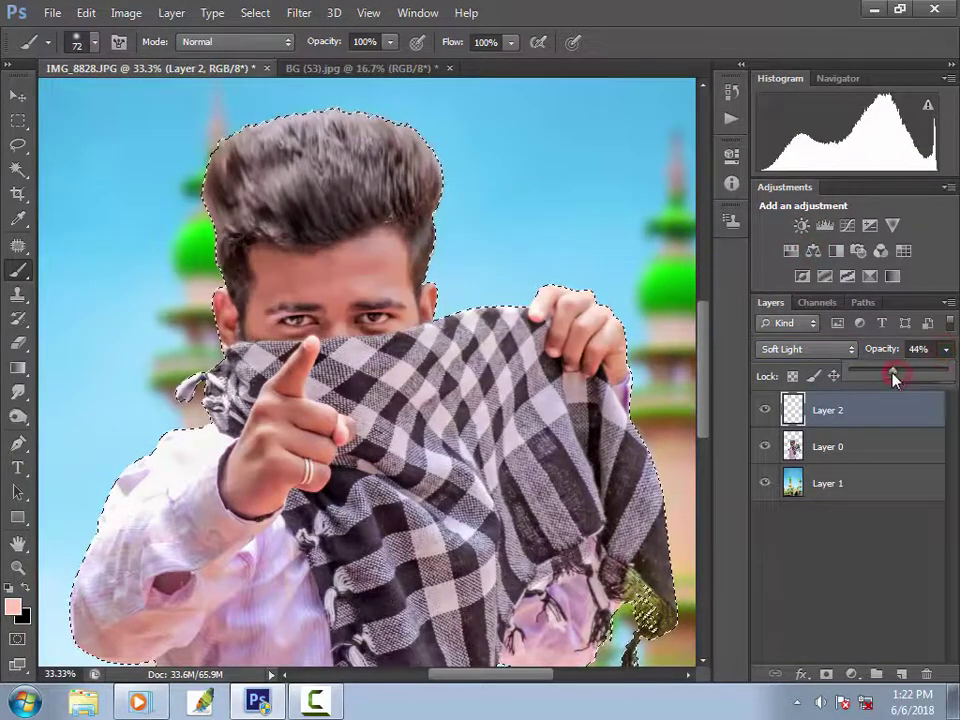
left_click(765, 411)
left_click(765, 411)
left_click(765, 411)
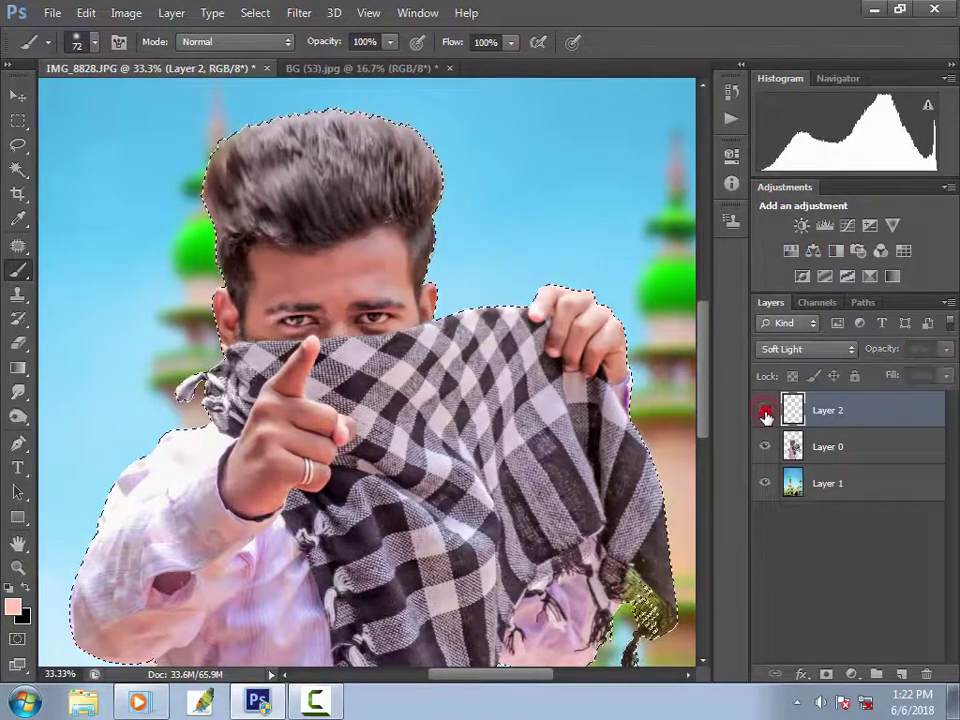
Step: Add a new layer on top, sample the forehead's skin color and smooth the forehead and nose-bridge skin with the 95 px Mixer Brush
left_click(901, 673)
left_click(324, 267, "ctrl")
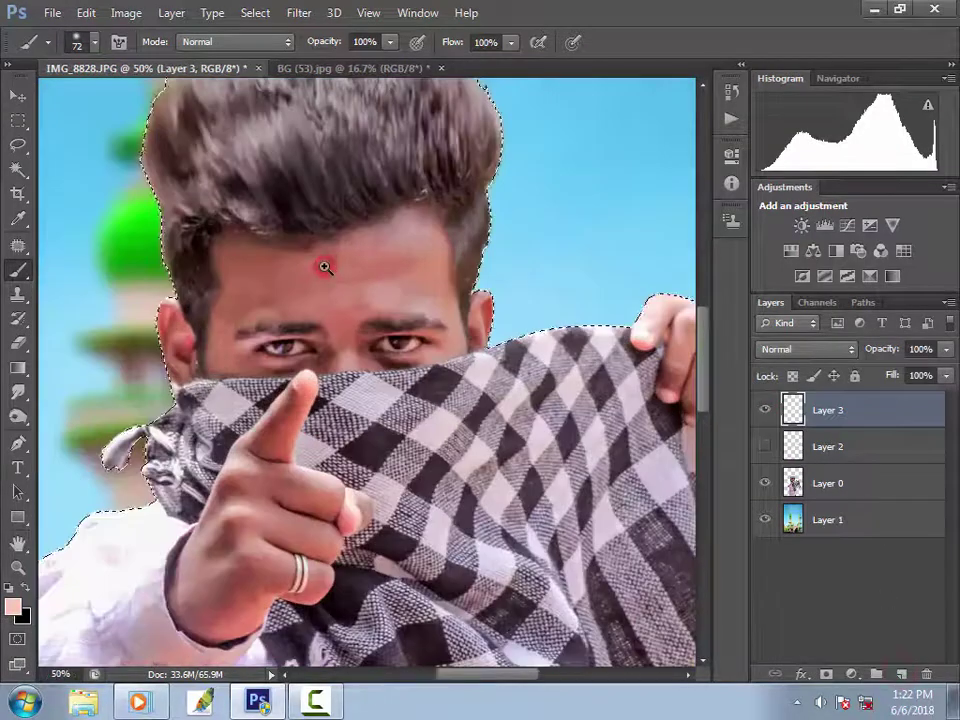
left_click(325, 267, "ctrl")
left_click(331, 291, "alt")
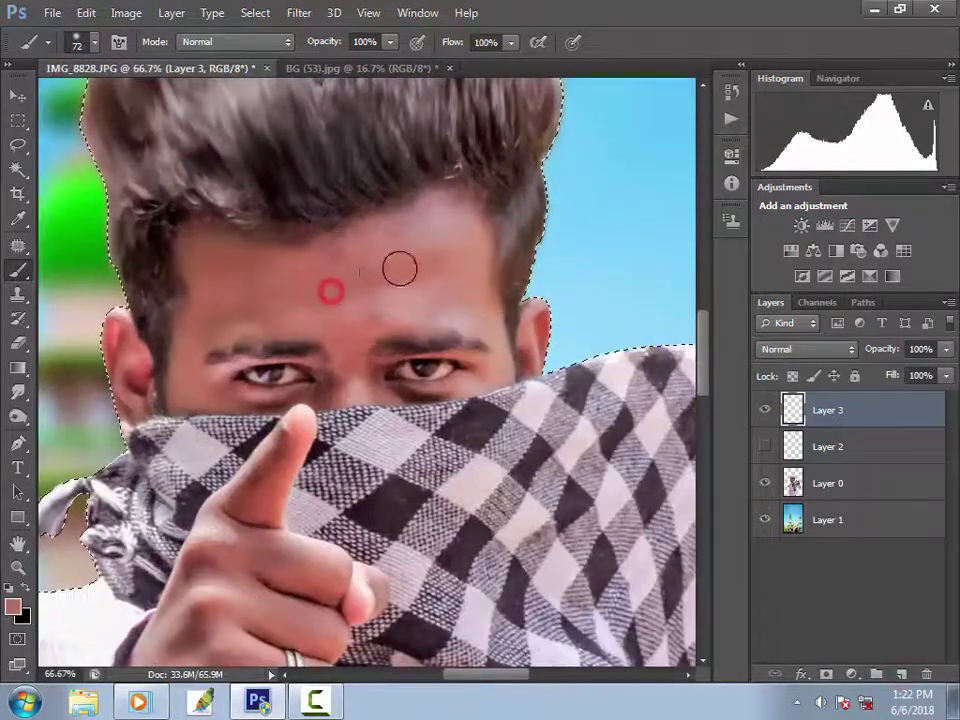
right_click(18, 269)
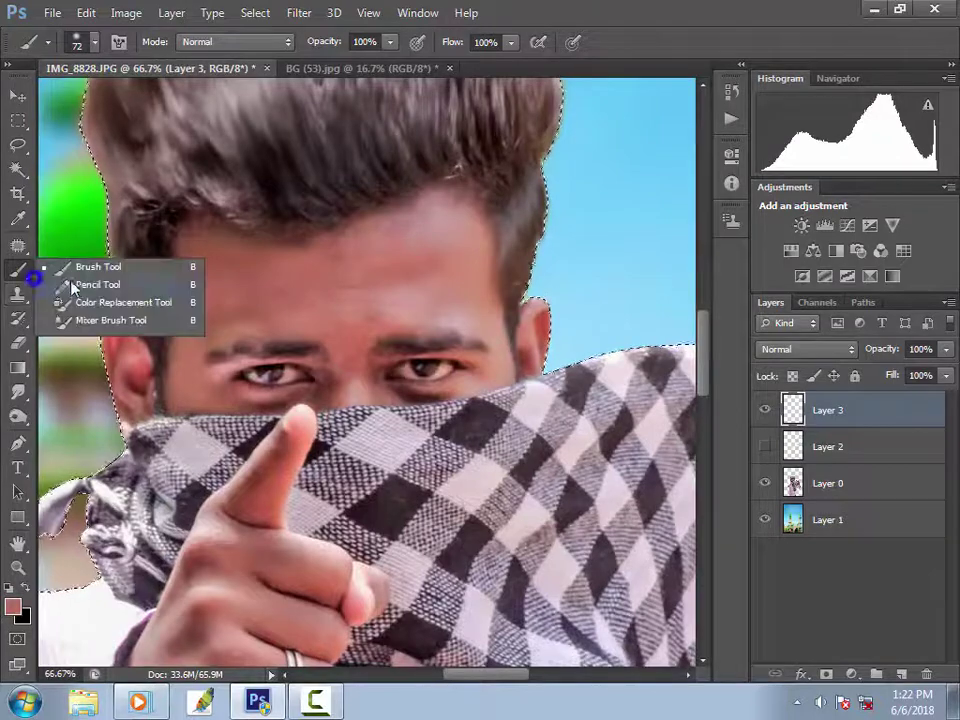
left_click(70, 320)
mouse_move(468, 271)
left_mouse_down()
mouse_move(411, 251)
mouse_move(254, 271)
mouse_move(274, 315)
mouse_move(411, 287)
left_mouse_up()
left_click_drag(437, 247, 479, 316)
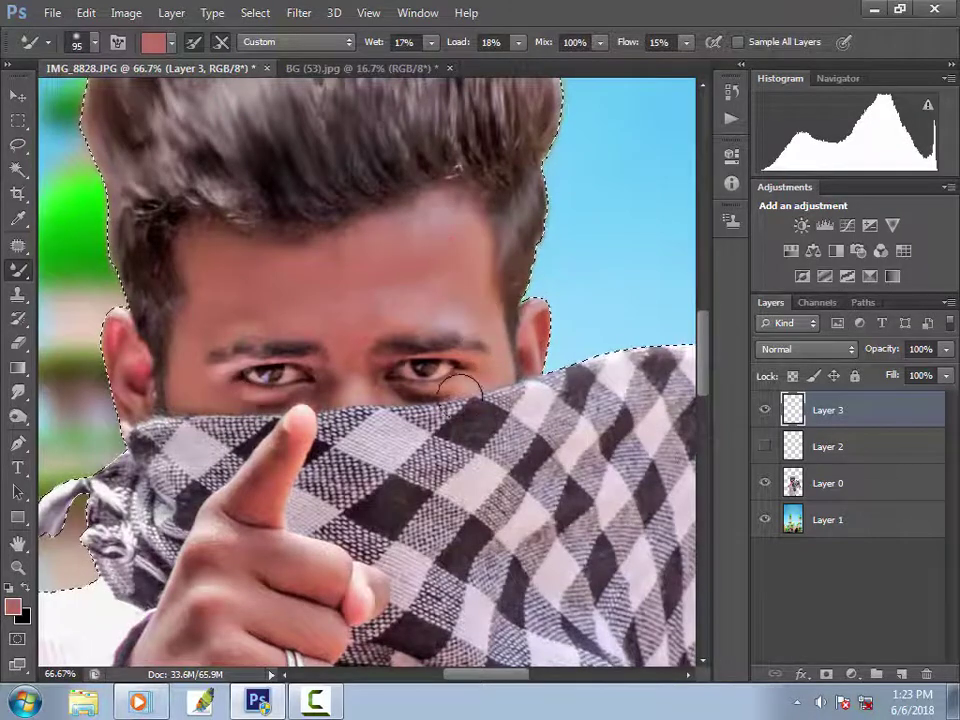
mouse_move(329, 385)
left_mouse_down()
mouse_move(280, 405)
mouse_move(340, 345)
left_mouse_up()
left_click(345, 334)
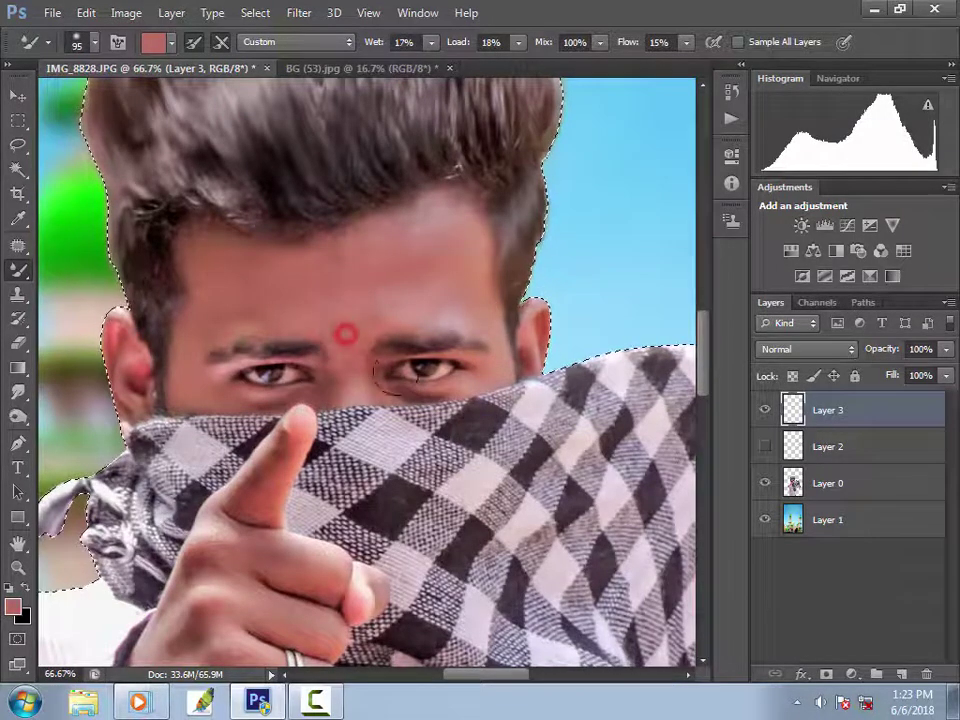
left_click_drag(404, 305, 350, 306)
Step: Enlarge the Mixer Brush to 189 px and smooth the skin of the pointing hand and the hand holding the scarf
left_click_drag(456, 377, 518, 191)
right_click(495, 322)
left_click(650, 369)
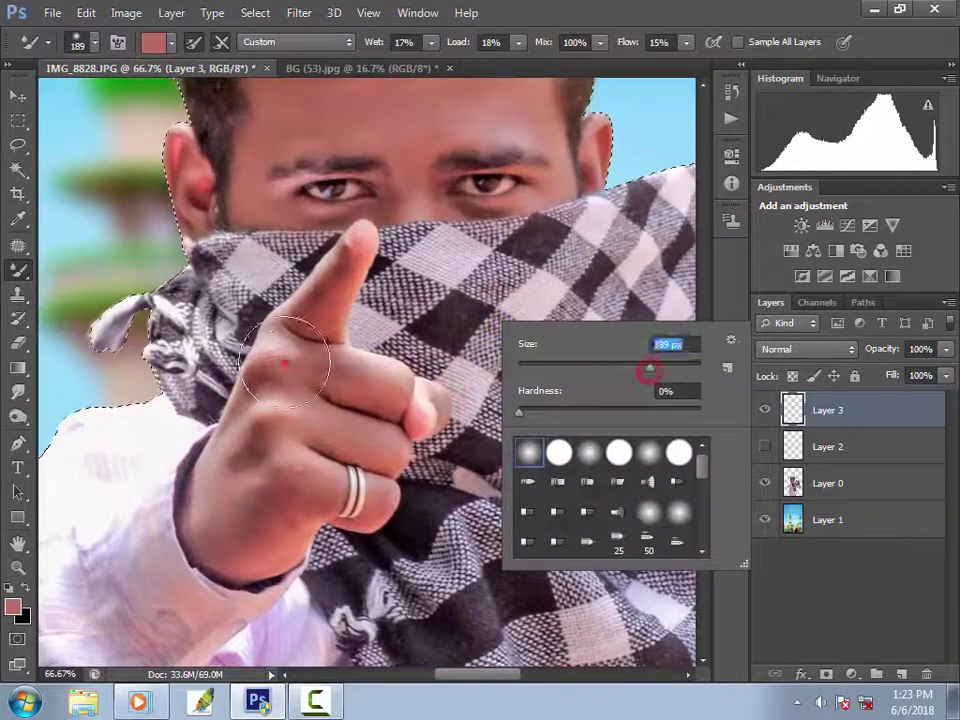
key("Return")
left_click_drag(345, 393, 368, 395)
left_click_drag(334, 319, 362, 308)
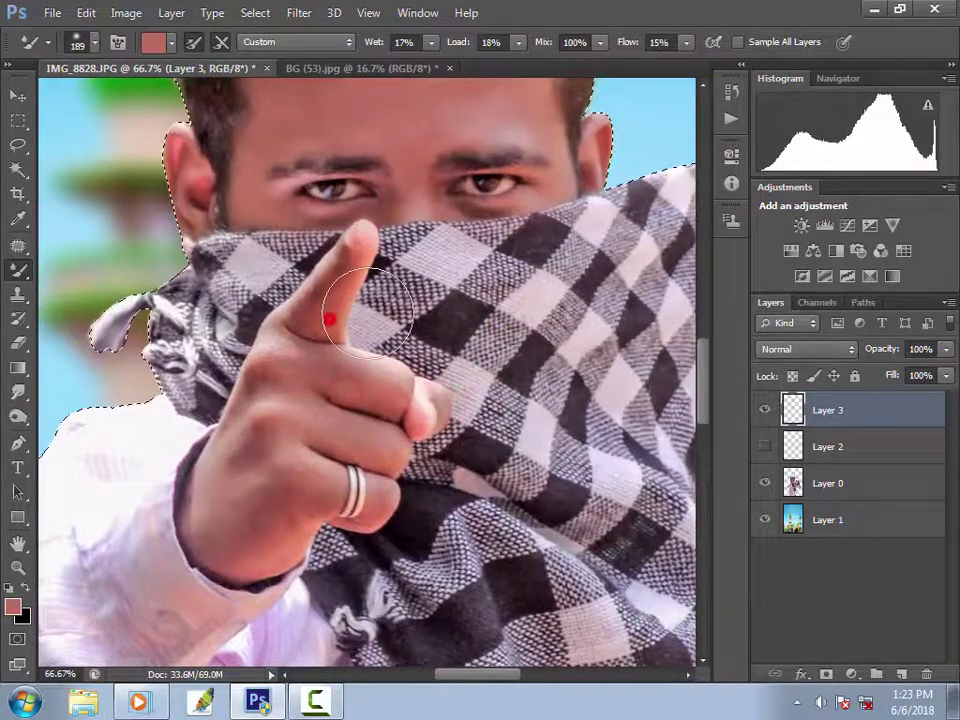
mouse_move(495, 360)
left_mouse_down()
mouse_move(394, 347)
mouse_move(444, 471)
mouse_move(492, 500)
left_mouse_up()
left_click_drag(272, 285, 189, 257)
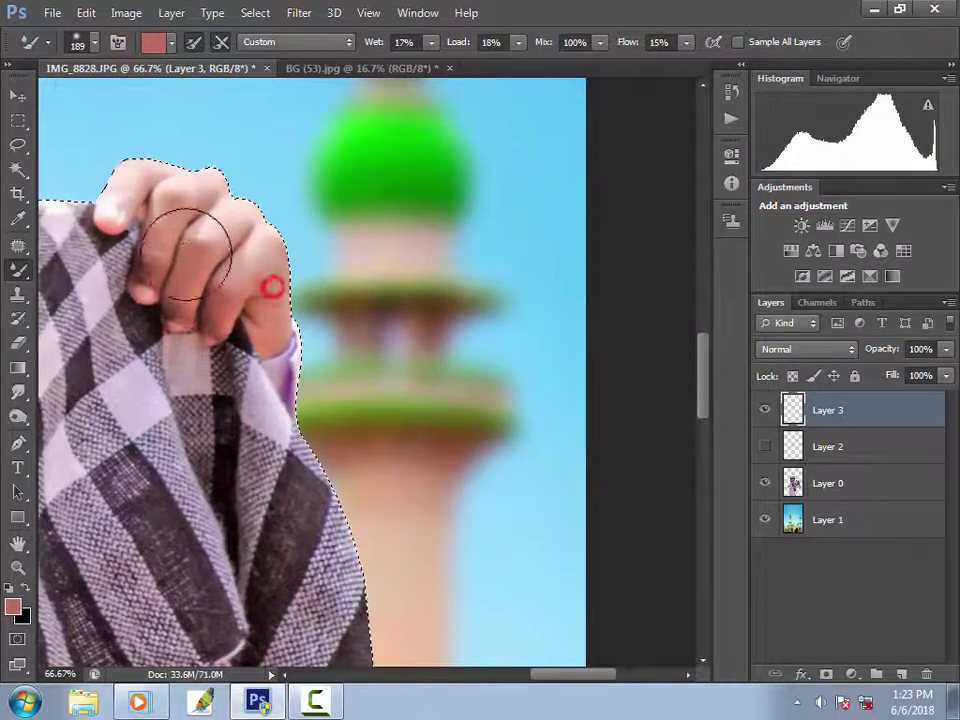
scroll(124, 272, "down", 1)
left_click_drag(122, 272, 486, 369)
left_click_drag(245, 283, 450, 336)
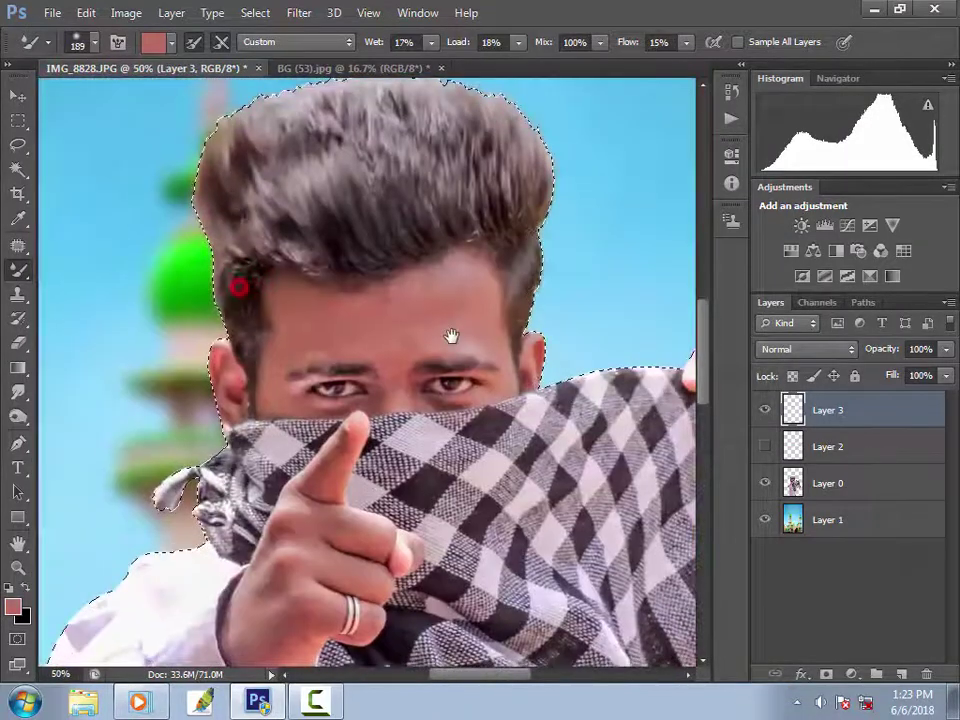
Step: Show Layer 2 again, set its opacity to 78% and remove the selection around the man
left_click(765, 411)
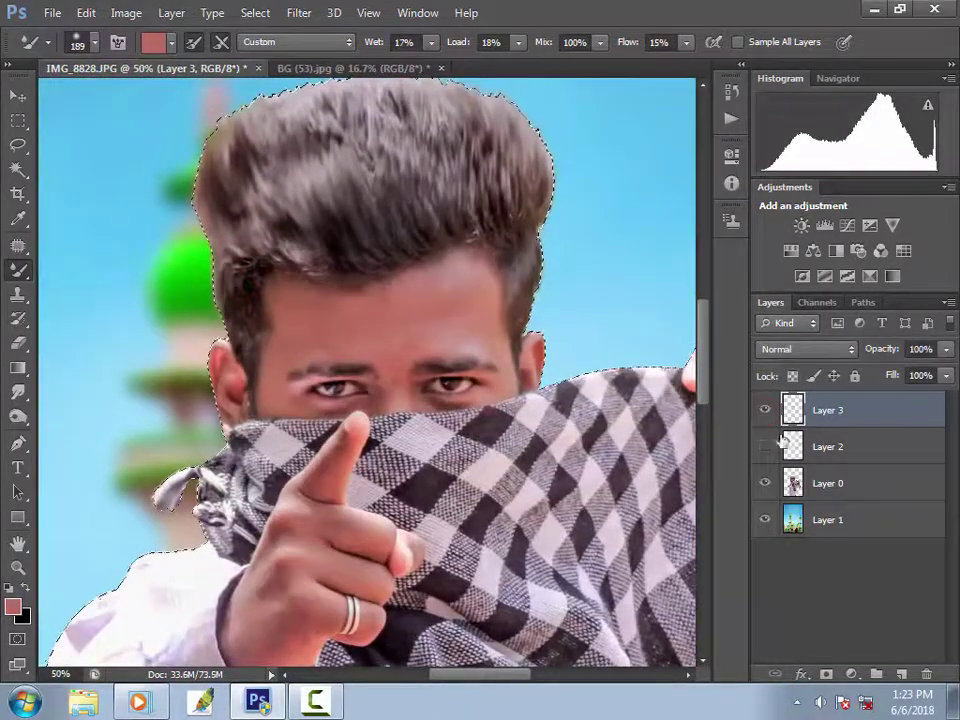
left_click(765, 447)
left_click(906, 446)
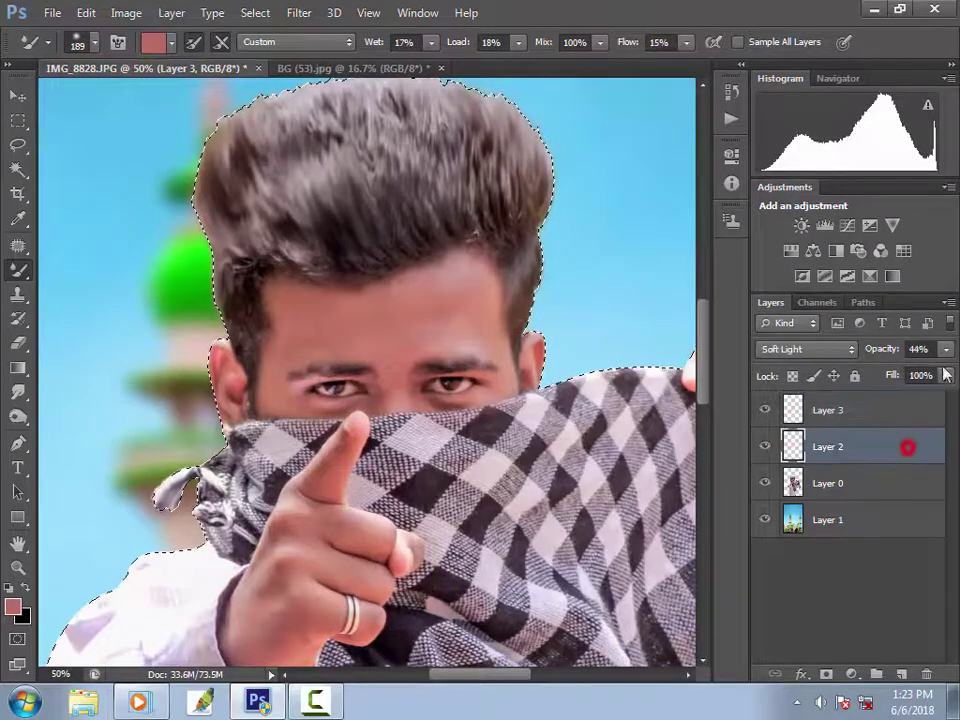
left_click(945, 349)
left_click_drag(891, 371, 930, 371)
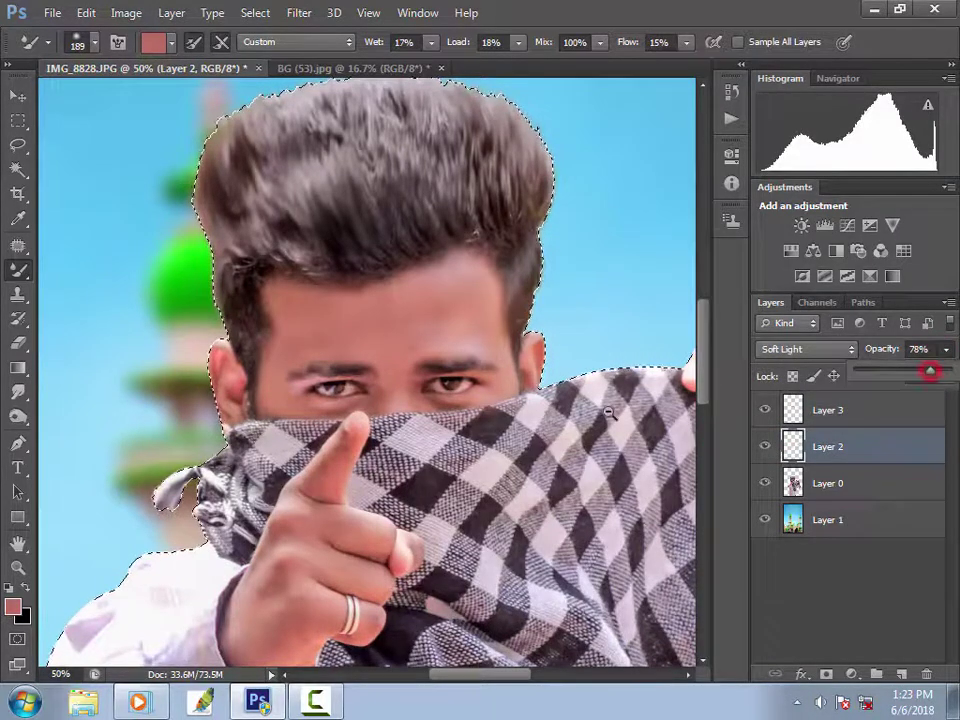
scroll(462, 410, "down", 4)
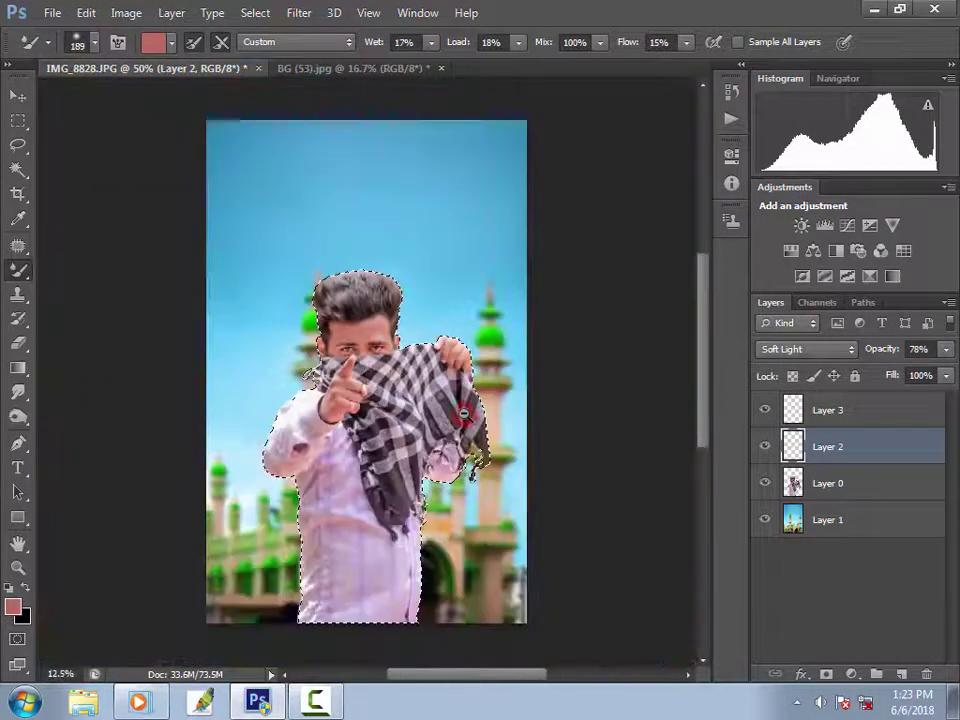
key("l")
key("ctrl+d")
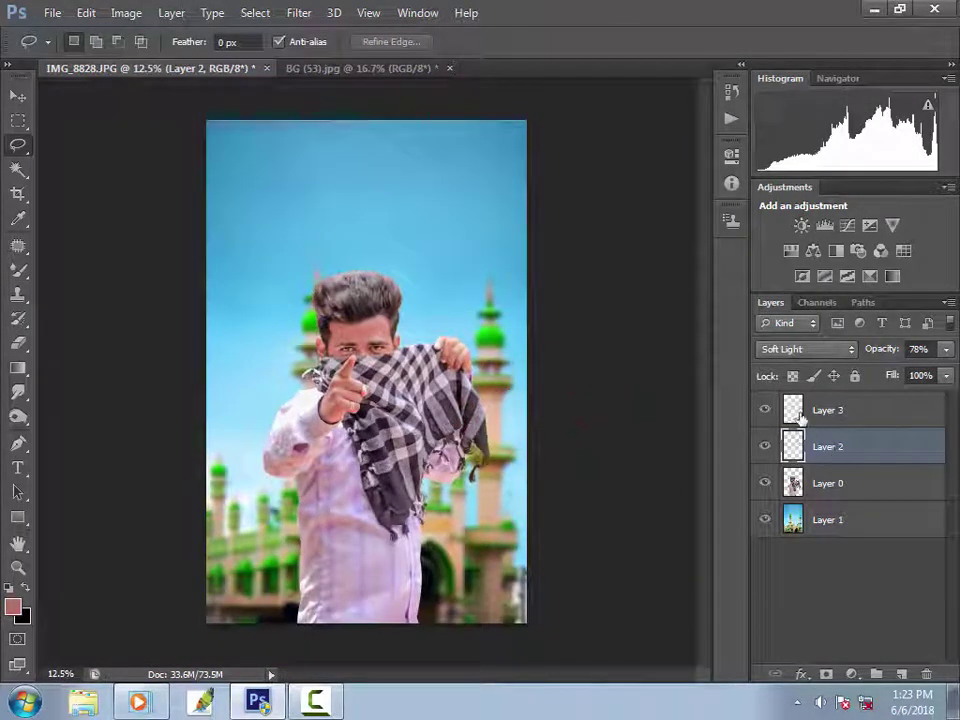
Step: Lighten the smoothed skin on Layer 3 by shifting the Levels midtones, and compare the image with and without that layer
left_click(796, 411)
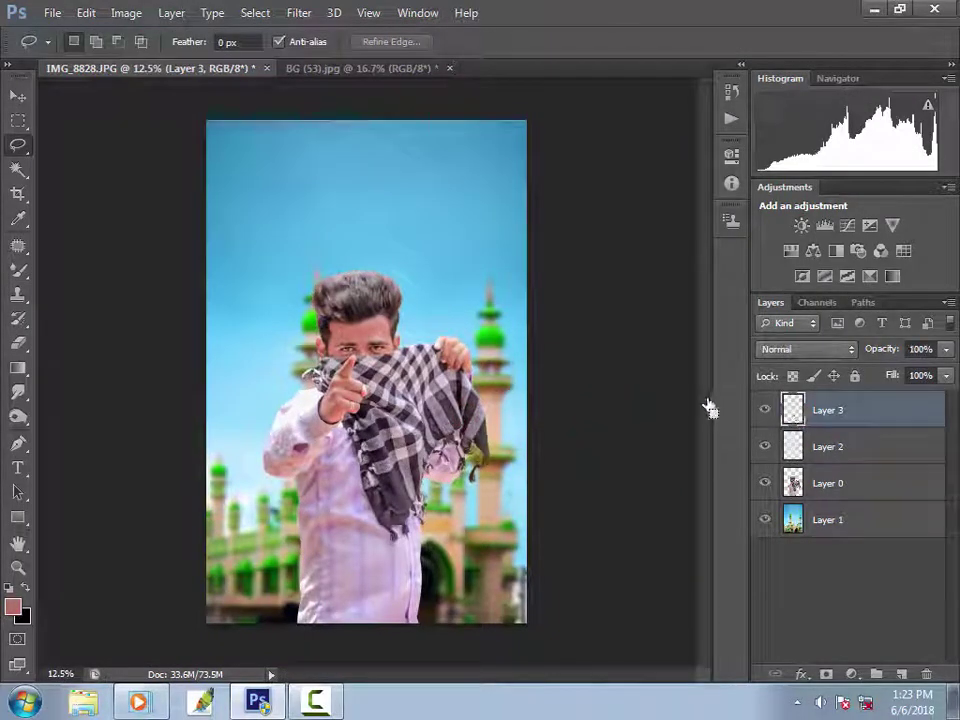
key("ctrl+l")
left_click_drag(474, 129, 818, 207)
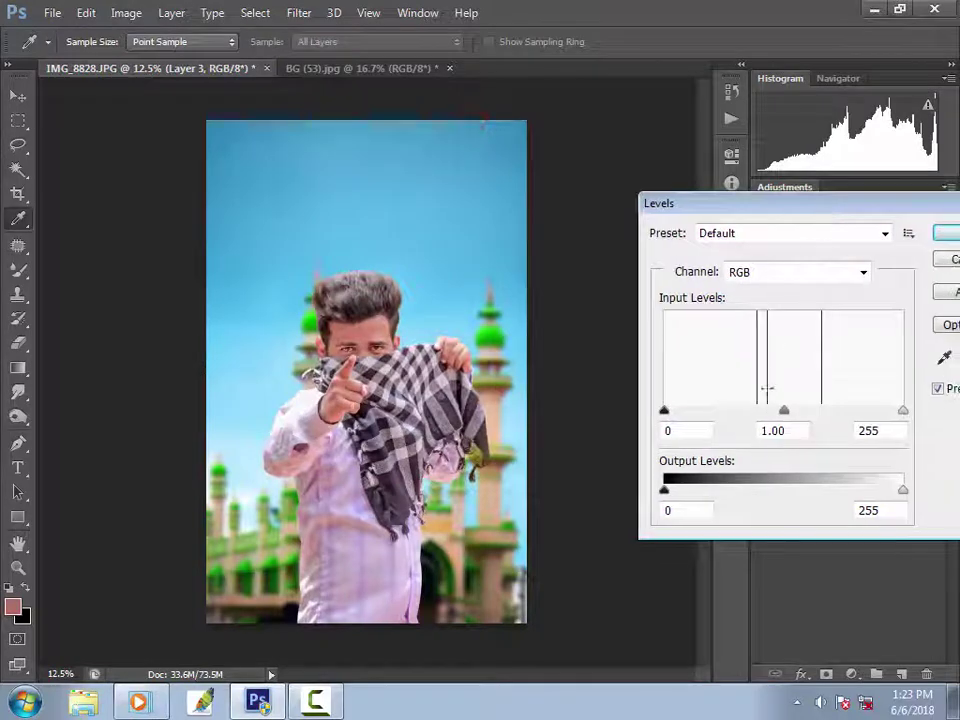
left_click_drag(758, 417, 754, 408)
key("Return")
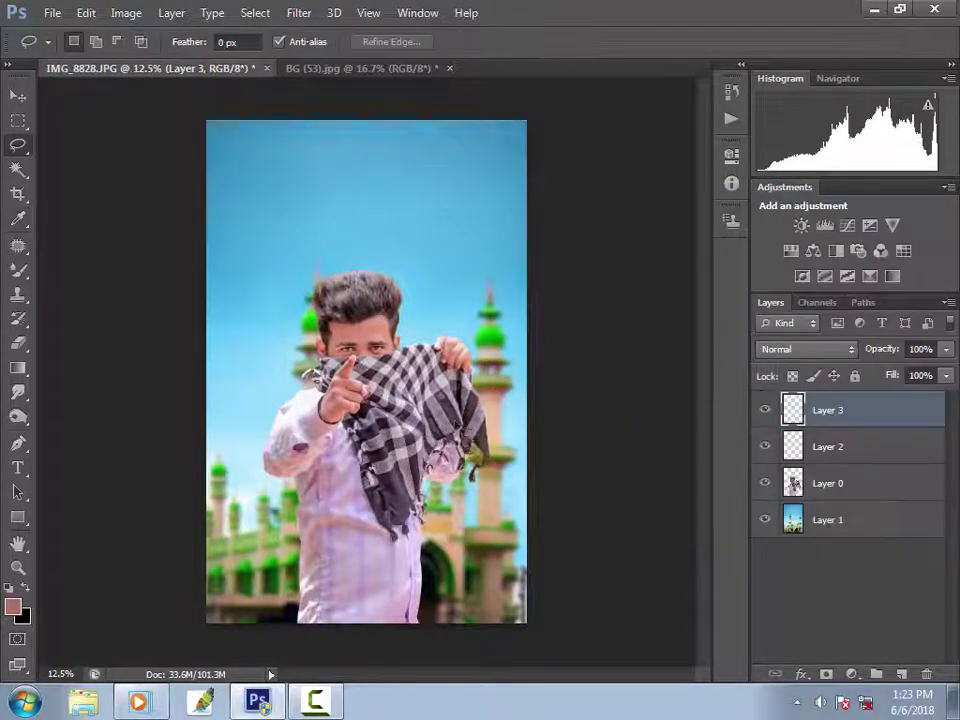
scroll(345, 358, "up", 3)
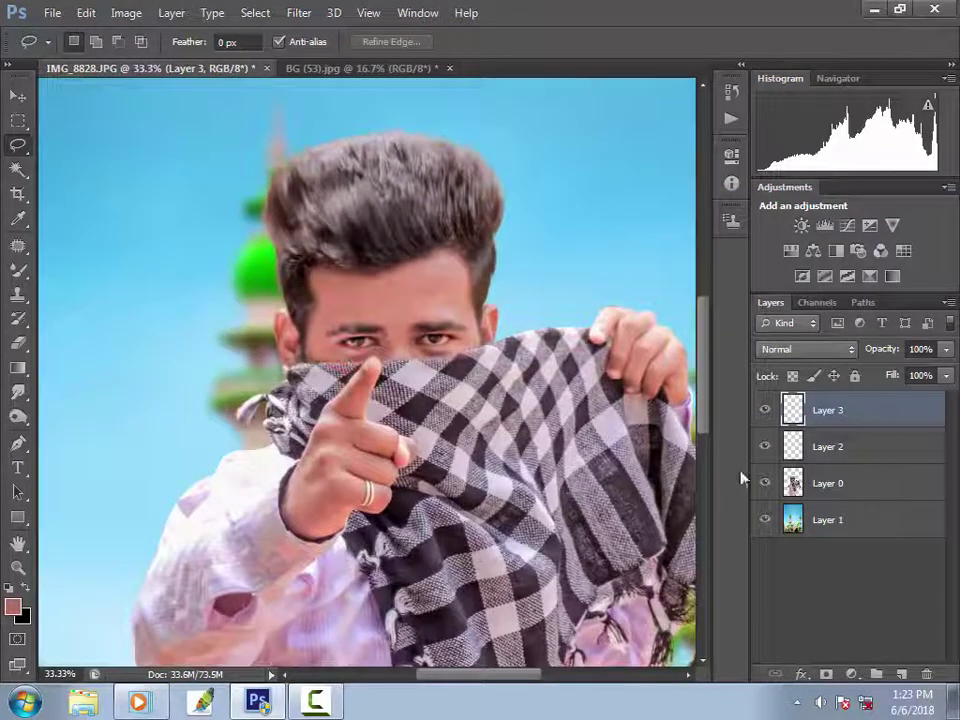
left_click(767, 404)
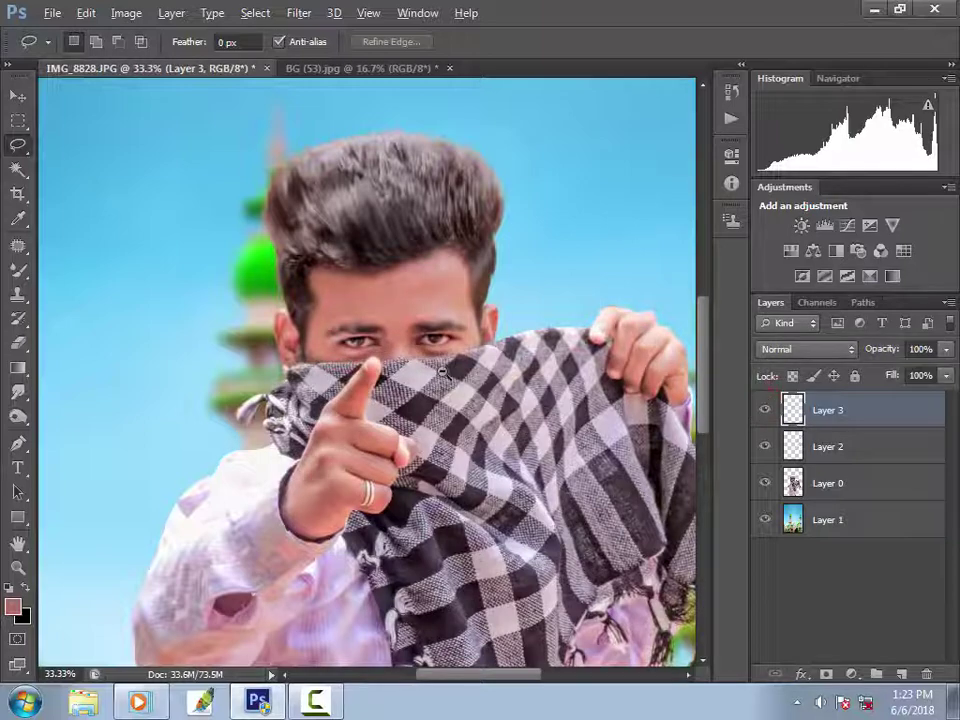
scroll(441, 370, "down", 5)
scroll(441, 370, "up", 2)
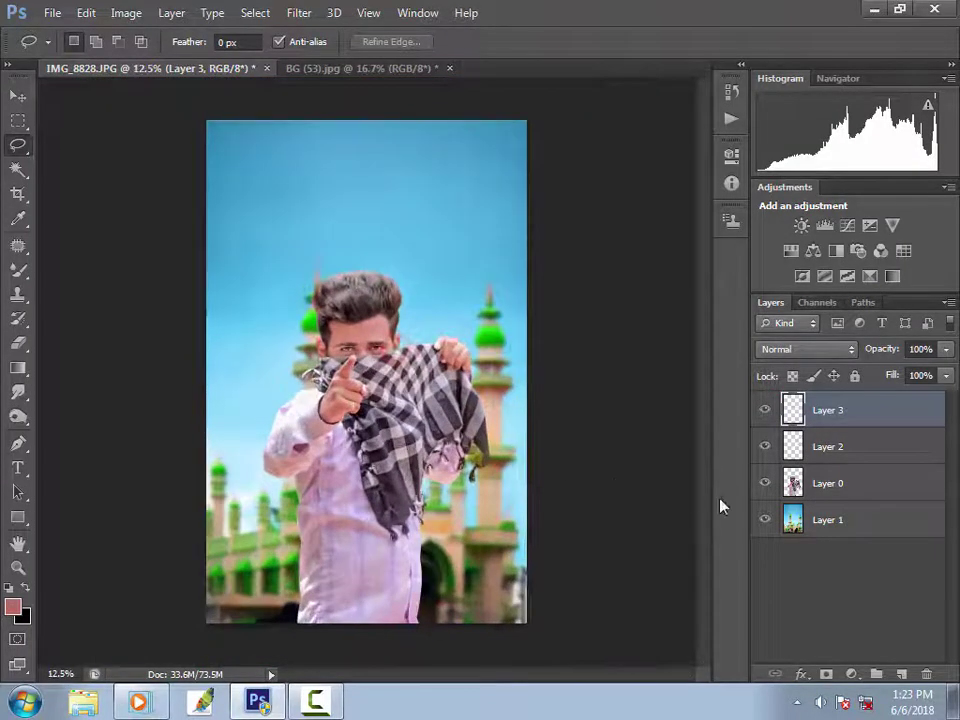
Step: Reshape the man's sleeve and waist on Layer 0 with Liquify's Forward Warp tool at brush size 751
left_click(817, 486)
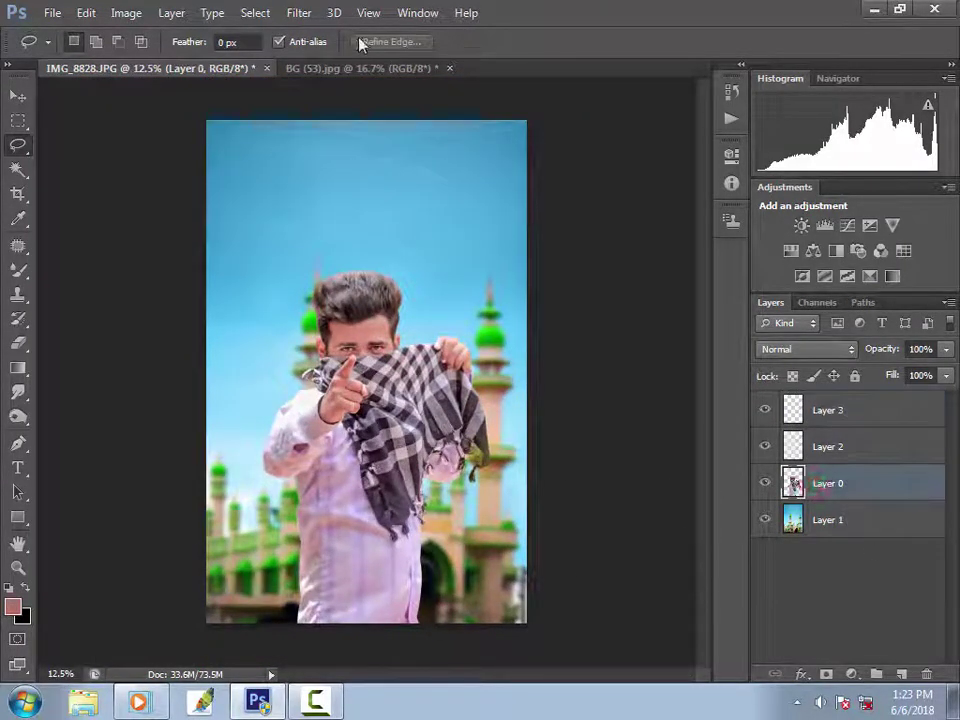
left_click(299, 12)
left_click(320, 139)
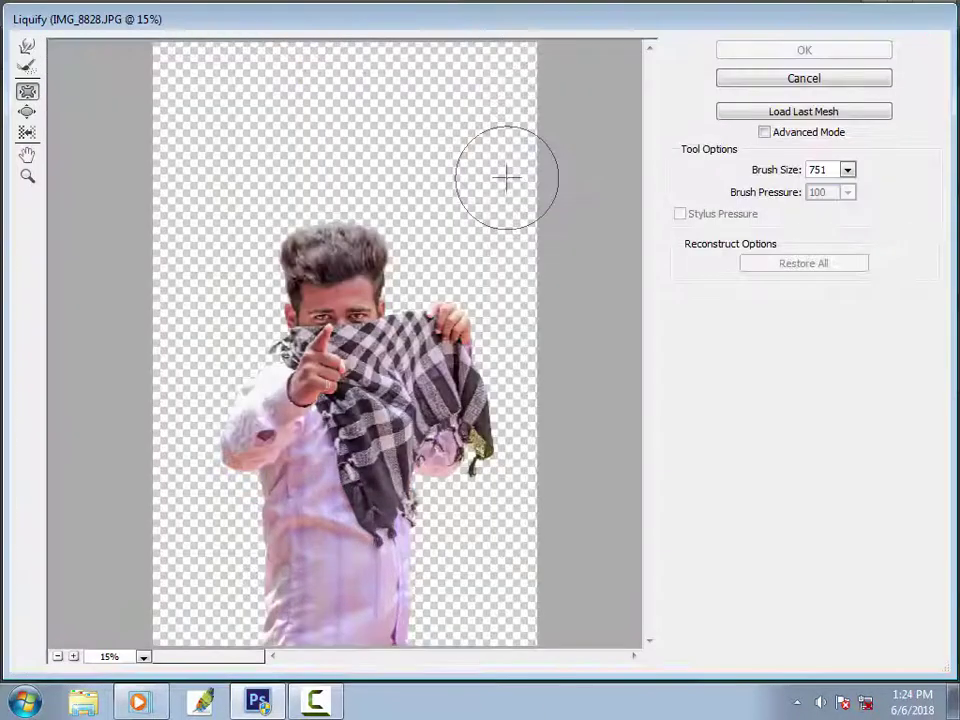
left_click(403, 579)
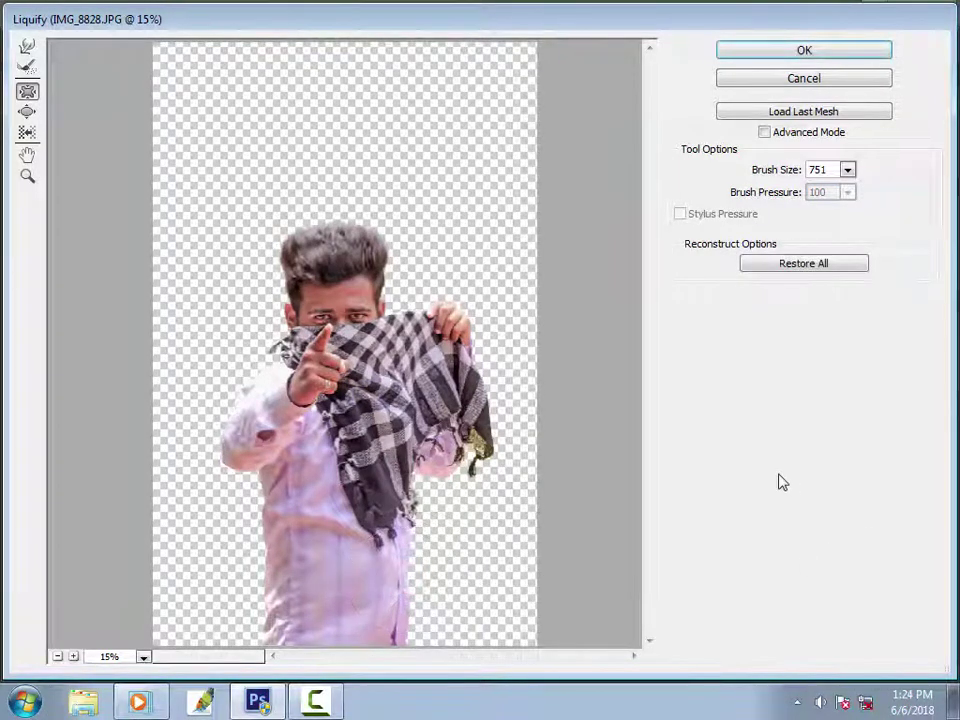
key("ctrl+z")
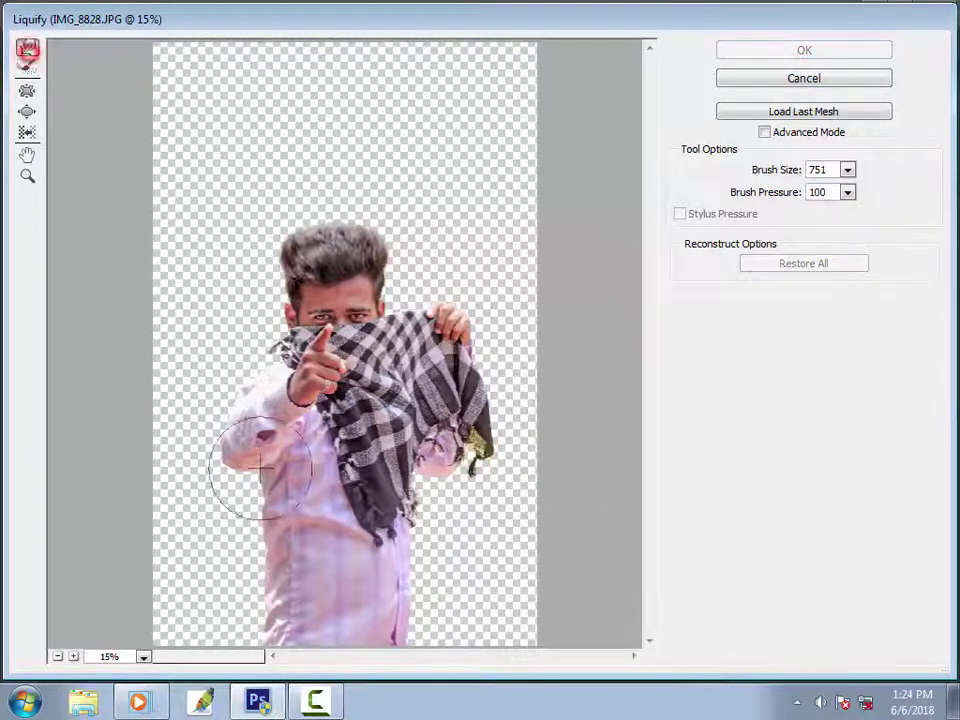
mouse_move(262, 465)
left_mouse_down()
mouse_move(399, 597)
mouse_move(435, 606)
mouse_move(293, 543)
left_mouse_up()
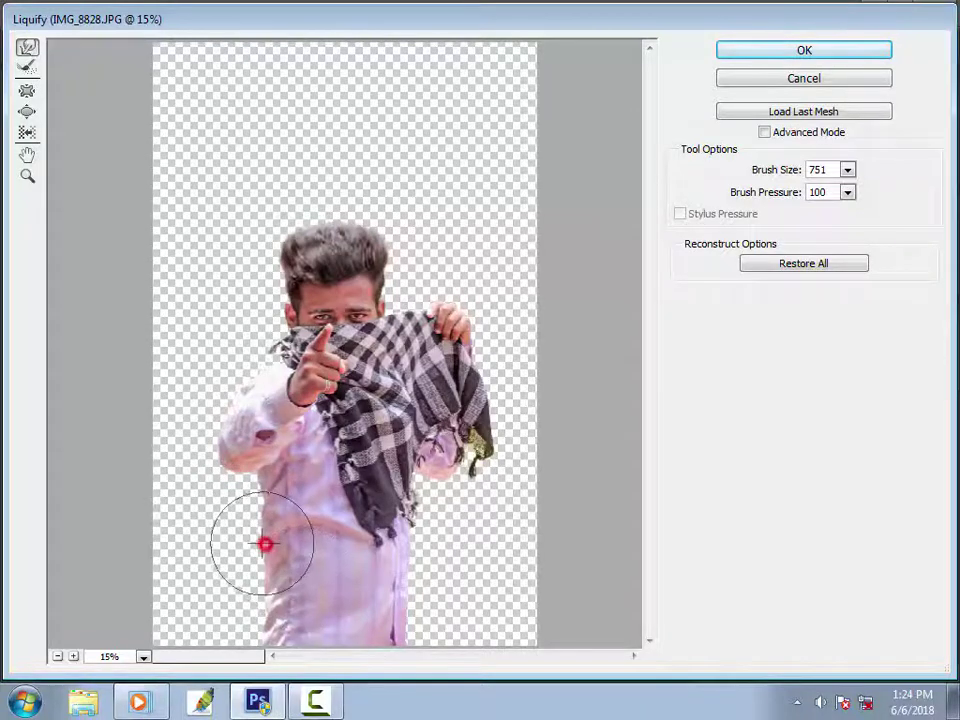
left_click_drag(267, 502, 268, 518)
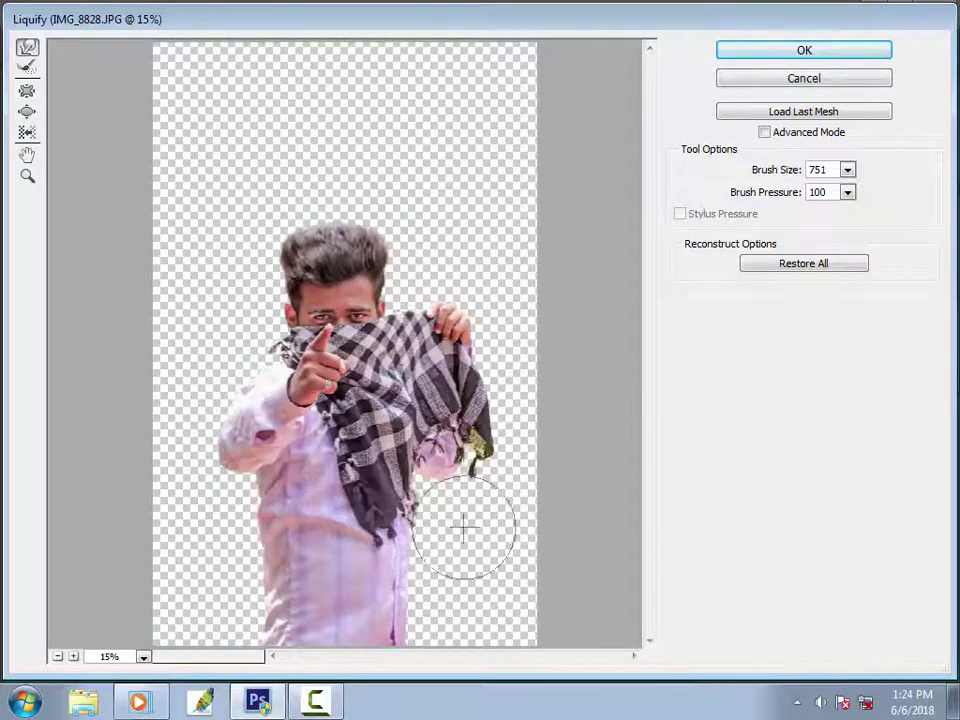
mouse_move(463, 530)
left_mouse_down()
mouse_move(406, 549)
mouse_move(422, 559)
mouse_move(426, 608)
mouse_move(396, 597)
mouse_move(415, 597)
mouse_move(405, 557)
mouse_move(417, 605)
mouse_move(368, 598)
left_mouse_up()
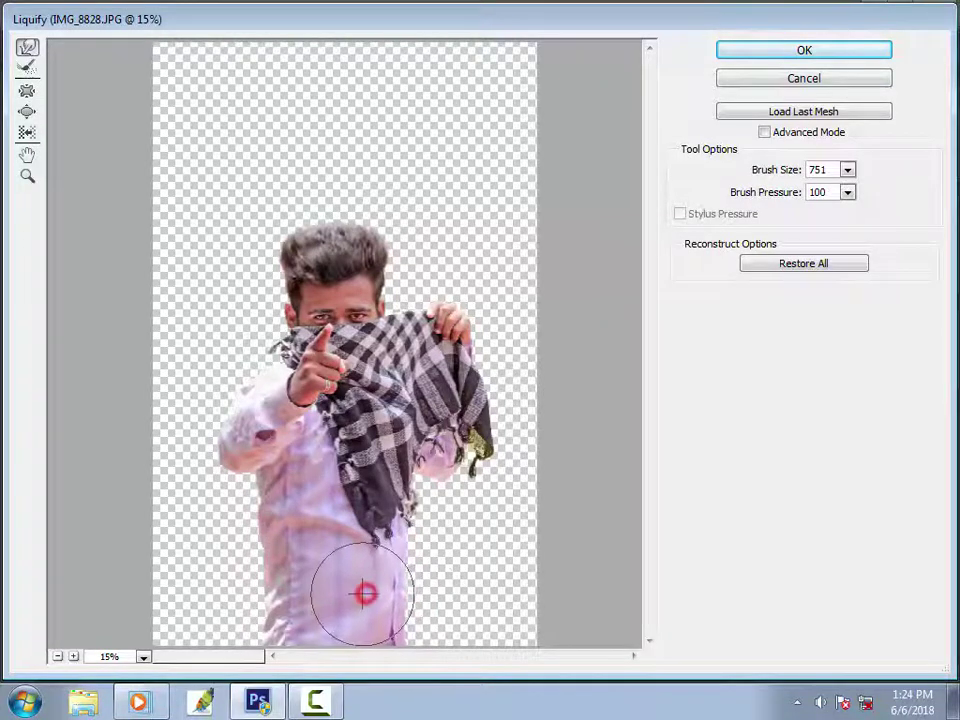
key("Return")
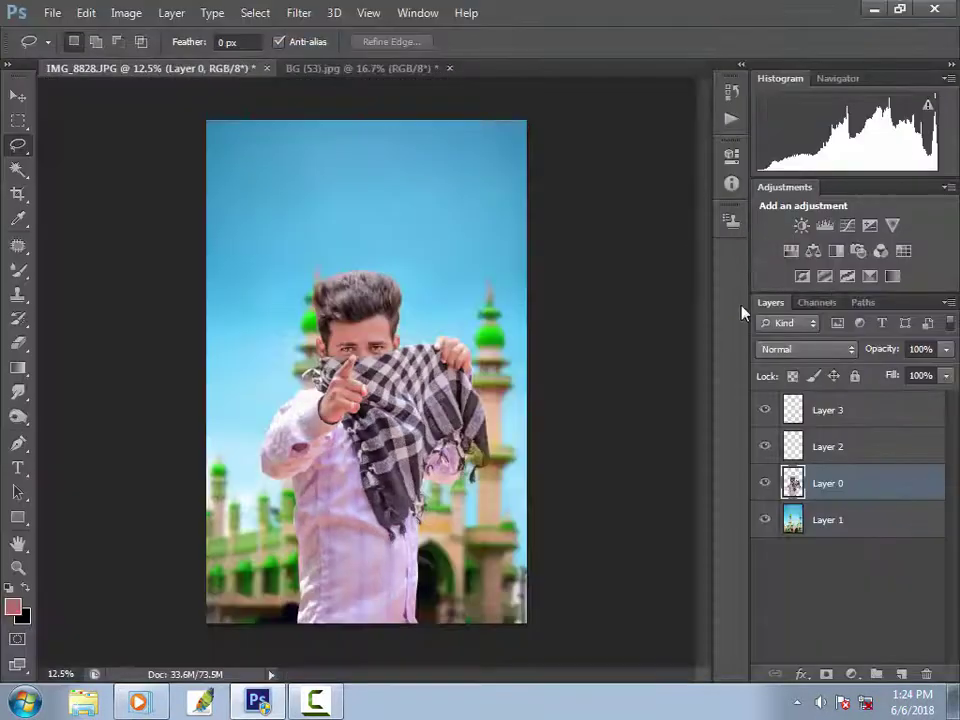
Step: Brighten Layer 0 with Levels, setting midtones to 1.19 and the white input to 238, and raise the black input slightly
key("ctrl+plus")
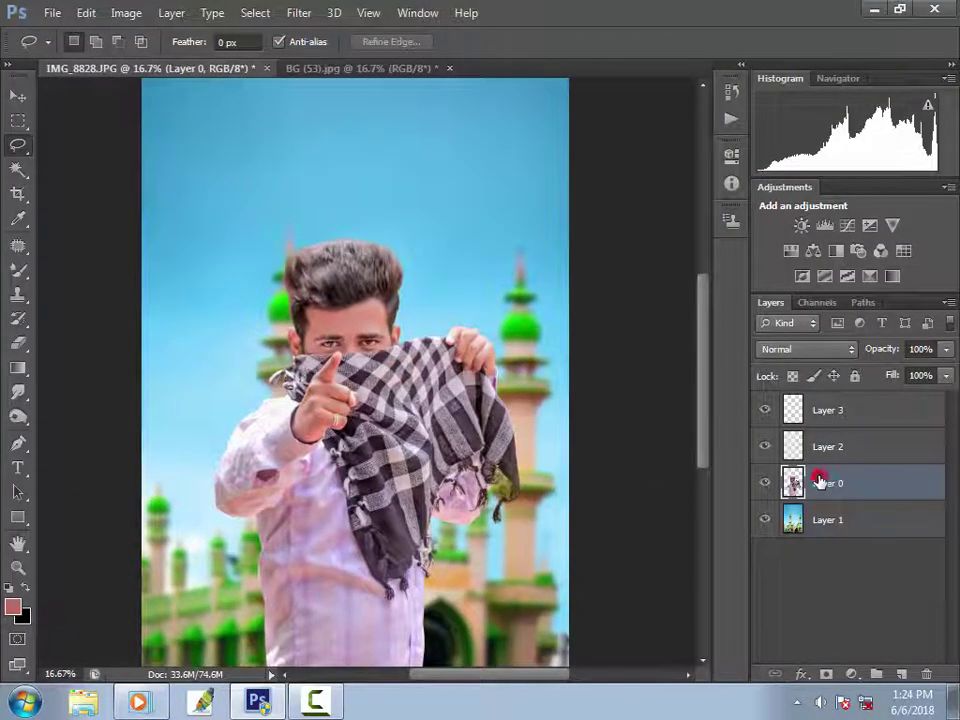
key("ctrl+minus")
key("ctrl+l")
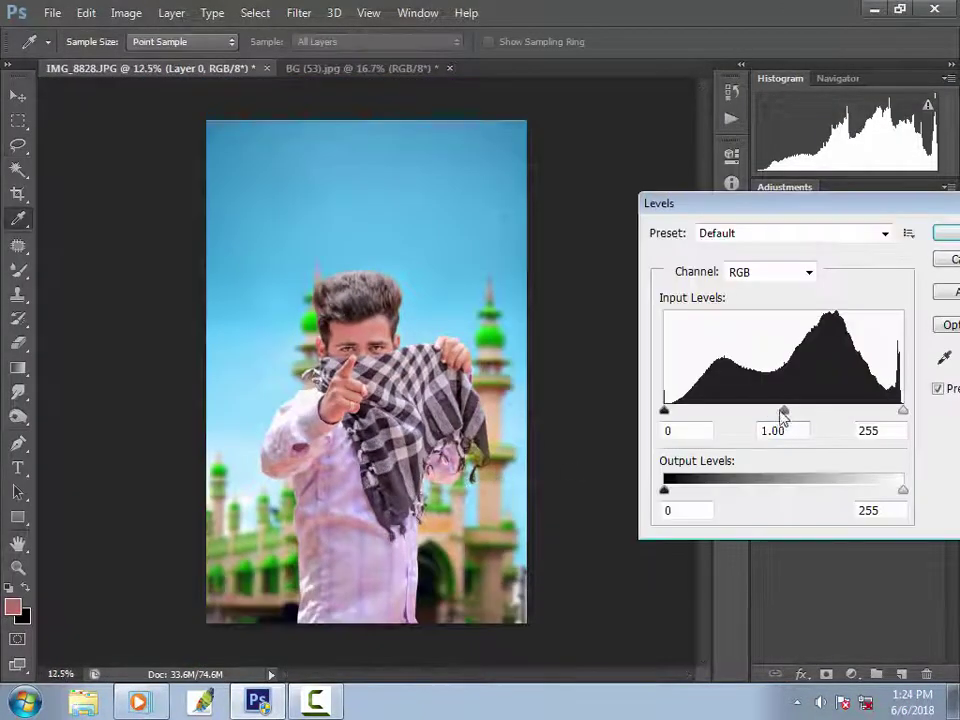
left_click_drag(782, 411, 770, 410)
left_click_drag(901, 411, 886, 411)
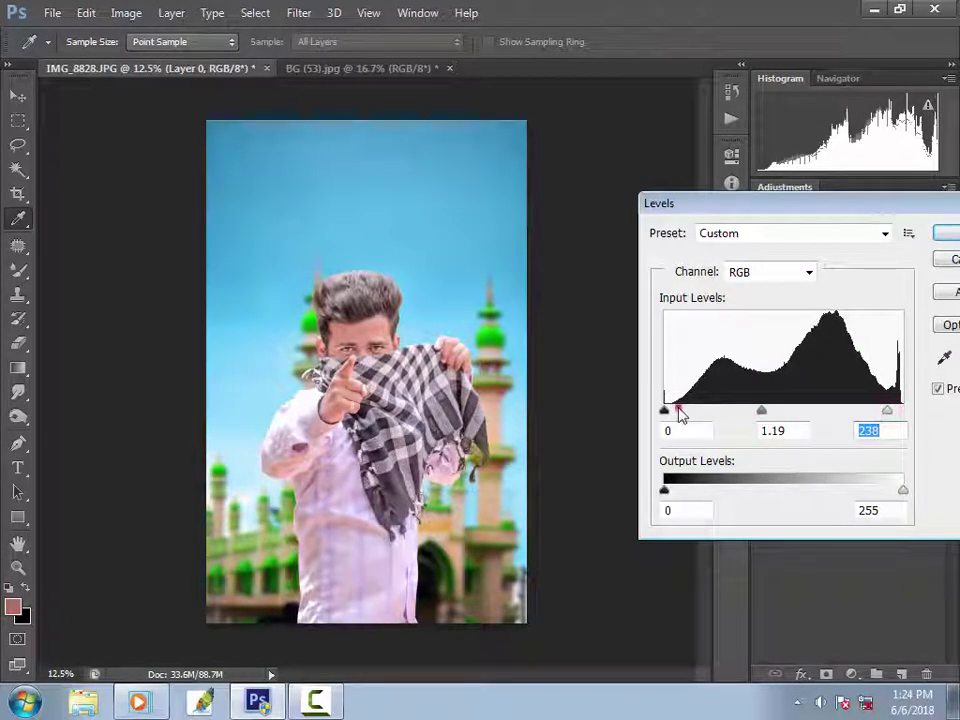
left_click_drag(665, 411, 683, 411)
key("Return")
key("l")
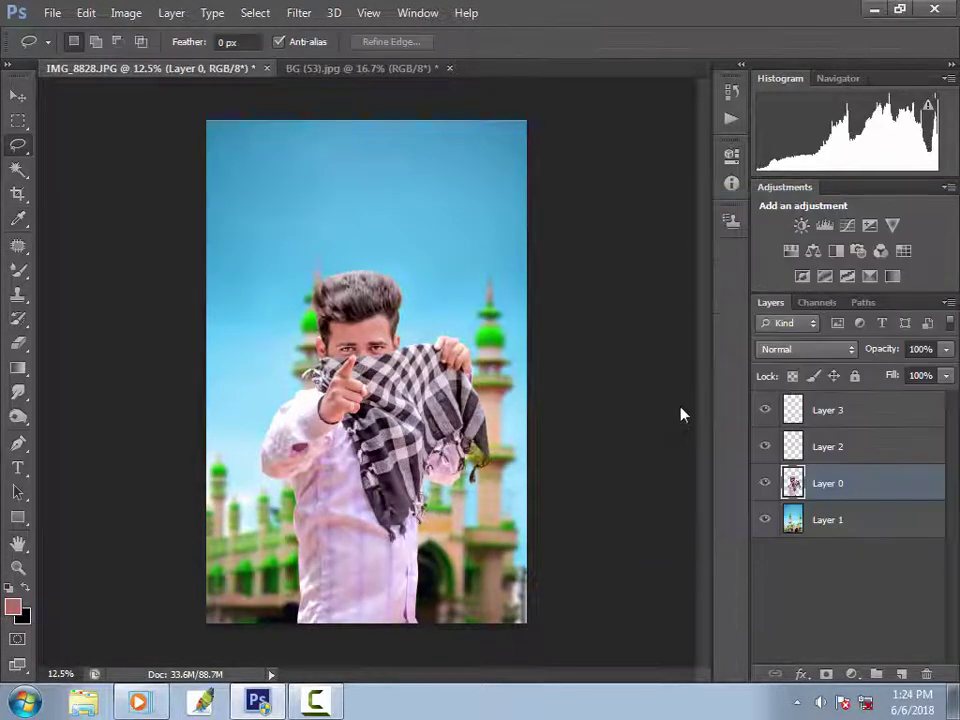
Step: Combine Layer 0, Layer 2 and Layer 3 into one smart object and rasterize it
left_click(840, 410, "shift")
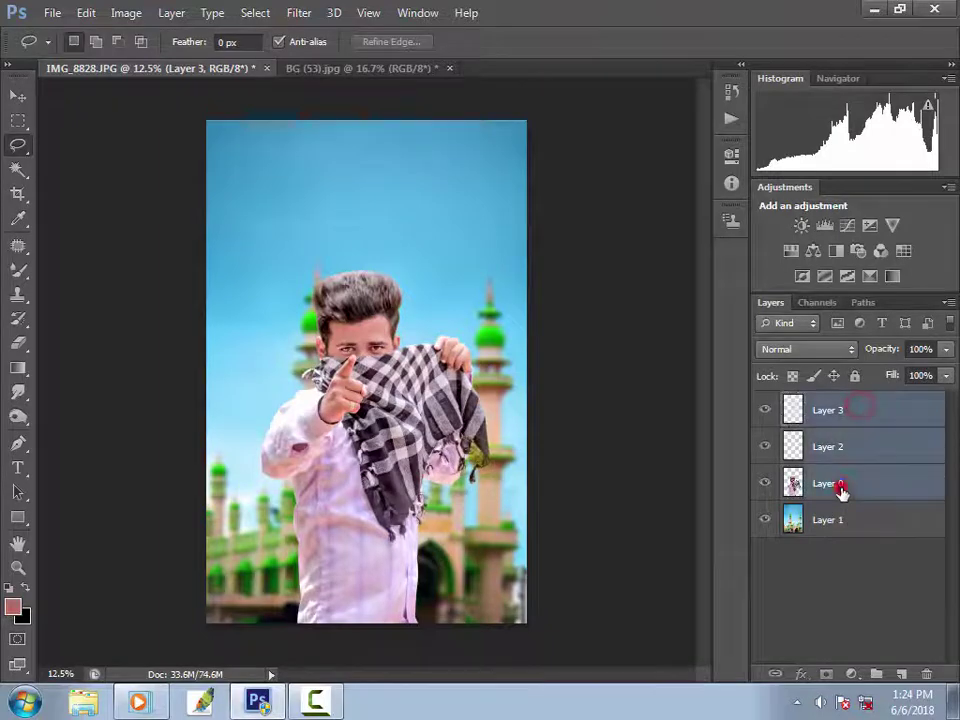
right_click(840, 487)
left_click(548, 195)
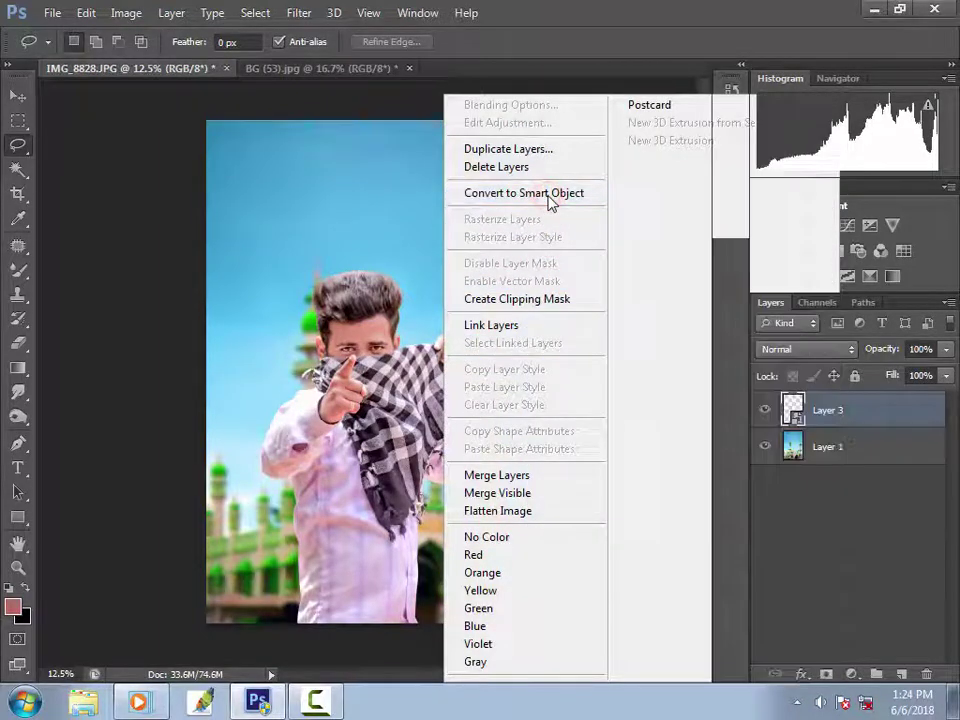
key("b")
left_click(570, 316)
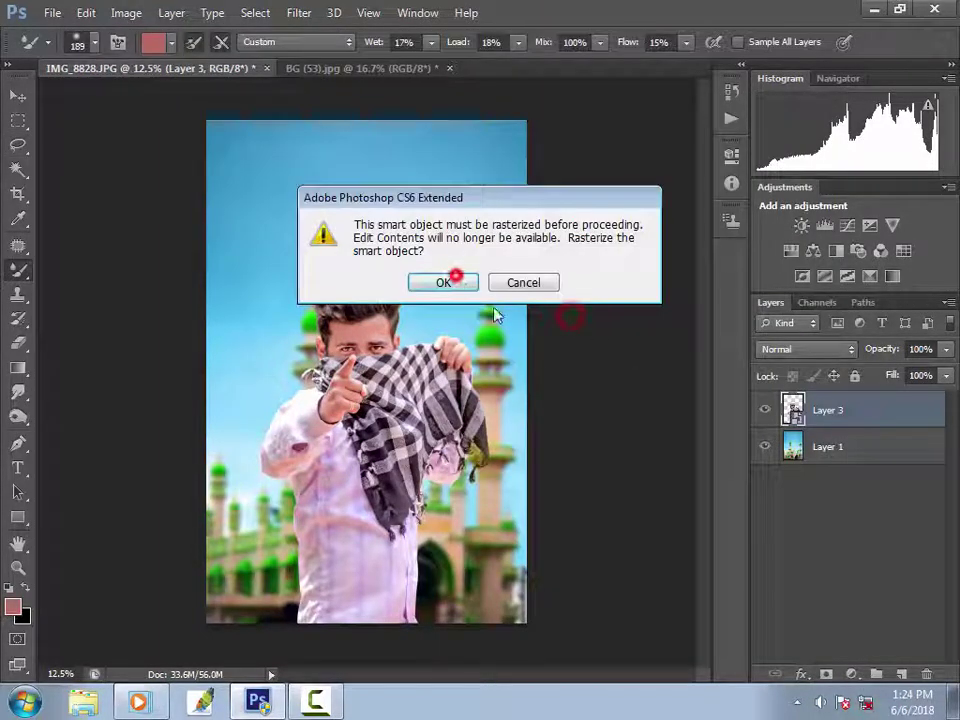
left_click(455, 278)
Step: Apply Selective Color to the man's layer, reducing black in the Reds and increasing black in the Blacks
left_click(122, 12)
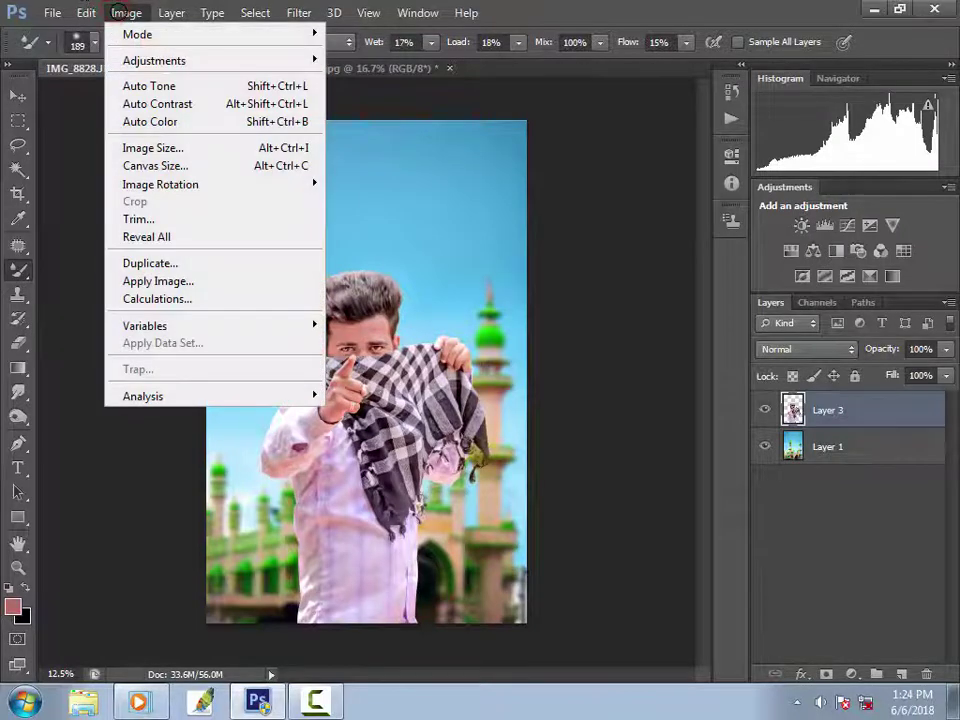
left_click(191, 60)
left_click(412, 342)
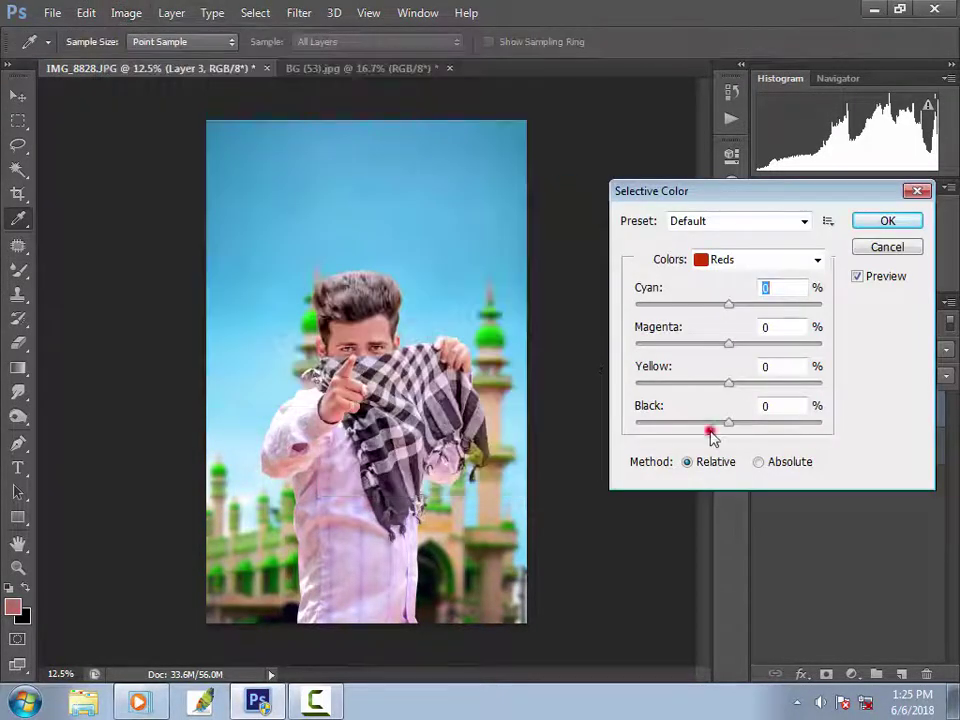
left_click(746, 259)
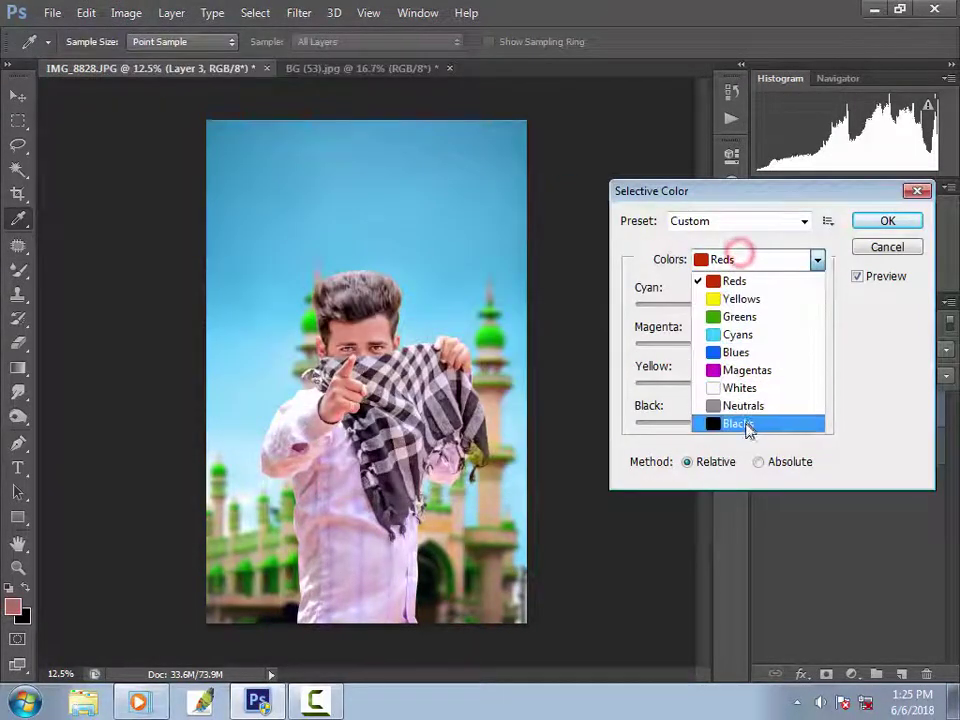
left_click(746, 422)
left_click(758, 426)
key("Return")
key("b")
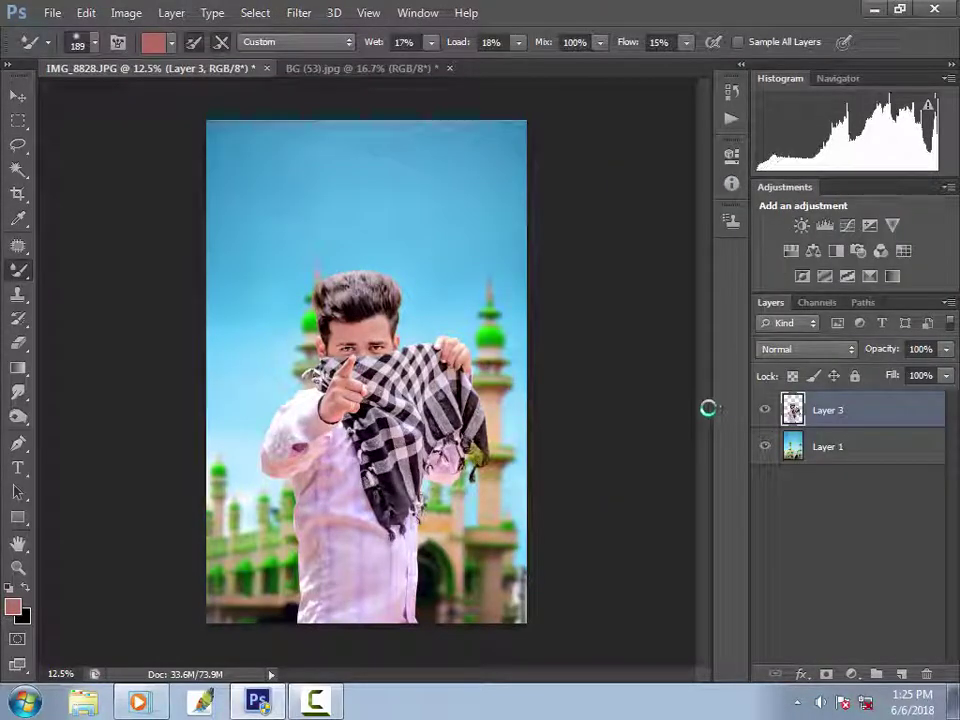
Step: Save the document as IMG_8828.psd and combine Layer 3 and Layer 1 into one smart object, rasterized as a single layer
left_click(818, 447, "shift")
right_click(818, 447)
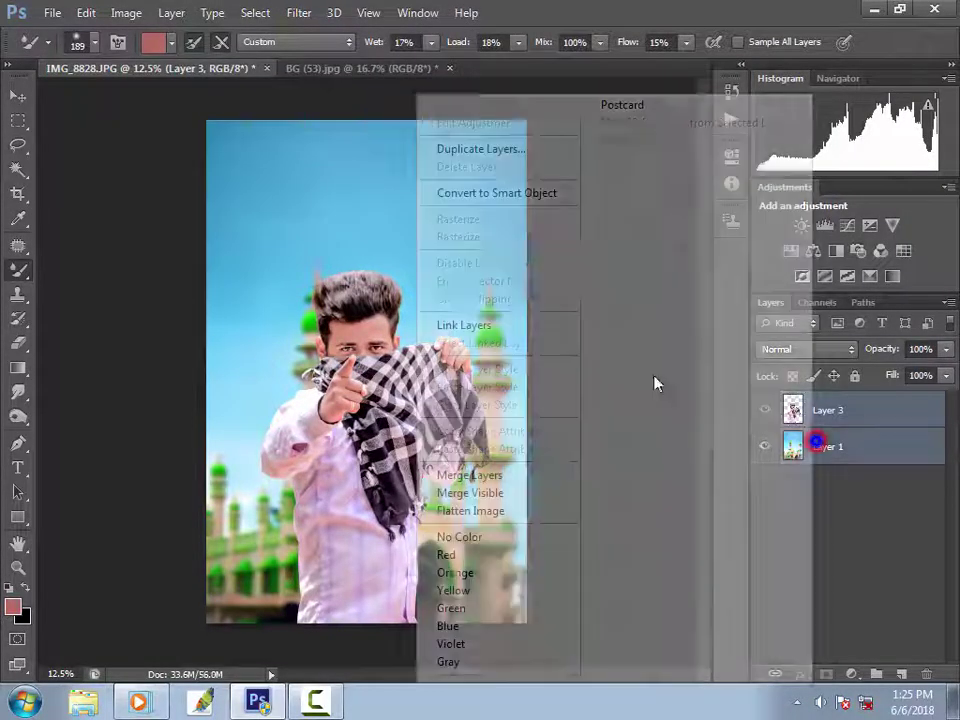
left_click(369, 222)
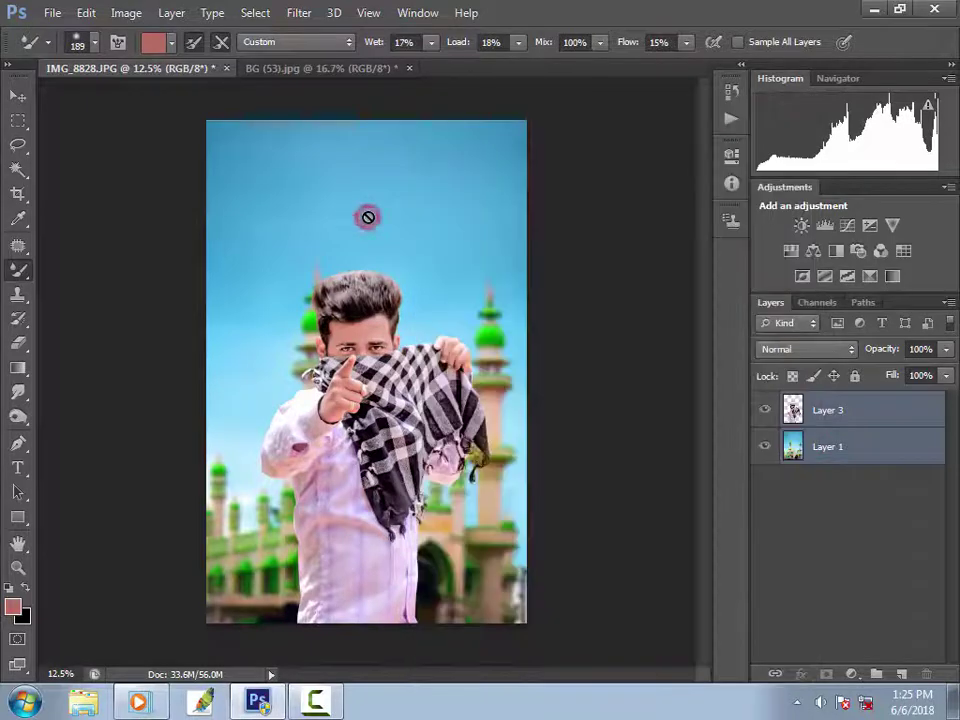
right_click(377, 218)
left_click(698, 388)
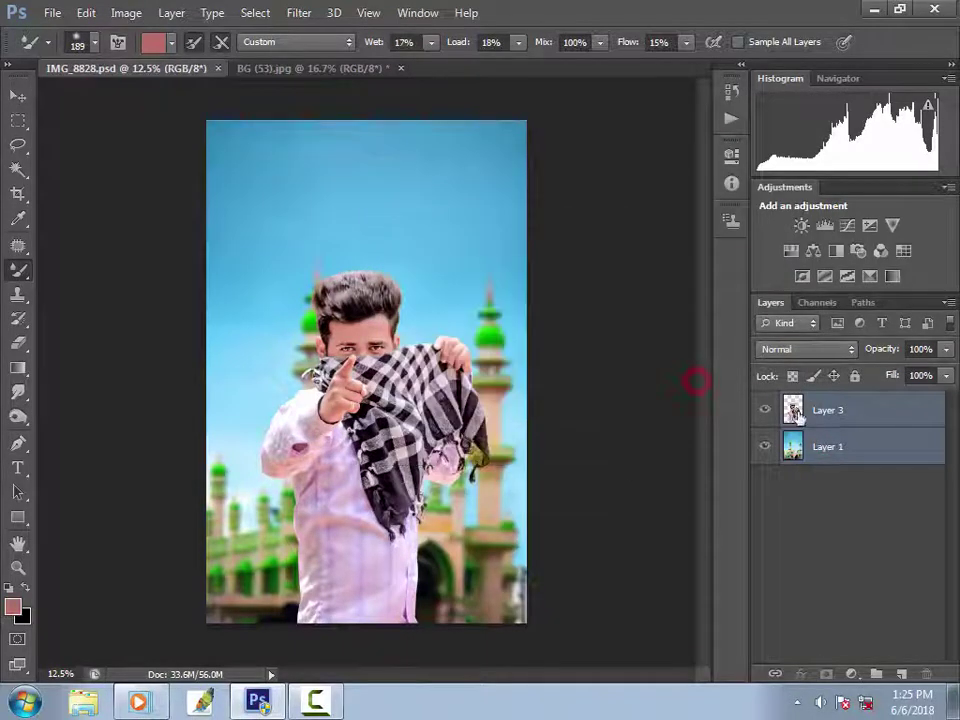
right_click(814, 407)
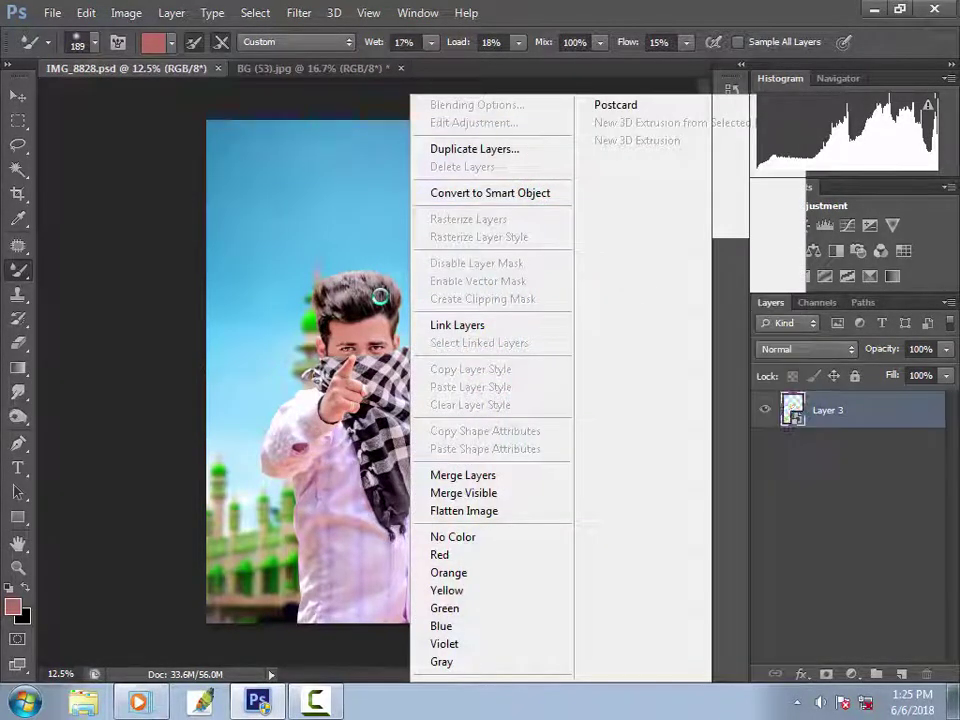
left_click(379, 298)
left_click(414, 281)
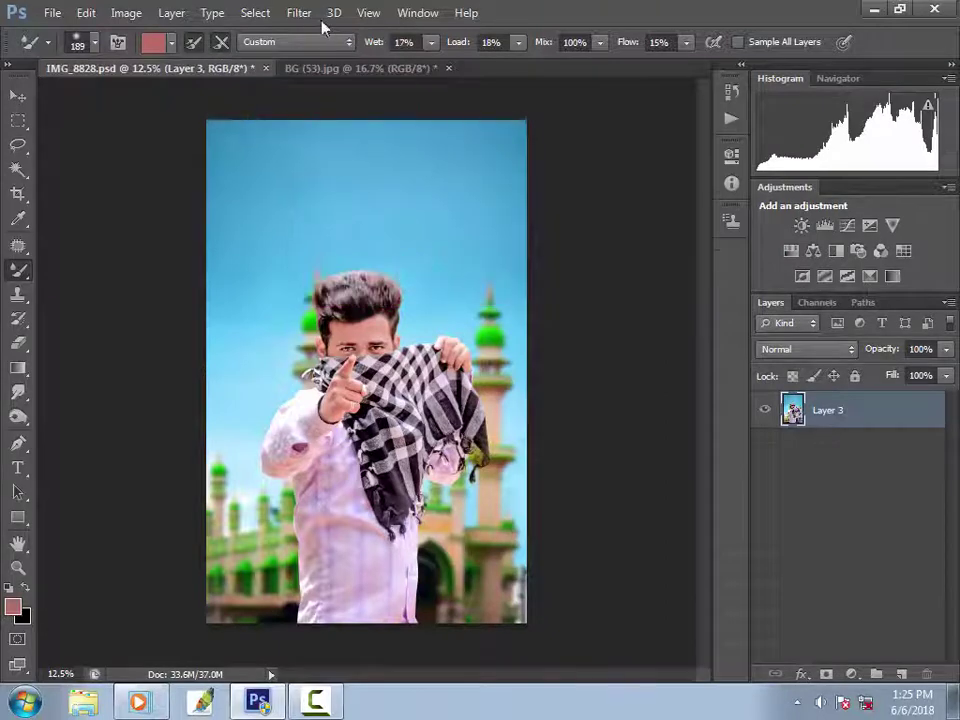
Step: Open the Color Efex Pro 4 filter on the combined layer, set Detail Extractor to 25%, and compare the image with and without it
left_click(300, 13)
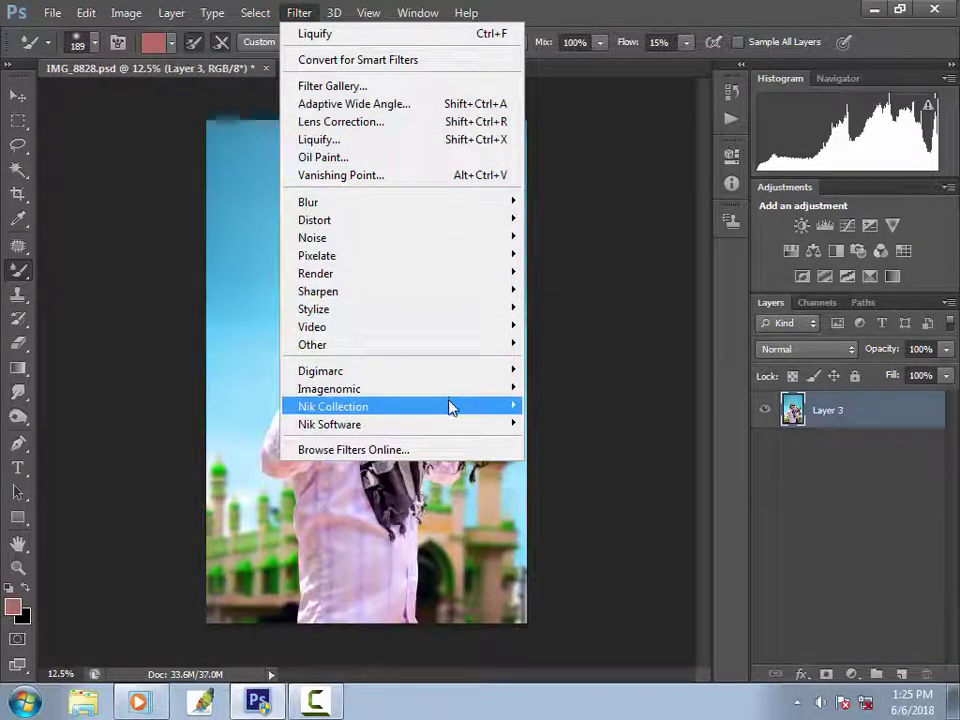
left_click(519, 407)
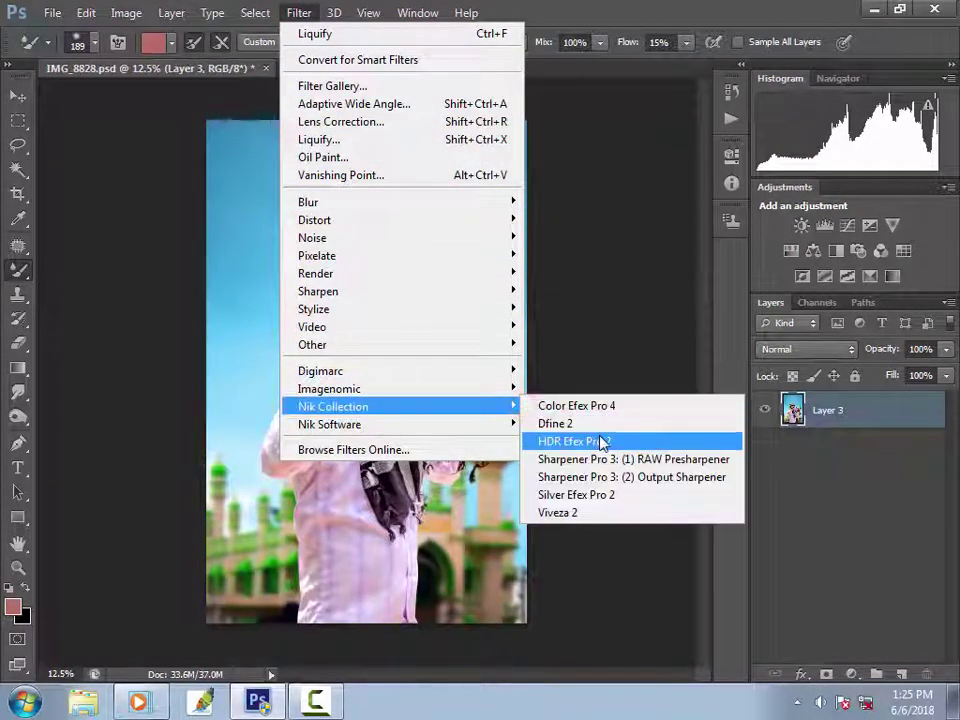
left_click(606, 407)
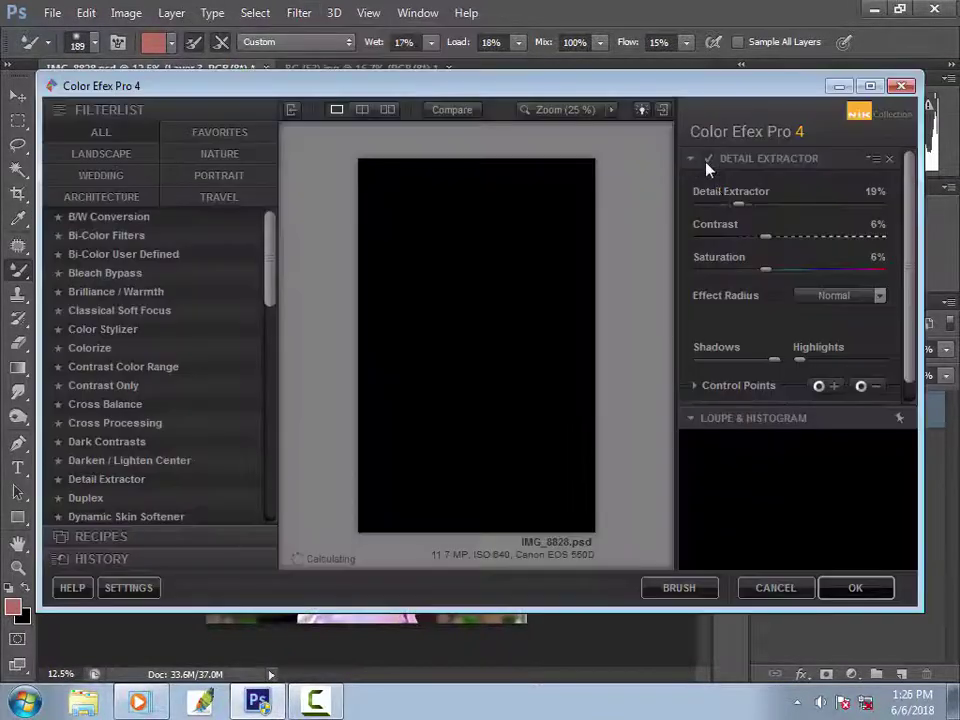
left_click(838, 296)
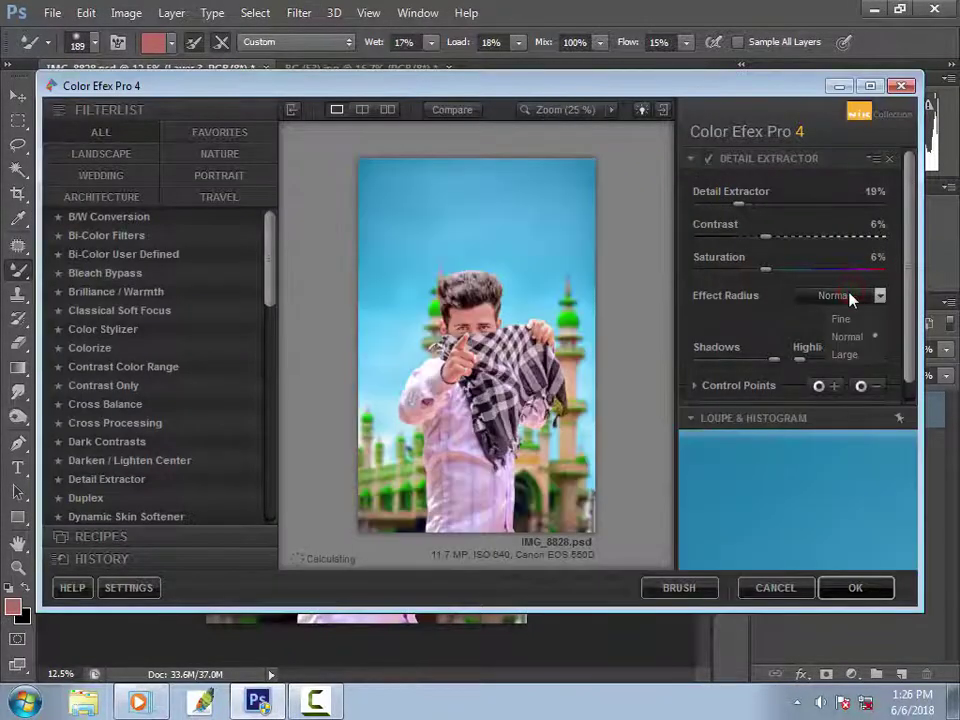
left_click(845, 295)
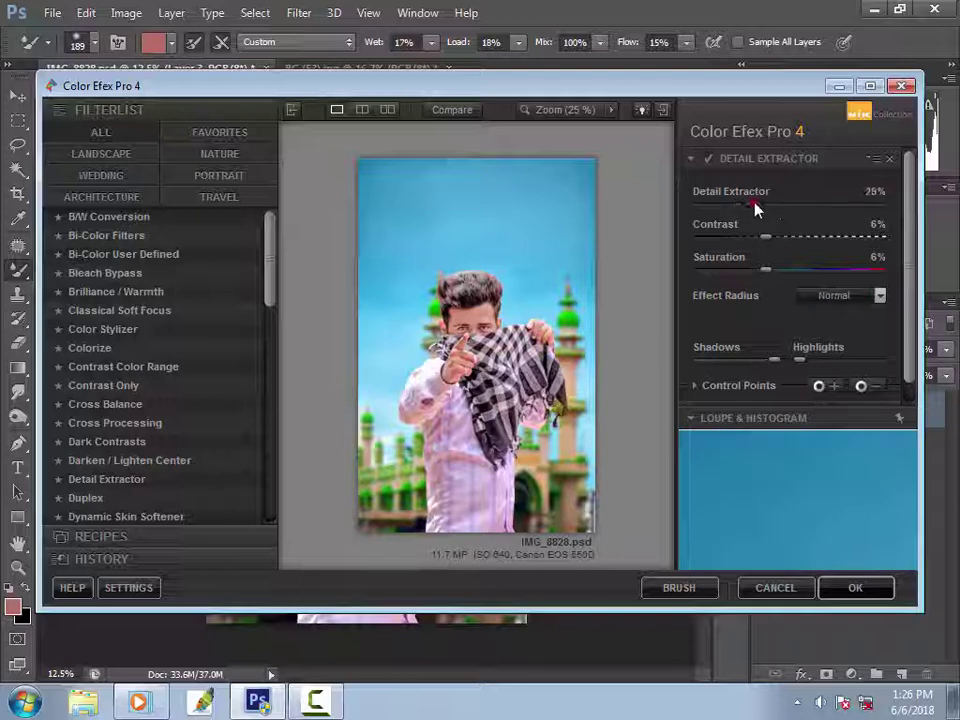
left_click(707, 158)
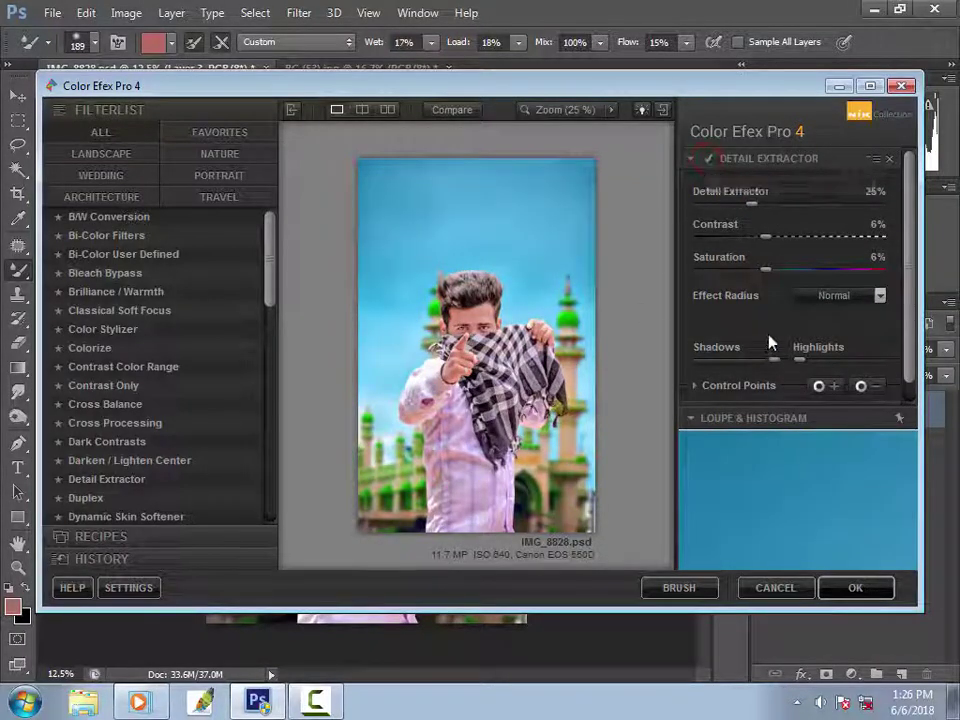
Step: Add an empty filter slot below Detail Extractor in the filter stack
scroll(760, 370, "down", 1)
scroll(748, 388, "down", 1)
left_click(742, 391)
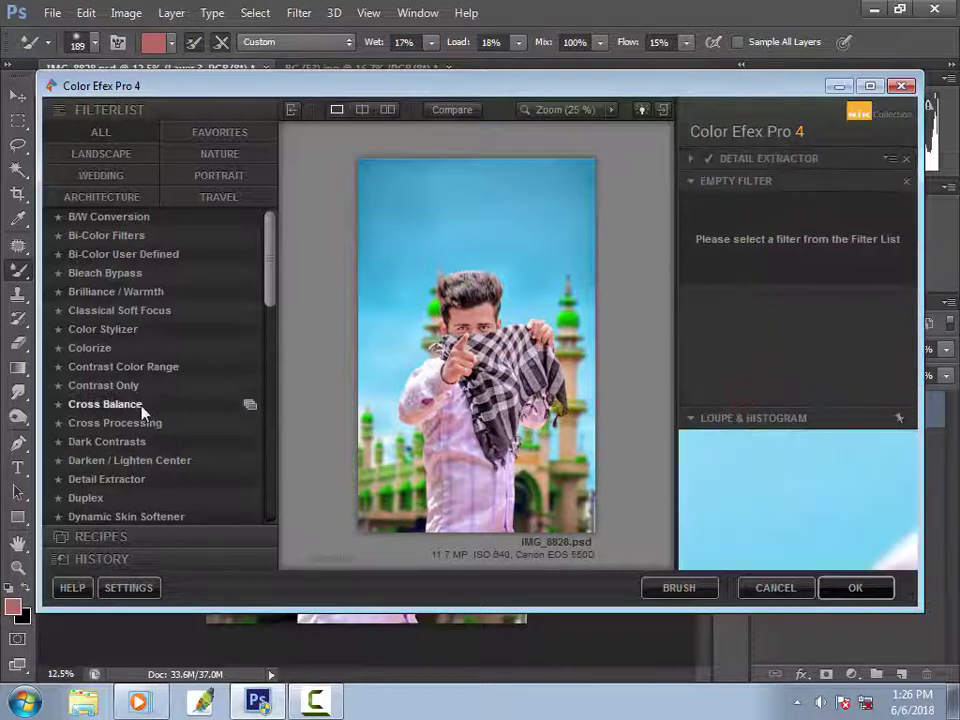
Step: Try the Dark Contrasts filter in the empty slot below Detail Extractor
scroll(130, 455, "down", 1)
scroll(130, 458, "down", 1)
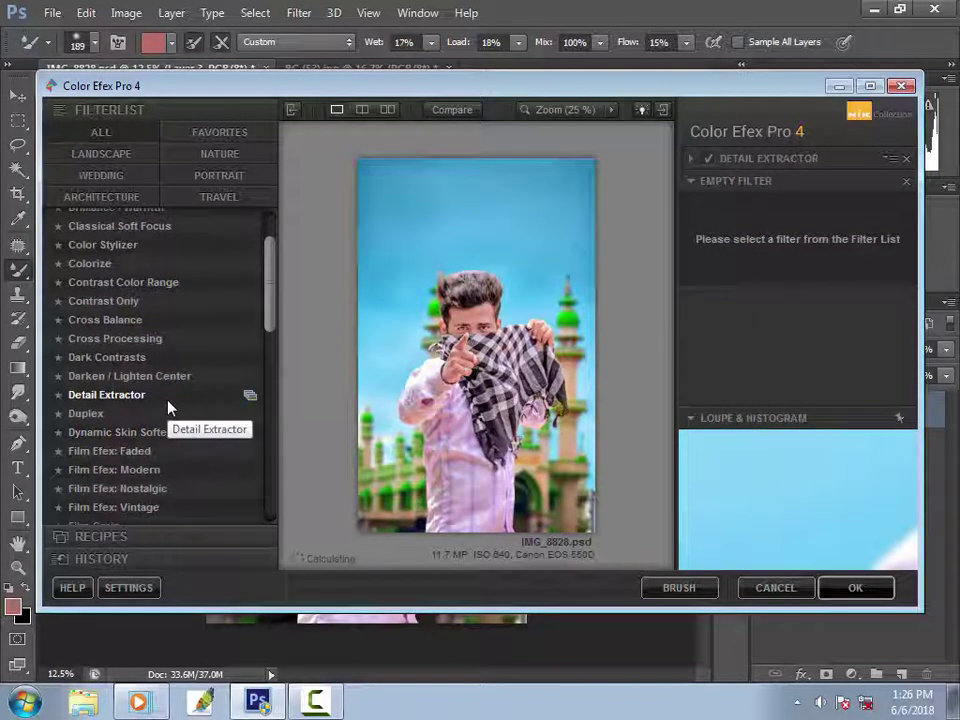
scroll(152, 452, "up", 3)
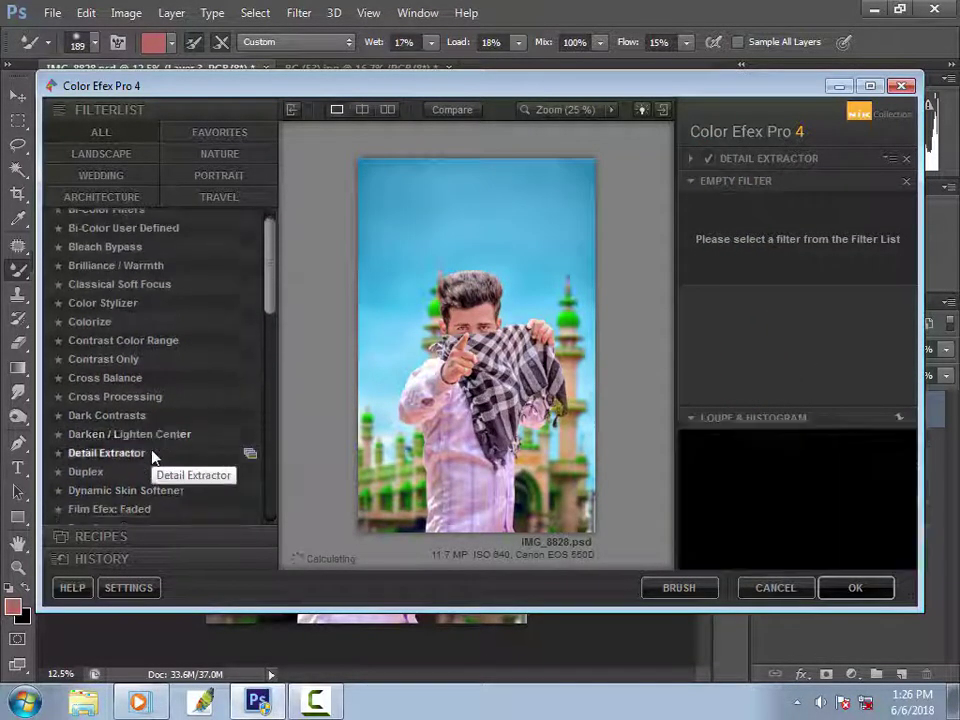
scroll(137, 437, "down", 8)
scroll(137, 437, "up", 9)
left_click(139, 416)
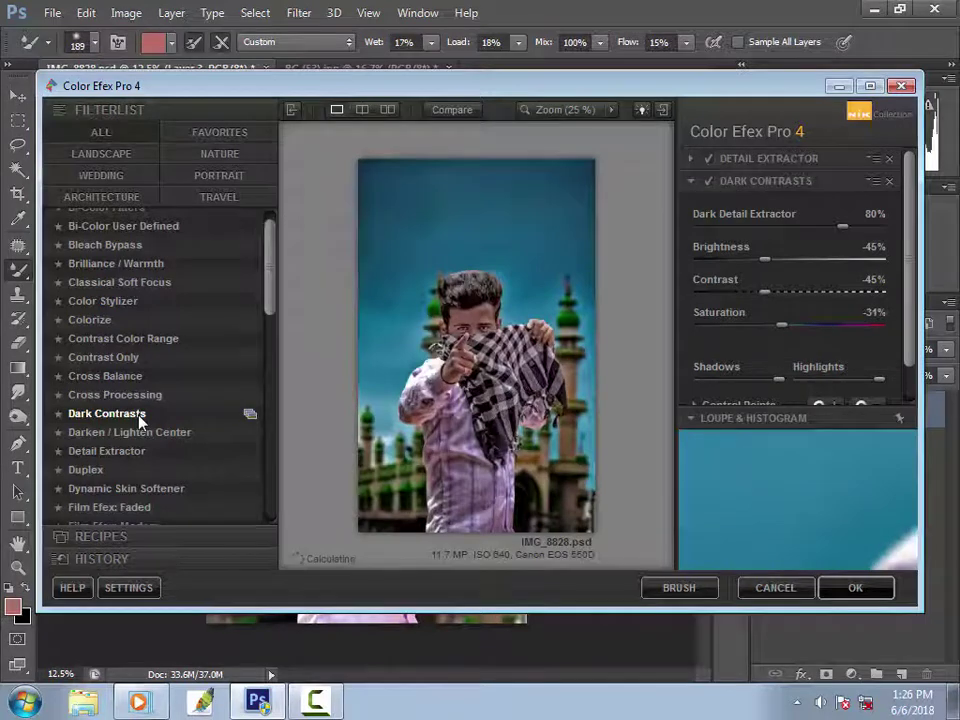
Step: Try the Indian Summer filter in the second slot with method 4 and a reduced Enhance Foliage amount
scroll(133, 430, "down", 7)
scroll(128, 459, "down", 12)
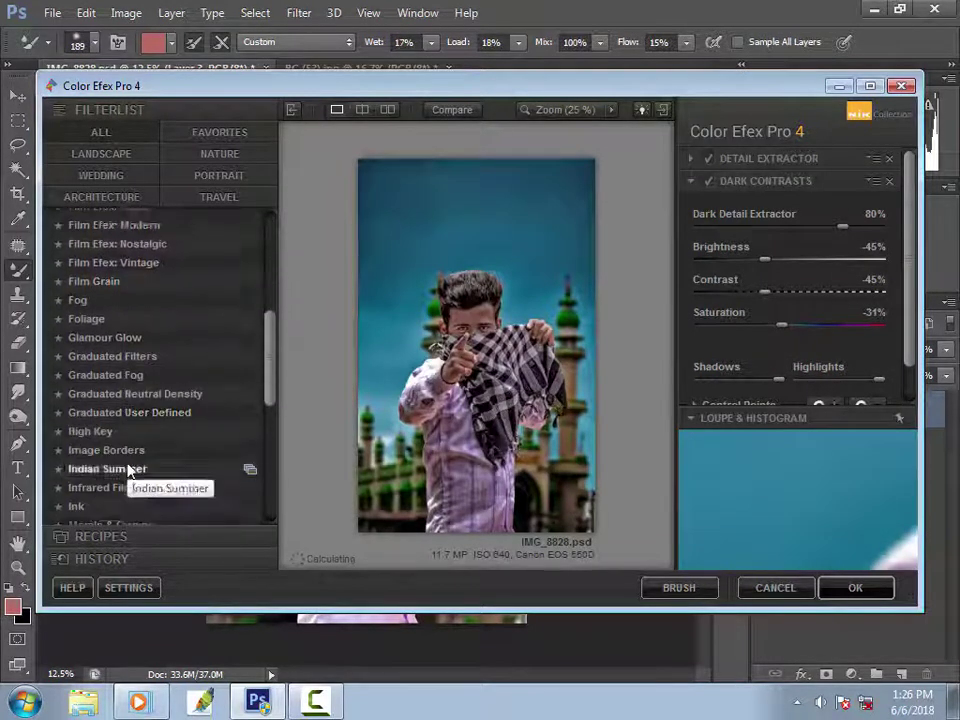
left_click(143, 414)
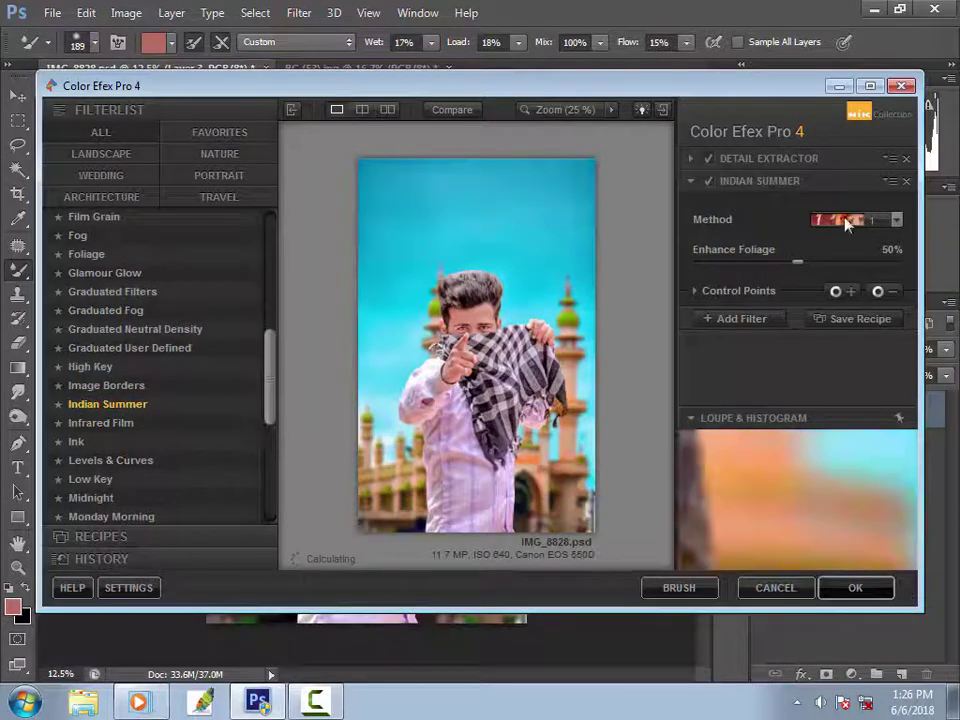
left_click(846, 221)
left_click(851, 282)
left_click(865, 262)
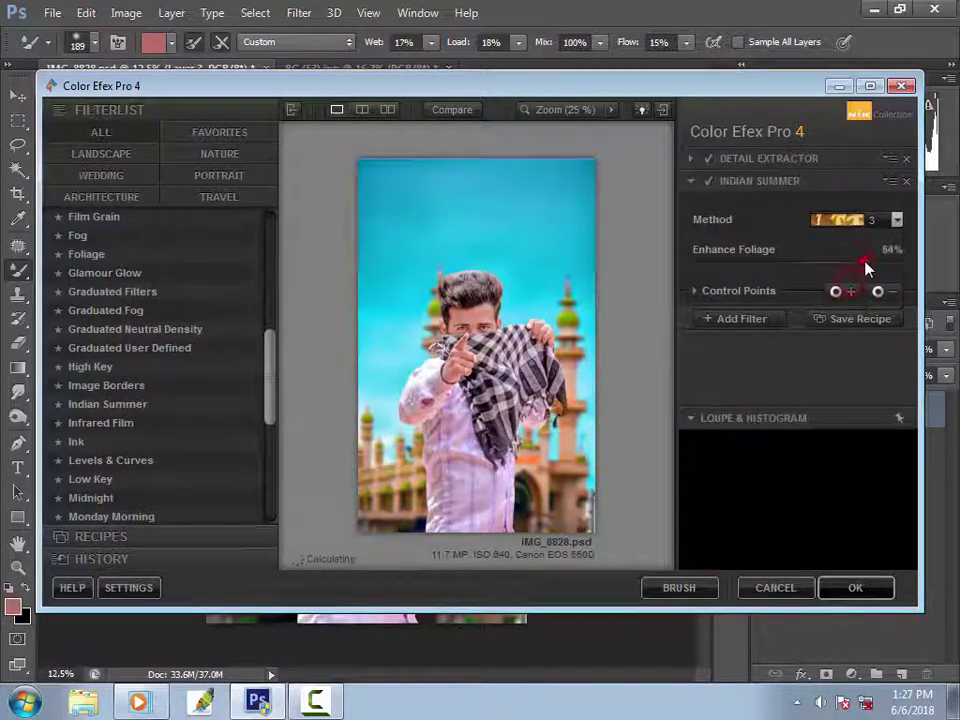
left_click_drag(865, 262, 789, 270)
left_click(850, 220)
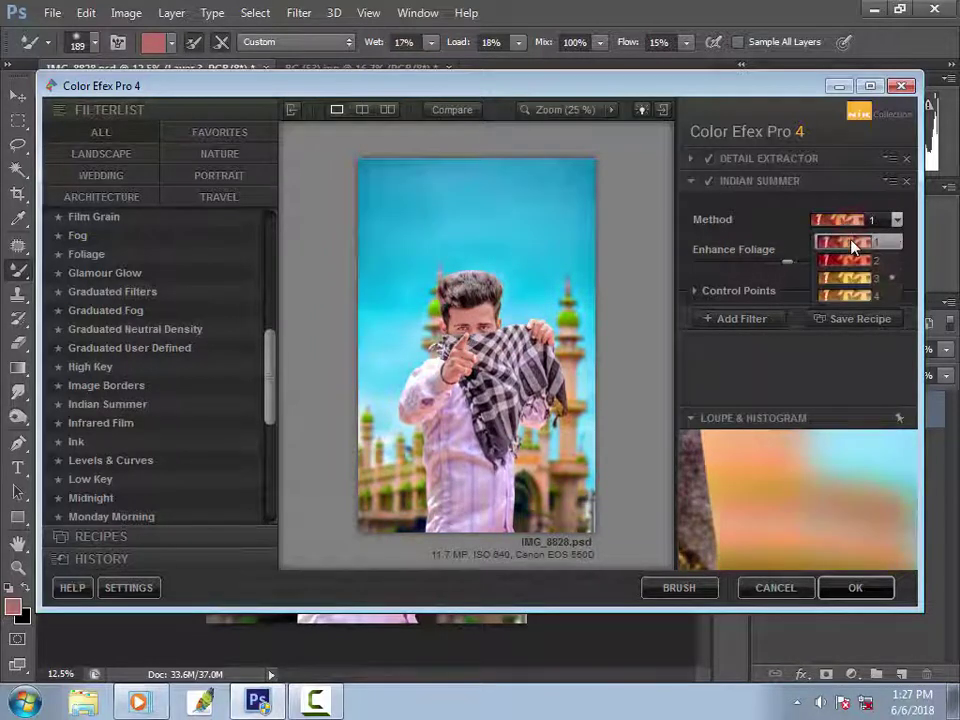
left_click(848, 295)
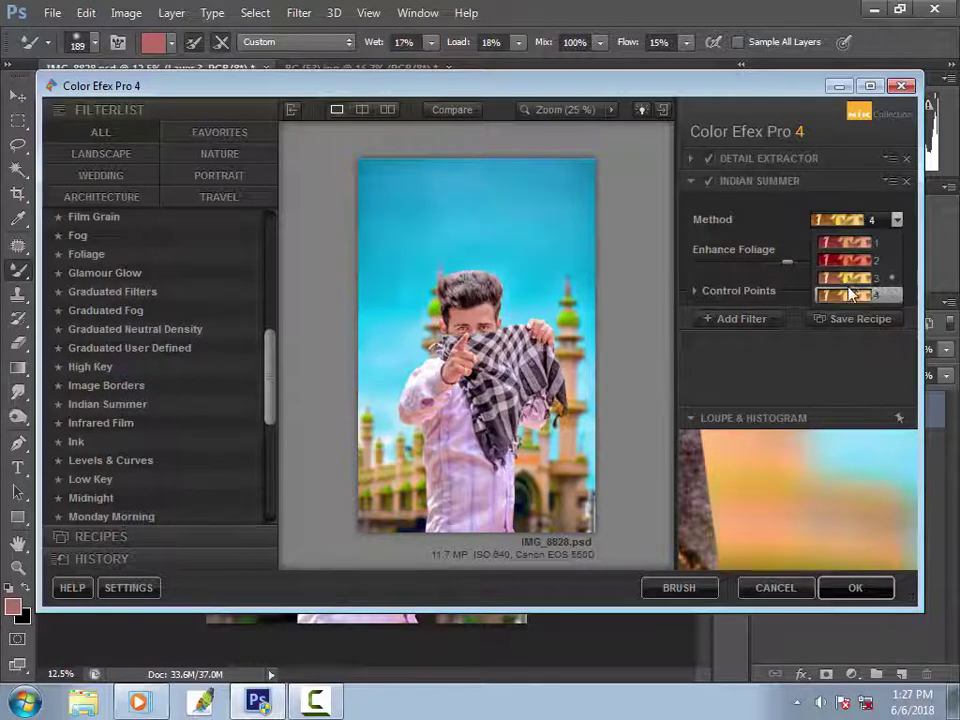
Step: Use the Foliage filter in the second slot with Enhance Foliage at 57% and apply the filter stack to the image
scroll(100, 320, "up", 1)
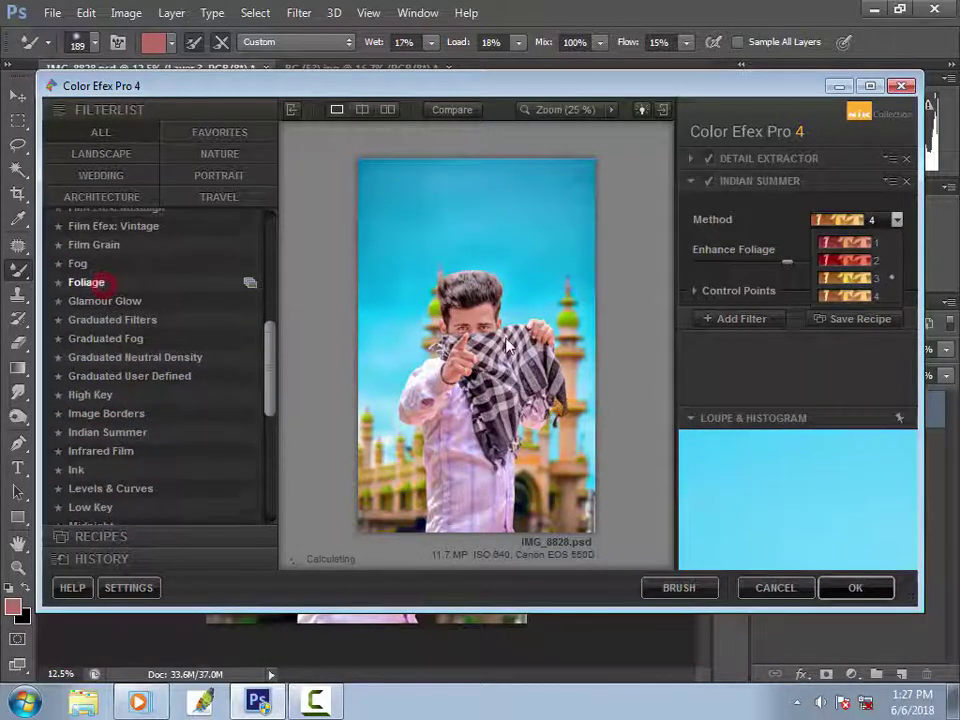
left_click(86, 282)
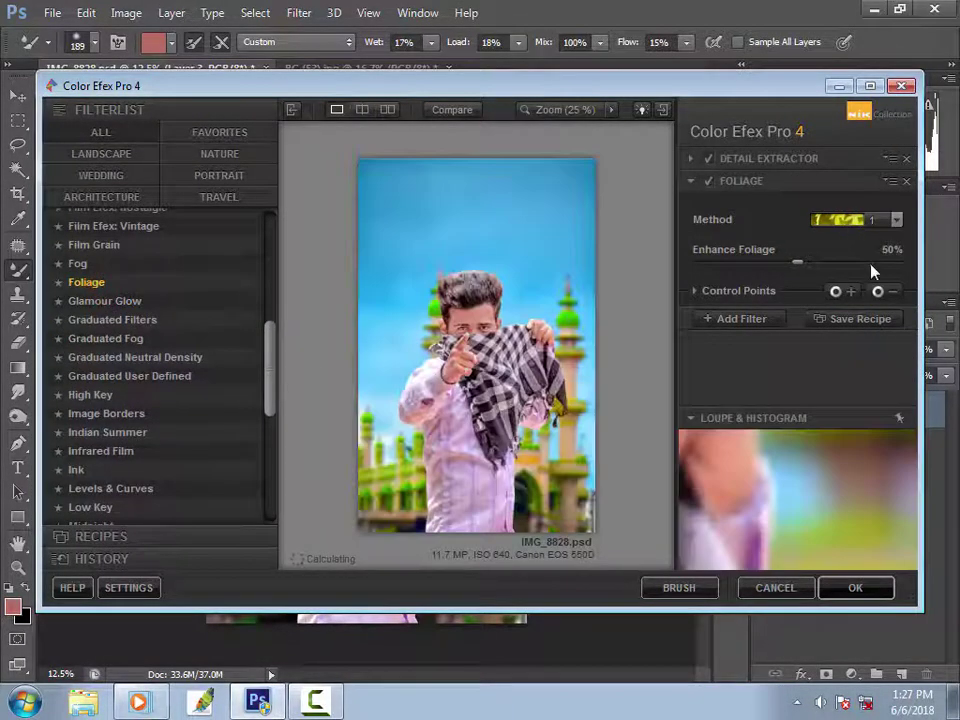
left_click(874, 264)
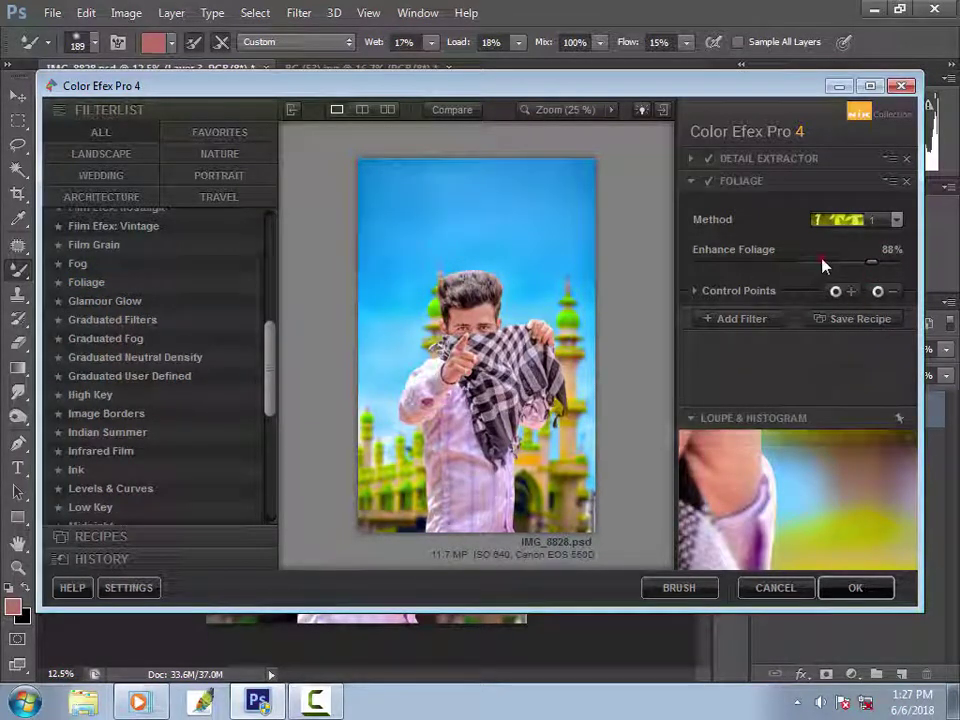
left_click_drag(823, 262, 810, 264)
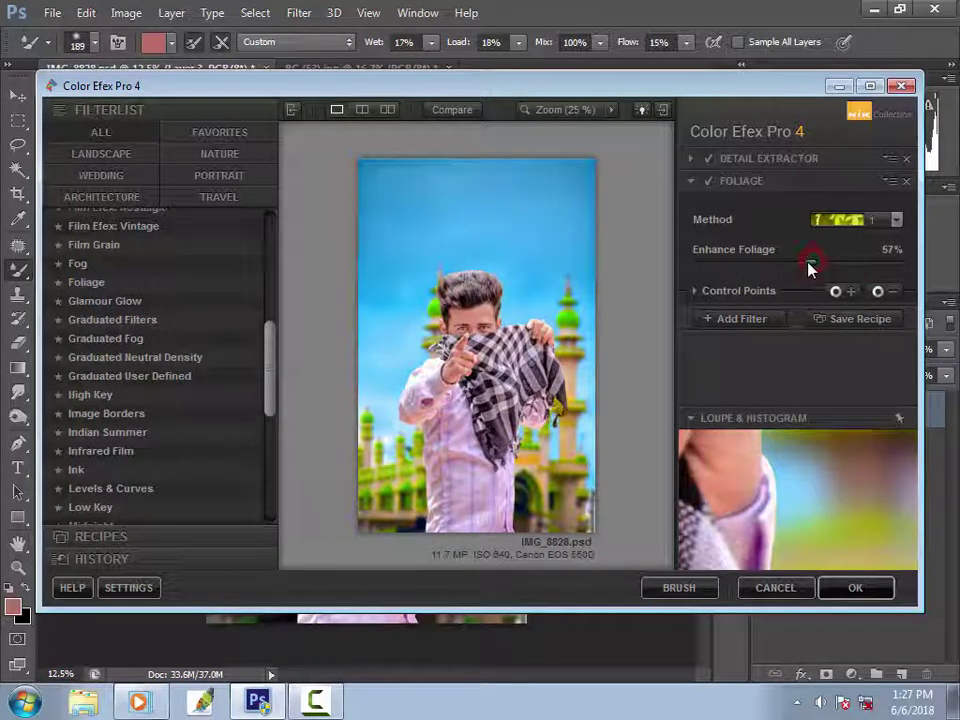
left_click(856, 589)
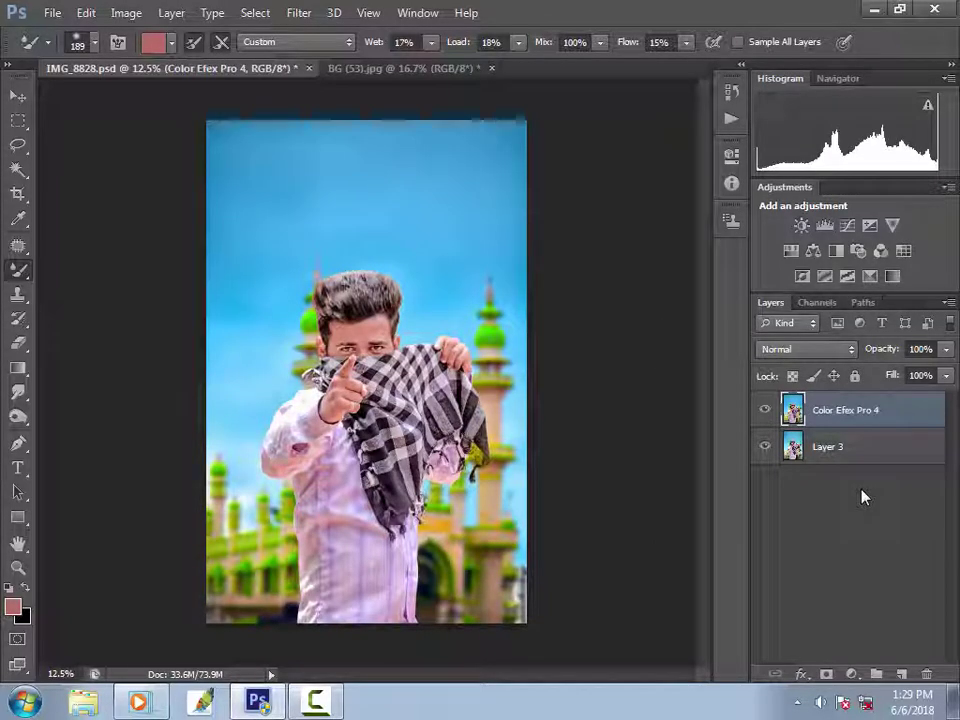
Step: Examine the man's face and hair up close with the Color Efex Pro 4 layer hidden and shown
left_click(372, 334, "ctrl")
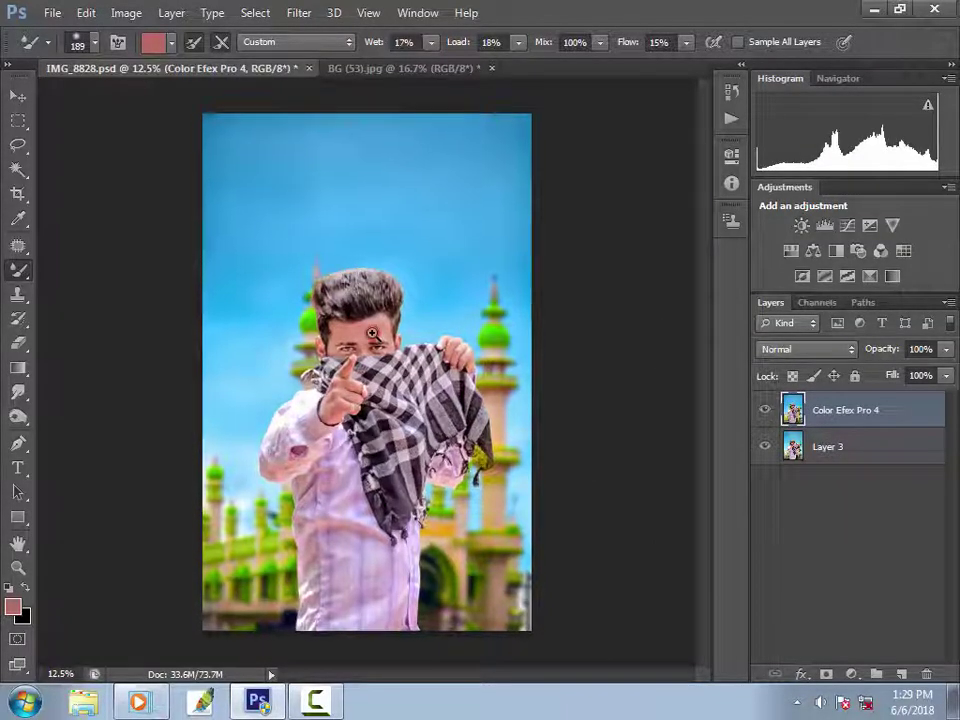
left_click(372, 334, "ctrl")
left_click(372, 334, "ctrl")
left_click(372, 334, "ctrl")
left_click_drag(372, 334, 515, 408)
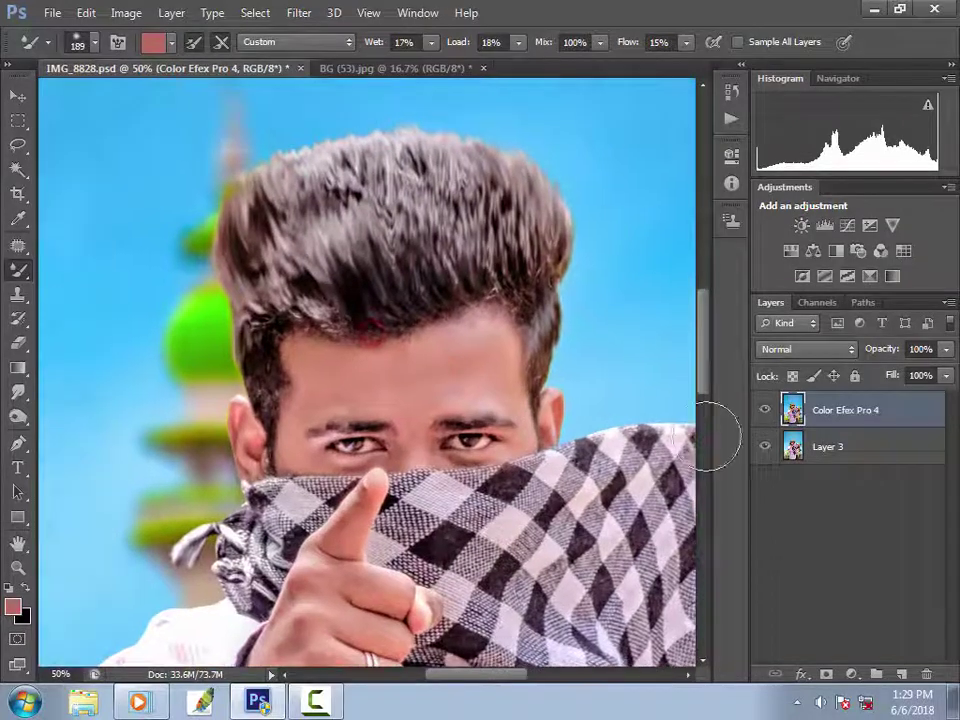
left_click(767, 410)
left_click(767, 410)
left_click(767, 410)
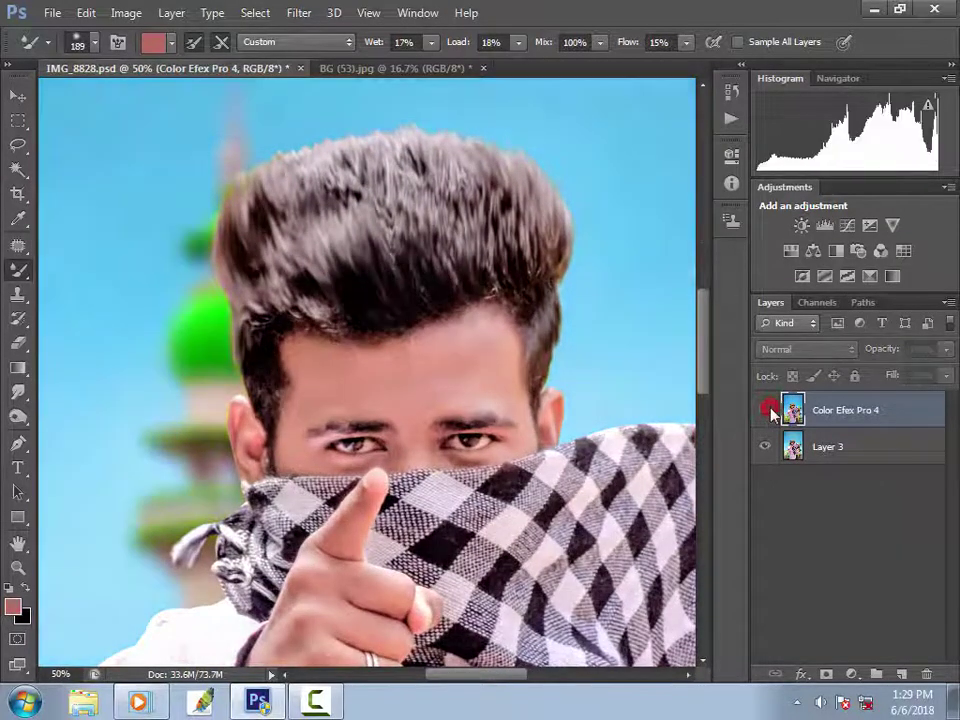
left_click(767, 410)
left_click(591, 428, "alt")
left_click(589, 429, "alt")
left_click(589, 429, "alt")
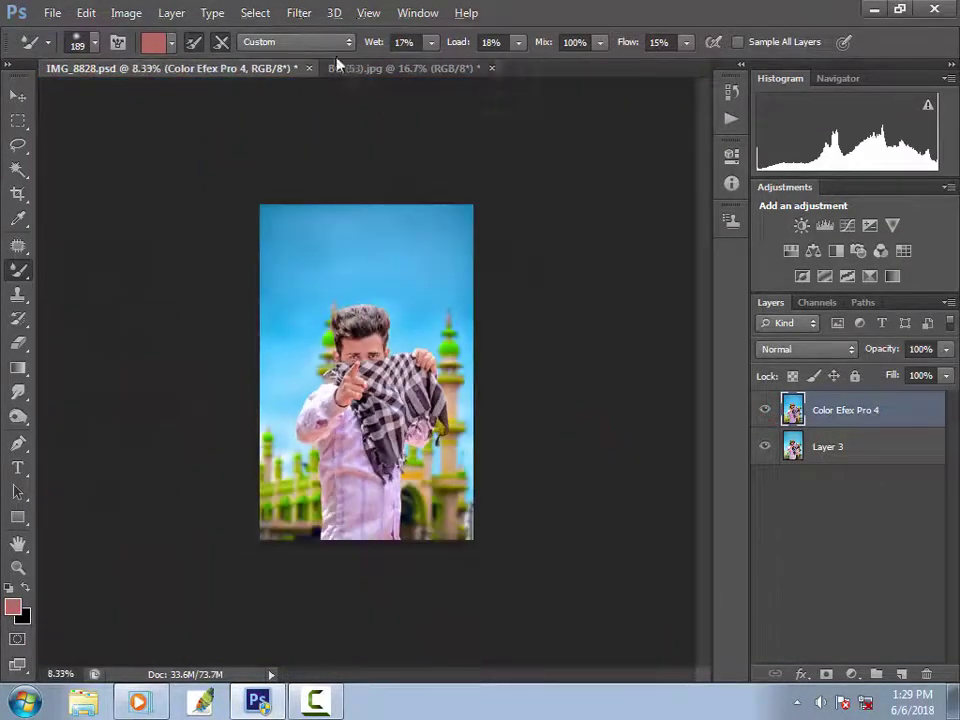
Step: Start the Oil Paint filter with Angular Direction and Shine at 0 and check the preview around the face
left_click(299, 12)
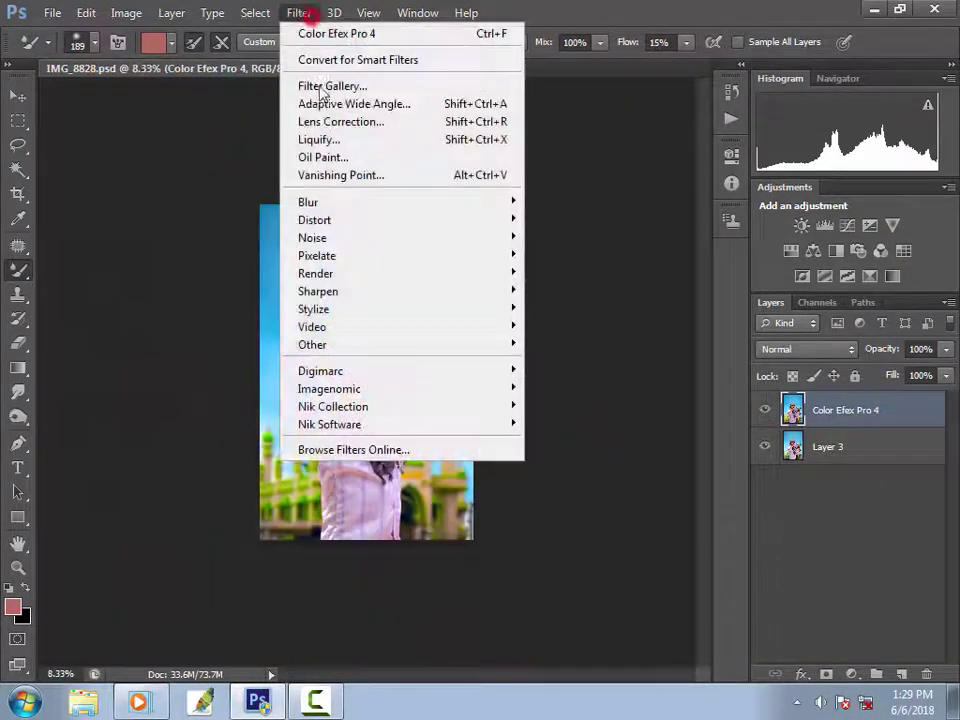
left_click(322, 157)
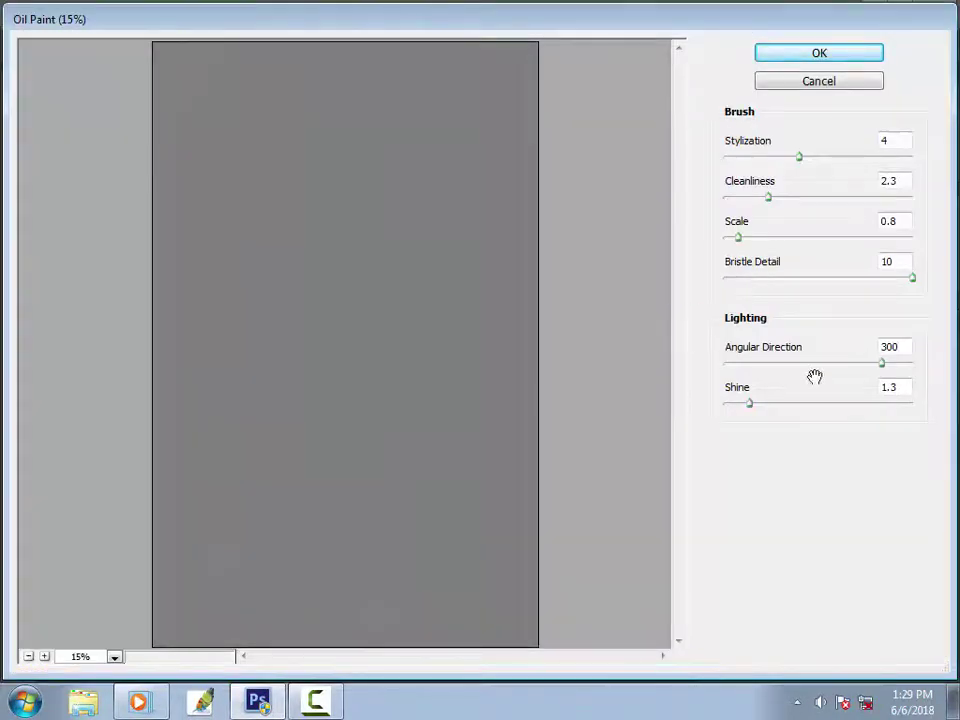
left_click_drag(906, 347, 842, 403)
type("00")
key("ctrl")
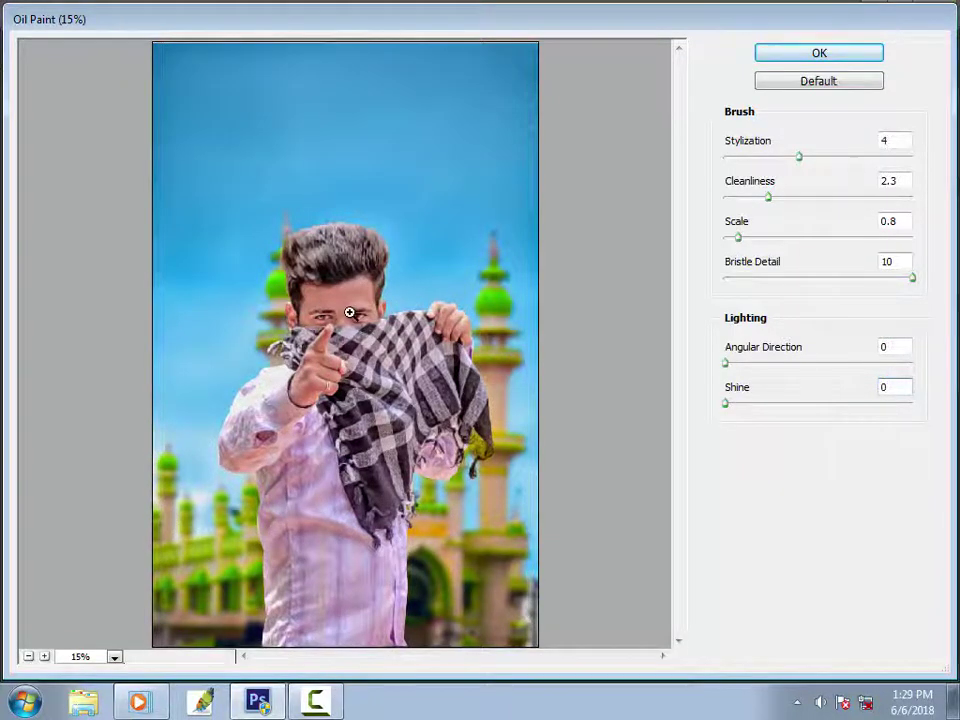
left_click(349, 312, "ctrl")
left_click(349, 307, "ctrl")
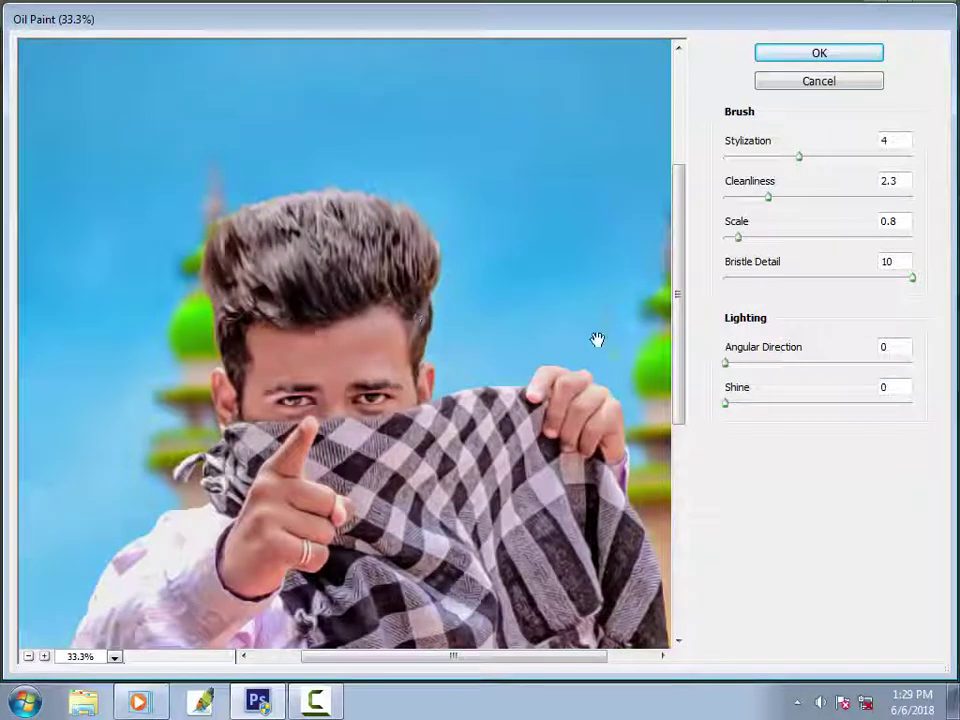
left_click(386, 403)
left_click(379, 376)
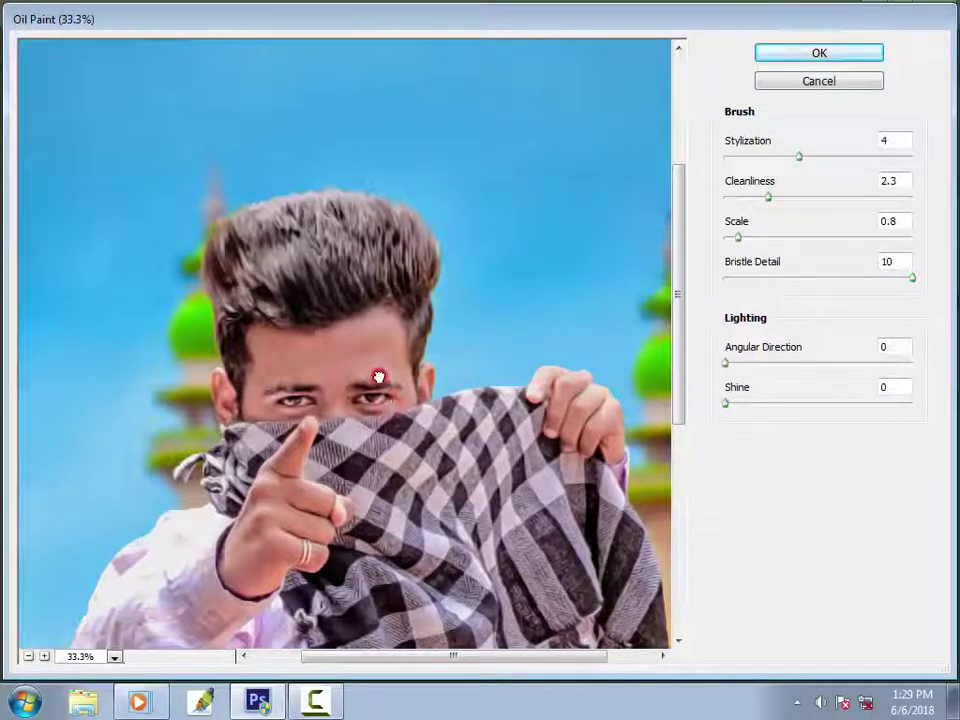
Step: Set the Oil Paint Scale to 0.25 and Bristle Detail to 0, lower Cleanliness and Stylization, and apply the filter
left_click_drag(737, 237, 727, 237)
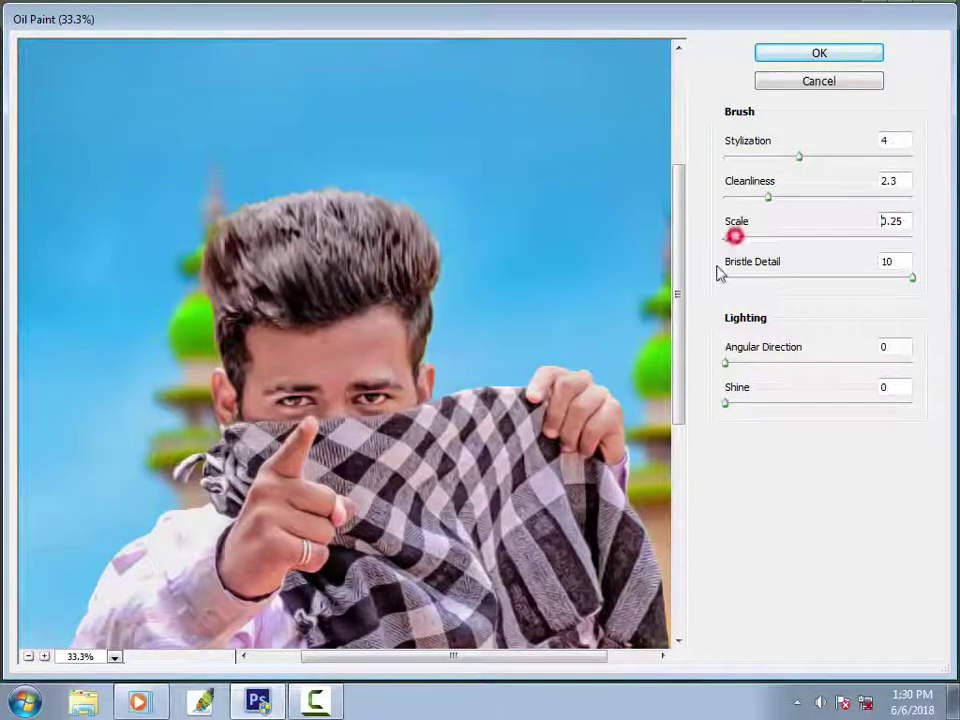
left_click(724, 276)
left_click(799, 197)
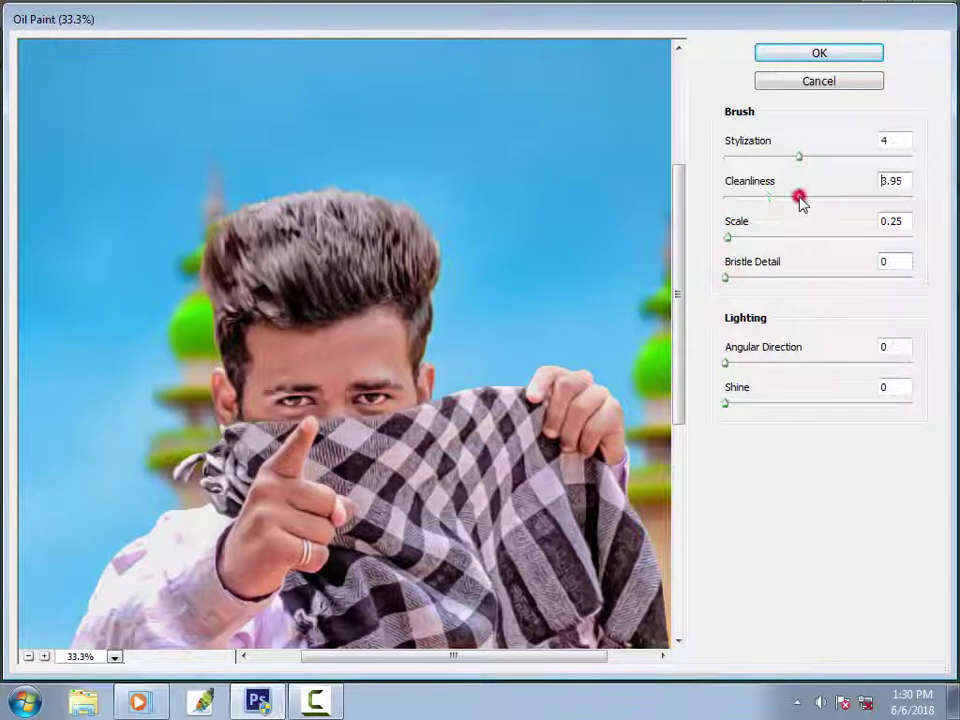
left_click_drag(799, 197, 746, 205)
left_click(763, 157)
left_click(797, 57)
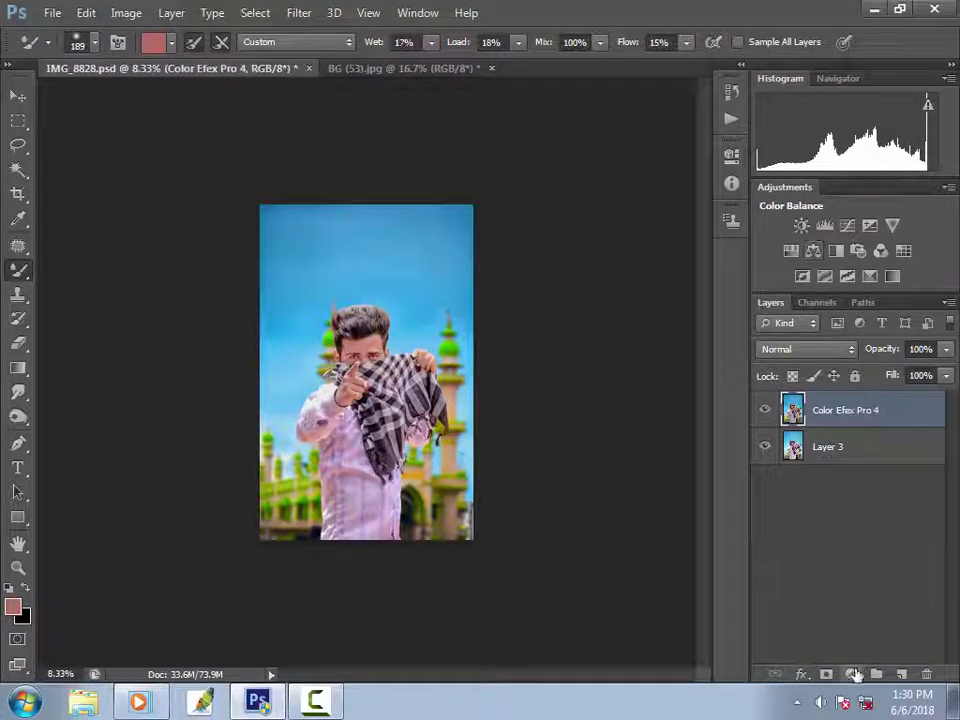
Step: Add a Color Lookup adjustment layer using the Rec709_Kodak 3DLUT in Lighten mode with 34% opacity
left_click(851, 672)
left_click(818, 452)
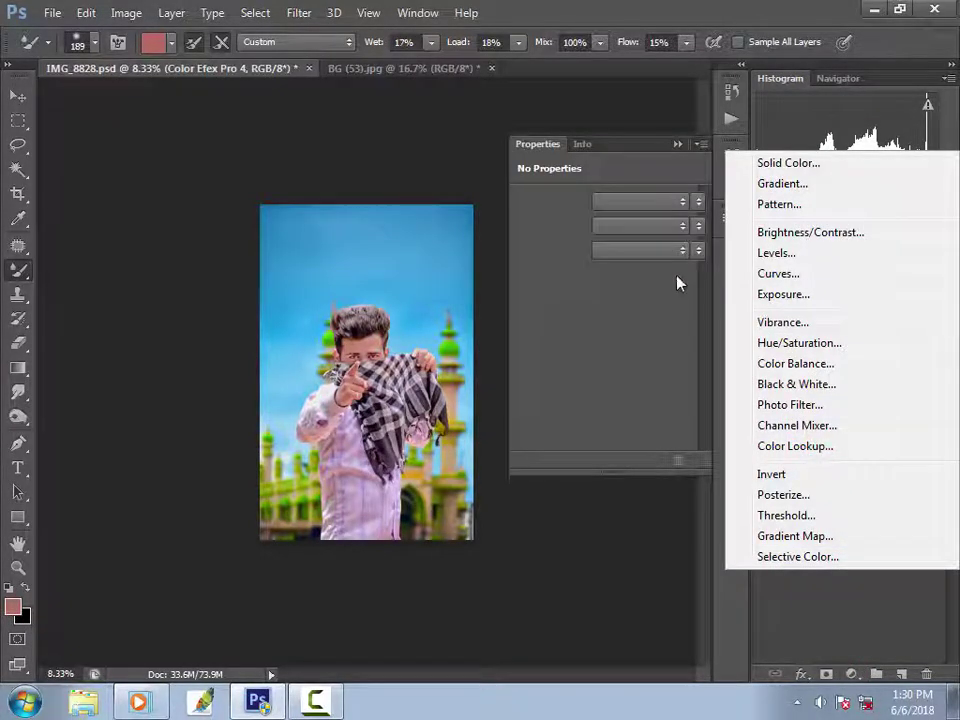
left_click(655, 203)
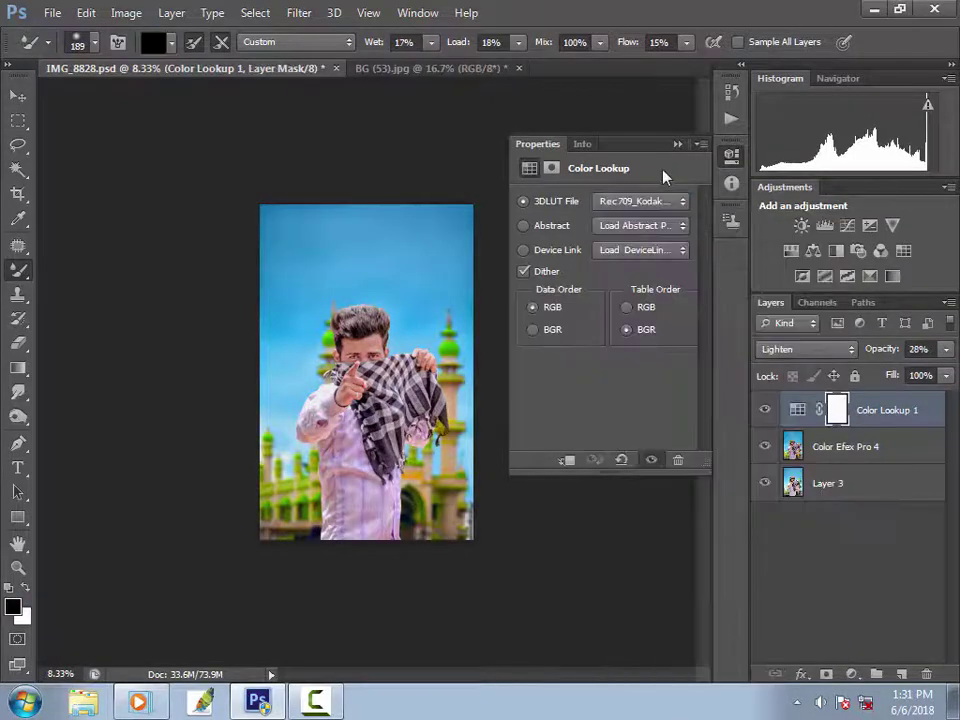
left_click(676, 147)
left_click(944, 350)
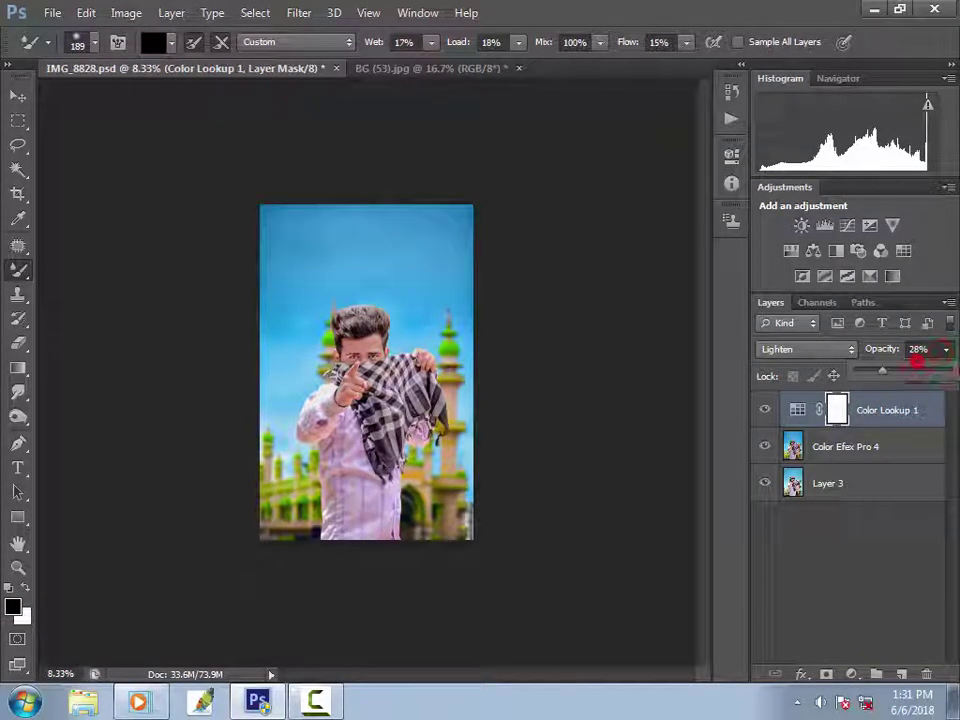
left_click_drag(889, 370, 938, 383)
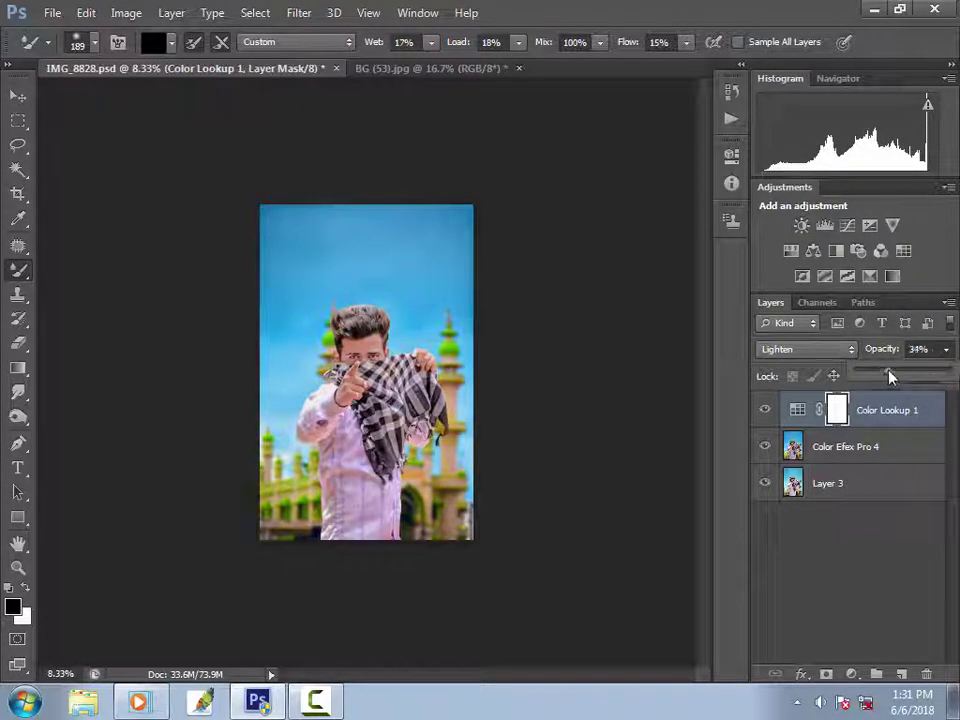
Step: Hide the Color Lookup 1 layer to compare the image without it
scroll(357, 357, "up", 1)
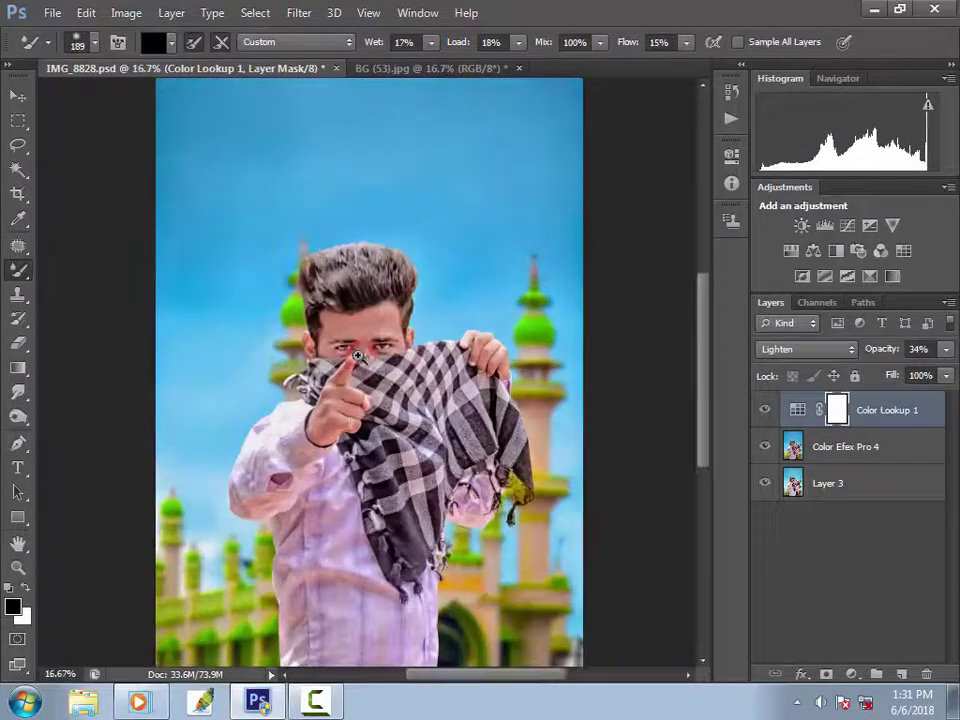
left_click(765, 410)
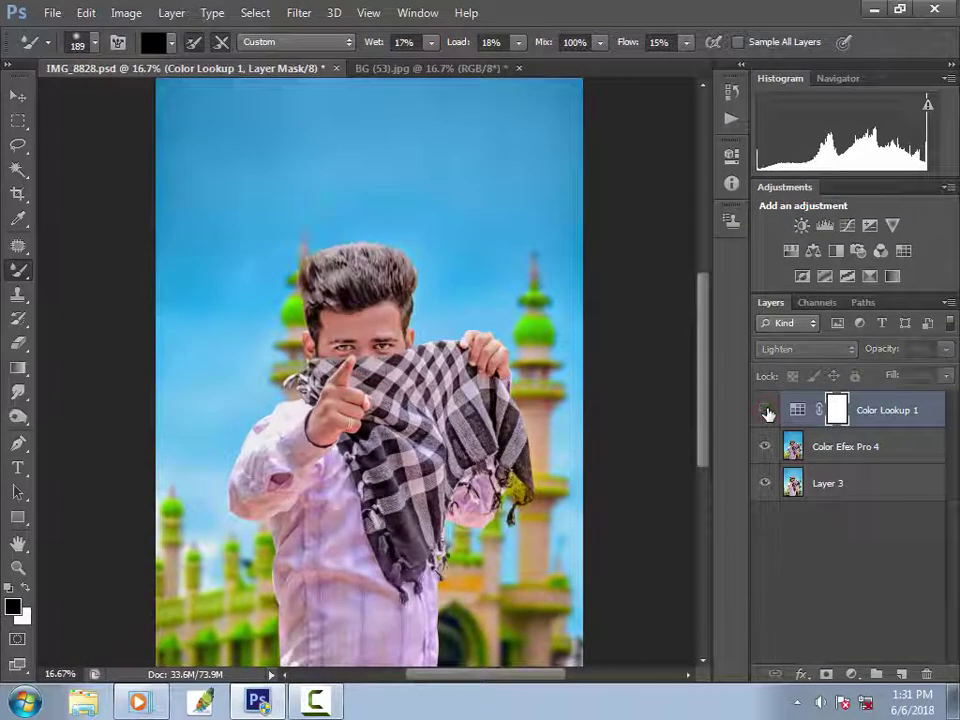
left_click(645, 410, "ctrl+alt")
Step: Apply Selective Color to the Color Efex Pro 4 layer with Black at -48% for Reds and +11% for Blacks
left_click(846, 446)
left_click(126, 12)
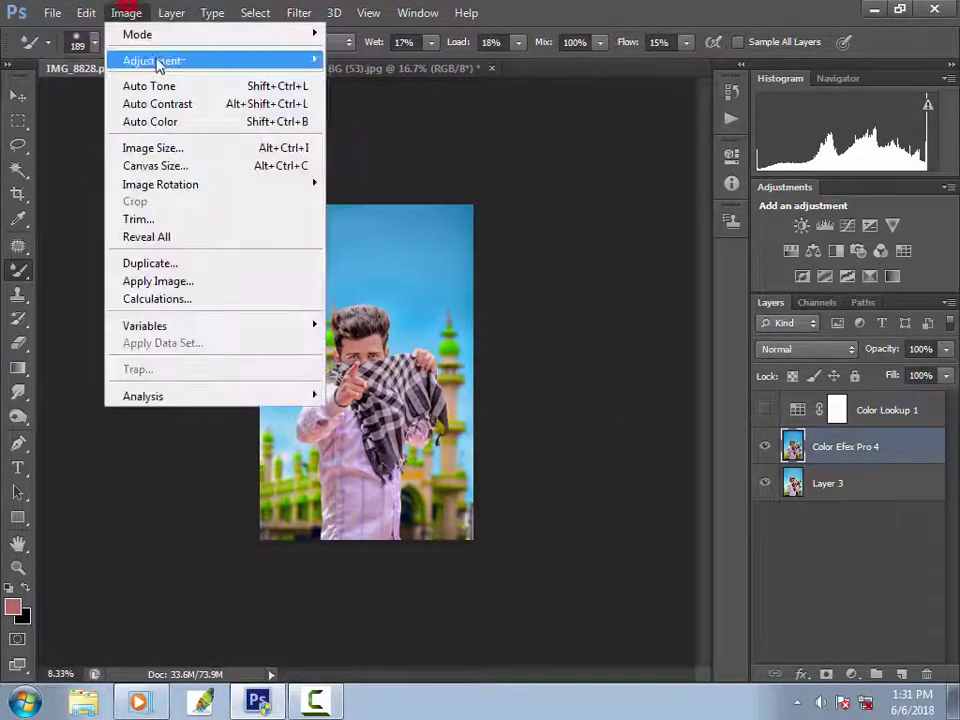
mouse_move(155, 63)
left_click(435, 338)
left_click_drag(697, 426, 685, 427)
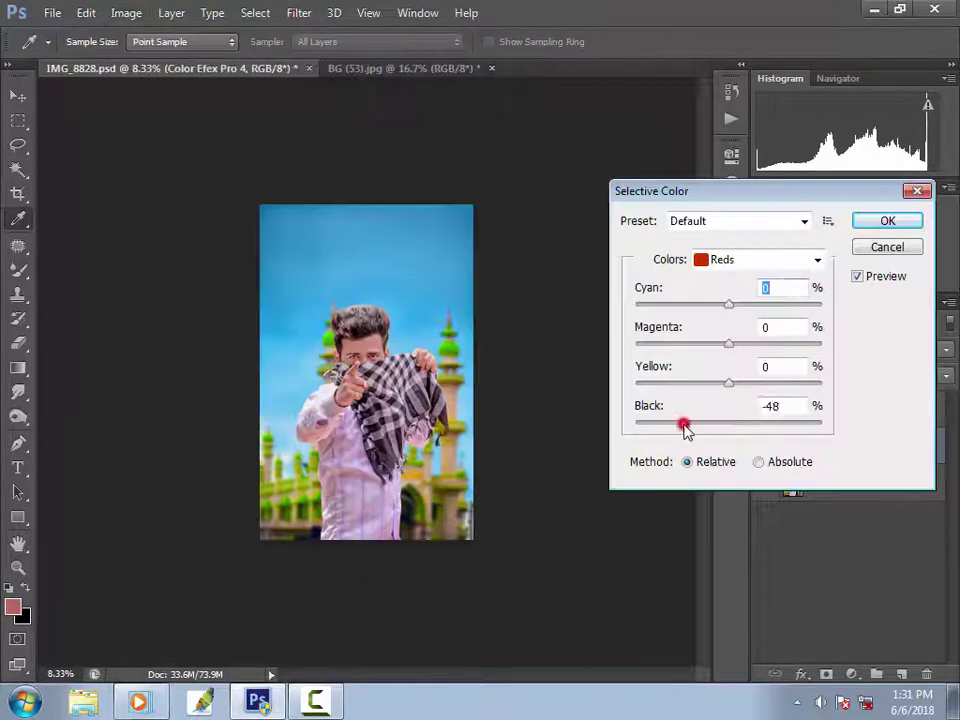
left_click(815, 260)
left_click(738, 422)
left_click(740, 424)
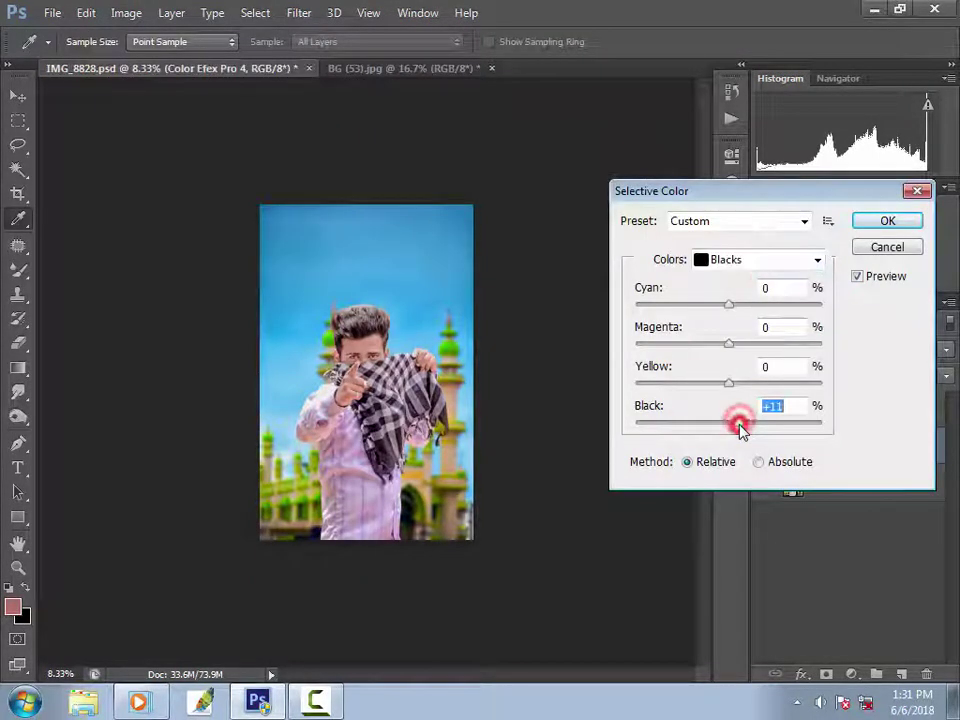
key("Return")
key("b")
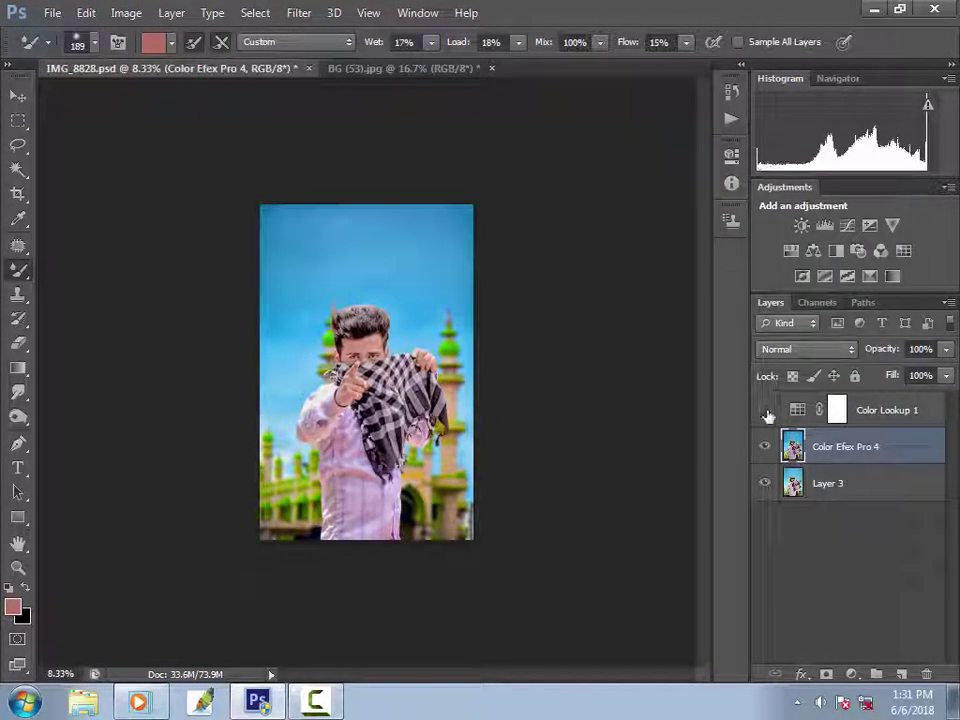
Step: Show the Color Lookup 1 layer again and keep the Rec709_Kodak 3DLUT selected in its settings
left_click(766, 411)
key("ctrl+plus")
double_click(797, 409)
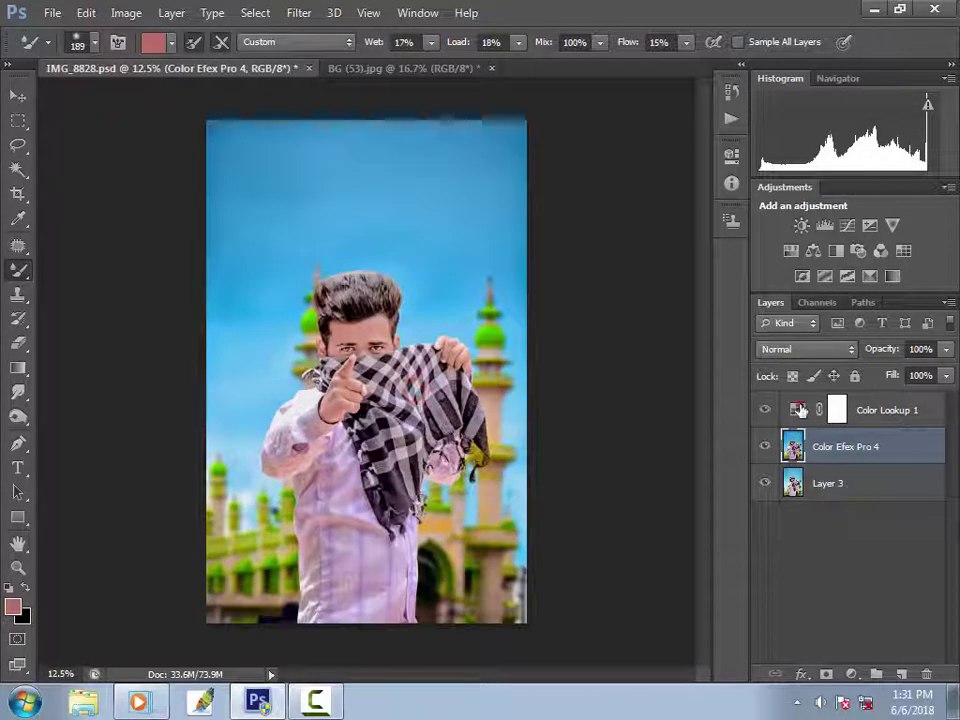
left_click(677, 201)
left_click(664, 390)
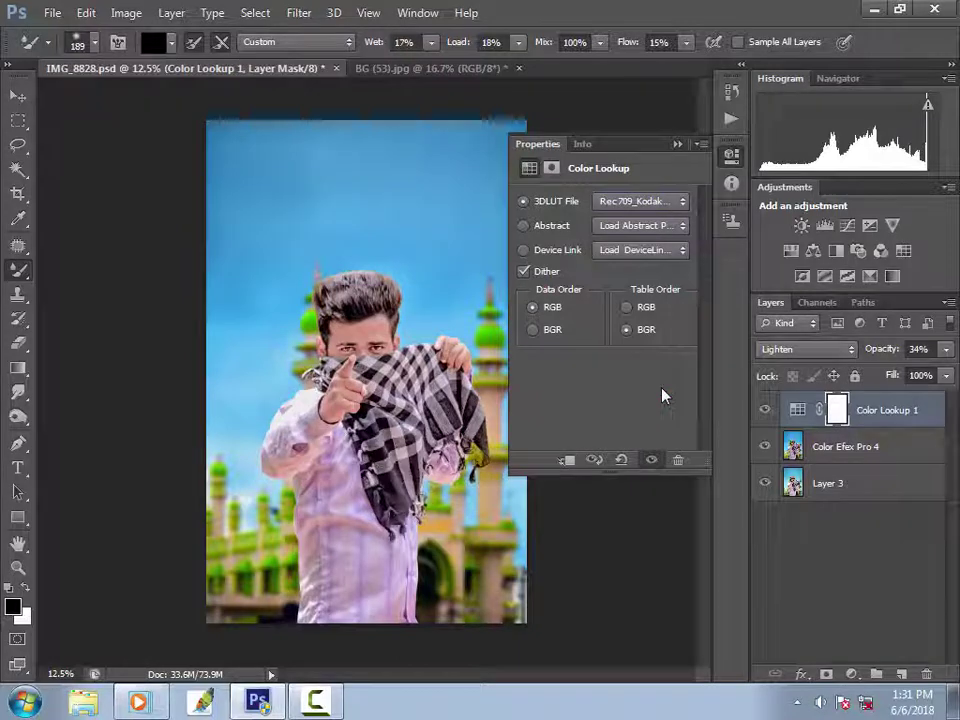
Step: Raise the Color Lookup 1 layer to 100% opacity, trying Normal mode before returning to Lighten, and compare the image without it
left_click(806, 349)
left_click(832, 8)
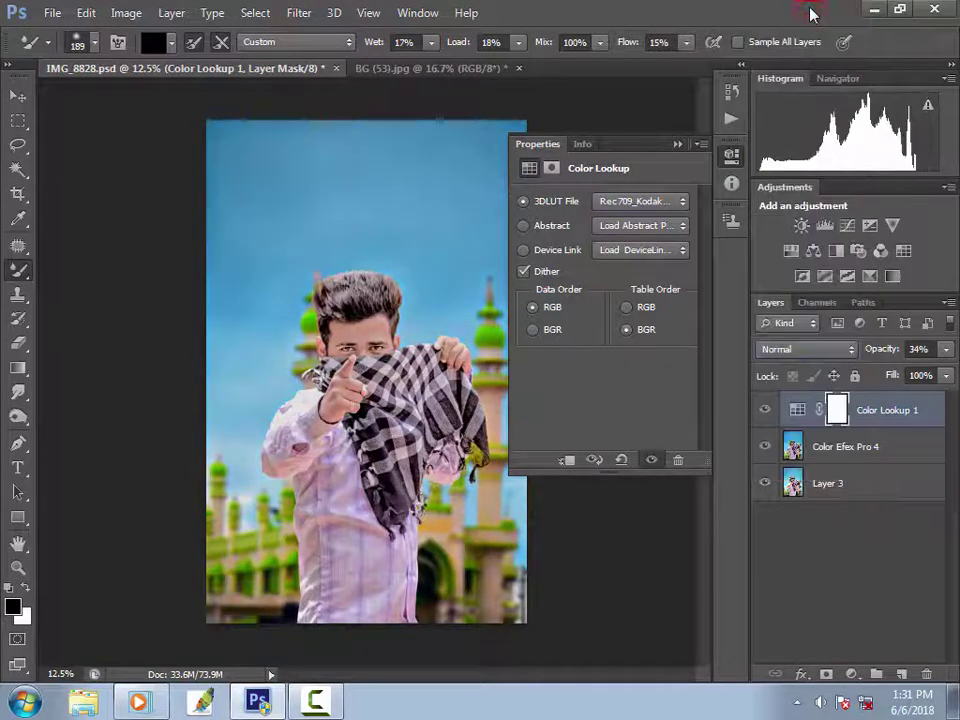
left_click(945, 349)
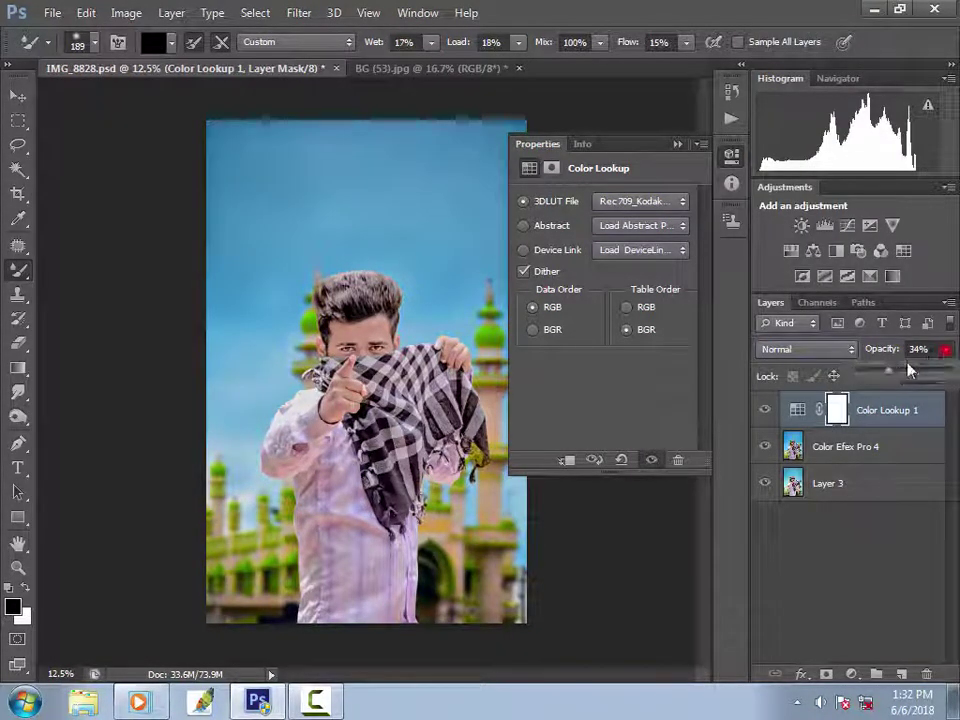
left_click_drag(904, 369, 950, 369)
left_click(815, 349)
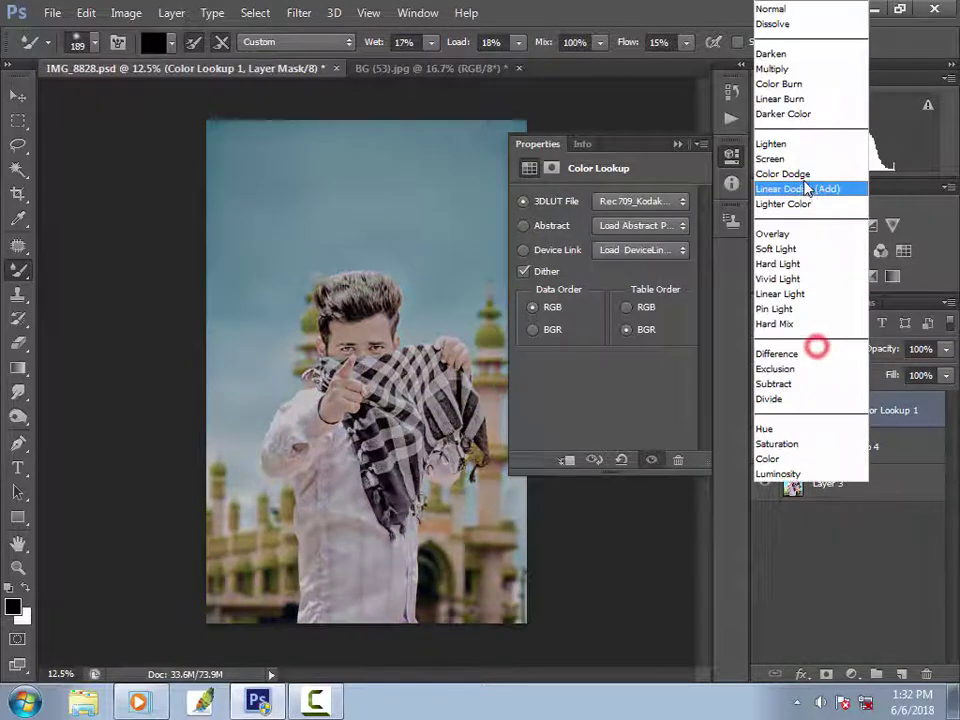
left_click(799, 144)
left_click(765, 410)
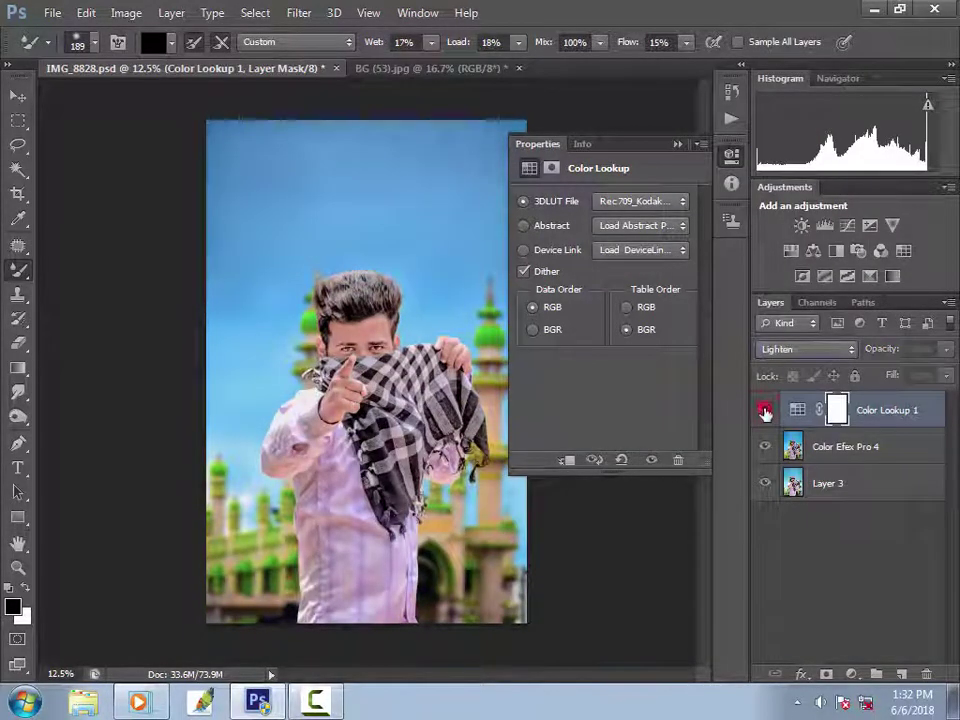
left_click(677, 146)
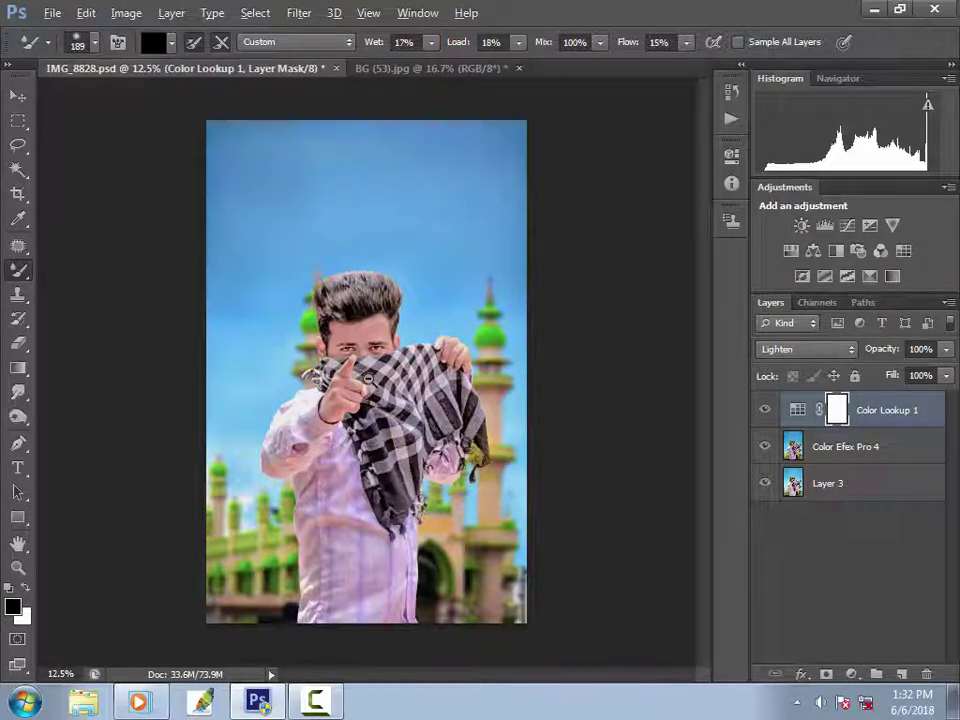
Step: Try burning the hair's midtones on the Color Efex Pro 4 layer with a 215 px brush at 50% exposure
key("ctrl+minus")
key("o")
left_click(793, 455)
right_click(386, 322)
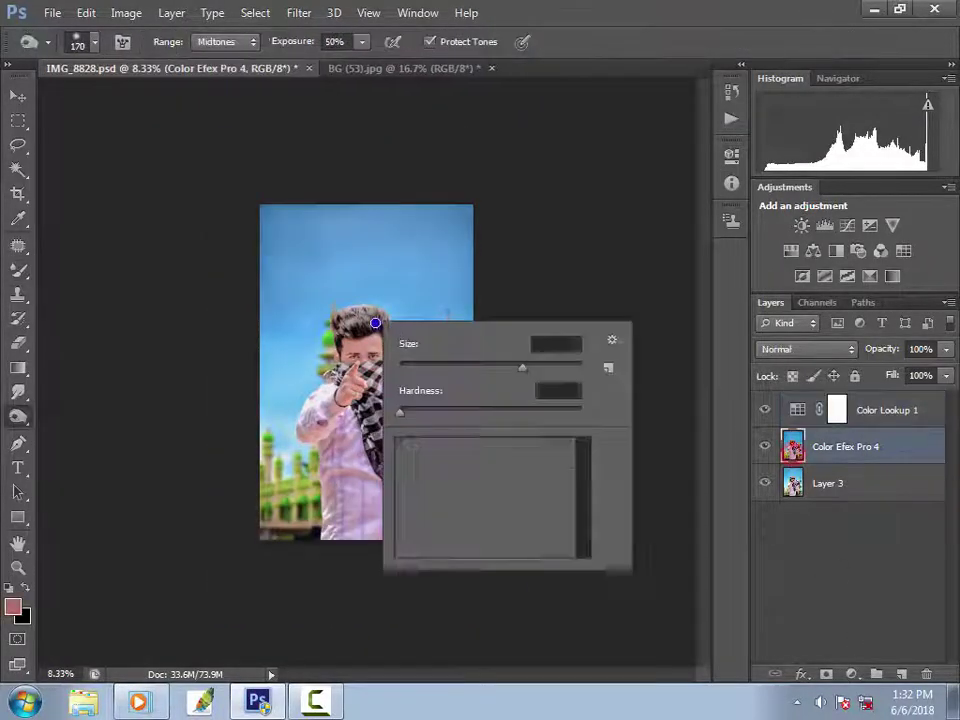
left_click_drag(521, 366, 529, 366)
left_click(368, 317)
mouse_move(348, 311)
left_mouse_down()
mouse_move(383, 311)
mouse_move(383, 328)
mouse_move(392, 318)
mouse_move(338, 320)
left_mouse_up()
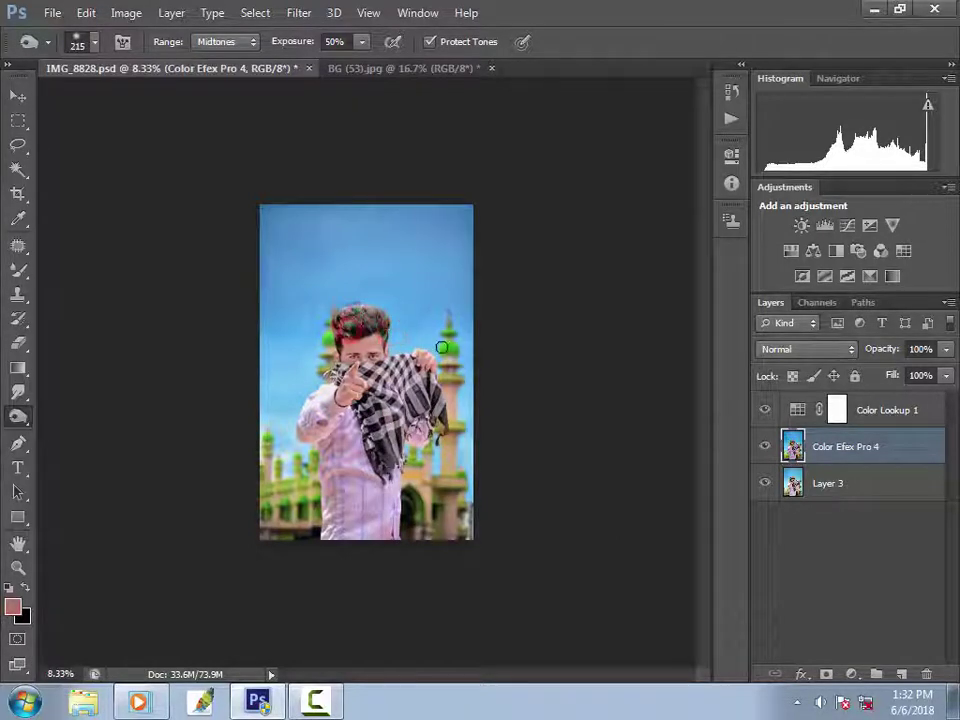
key("ctrl+z")
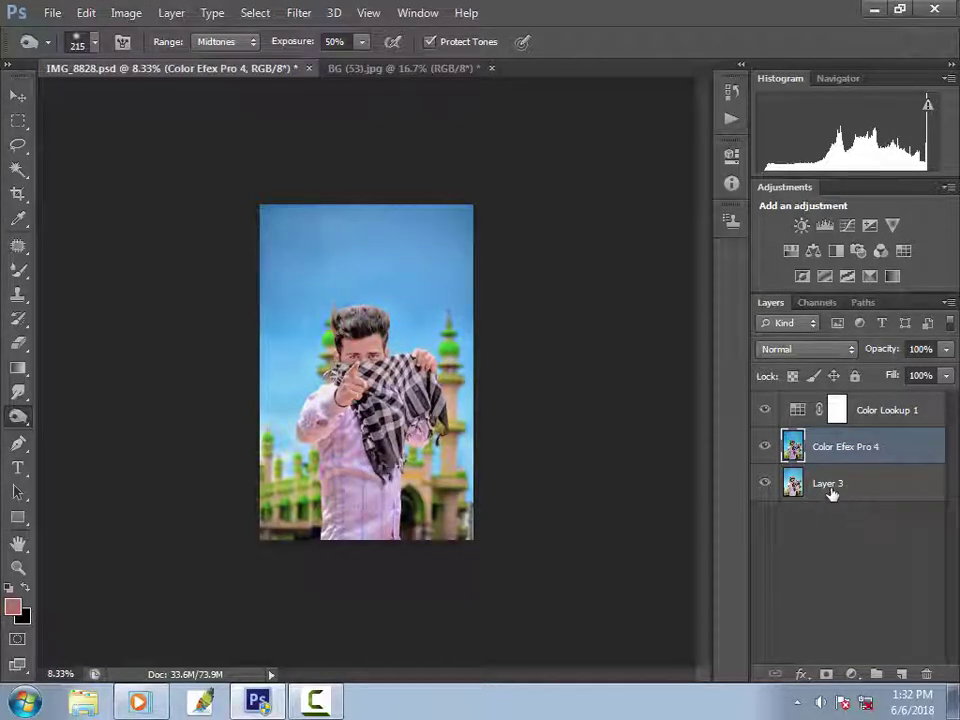
Step: Burn the hair and the dark area beside the lower shirt on the Color Efex Pro 4 layer with a 370 px brush
key("alt+bracketright")
key("ctrl+plus")
left_click(823, 455)
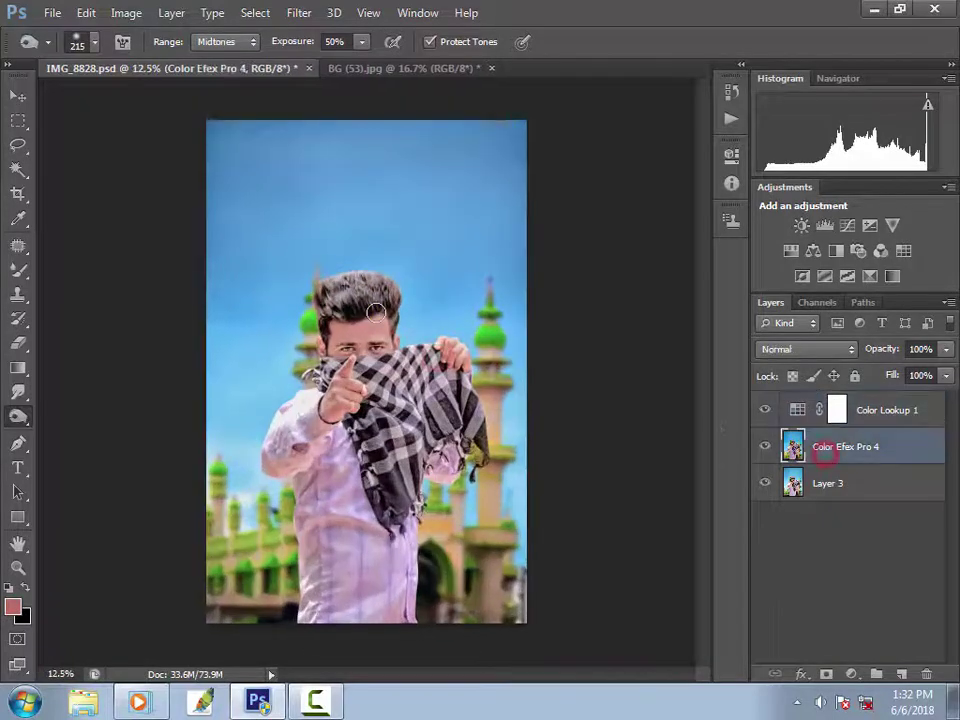
right_click(375, 313)
left_click(566, 358)
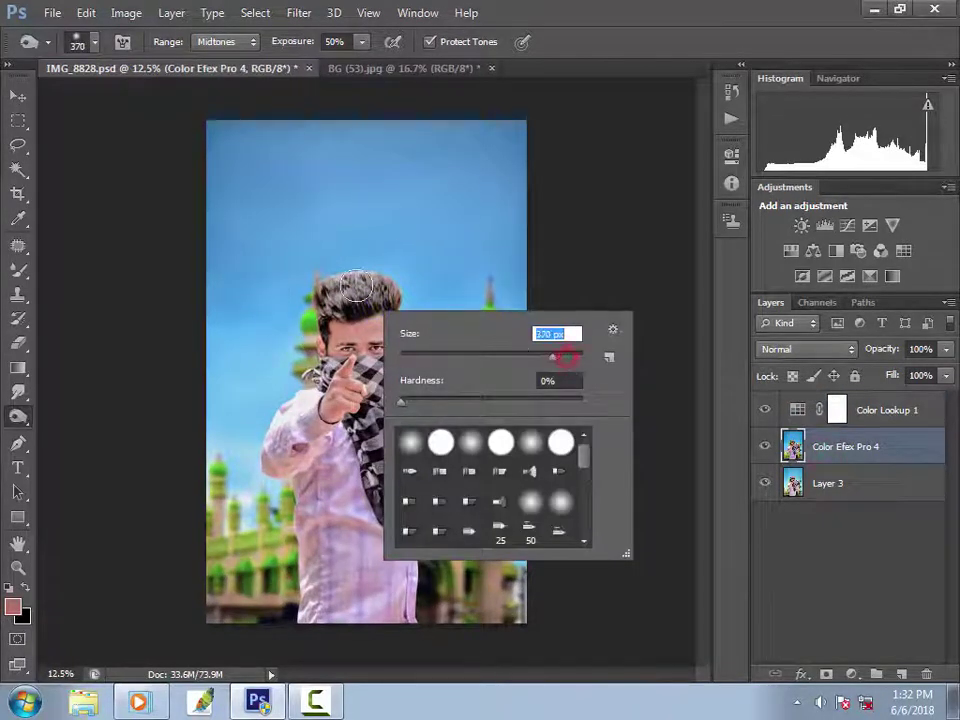
mouse_move(369, 292)
left_mouse_down()
mouse_move(334, 298)
mouse_move(385, 294)
left_mouse_up()
left_click(472, 336, "alt")
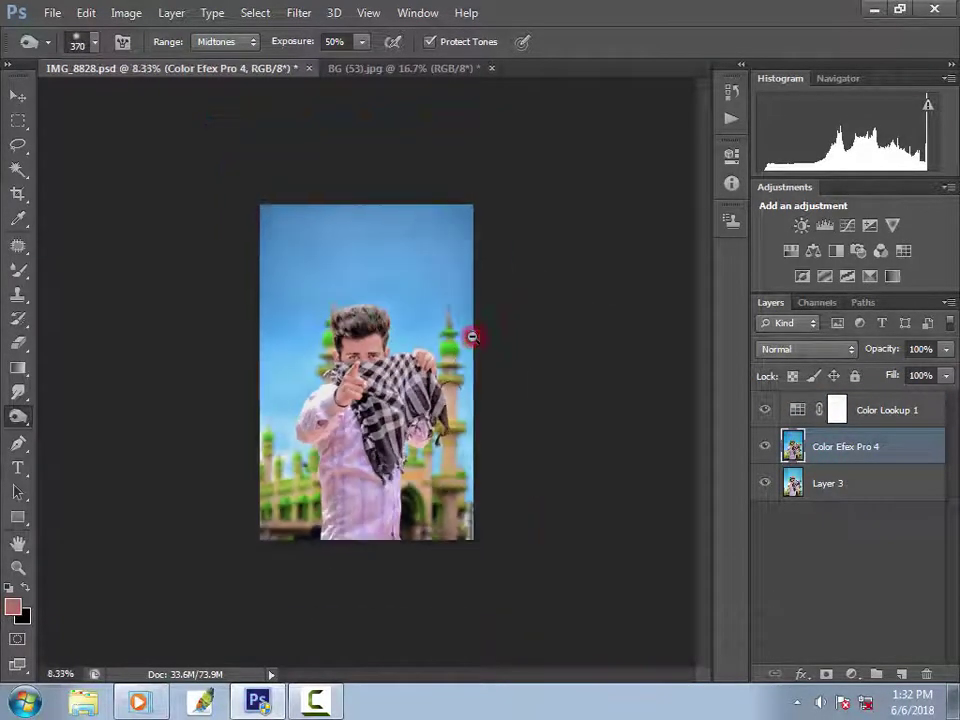
left_click(408, 526)
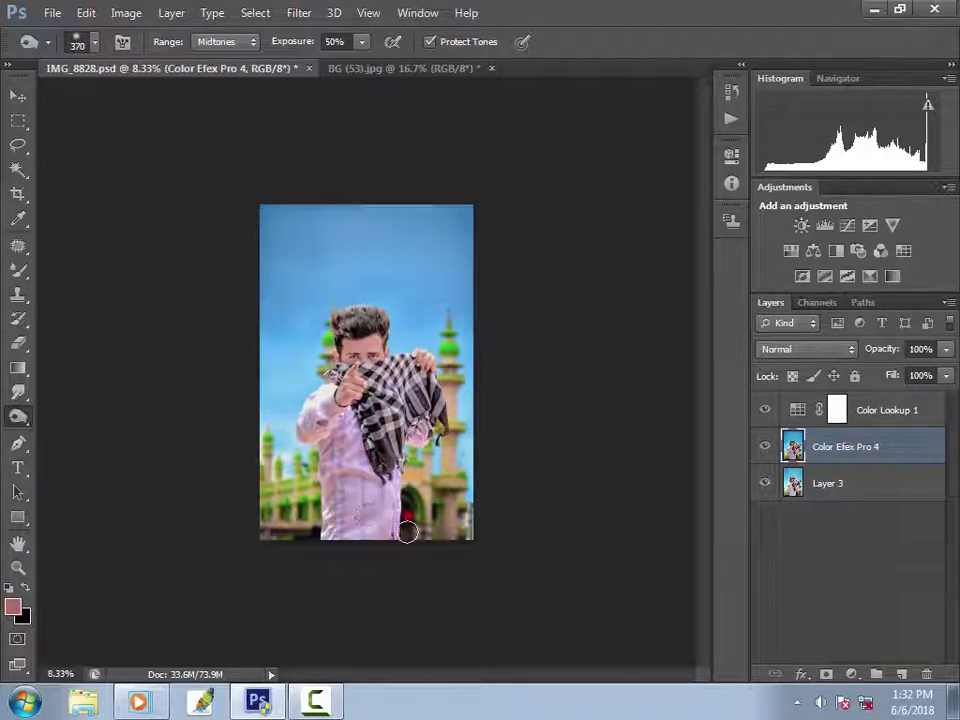
key("ctrl+minus")
key("ctrl+plus")
Step: Add two 10 pt Xtreem Medium text layers in the sky above the man, reading "EID" and "Mubarak"
left_click(887, 409)
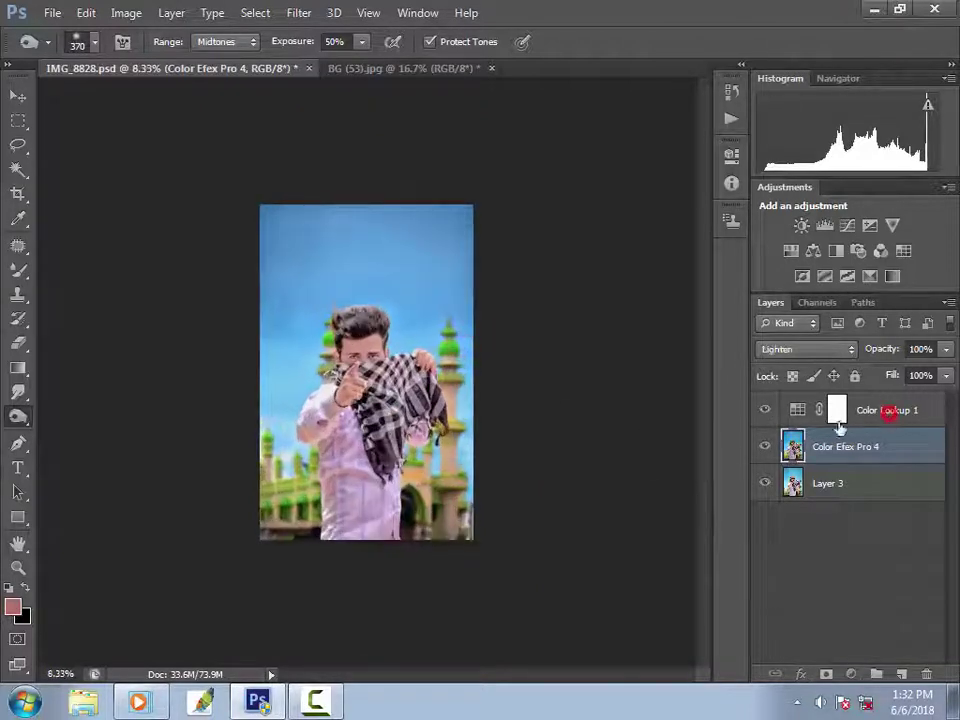
key("t")
left_click(317, 237)
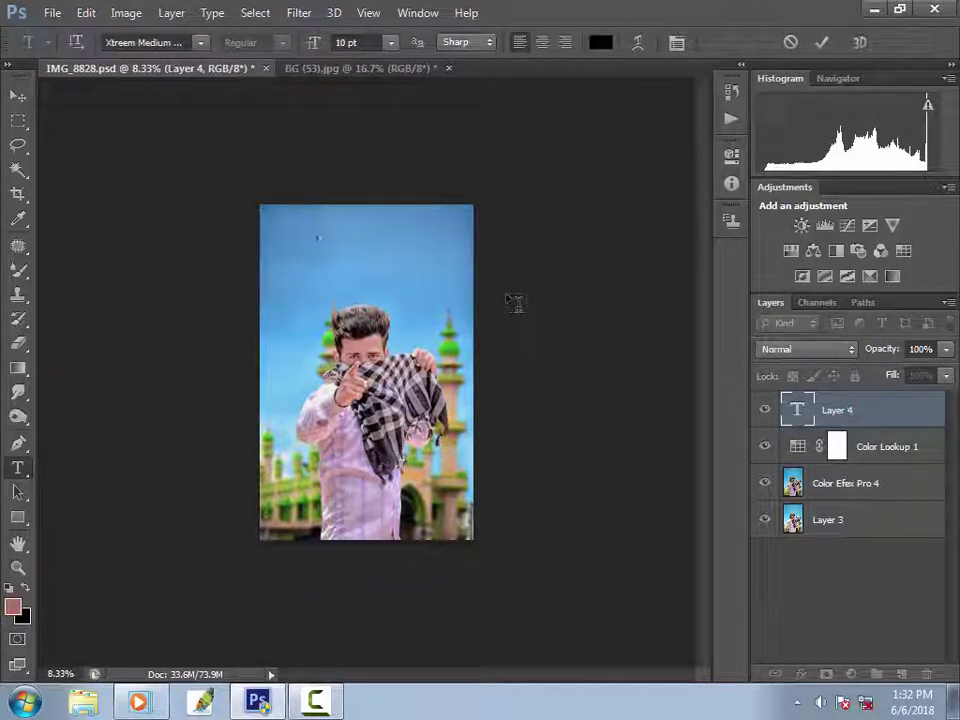
type("a")
left_click(818, 400)
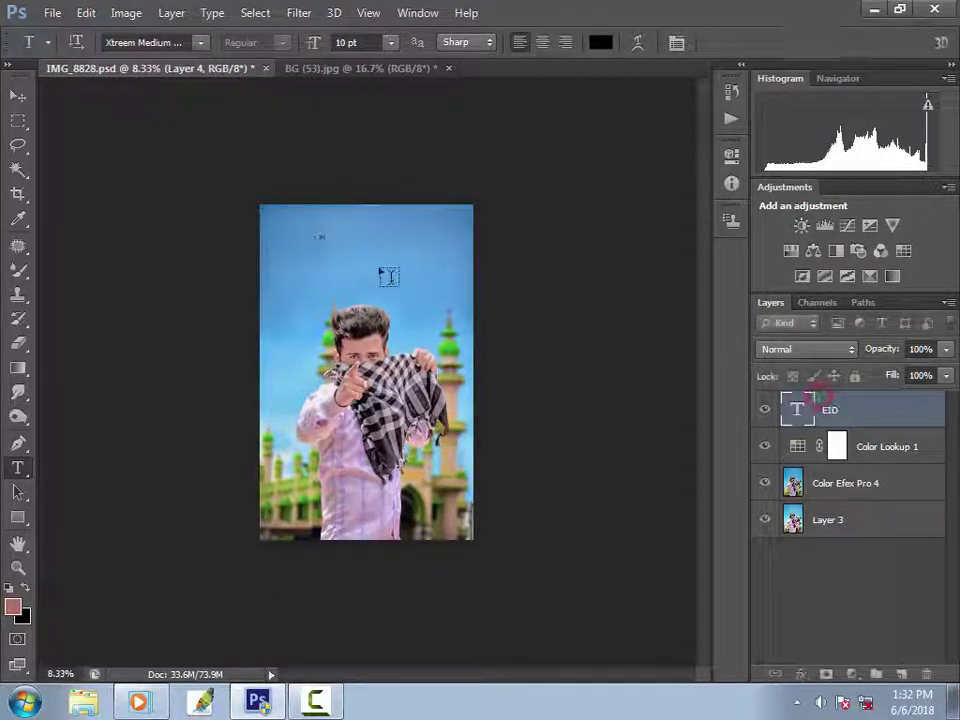
left_click(321, 261)
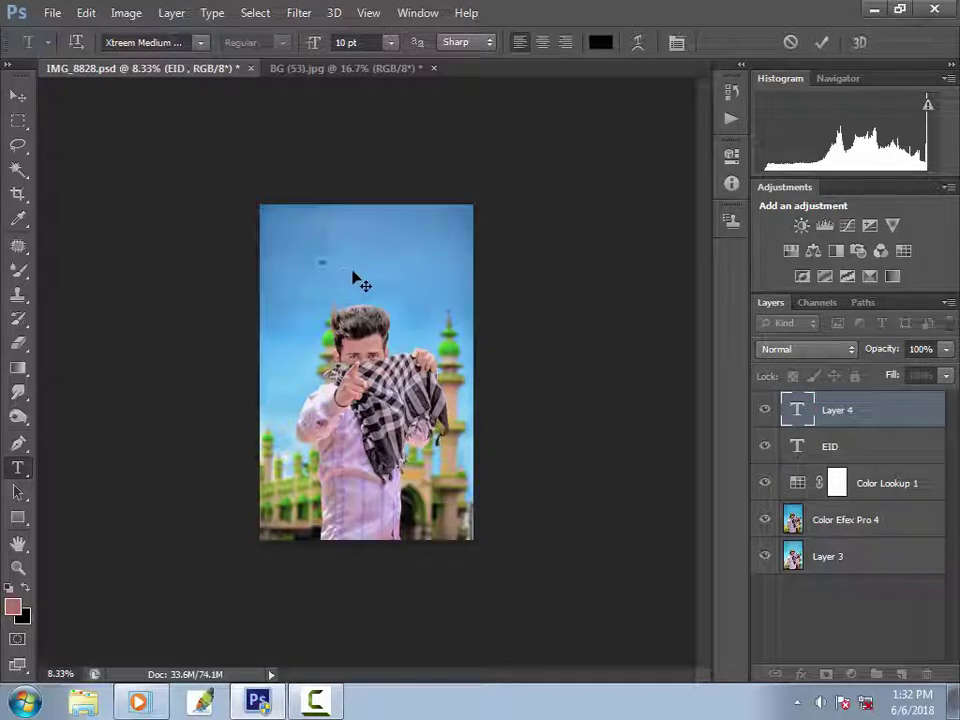
type("Mubarak")
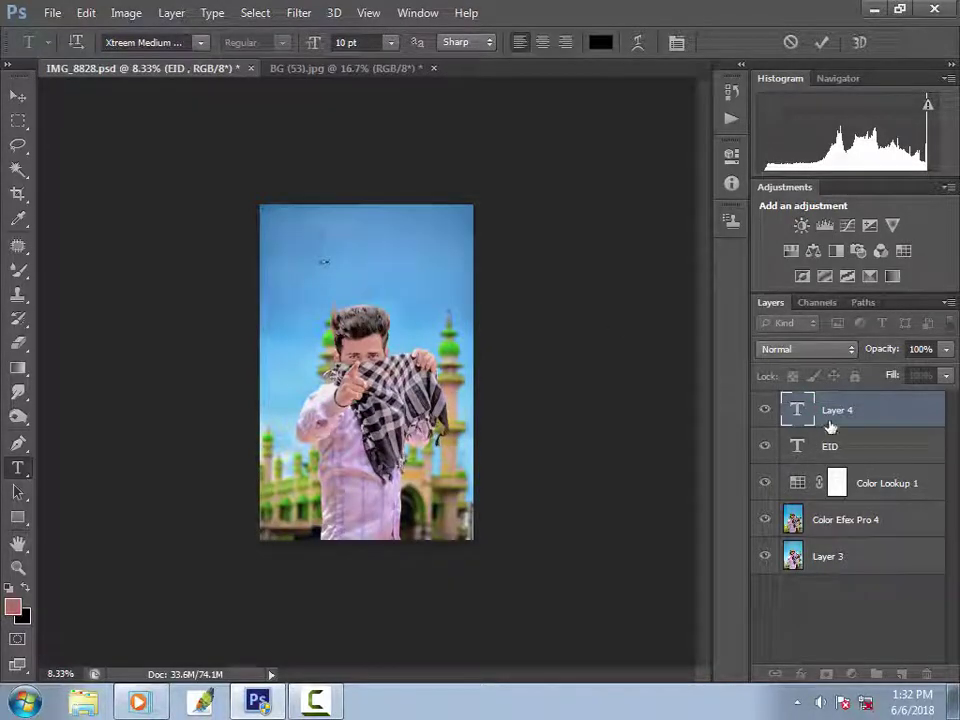
left_click(827, 409)
Step: Enlarge the EID text in the sky to about 58.6 pt
left_click(295, 257, "ctrl")
left_click(295, 257, "ctrl")
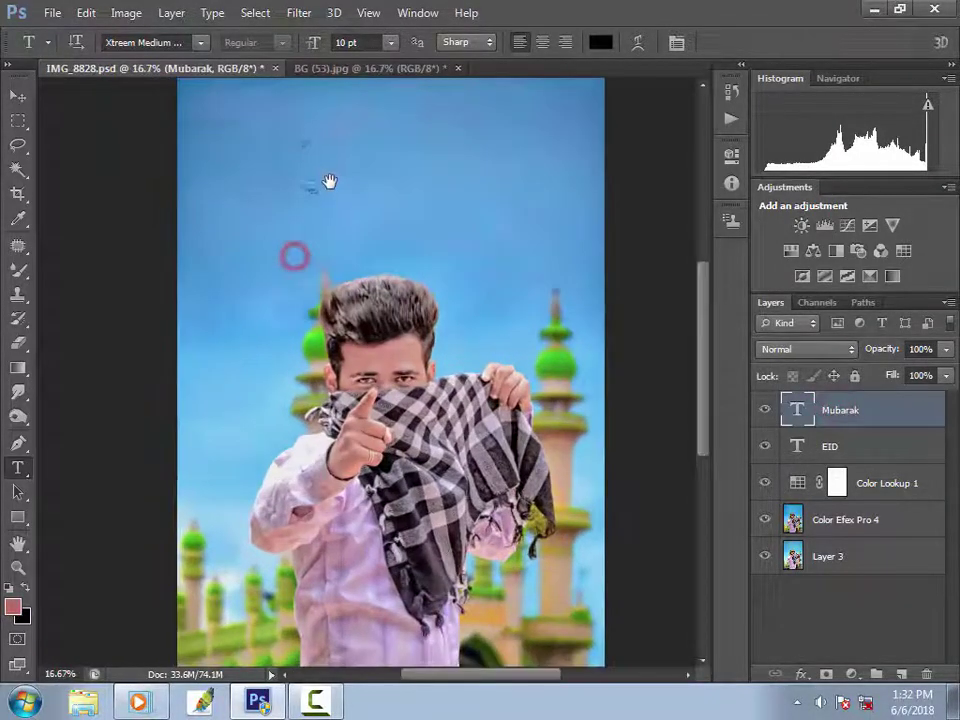
left_click_drag(330, 180, 548, 395)
left_click(407, 331)
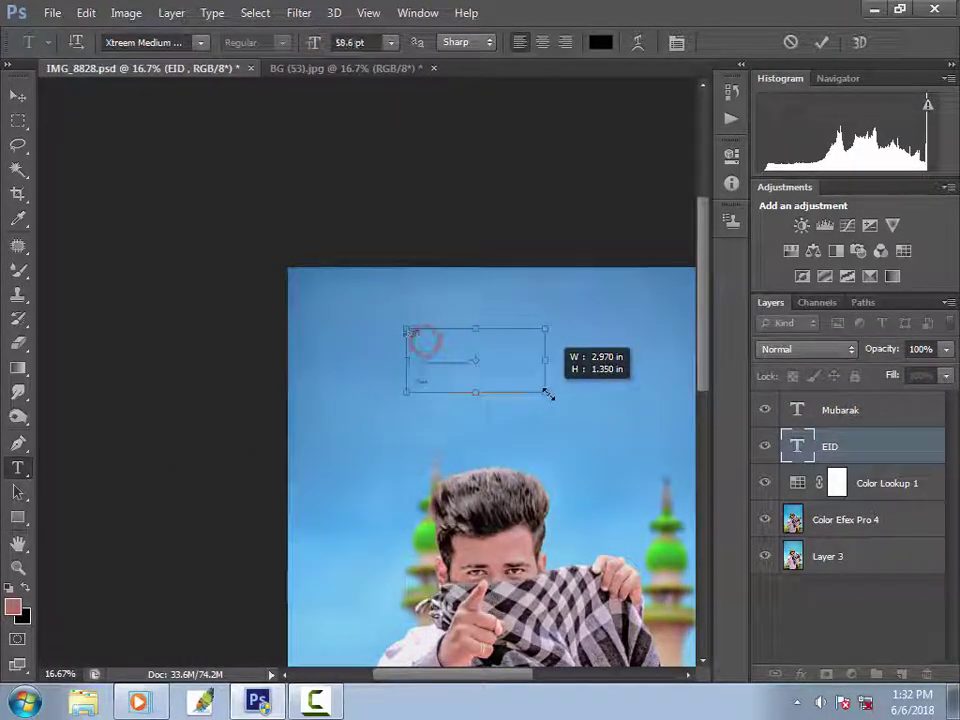
Step: Enlarge the Mubarak text to about 53.39 pt and retype it in capitals as "MUBARAK"
left_click(853, 412)
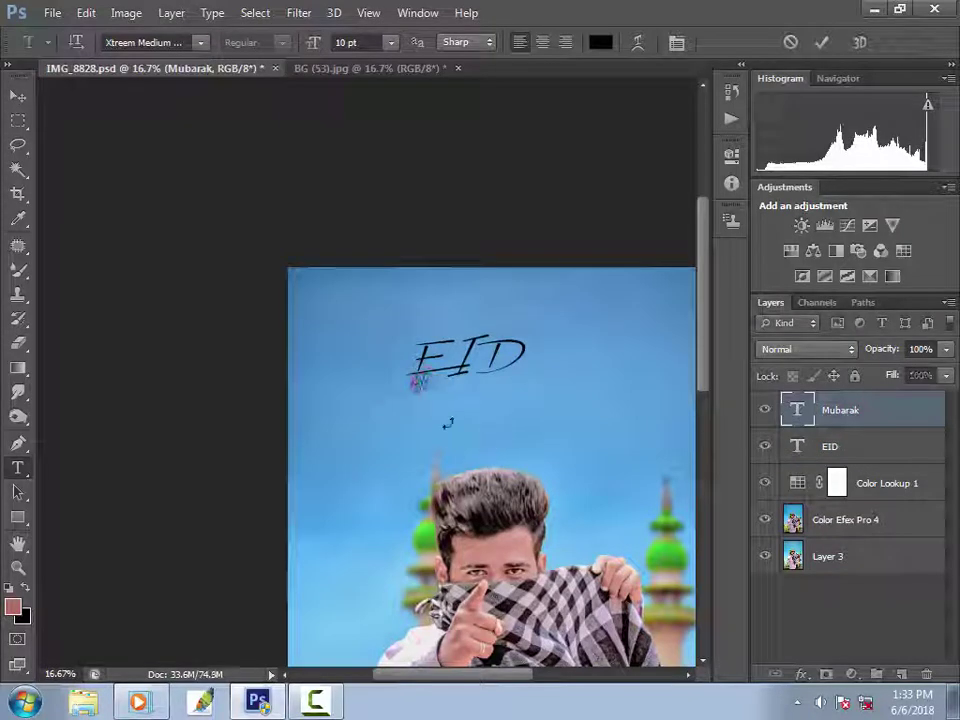
left_click_drag(428, 388, 470, 403)
left_click(839, 411)
type("AA")
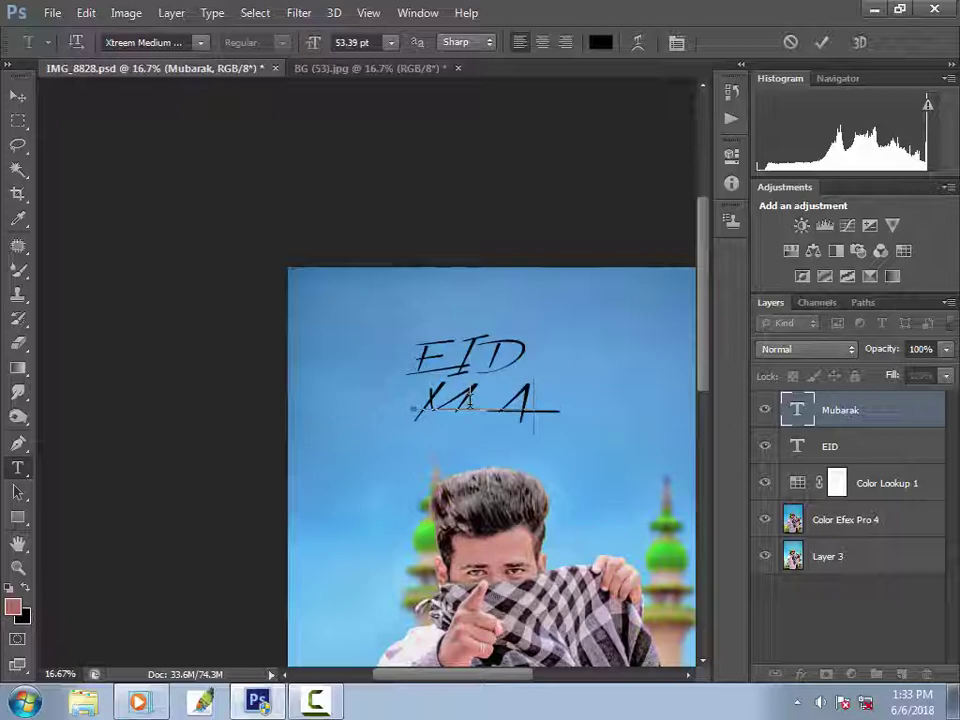
key("BackSpace")
type("UBA")
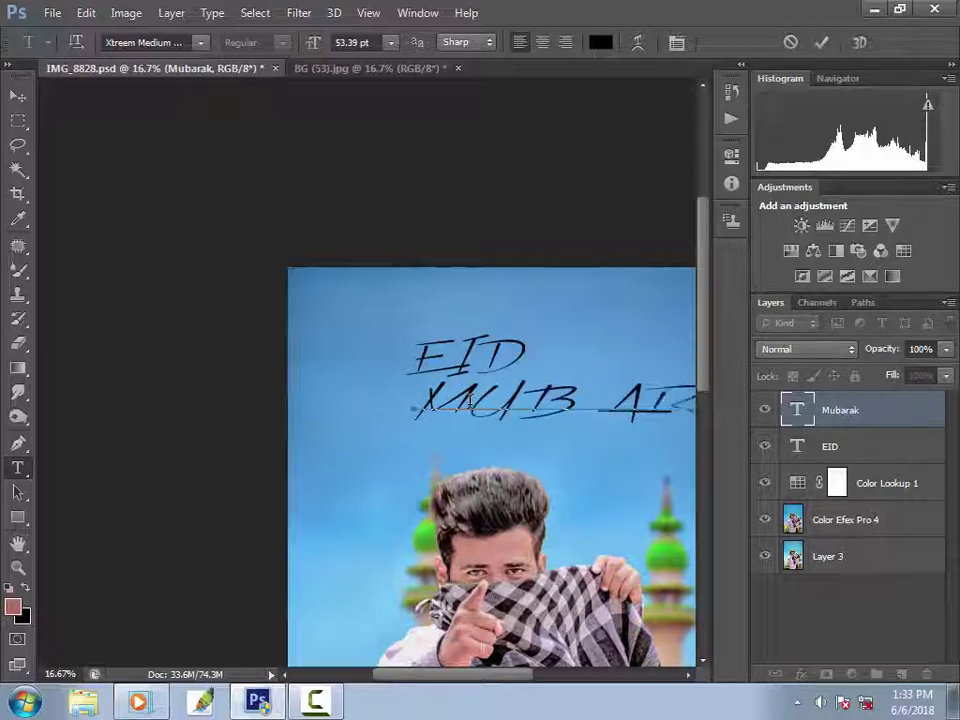
left_click(893, 428)
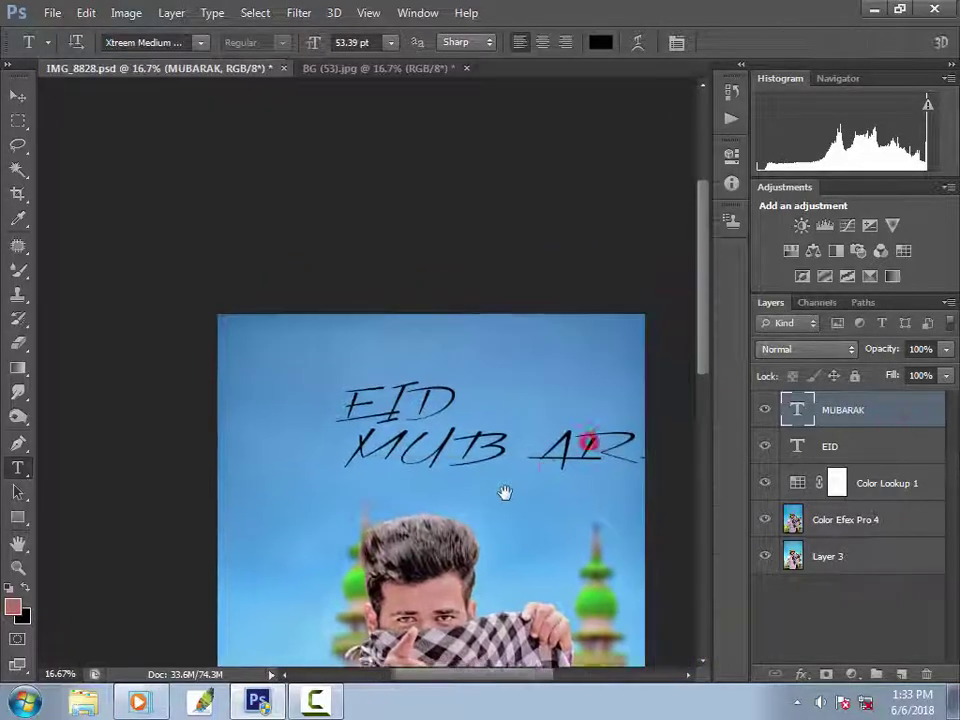
Step: Reposition the MUBARAK text across the sky above the man's hair and place EID centred above it
key("v")
left_click_drag(514, 472, 419, 487)
left_click_drag(390, 407, 418, 381)
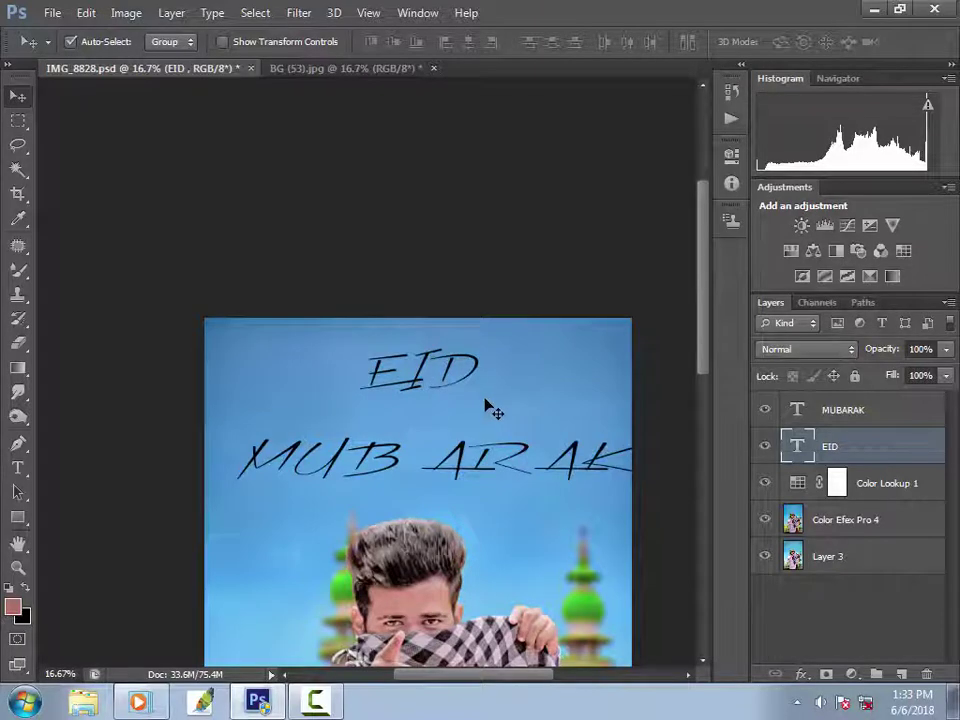
Step: Scale the EID text to about 67% and the MUBARAK text to about 62%, placing MUBARAK directly beneath EID
key("ctrl+t")
left_click_drag(495, 402, 476, 393)
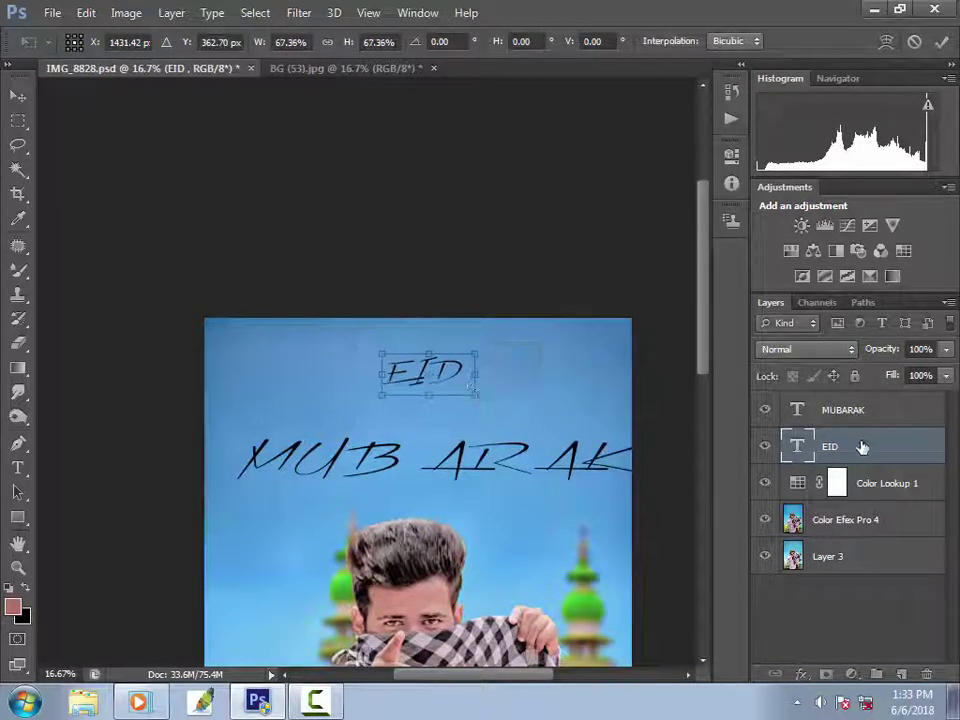
key("Return")
left_click(828, 410)
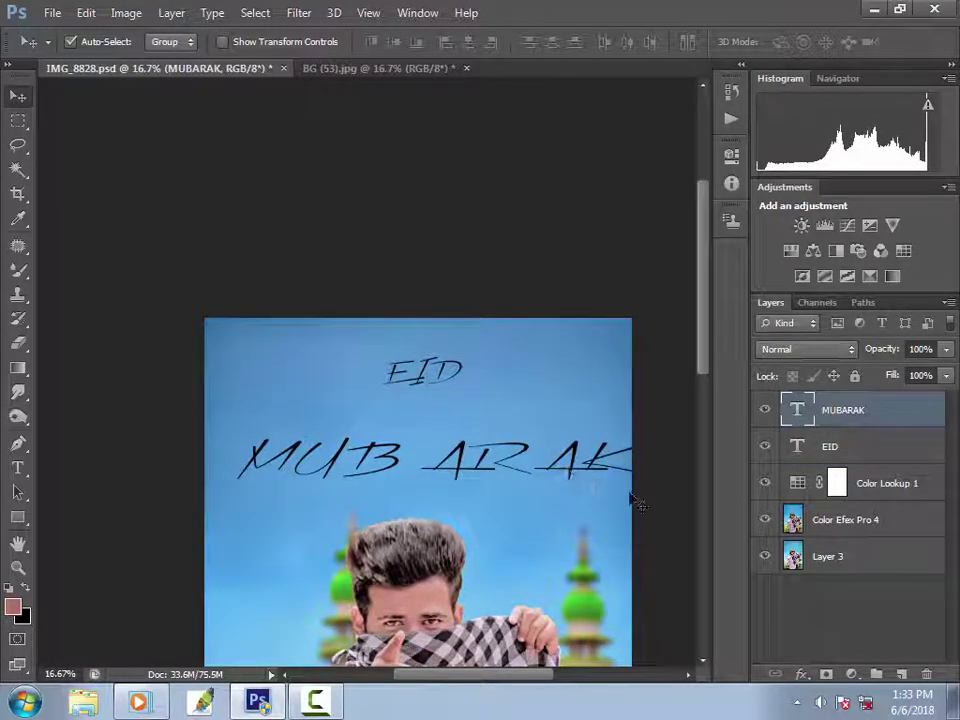
key("ctrl+t")
left_click_drag(650, 490, 514, 413)
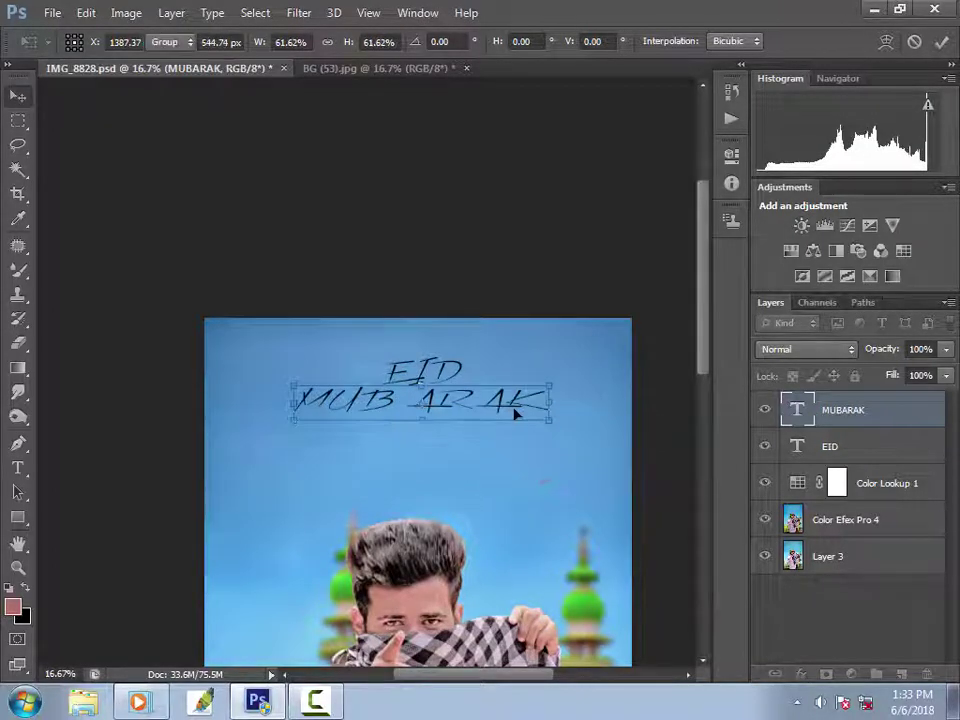
key("Return")
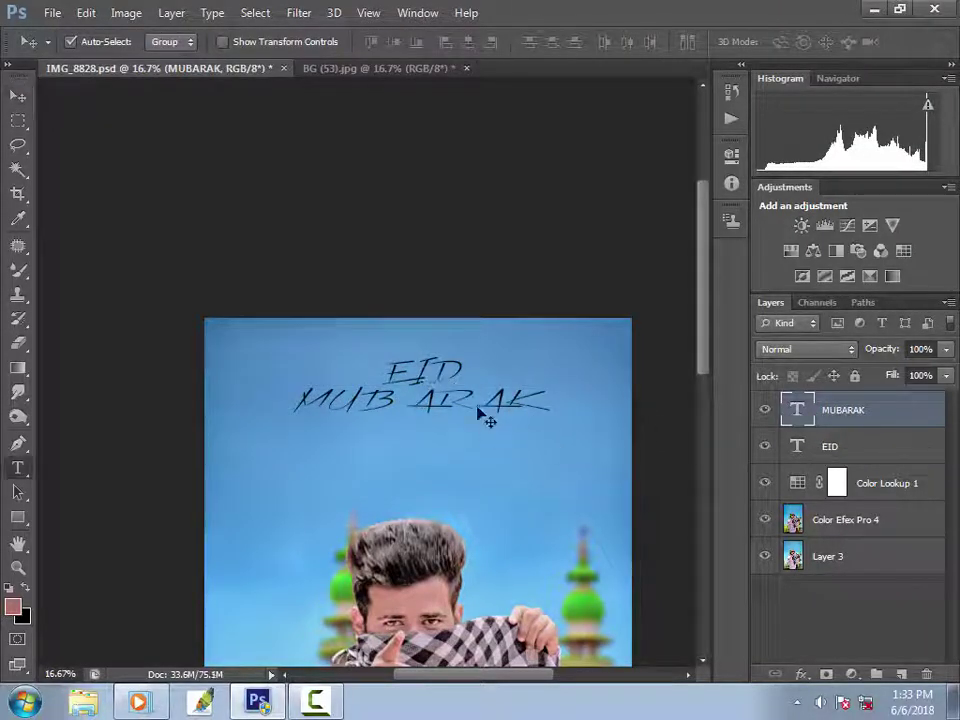
Step: Try out different fonts on the EID text and set it to Prototype
double_click(415, 372)
left_click(183, 45)
left_click(201, 46)
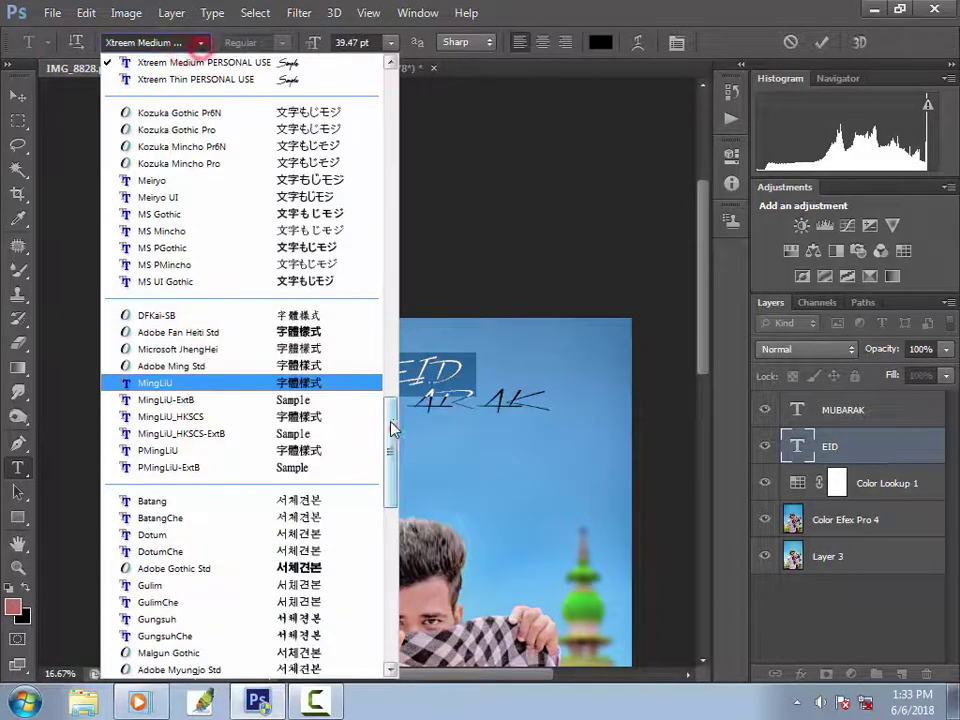
left_click_drag(392, 426, 364, 96)
left_click(317, 146)
key("Down")
key("Down")
key("Down")
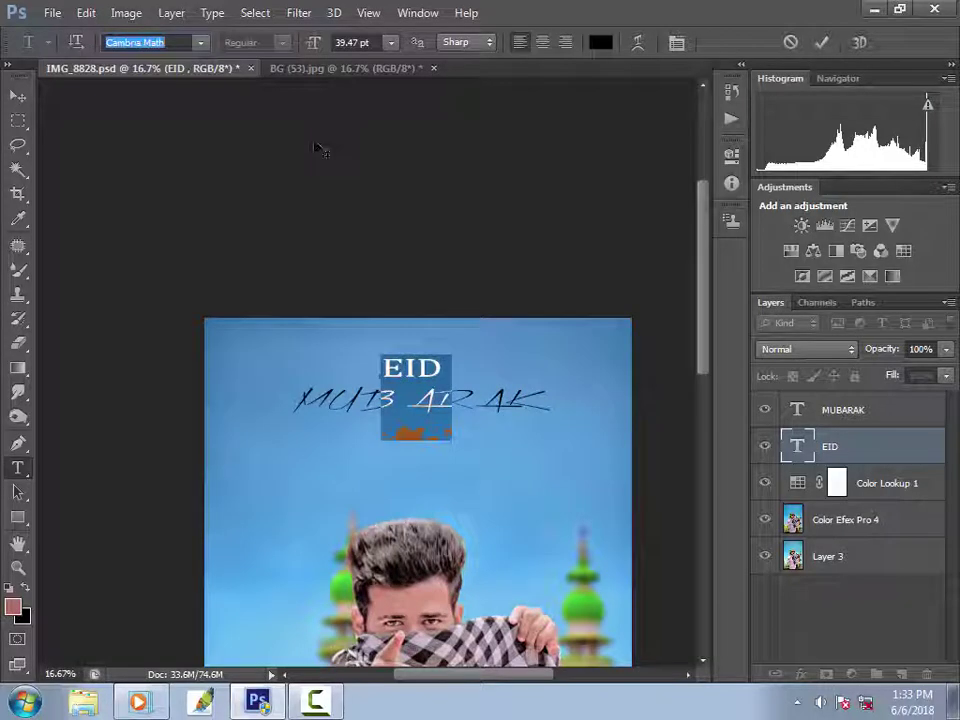
key("Down")
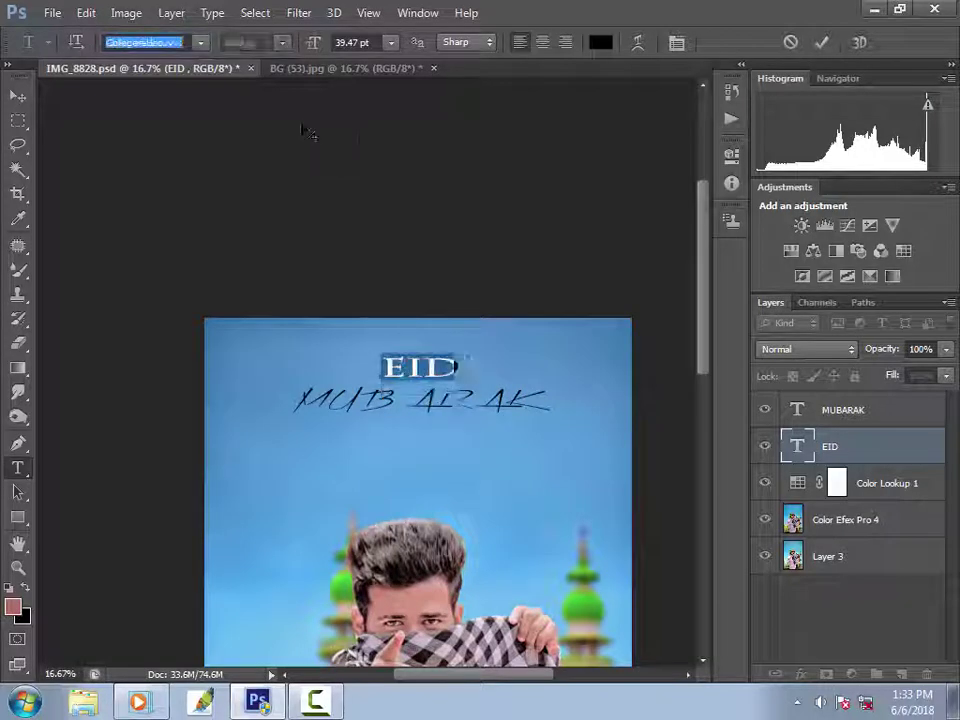
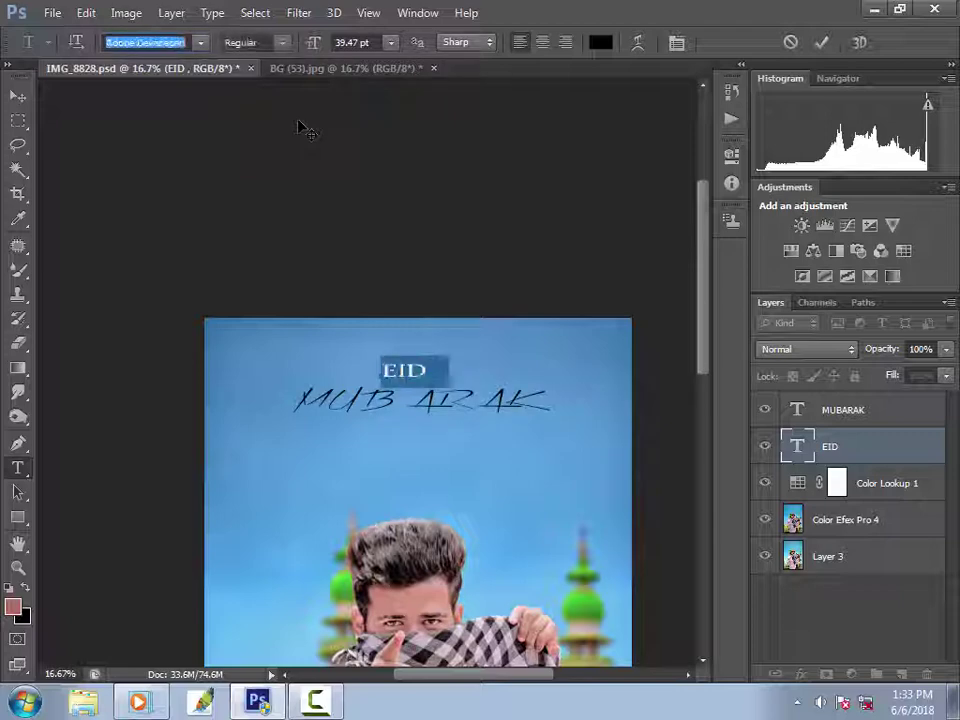
key("Down")
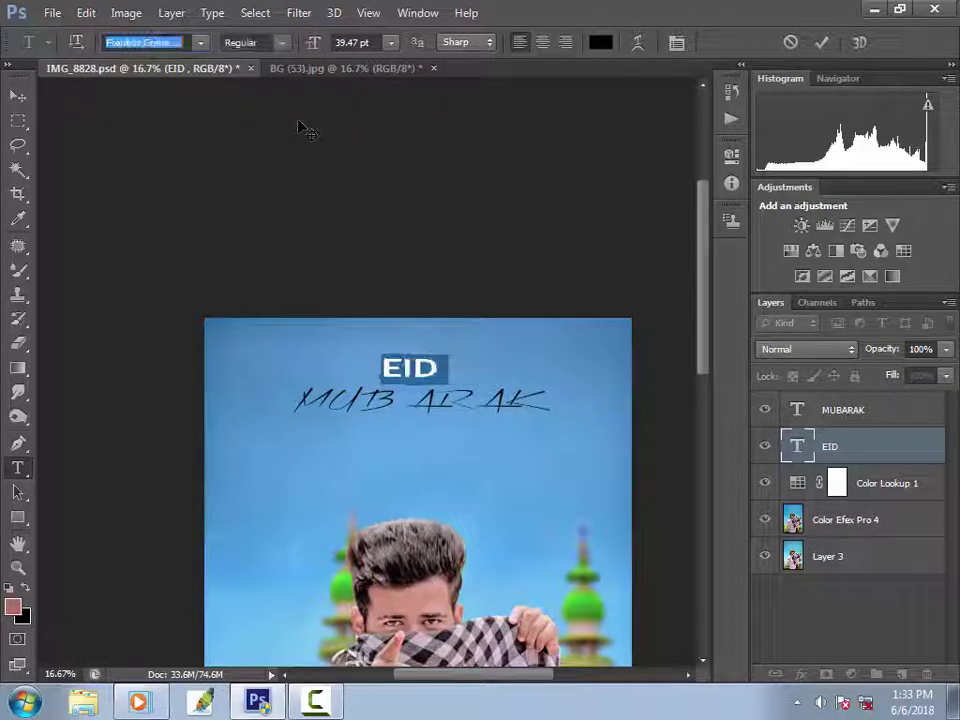
key("Down")
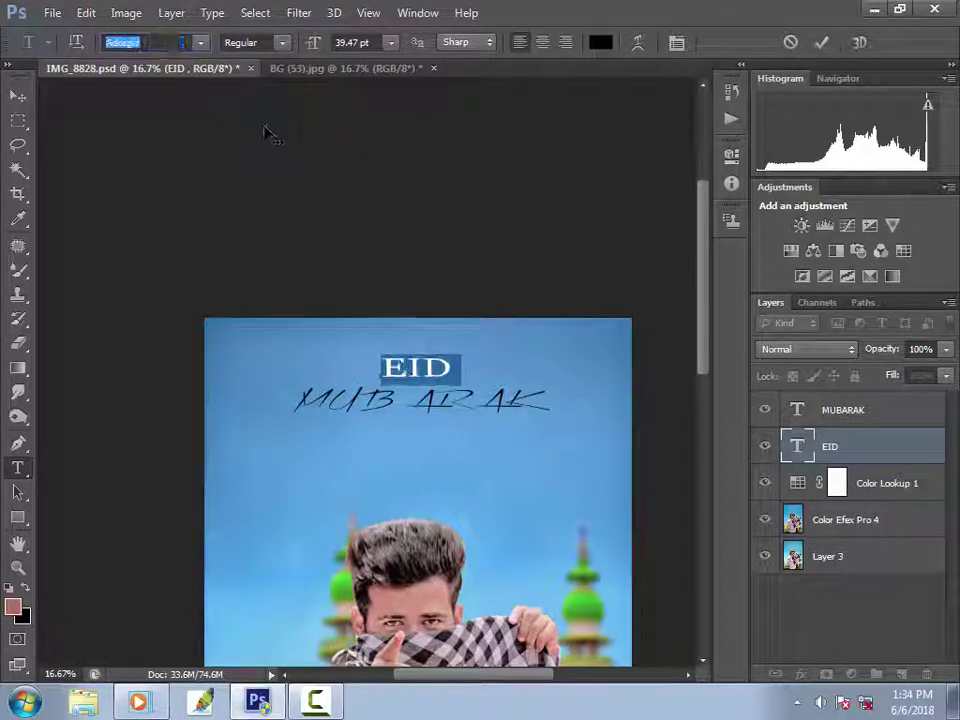
key("Down")
key("Down")
key("Down")
key("Down")
key("Down")
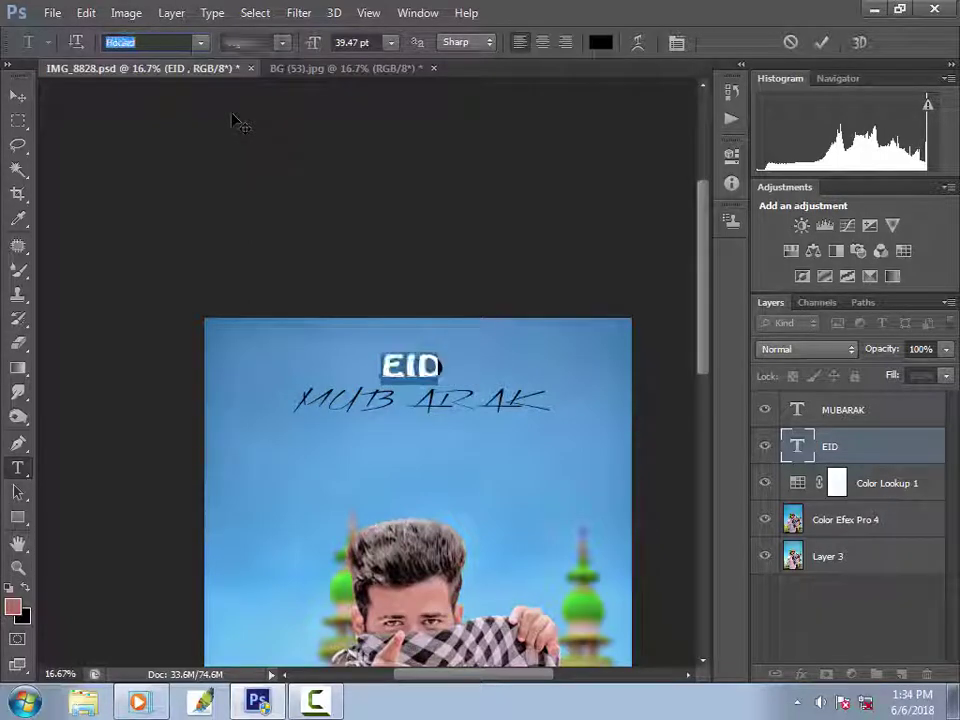
key("Down")
key("Down")
key("Down")
key("Down")
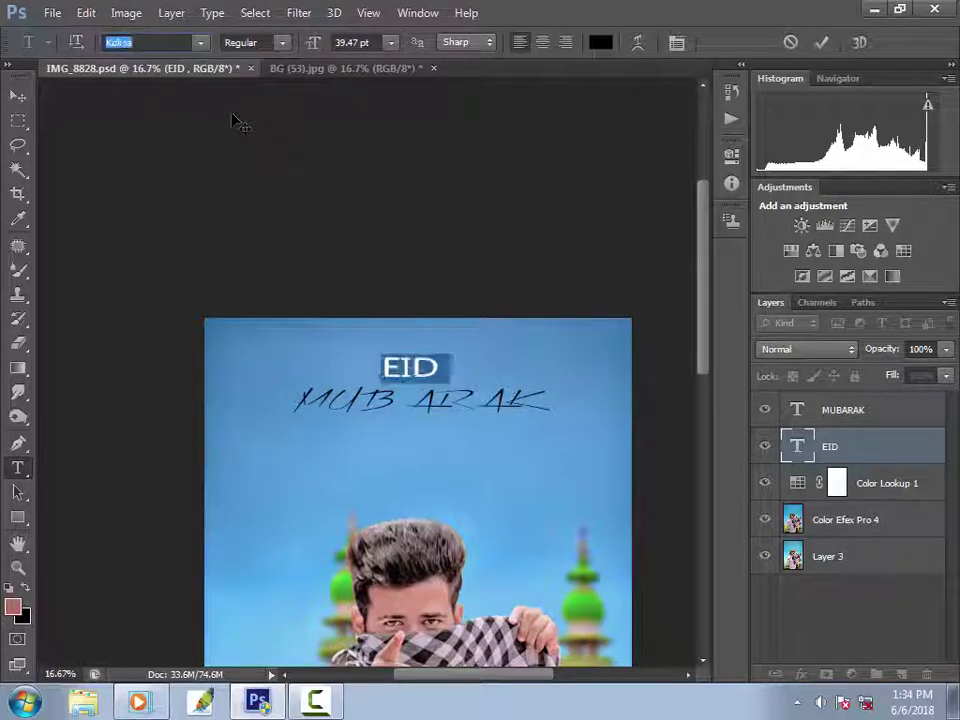
key("Down")
key("Down")
key("Down")
key("Down")
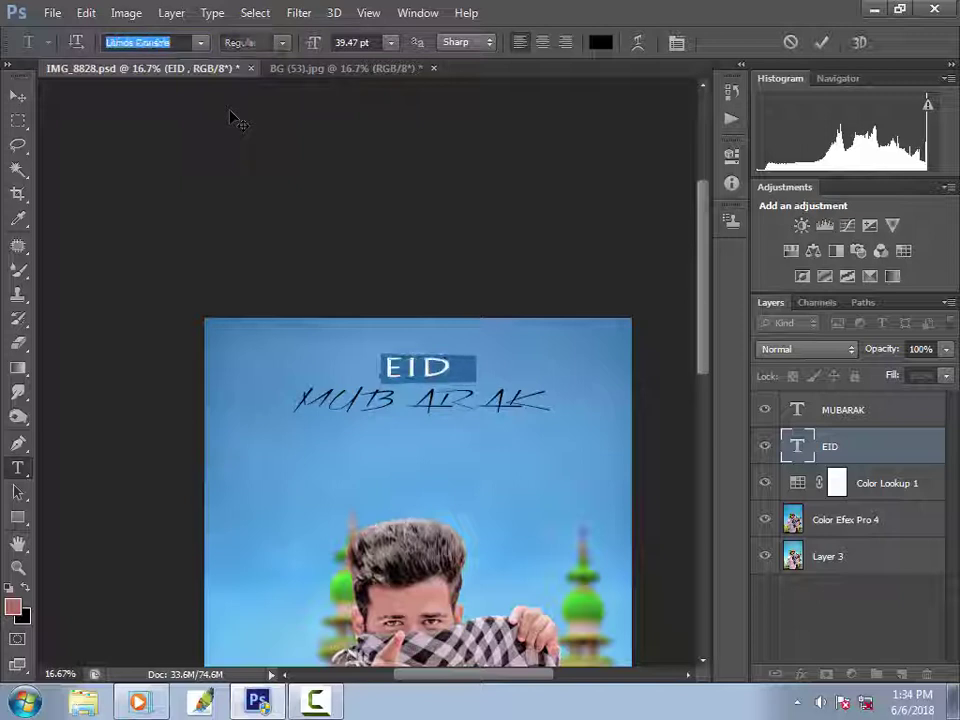
key("Down")
key("Down")
key("Down")
key("Down")
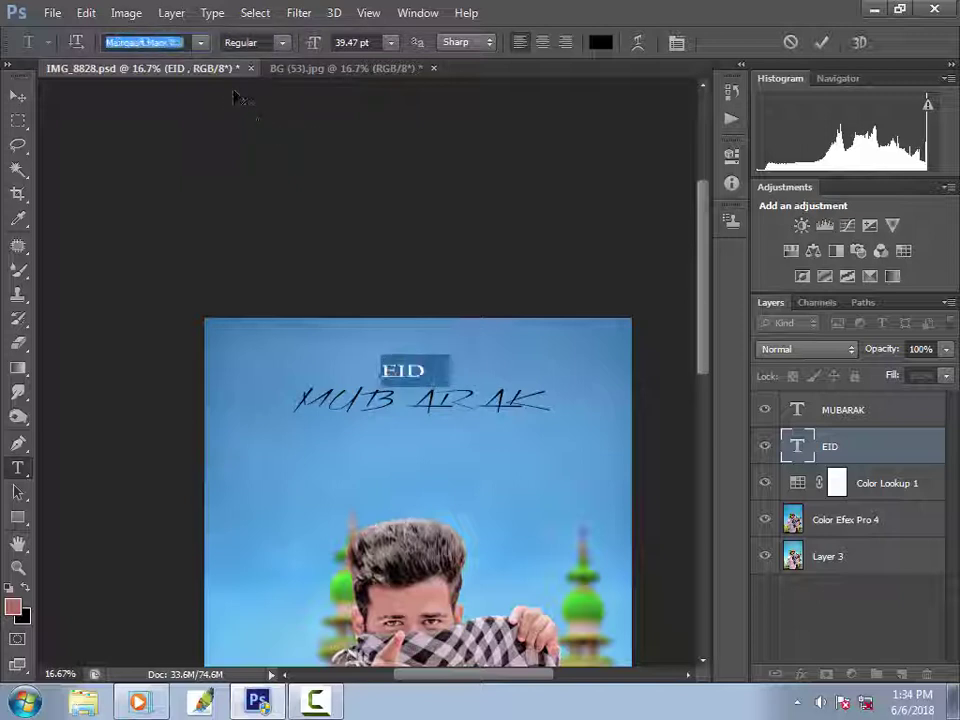
key("Down")
key("Down")
key("Down")
key("Down")
key("Down")
key("Down")
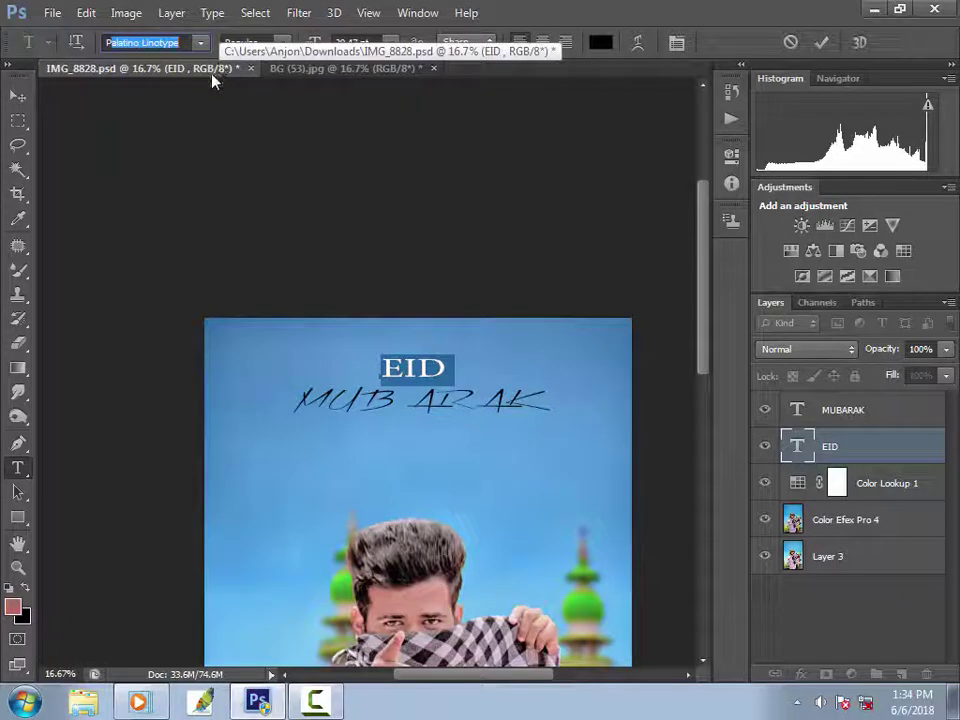
key("Down")
key("Down")
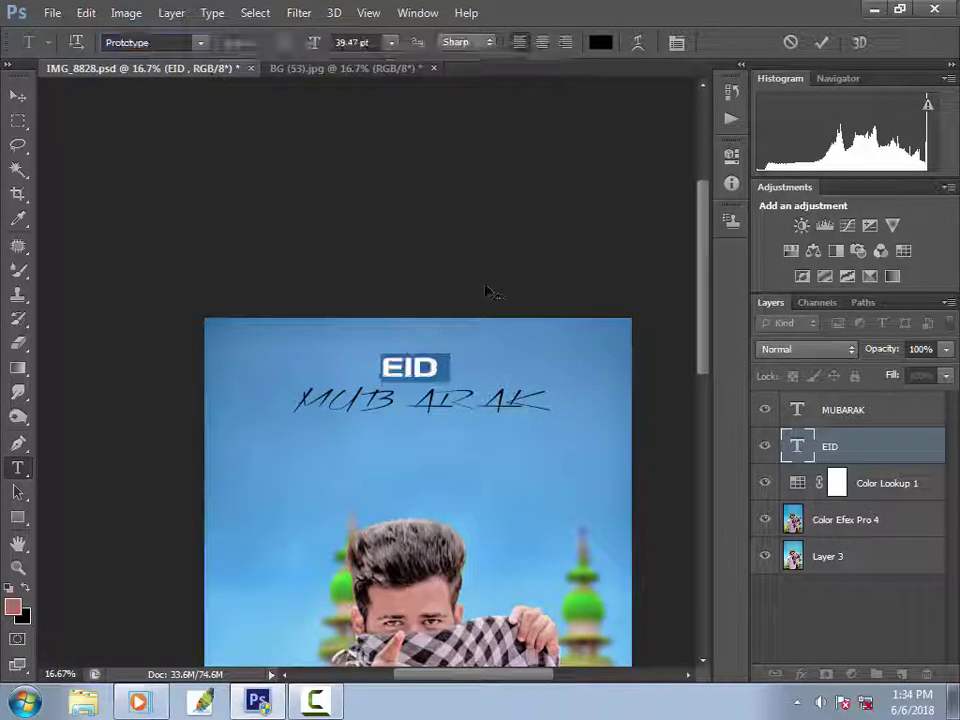
left_click(858, 448)
Step: Change the MUBARAK text's font to Prototype to match EID
left_click(848, 414)
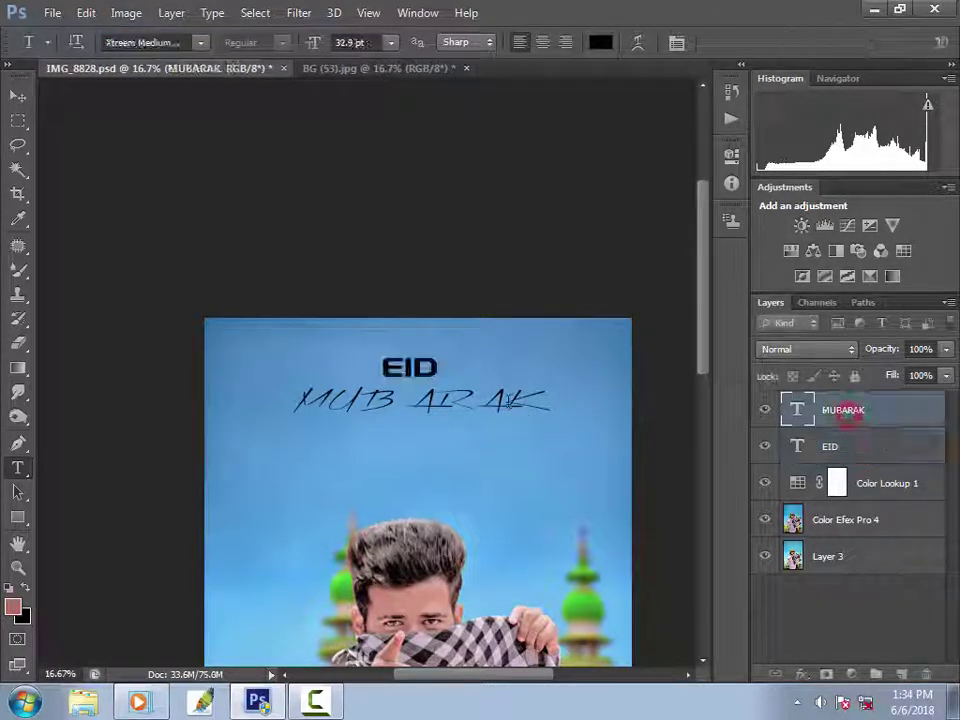
double_click(508, 404)
left_click(128, 42)
type("Prototype")
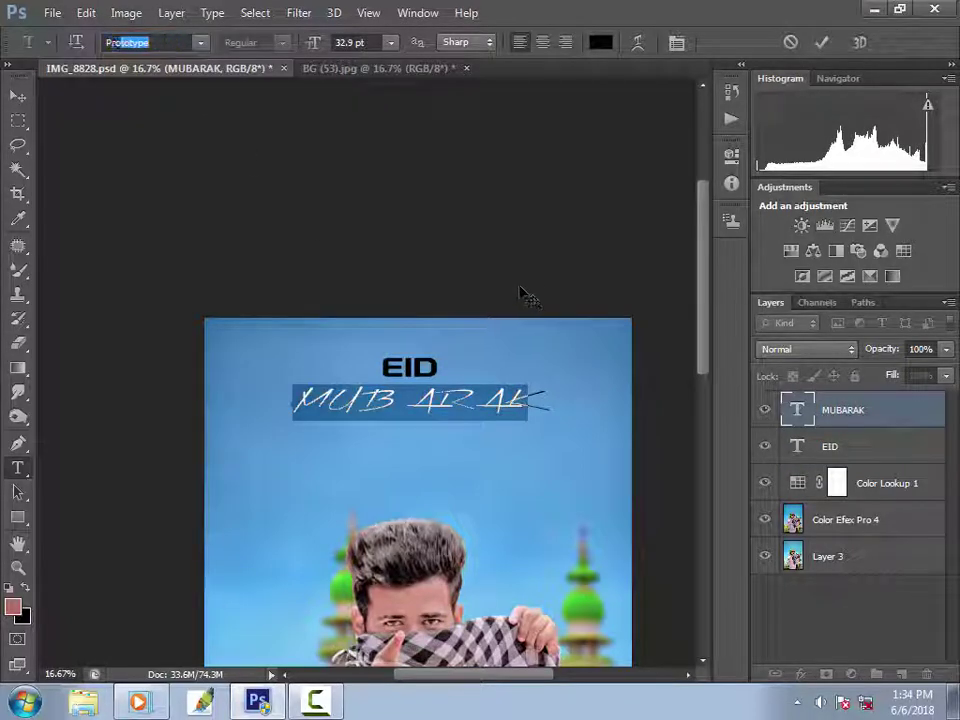
key("Return")
left_click(852, 411)
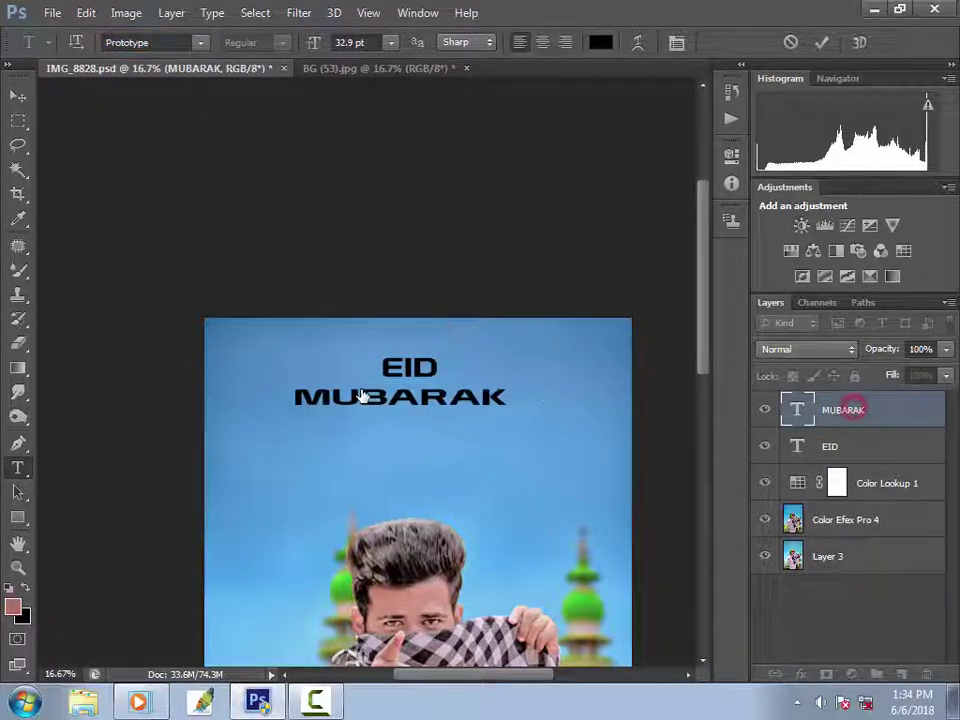
Step: Enlarge the EID text and position it above MUBARAK
left_click(363, 396, "ctrl")
left_click_drag(474, 386, 507, 420)
key("v")
key("ctrl+t")
key("Return")
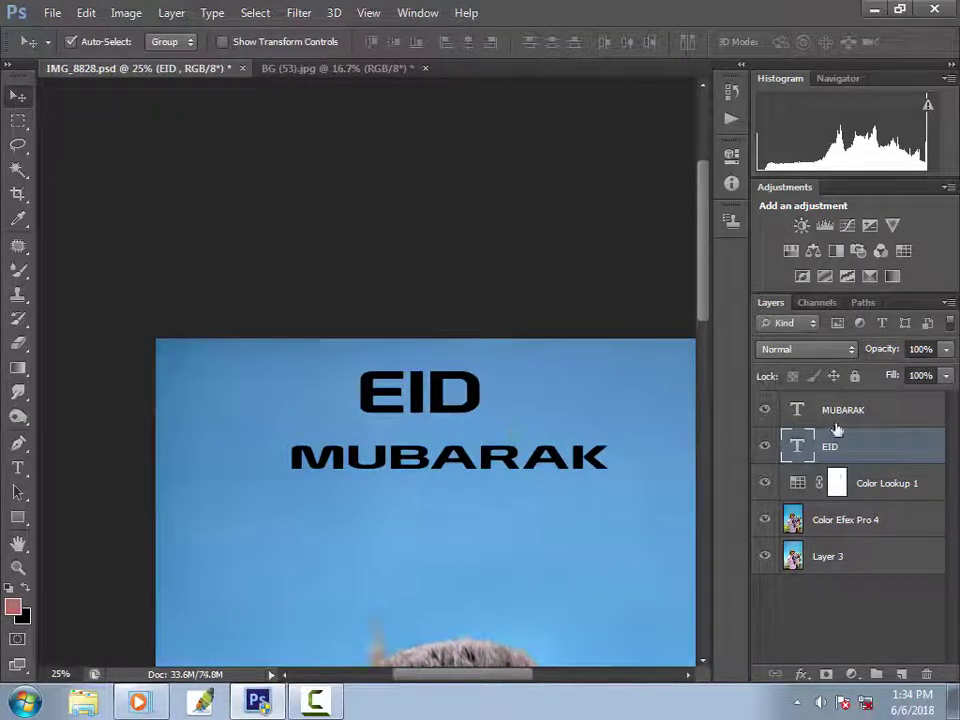
Step: Stretch the MUBARAK text slightly taller and wider, and shift it to sit centred beneath EID
left_click(830, 410)
key("ctrl+t")
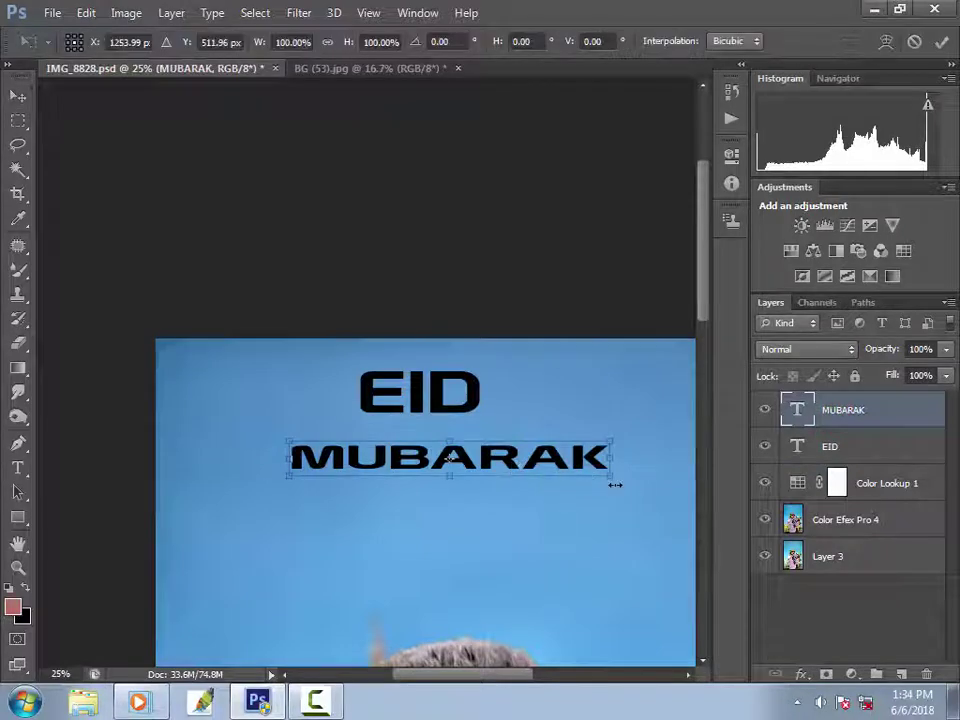
left_click_drag(615, 482, 620, 494)
key("Return")
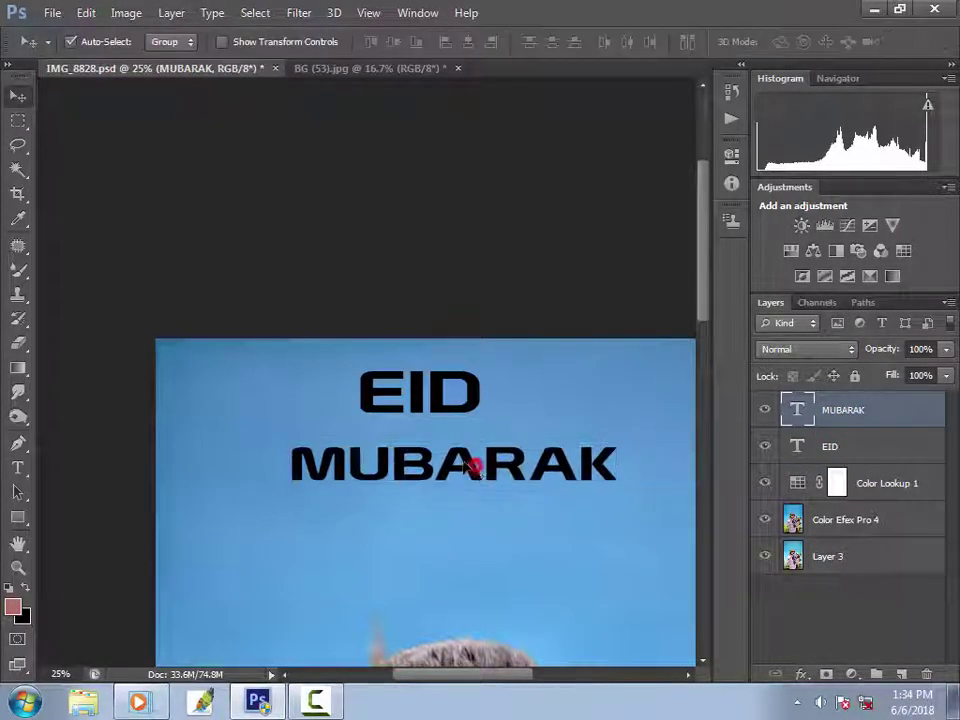
left_click_drag(472, 462, 458, 460)
Step: Combine the MUBARAK and EID text layers into one smart object and rasterize it
scroll(537, 455, "down", 2)
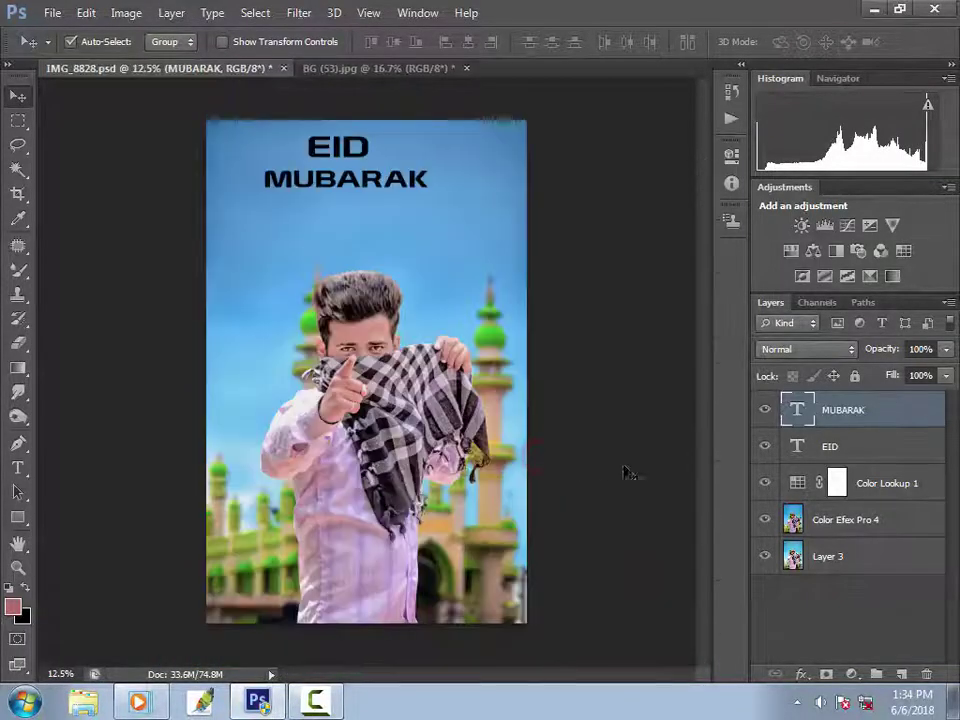
left_click(813, 447, "shift")
right_click(813, 447)
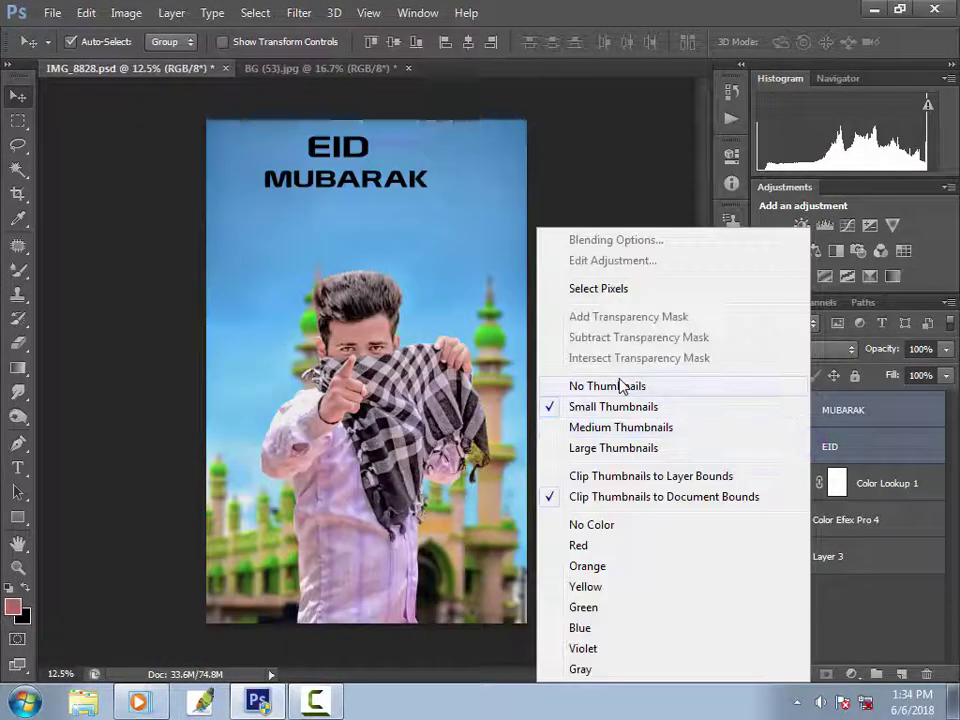
right_click(846, 403)
left_click(549, 184)
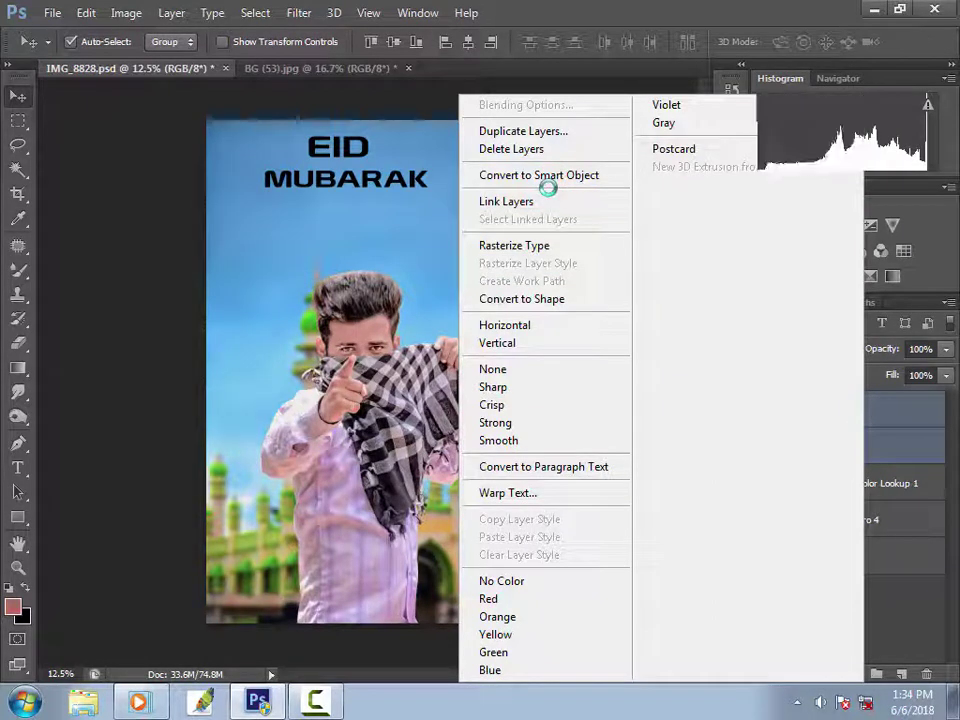
key("b")
left_click(433, 214)
left_click(441, 281)
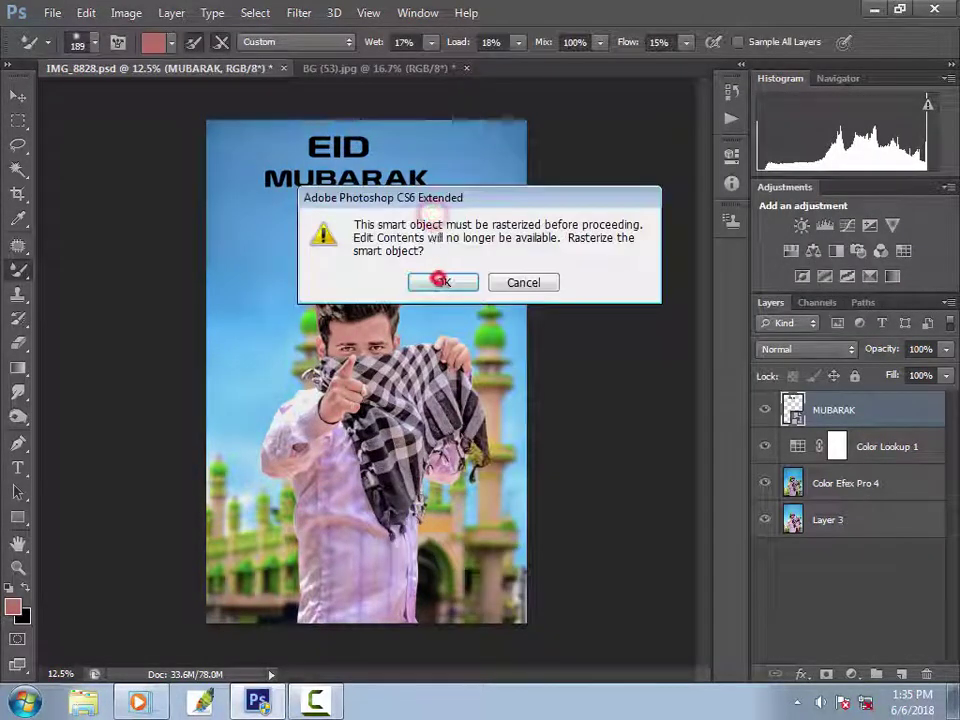
Step: Move the combined EID MUBARAK title so it is centred in the sky above the man
key("v")
left_click_drag(321, 172, 360, 152)
key("ctrl+z")
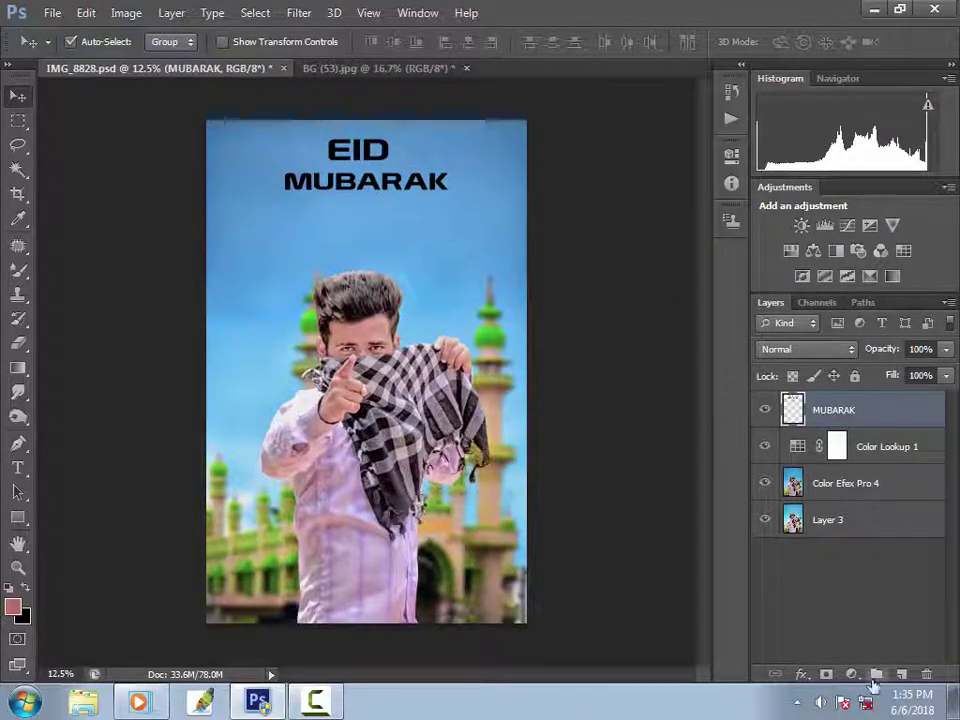
Step: Add a drop shadow to the title with a distance of 15 px and a size of about 57 px
left_click(850, 675)
left_click(847, 680)
left_click(801, 676)
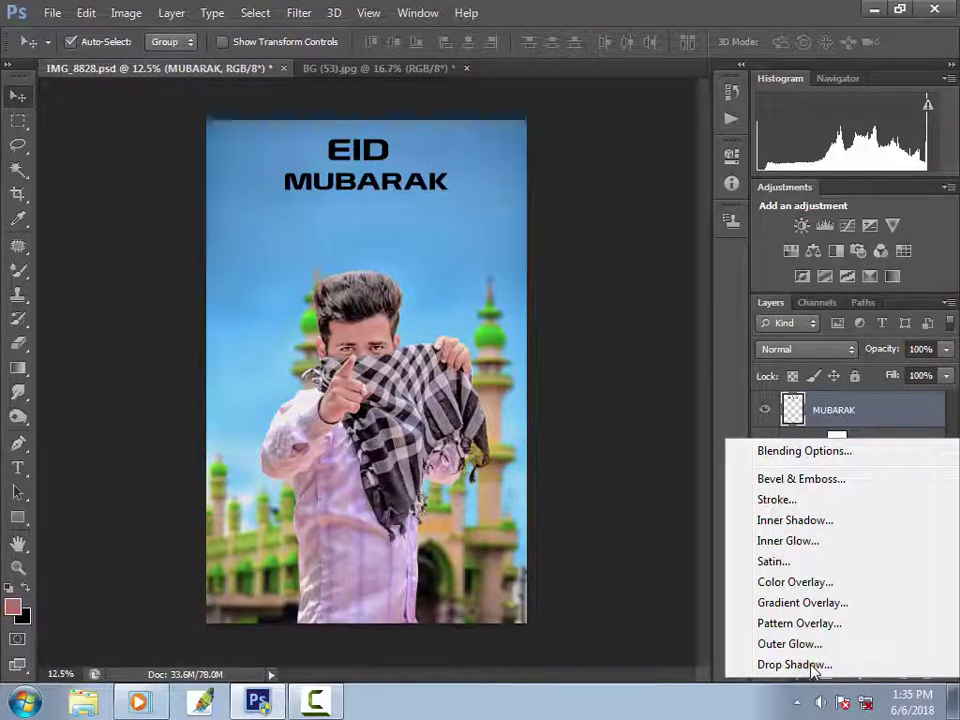
left_click(811, 667)
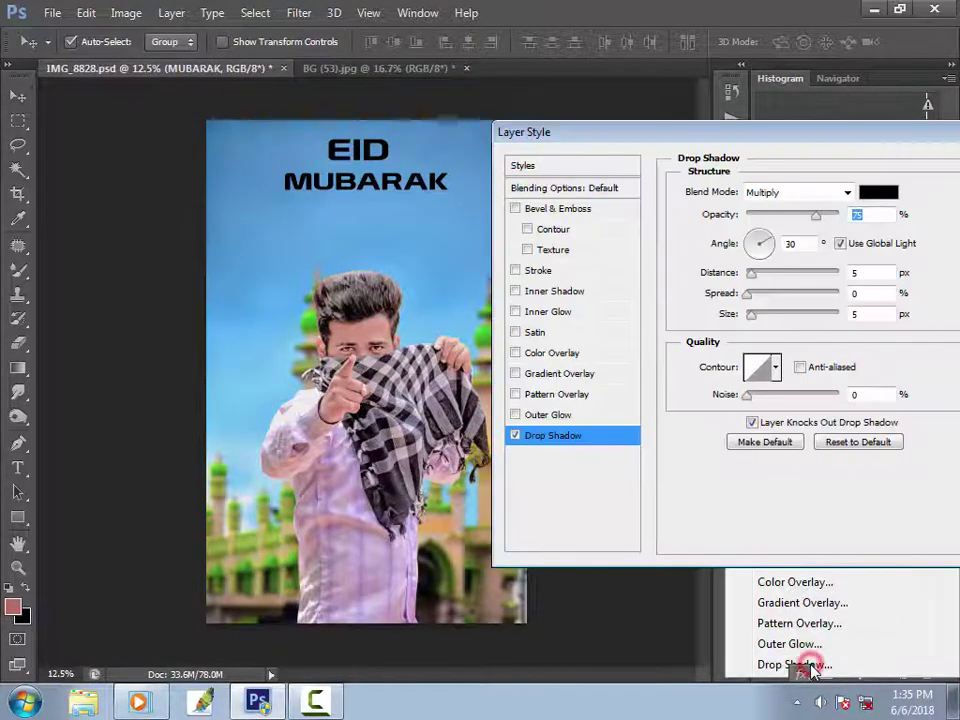
left_click(760, 274)
left_click_drag(765, 318, 776, 317)
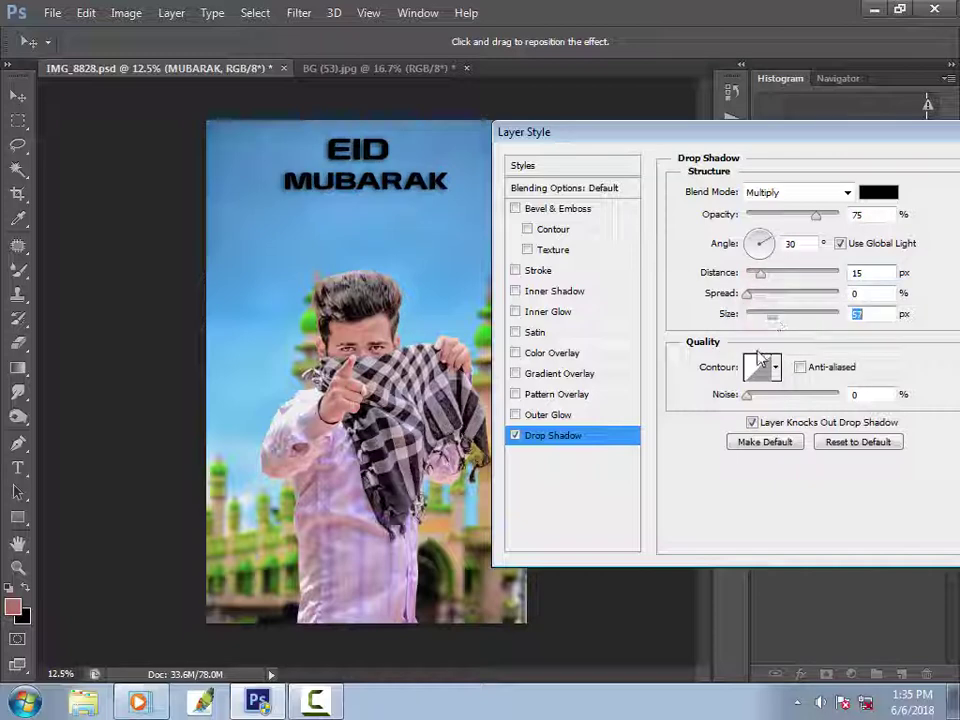
Step: Enable Outer Glow and Gradient Overlay on the title, leaving Inner Shadow off
left_click(535, 416)
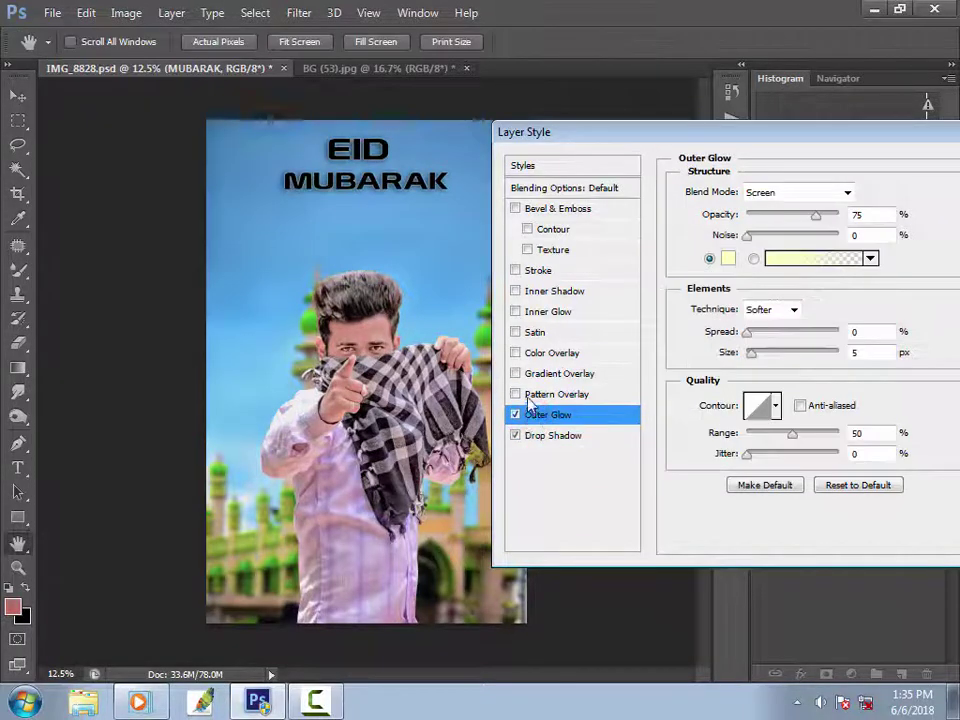
left_click(517, 292)
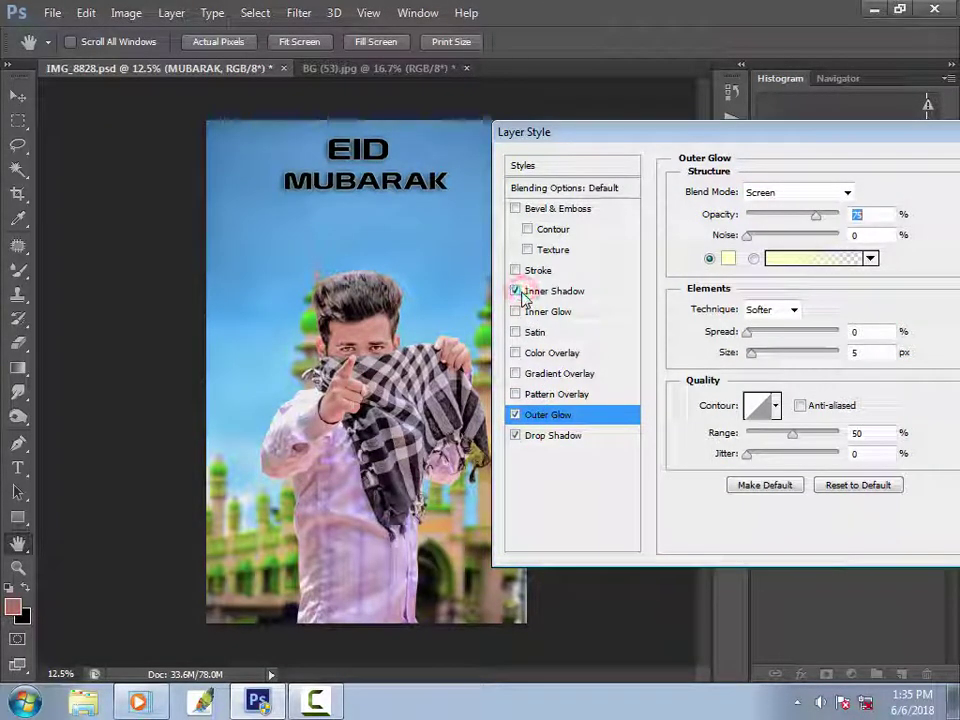
left_click(517, 291)
left_click(516, 373)
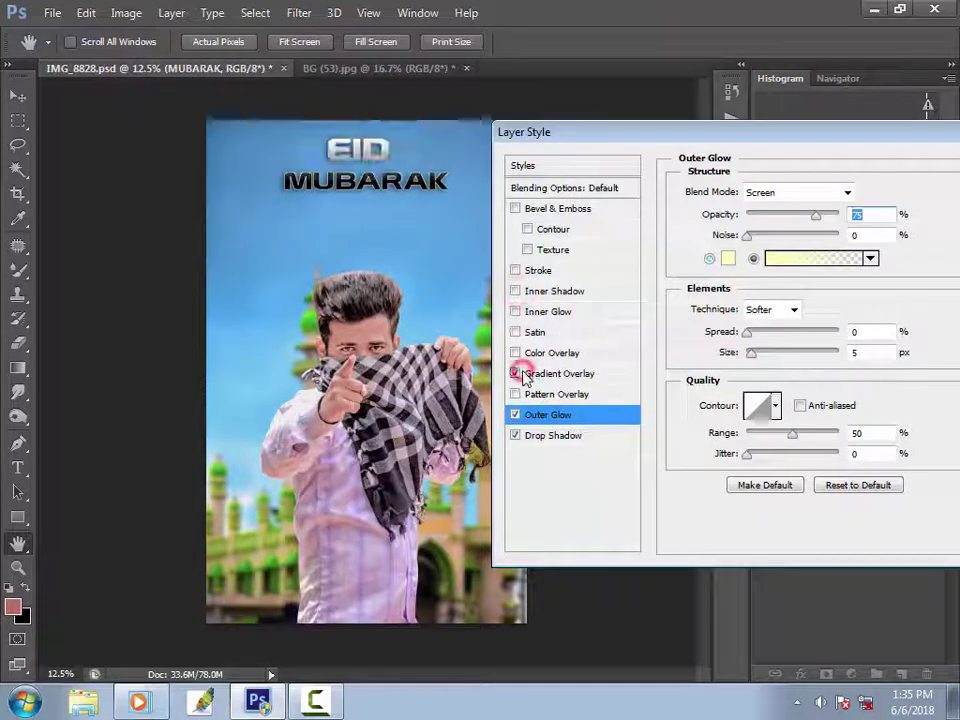
Step: Preview several gradient presets on the title's overlay and choose Foreground to Background
left_click(793, 236)
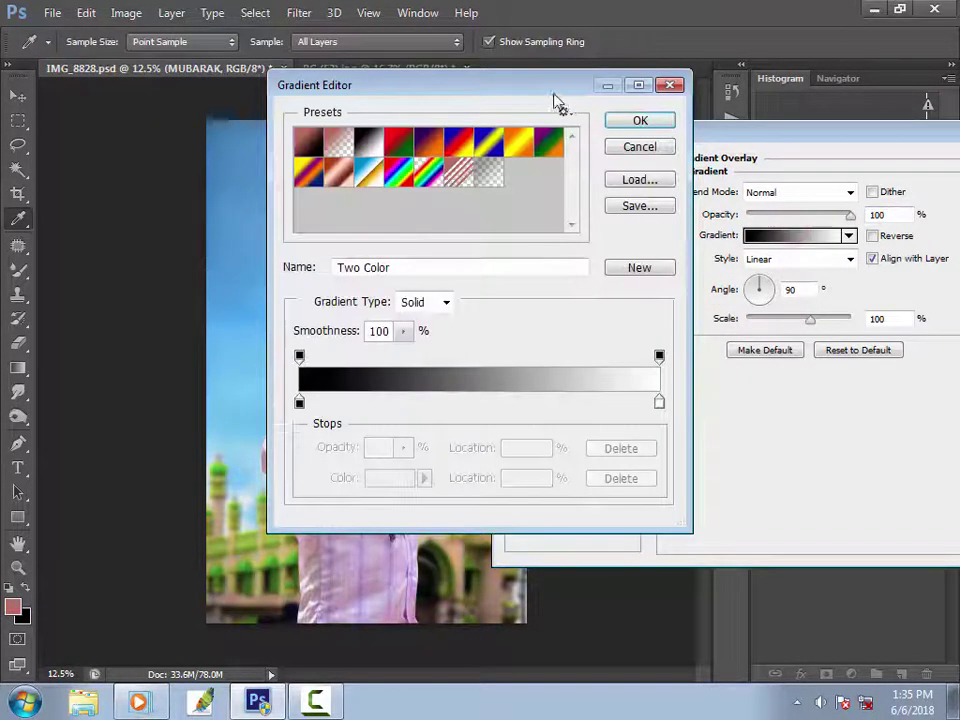
left_click_drag(555, 100, 817, 133)
left_click(758, 184)
left_click(779, 184)
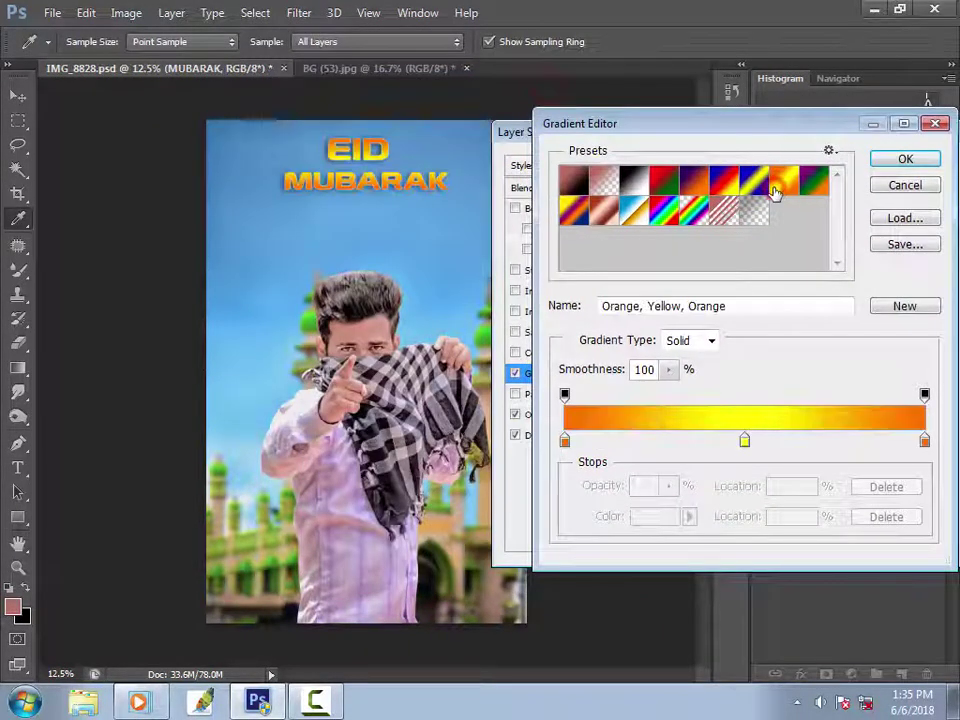
left_click(639, 221)
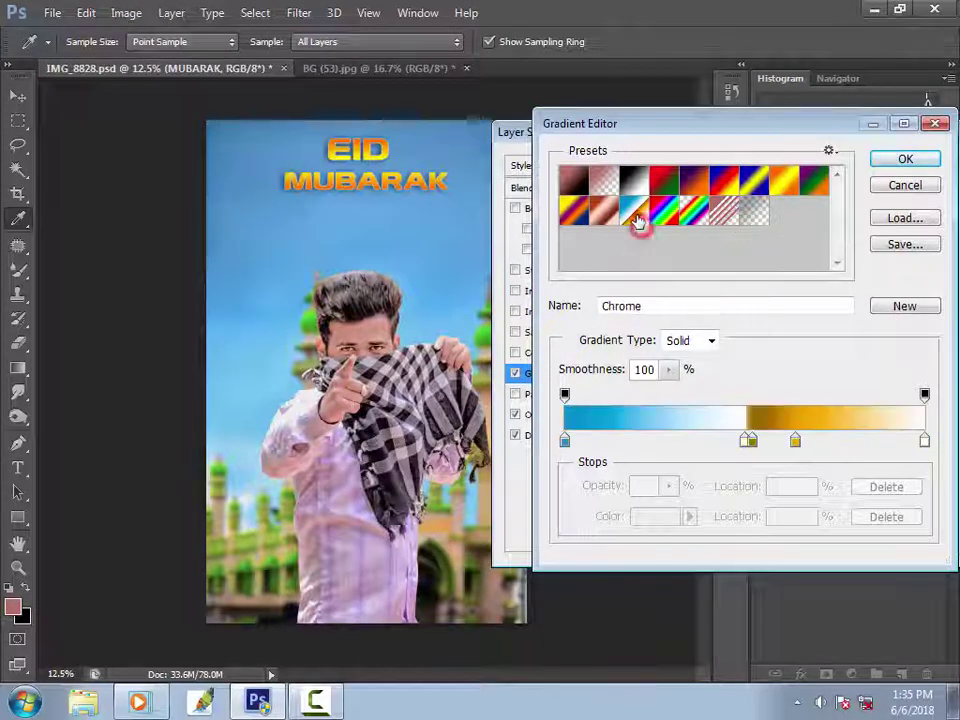
left_click(666, 223)
left_click(697, 228)
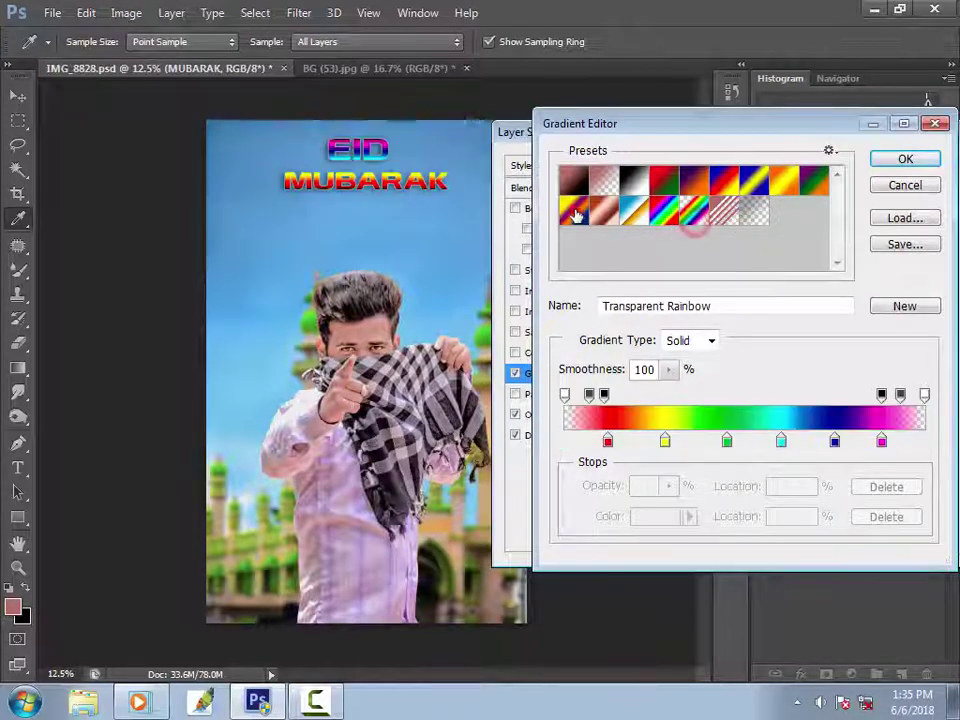
left_click(576, 212)
left_click(578, 182)
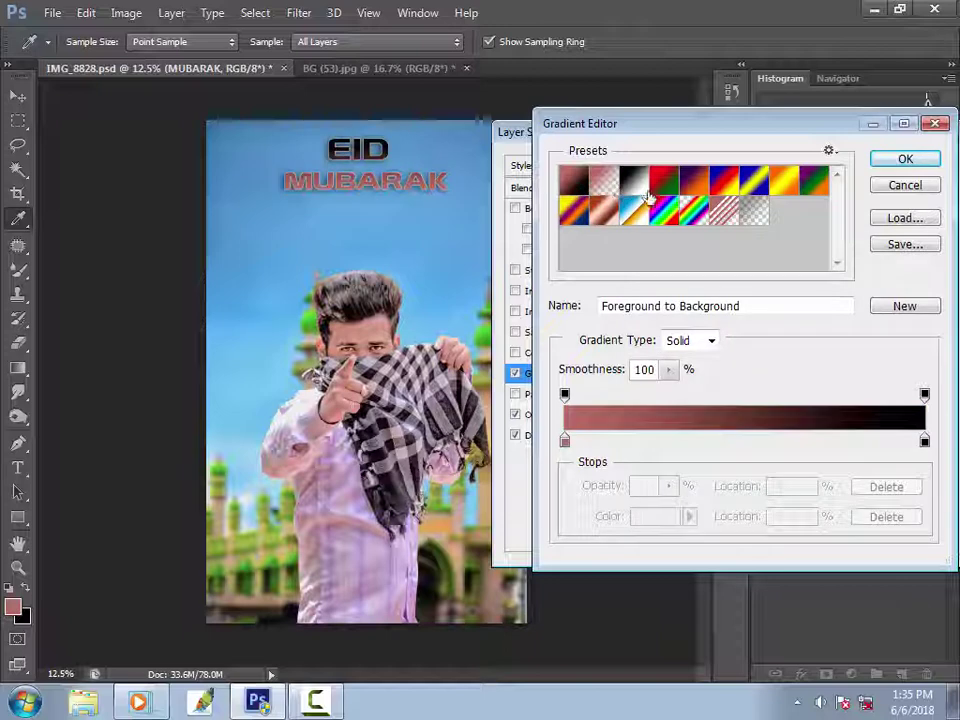
double_click(925, 441)
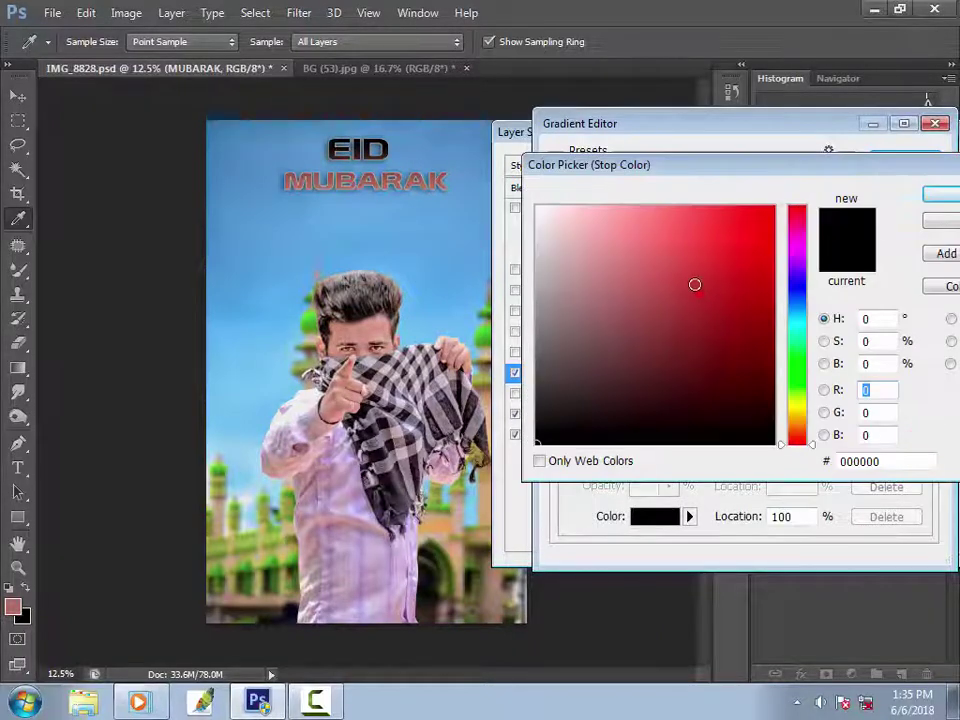
left_click(695, 285)
left_click_drag(785, 325, 800, 354)
left_click(926, 220)
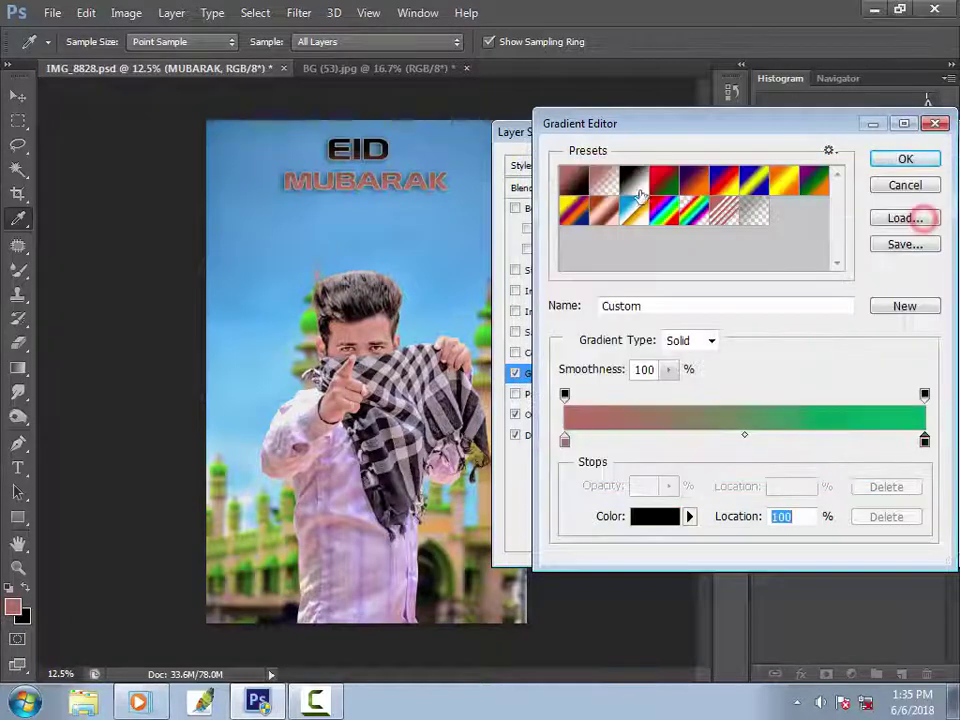
Step: Compare the Black, White and Violet, Green, Orange presets on the title's gradient overlay and apply the orange-yellow-orange preset
left_click(637, 183)
left_click(925, 395)
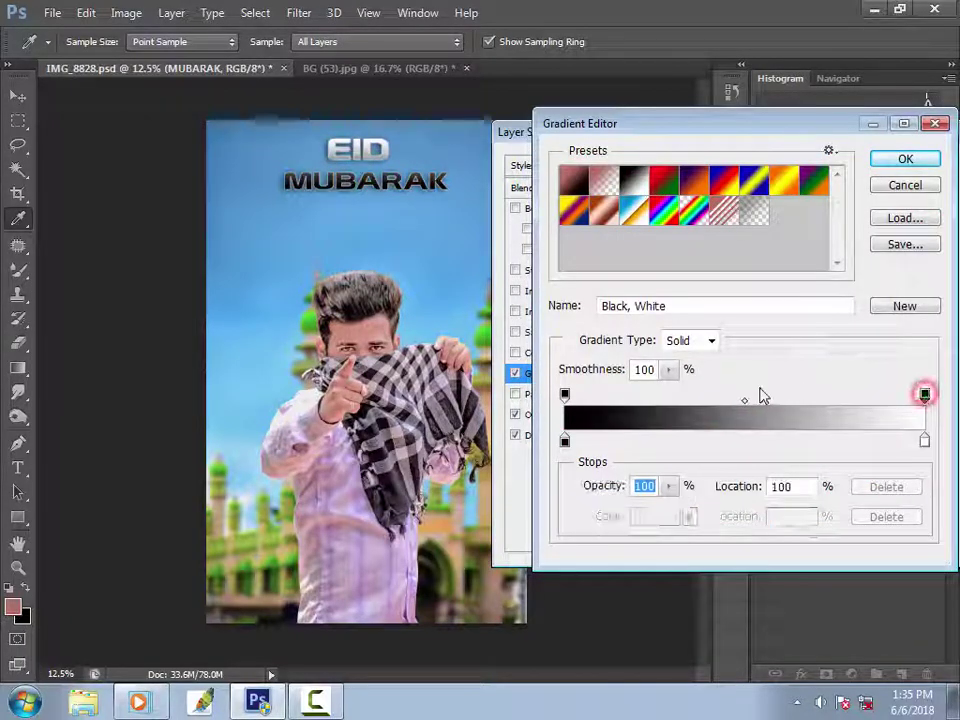
left_click(756, 182)
left_click(797, 190)
left_click(808, 186)
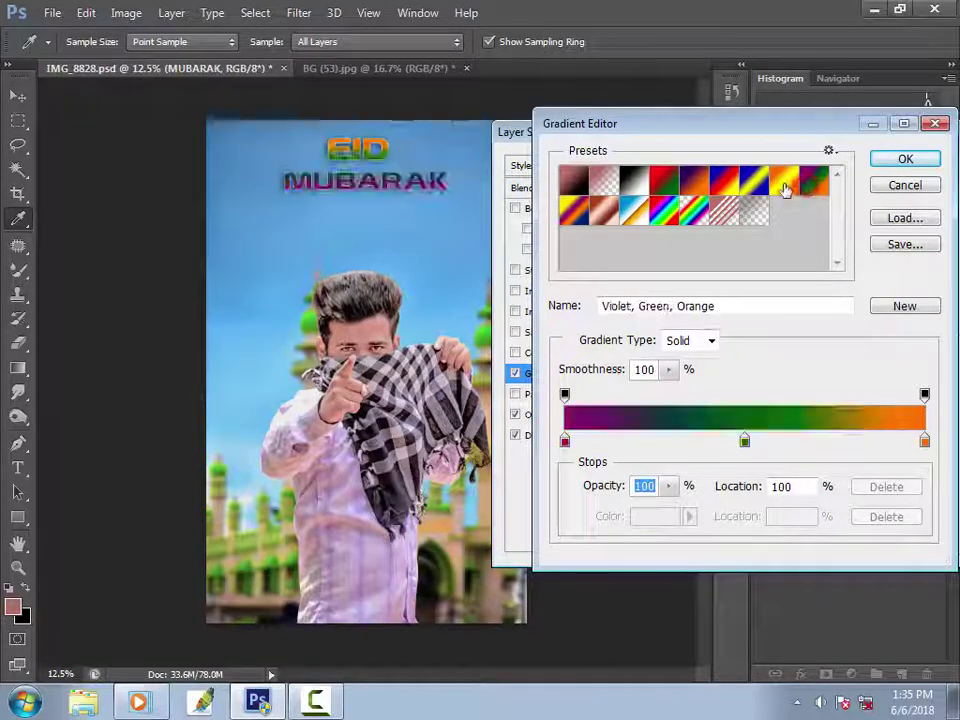
left_click(786, 189)
left_click(914, 163)
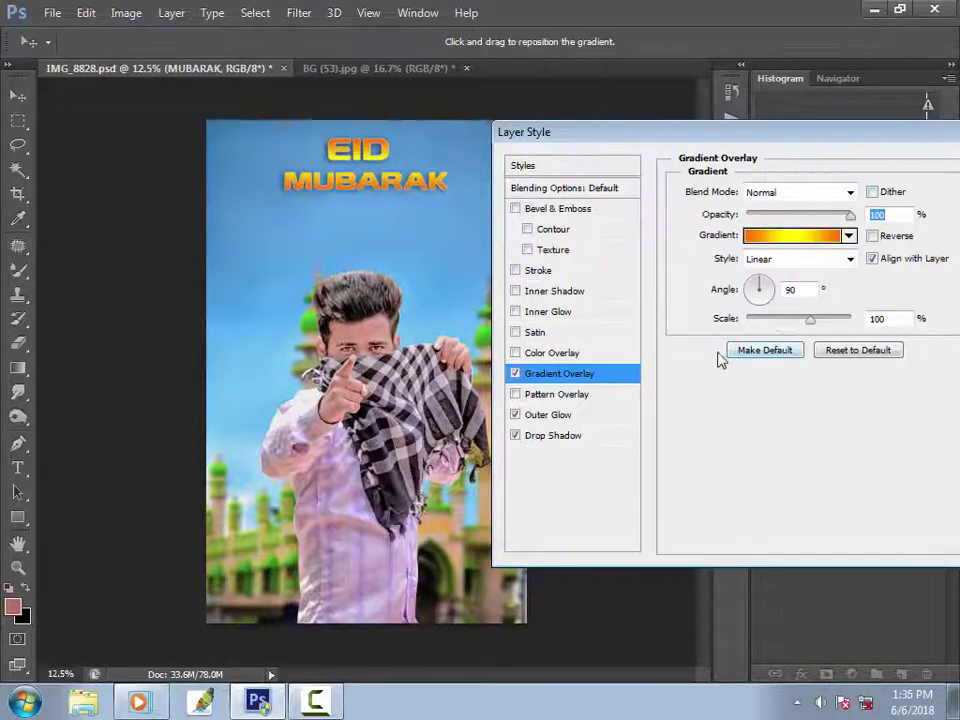
Step: Set the title's drop shadow distance to 51 px, fine-tune its size, and apply the layer style
left_click(533, 437)
left_click_drag(762, 273, 795, 280)
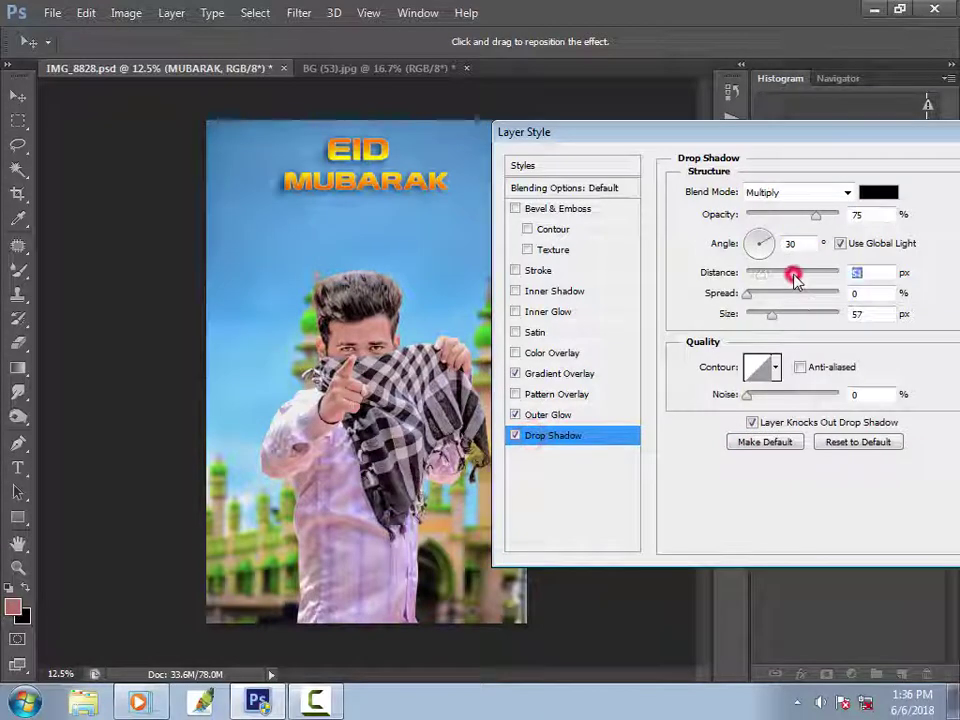
left_click(790, 317)
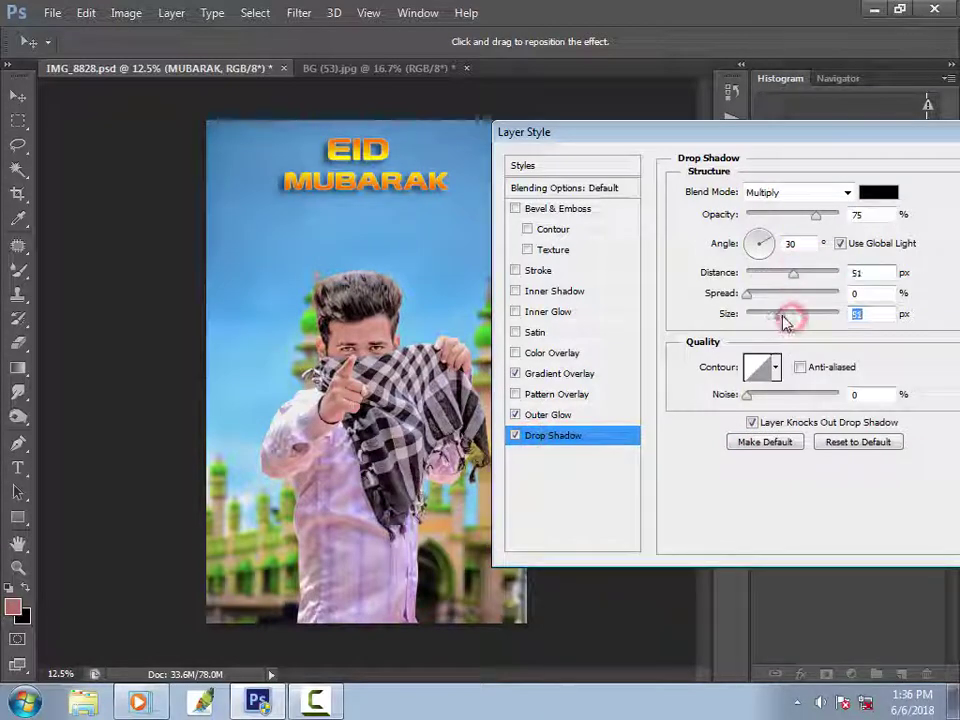
key("Return")
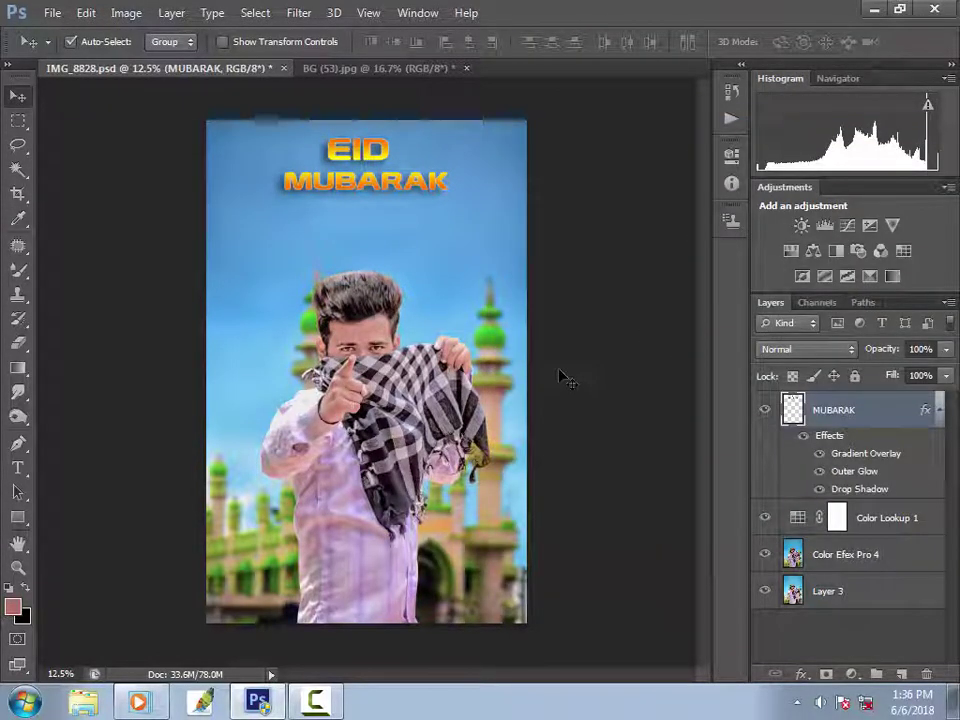
Step: Add a Gradient Fill layer above Color Lookup 1 using the Neutral Density preset, with its transparent stop moved inward and the other stop's opacity adjusted
left_click(890, 538)
left_click(851, 674)
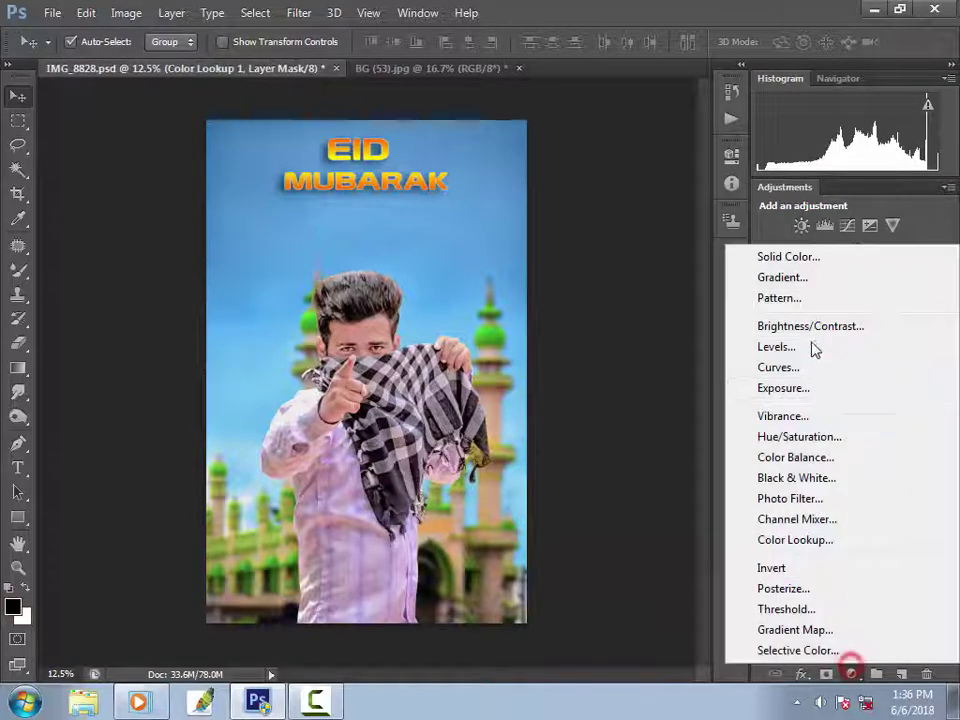
left_click(746, 276)
left_click(780, 160)
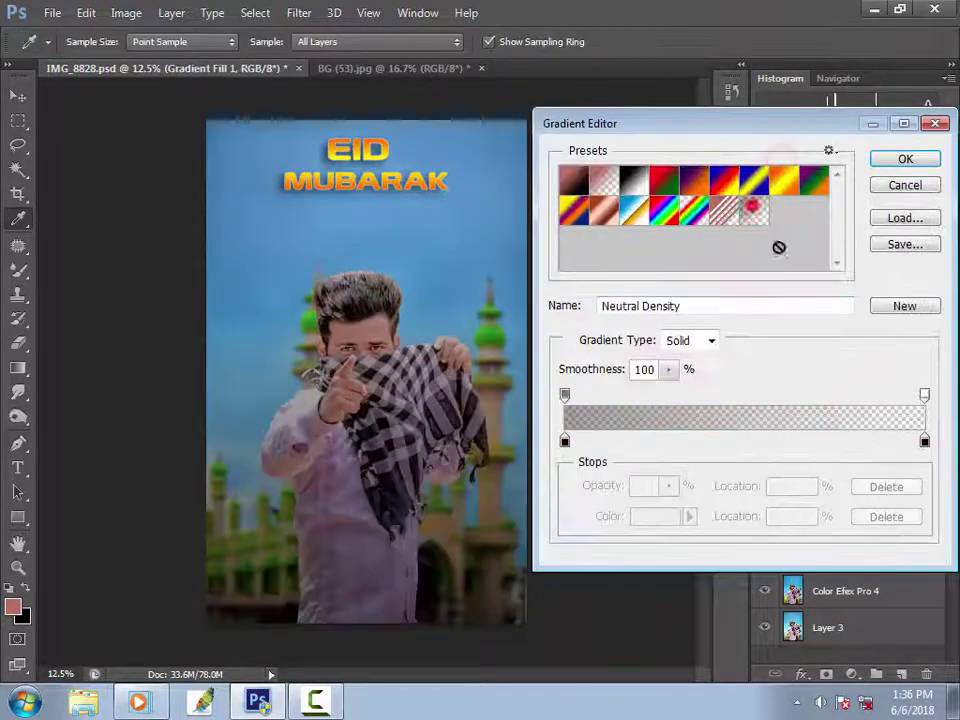
left_click(926, 396)
left_click_drag(926, 396, 762, 396)
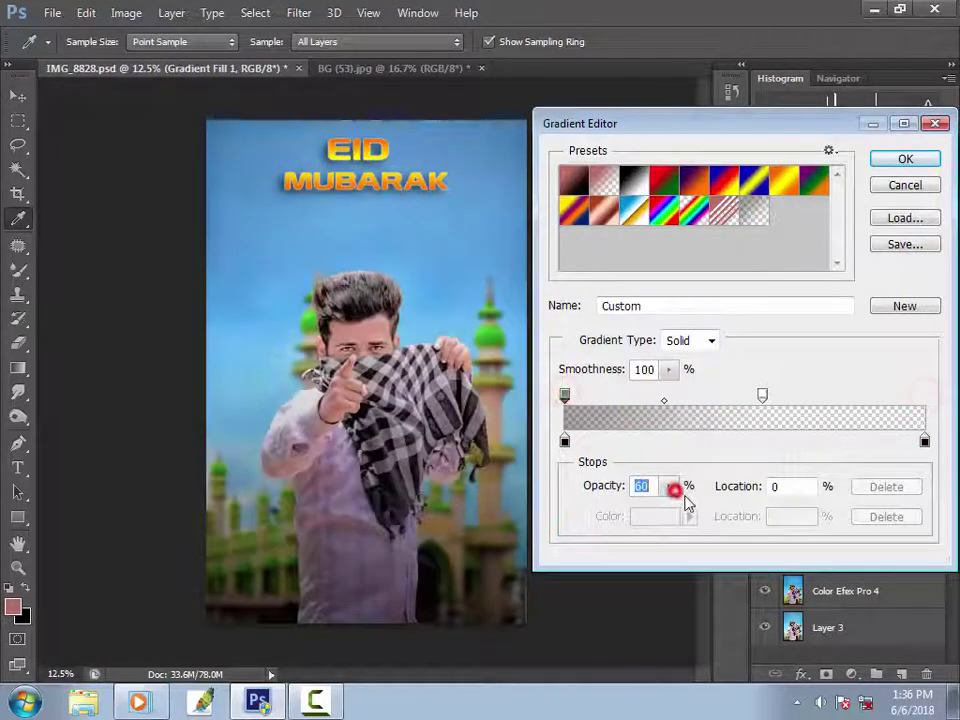
left_click_drag(686, 497, 688, 503)
key("Return")
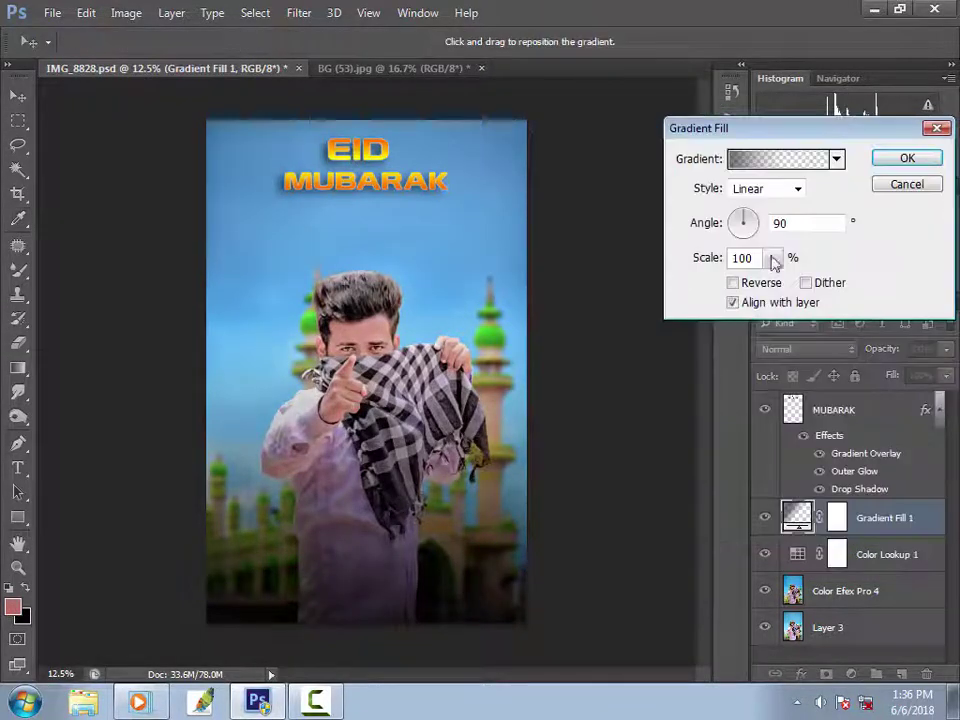
Step: Make the gradient fill a reversed radial vignette with a scale of 169% and apply it
left_click(765, 188)
left_click(752, 221)
left_click(733, 283)
left_click_drag(773, 260, 783, 287)
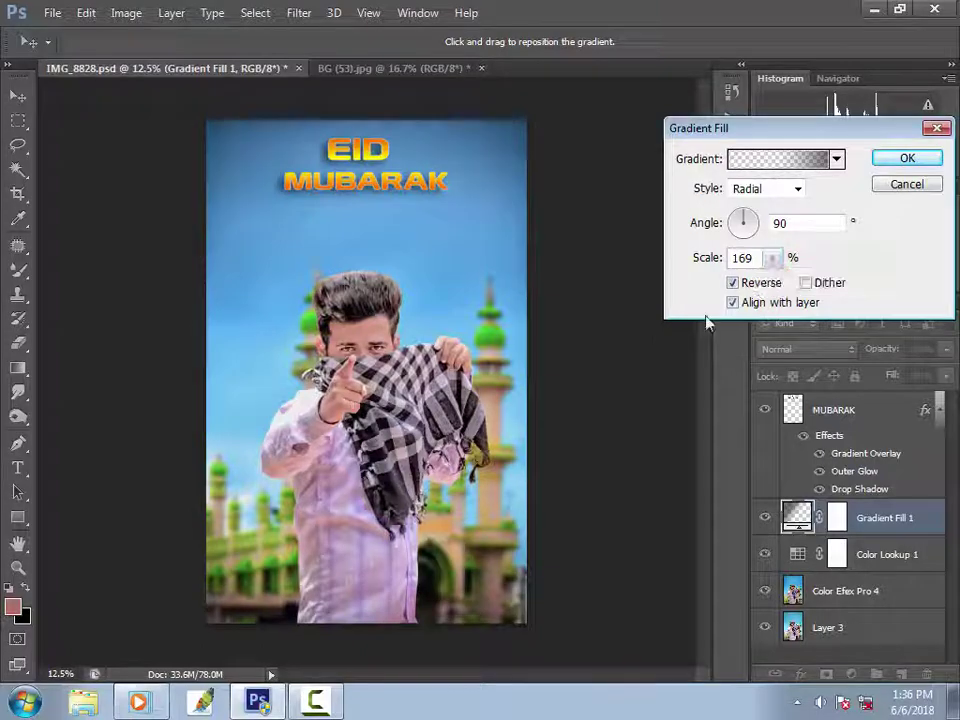
key("Return")
Step: Examine the title and the man's face up close, and check the whole composition with the vignette
left_click(358, 327, "ctrl")
left_click(358, 327, "ctrl")
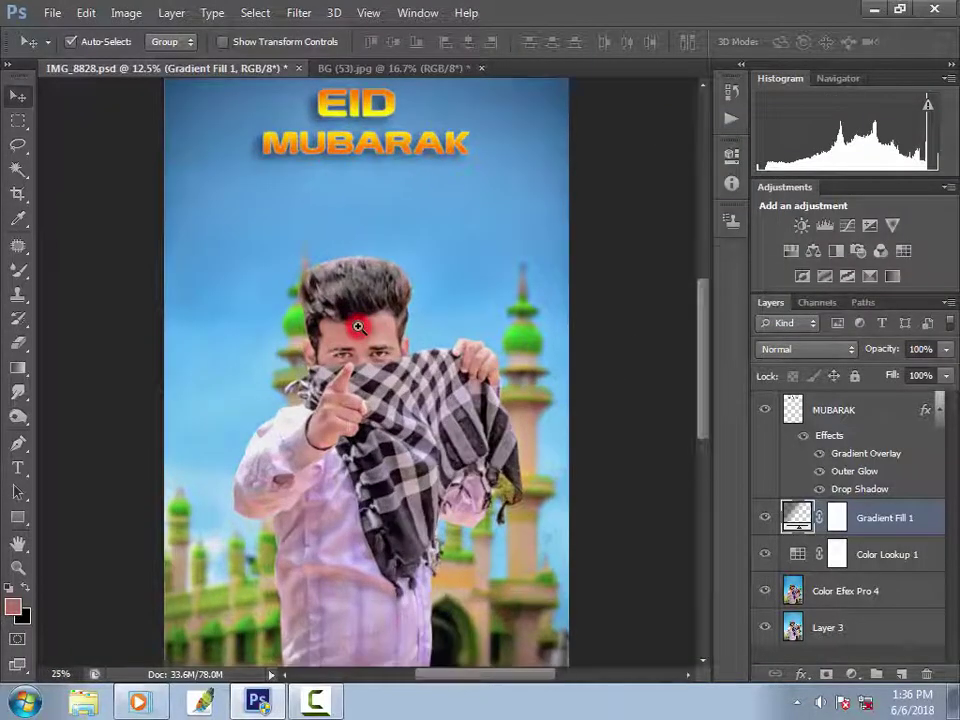
left_click(358, 327, "ctrl")
left_click_drag(397, 342, 422, 401)
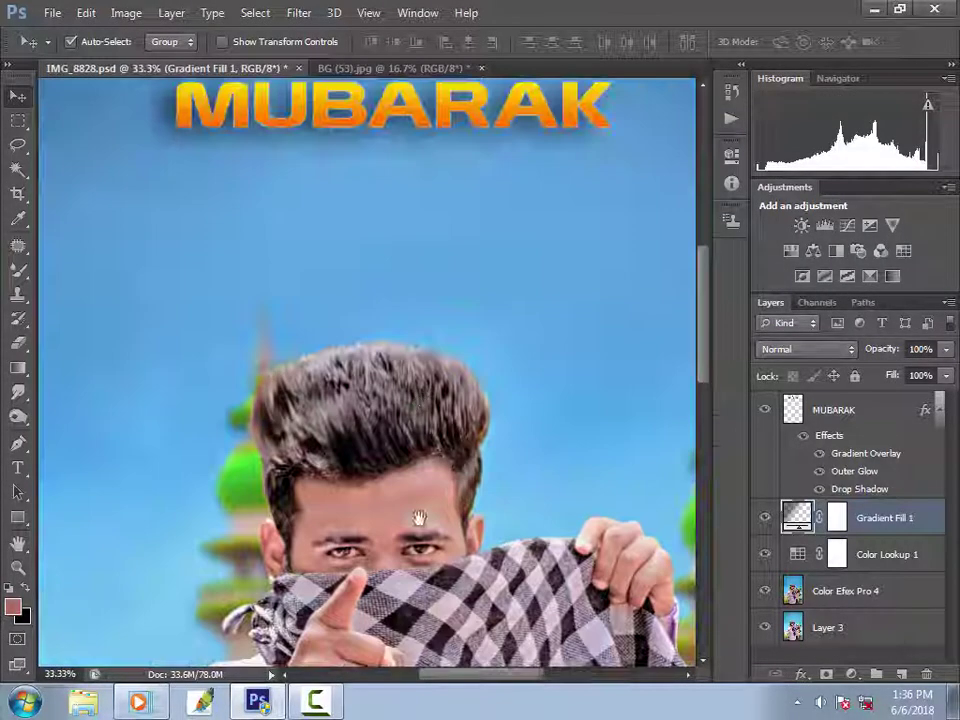
left_click_drag(420, 517, 446, 437)
left_click(447, 437, "alt")
left_click(447, 437, "alt")
left_click(447, 437, "alt")
left_click(447, 437, "alt")
left_click(447, 437, "alt")
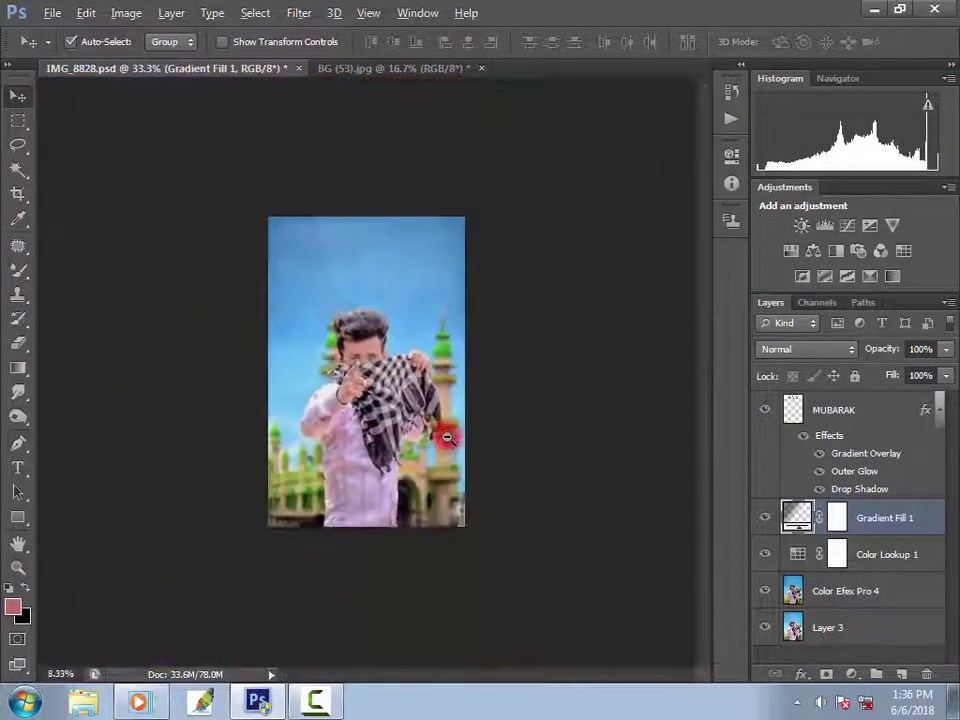
left_click(481, 441, "ctrl")
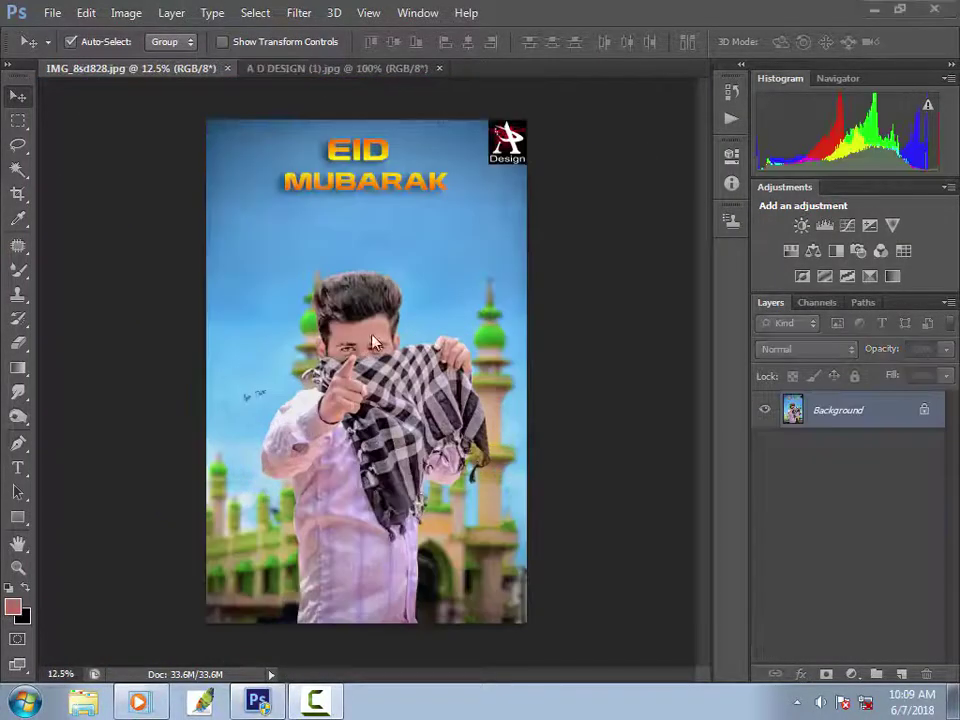
Step: Copy the blue iris image into the IMG_8sd828.jpg portrait as a new layer near the man's left-hand eye in the picture
left_click(352, 72)
left_click_drag(394, 377, 321, 348)
scroll(343, 350, "up", 5)
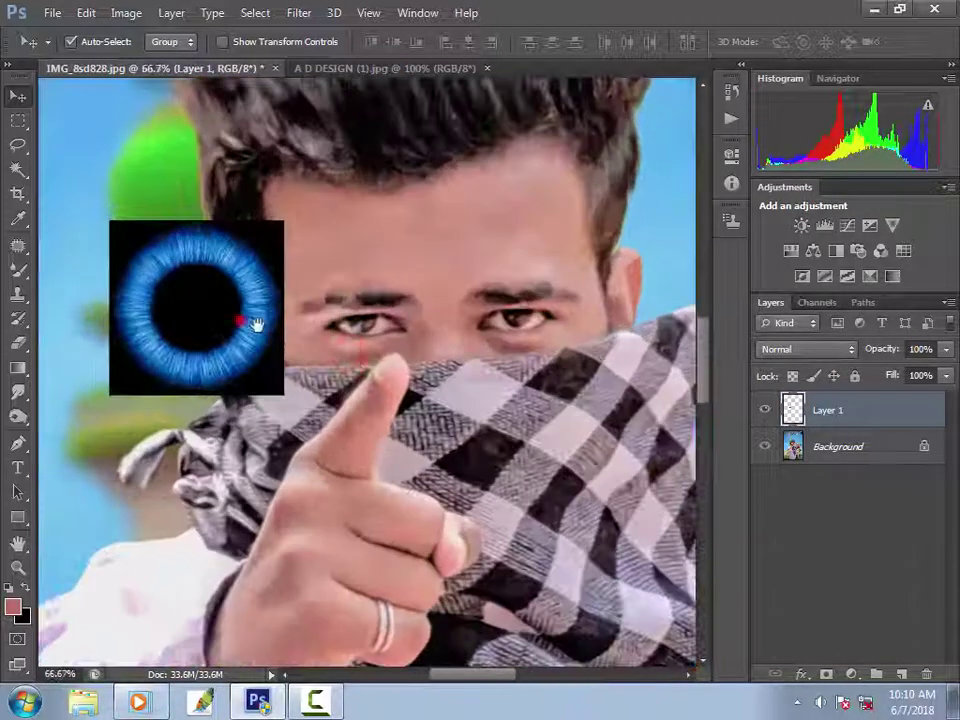
left_click_drag(257, 325, 478, 410)
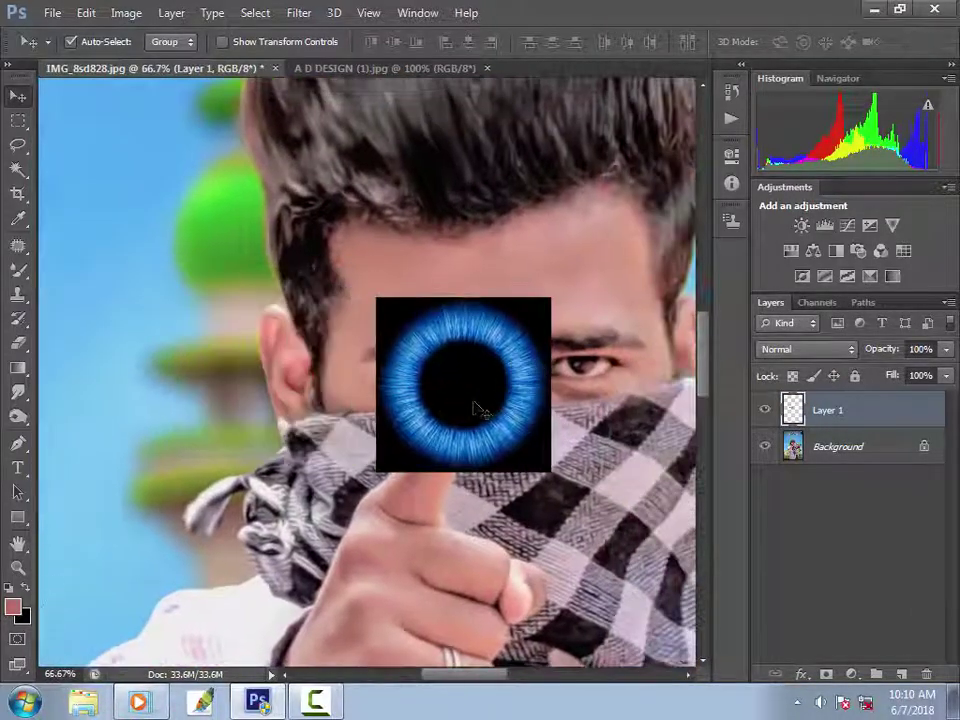
Step: Scale the blue iris down to the size of the eye's iris and set its layer's blend mode to Screen
key("ctrl+t")
left_click_drag(550, 470, 456, 384)
key("Return")
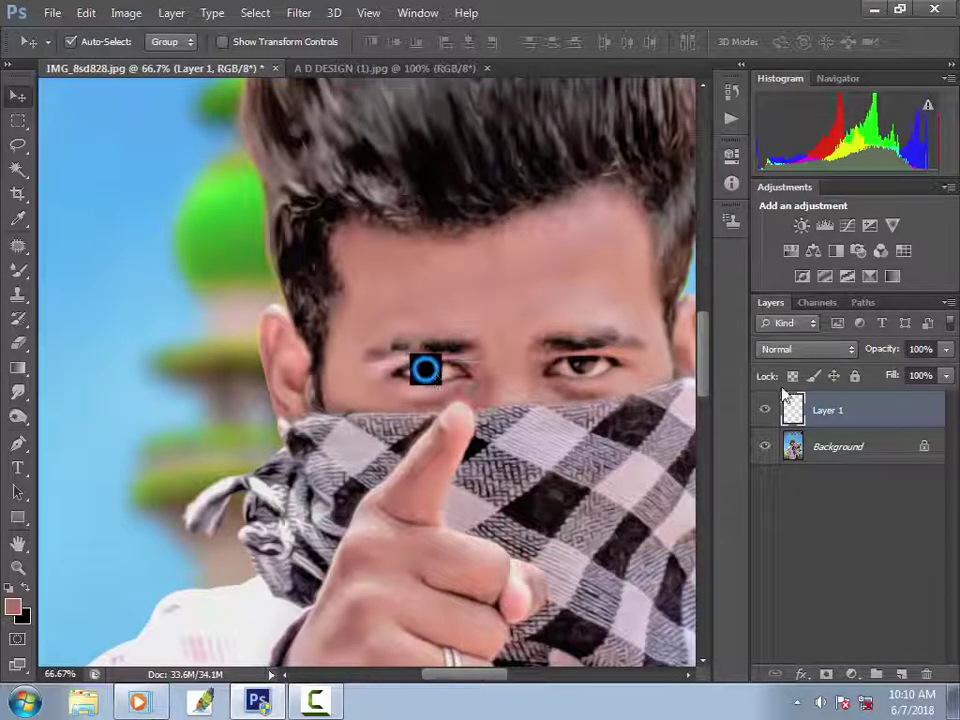
left_click(795, 350)
left_click(790, 159)
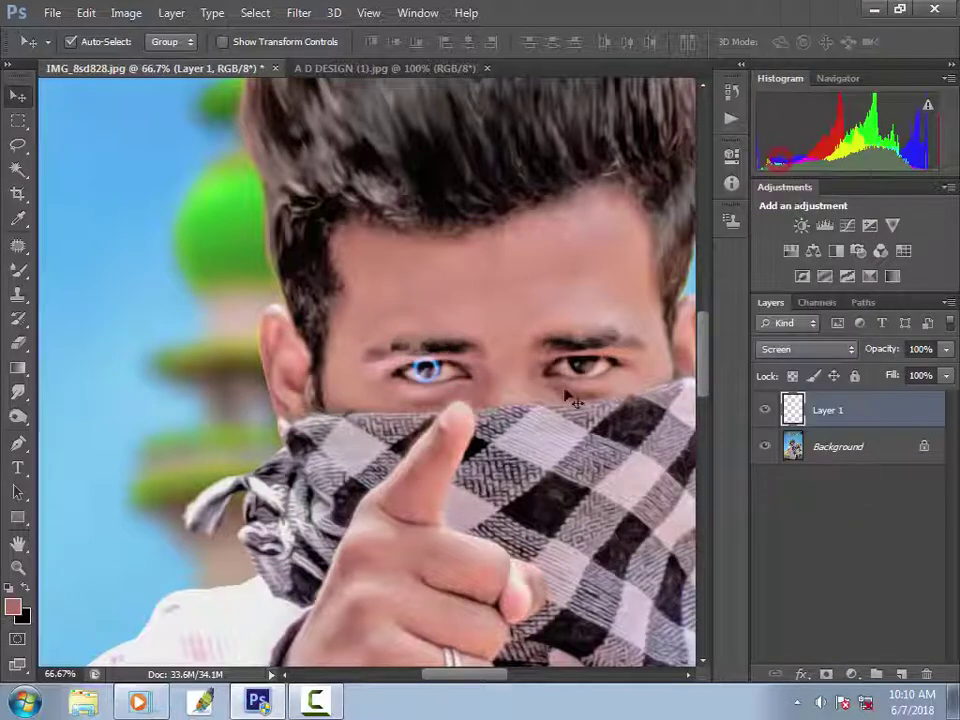
Step: Fine-tune the blue iris's fit over the first eye and duplicate it onto the man's other eye
left_click(437, 381)
left_click(435, 369)
left_click_drag(424, 372, 444, 375)
left_click(443, 383, "alt")
left_click_drag(520, 364, 427, 394)
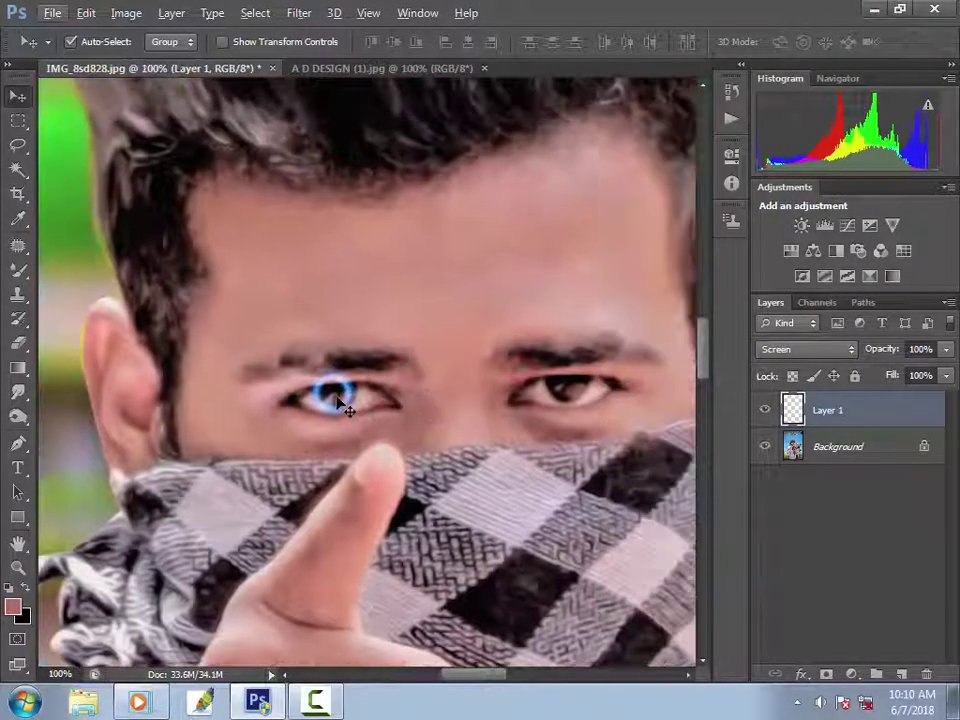
key("ctrl+t")
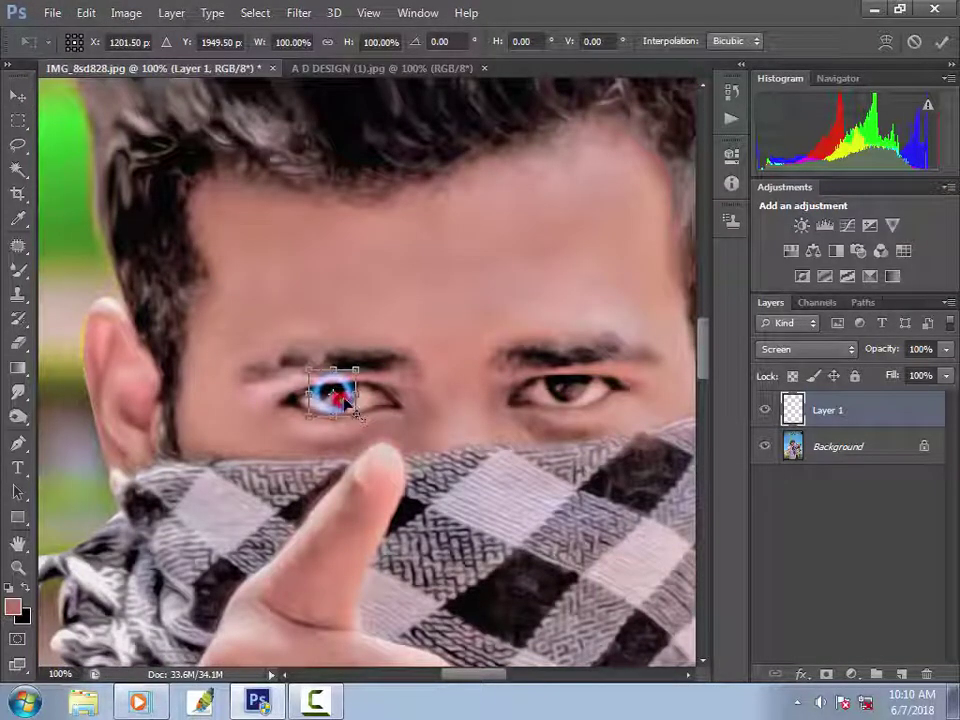
key("Return")
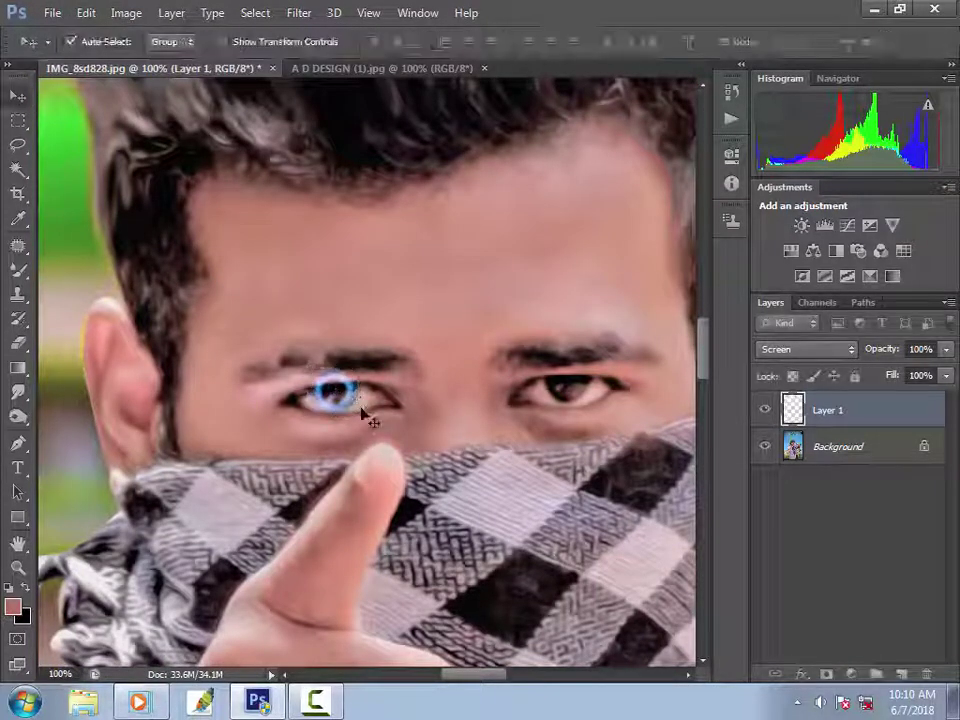
left_click_drag(340, 404, 568, 392)
Step: Erase the part of the Layer 1 iris that spills over the upper eyelid with the 34 px Eraser
key("e")
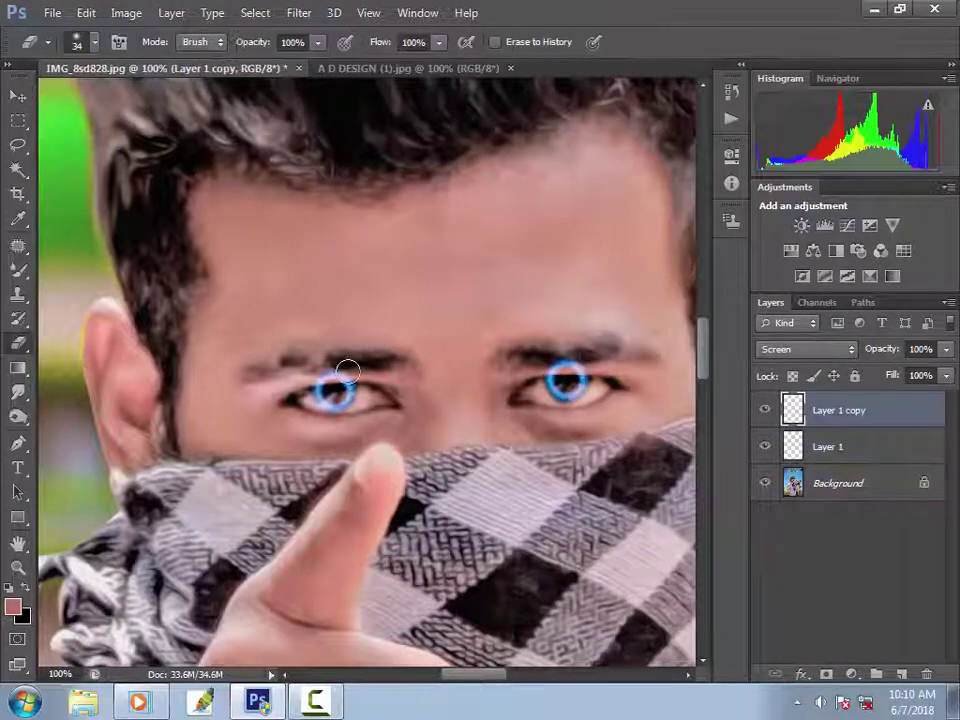
scroll(340, 375, "up", 1)
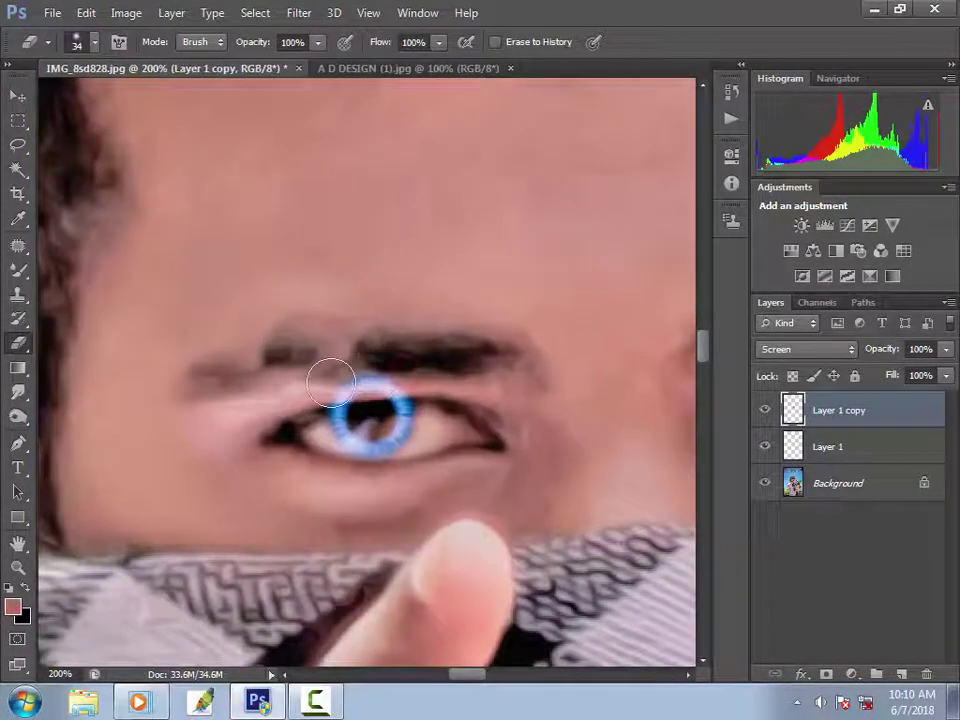
left_click(335, 382)
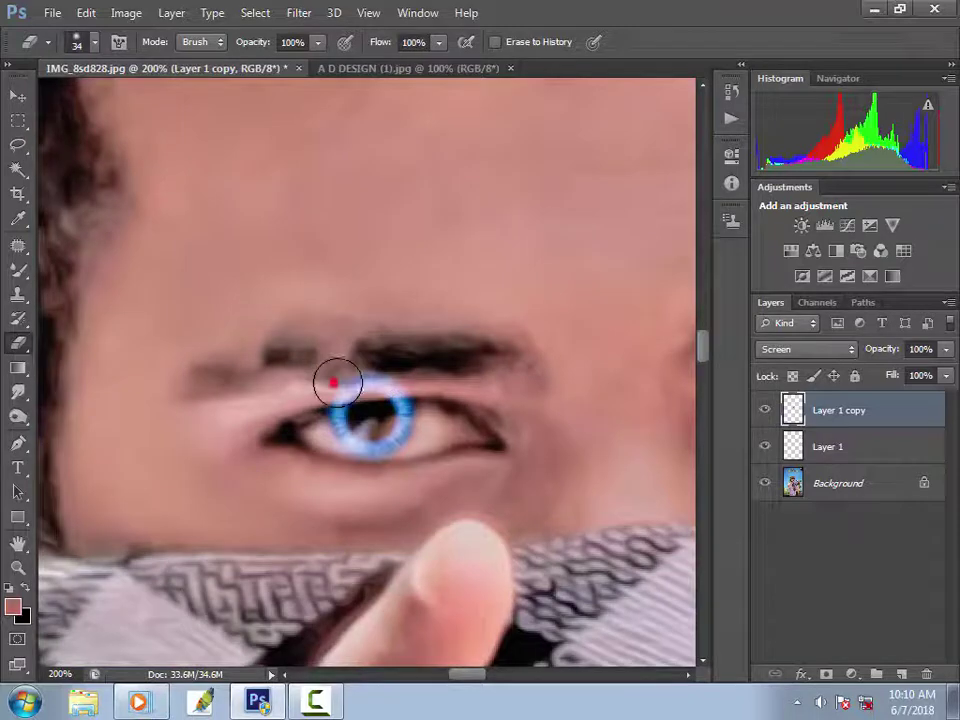
left_click(815, 447)
left_click(399, 381)
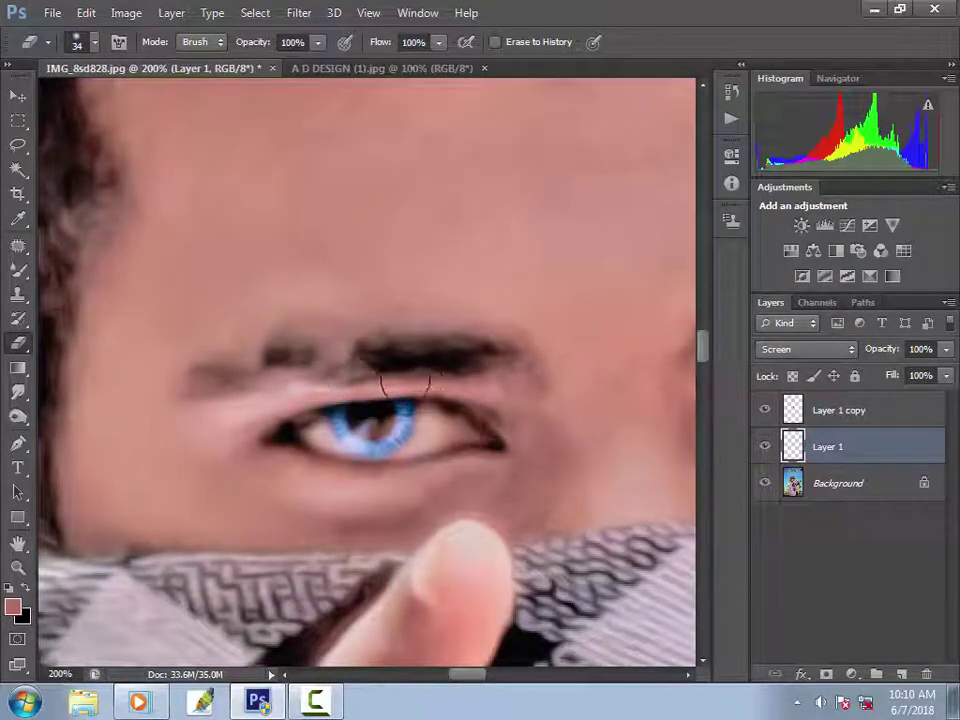
Step: Erase the duplicated iris where it spills over the other eye's upper eyelid and review the full portrait
left_click_drag(594, 388, 373, 391)
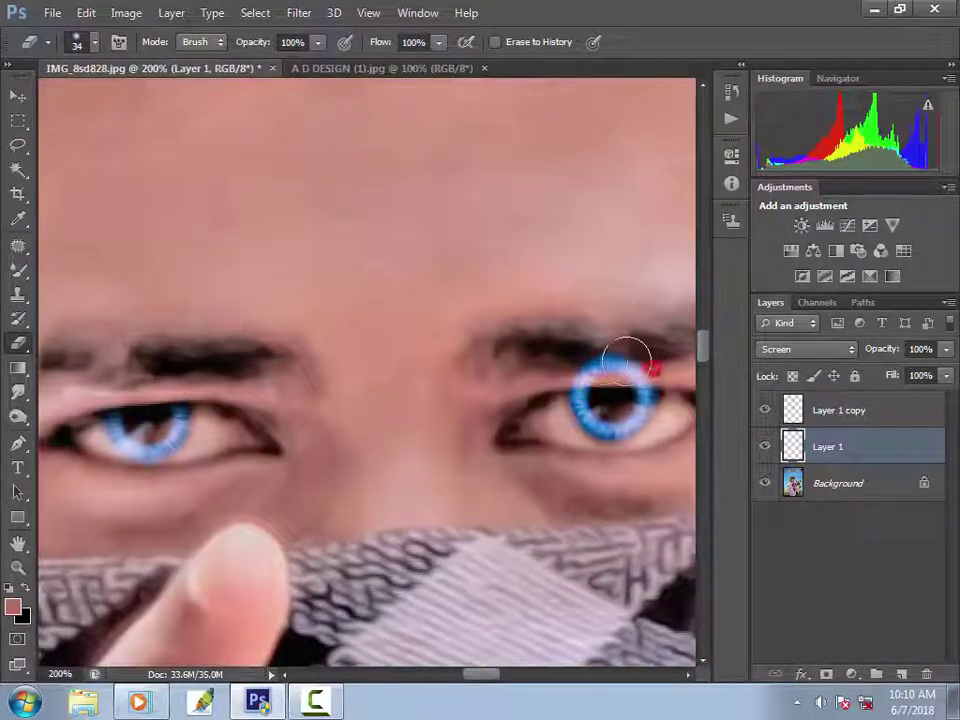
left_click(648, 362)
left_click(819, 414)
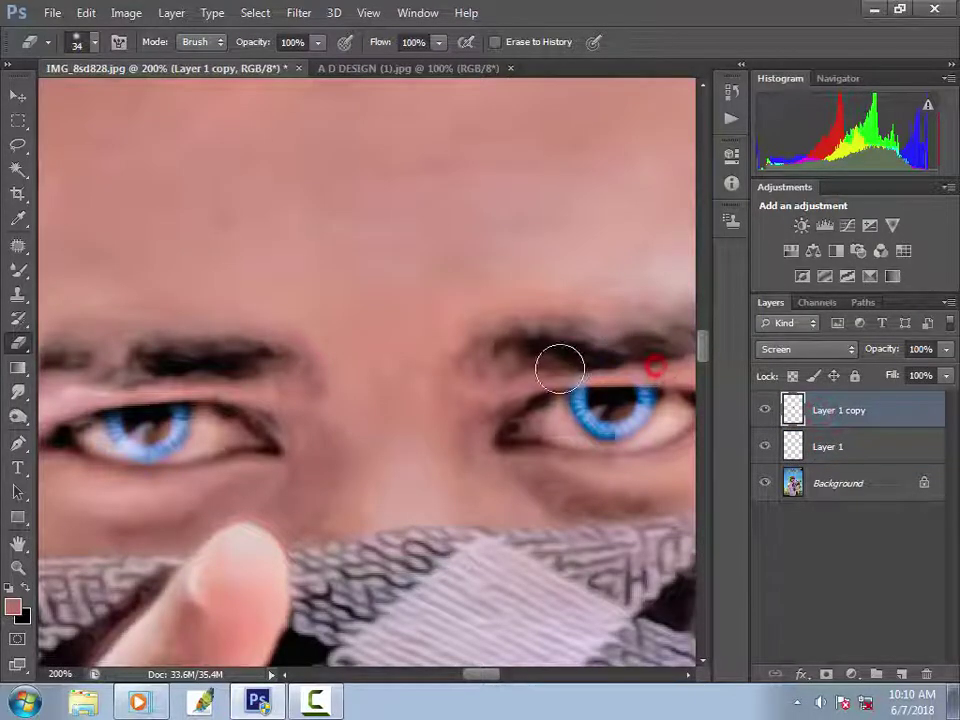
scroll(583, 355, "down", 6)
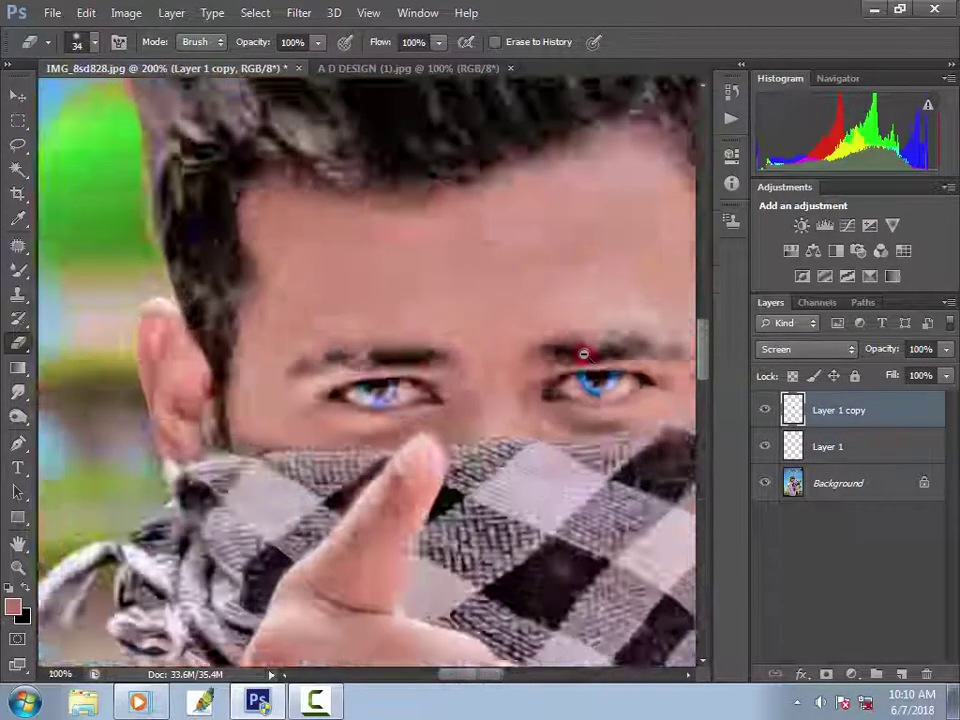
scroll(587, 362, "down", 1)
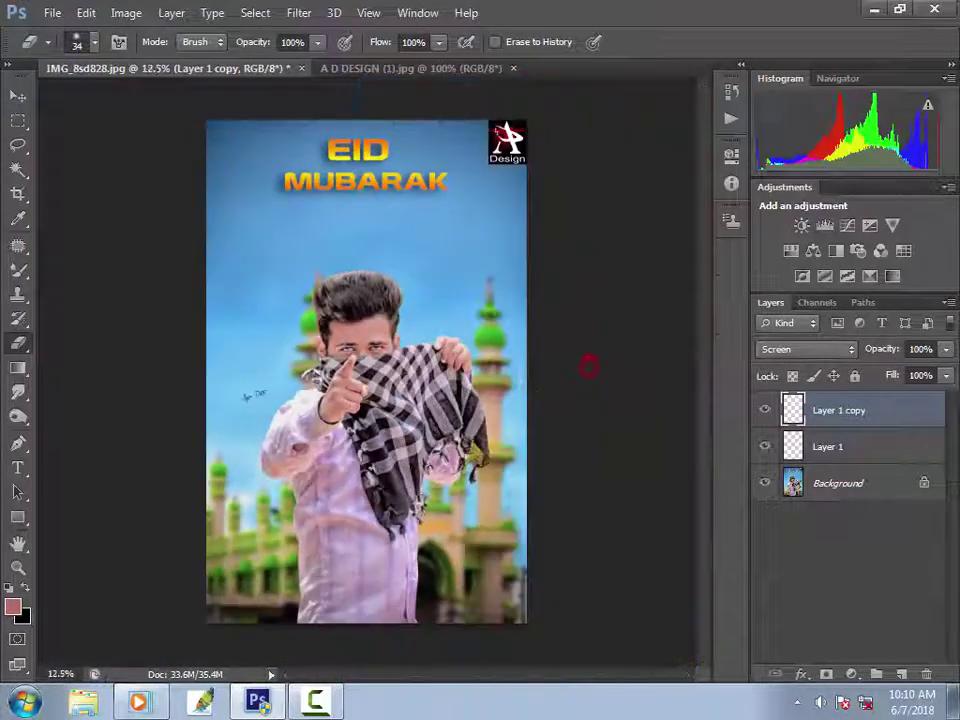
left_click_drag(367, 347, 358, 353)
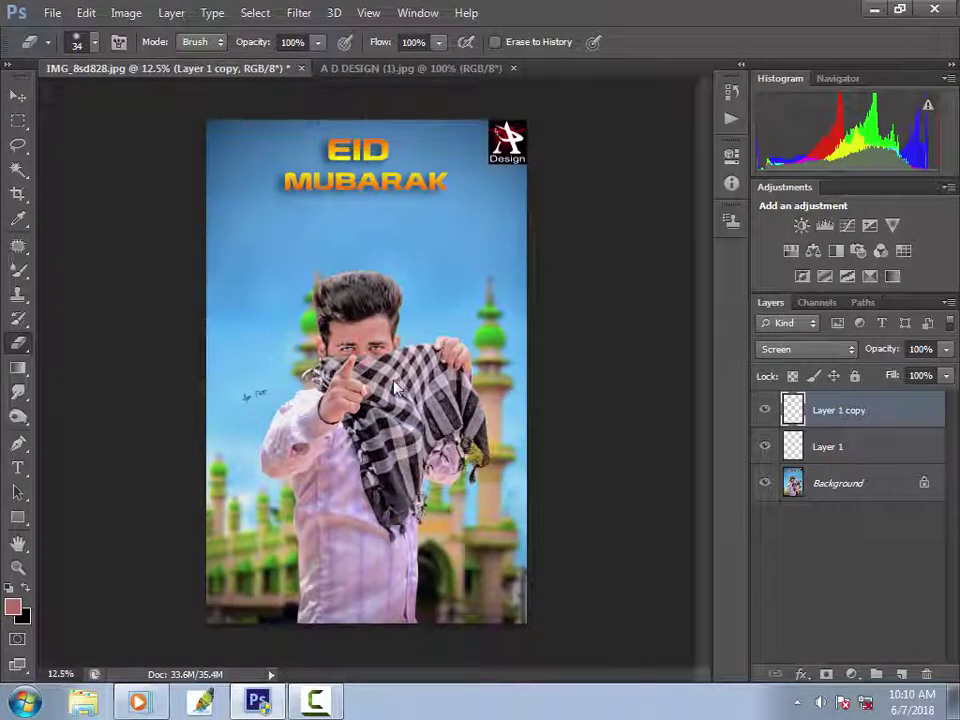